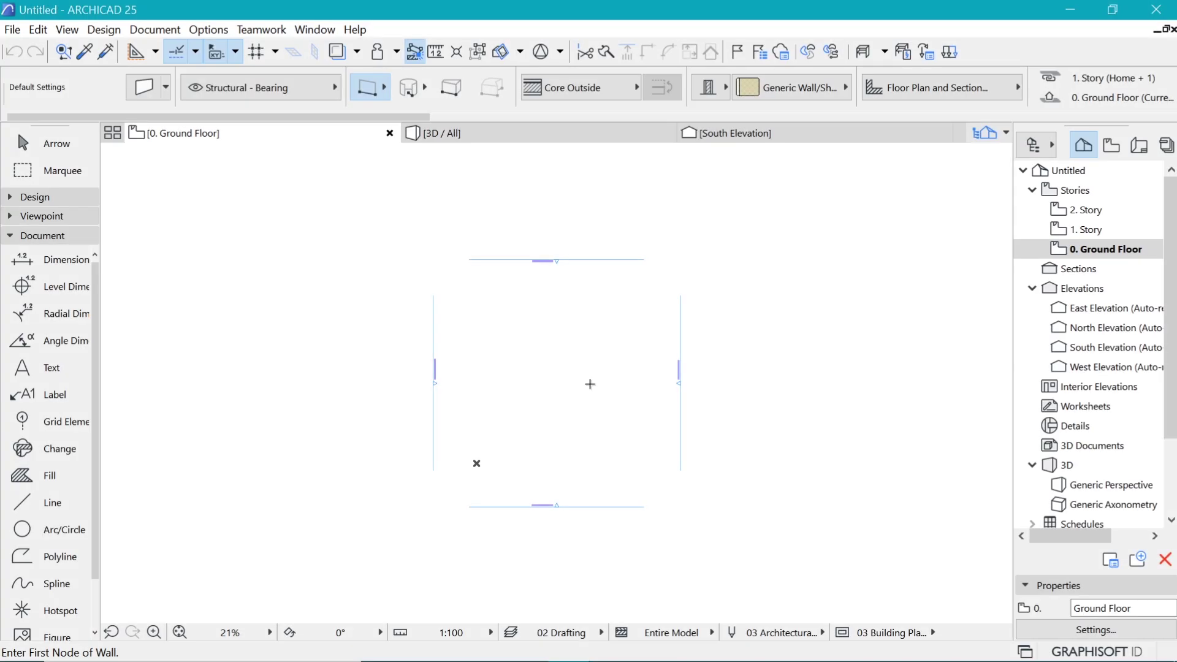
- Start a stair on the ground floor with a straight vertical first flight about 3900 mm long
scroll(569, 346, "up", 3)
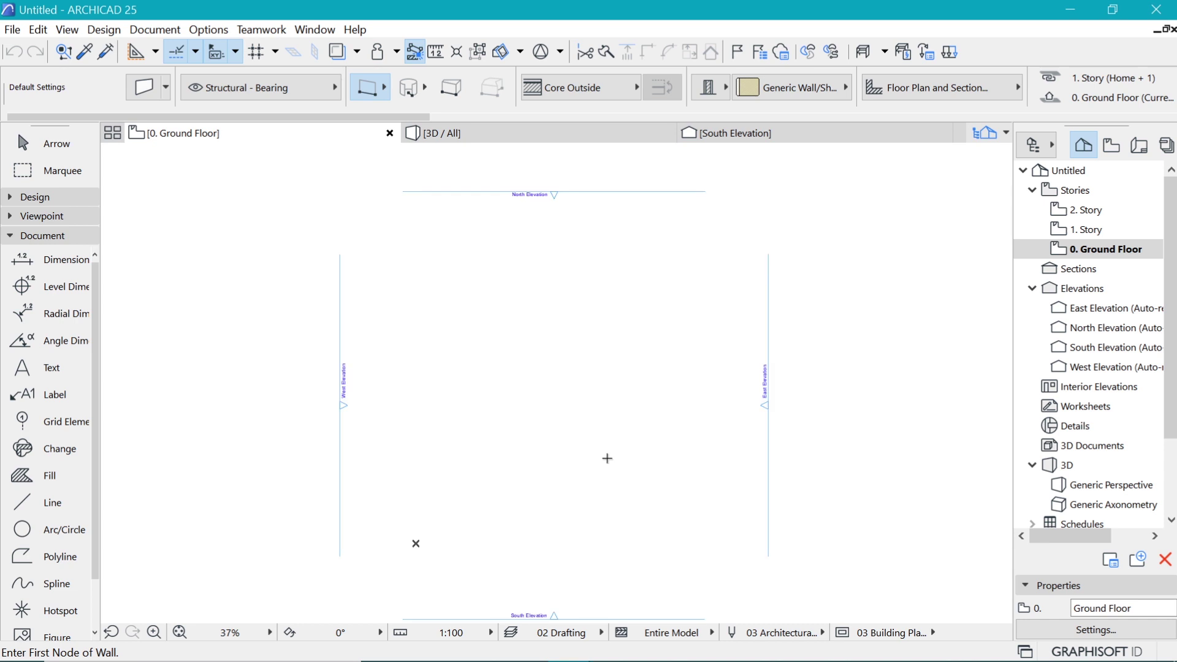
scroll(577, 485, "up", 2)
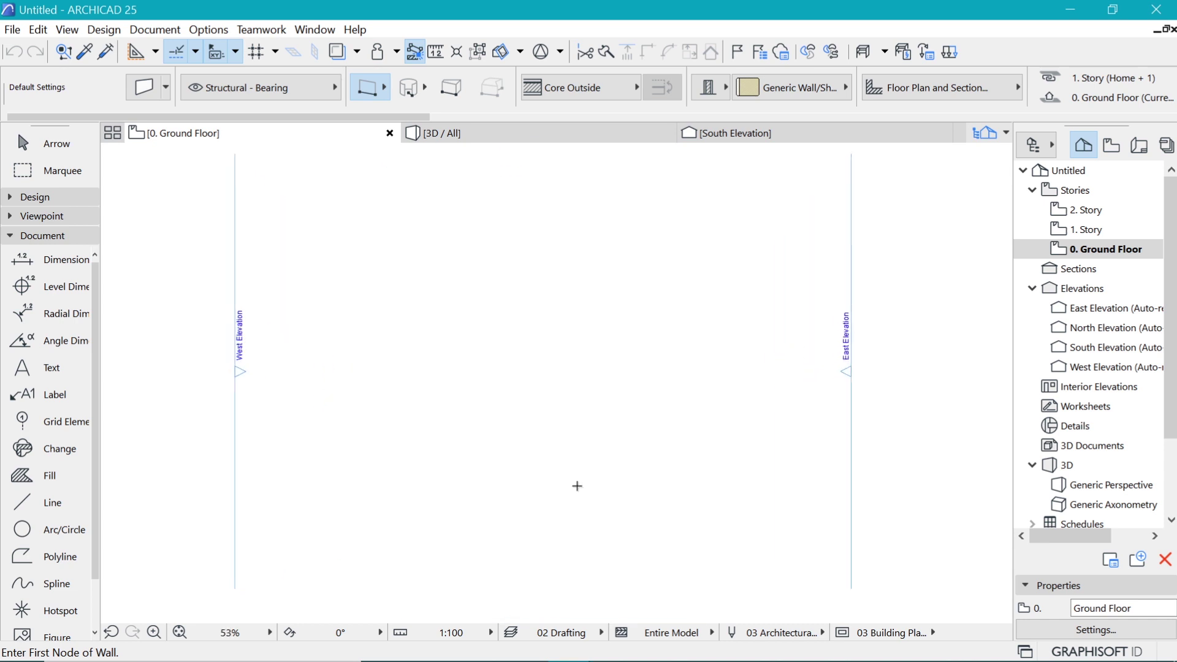
left_click(29, 196)
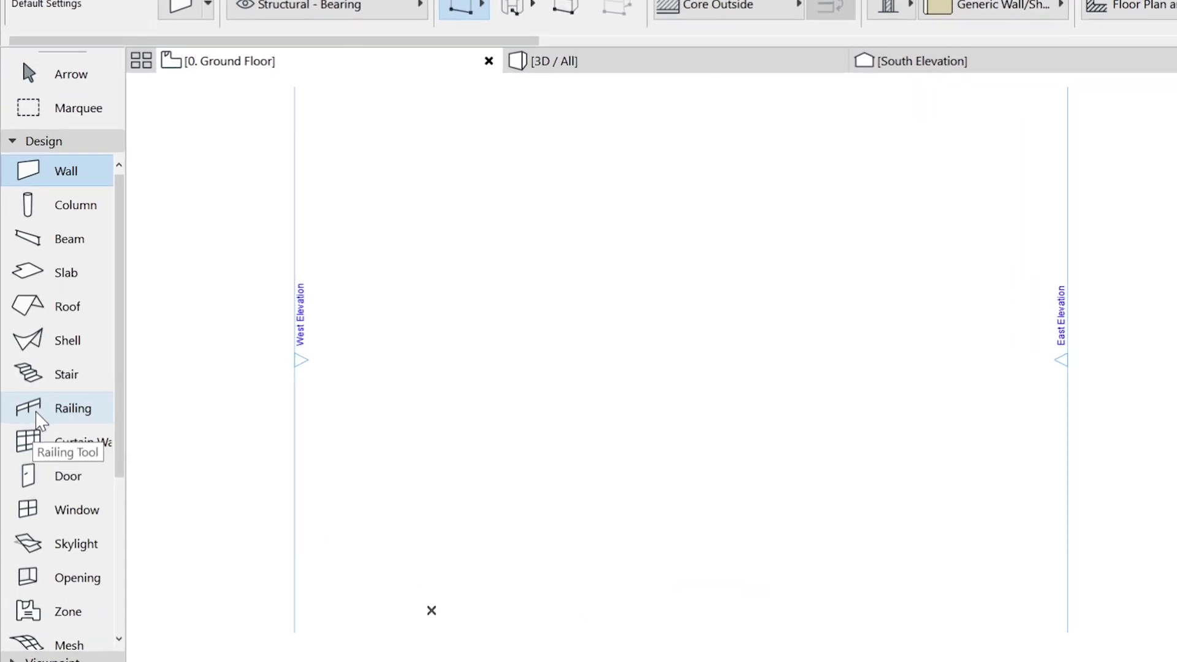
left_click(35, 380)
scroll(610, 537, "up", 2)
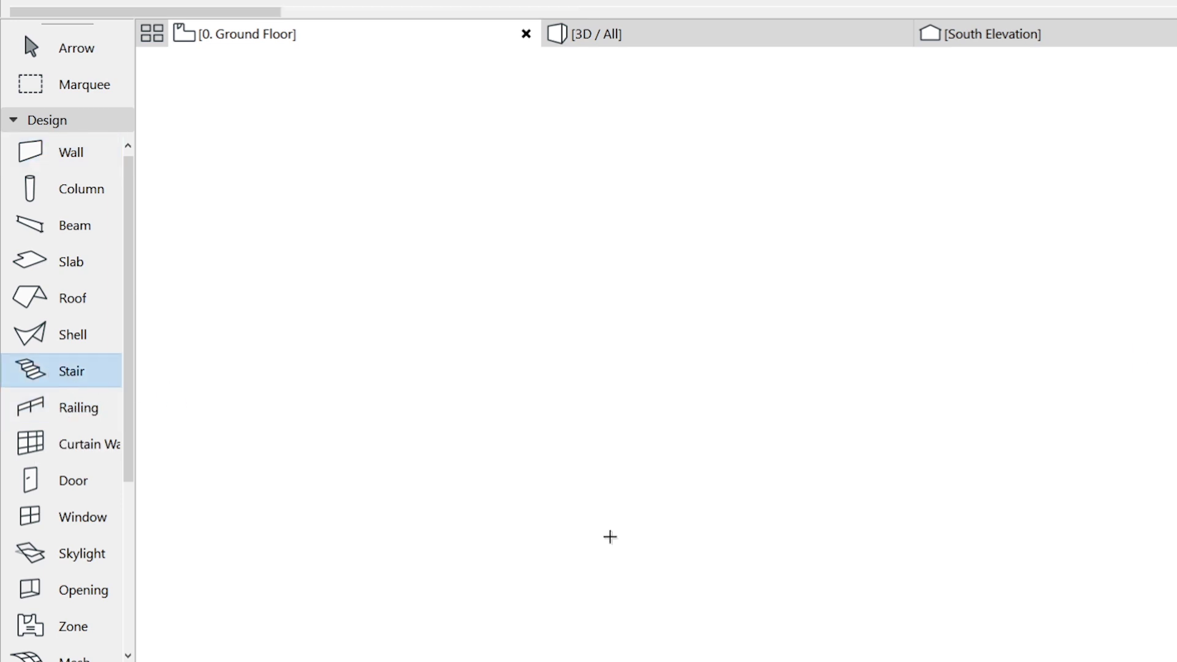
left_click(615, 555)
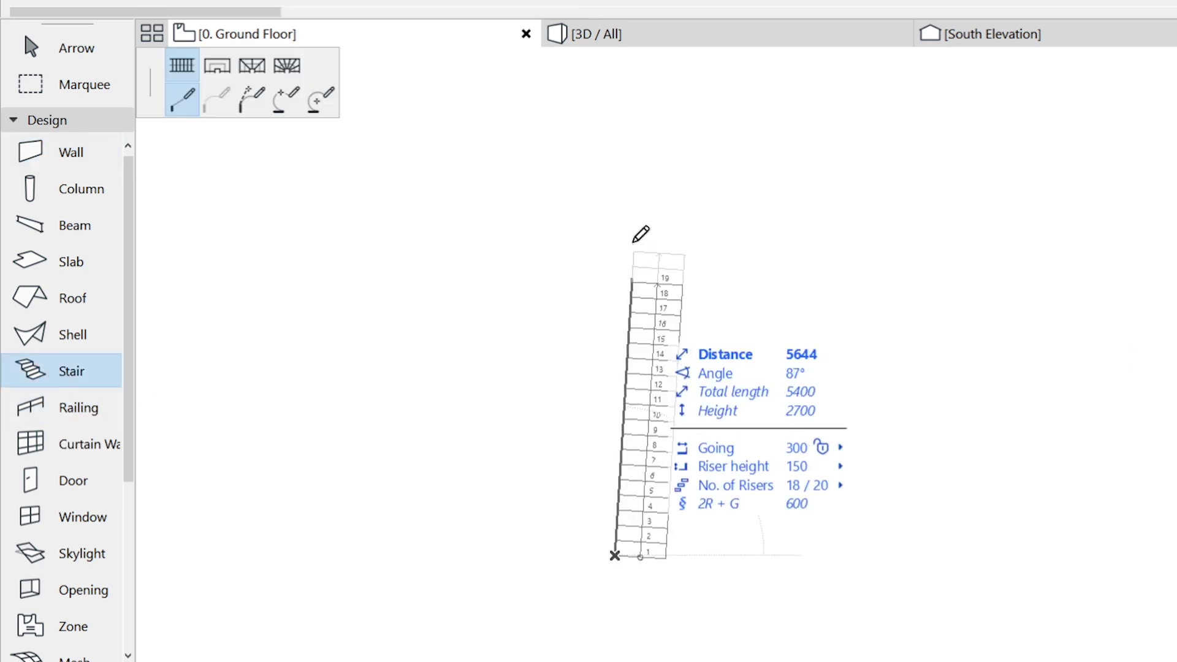
double_click(619, 290)
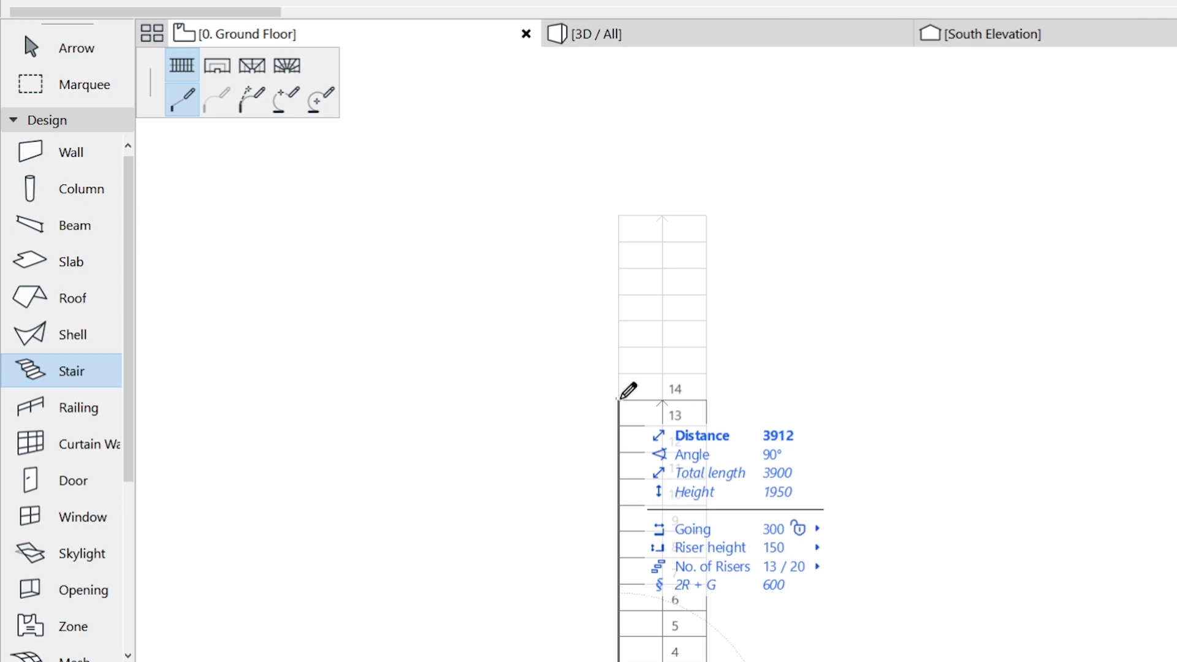
left_click(618, 399)
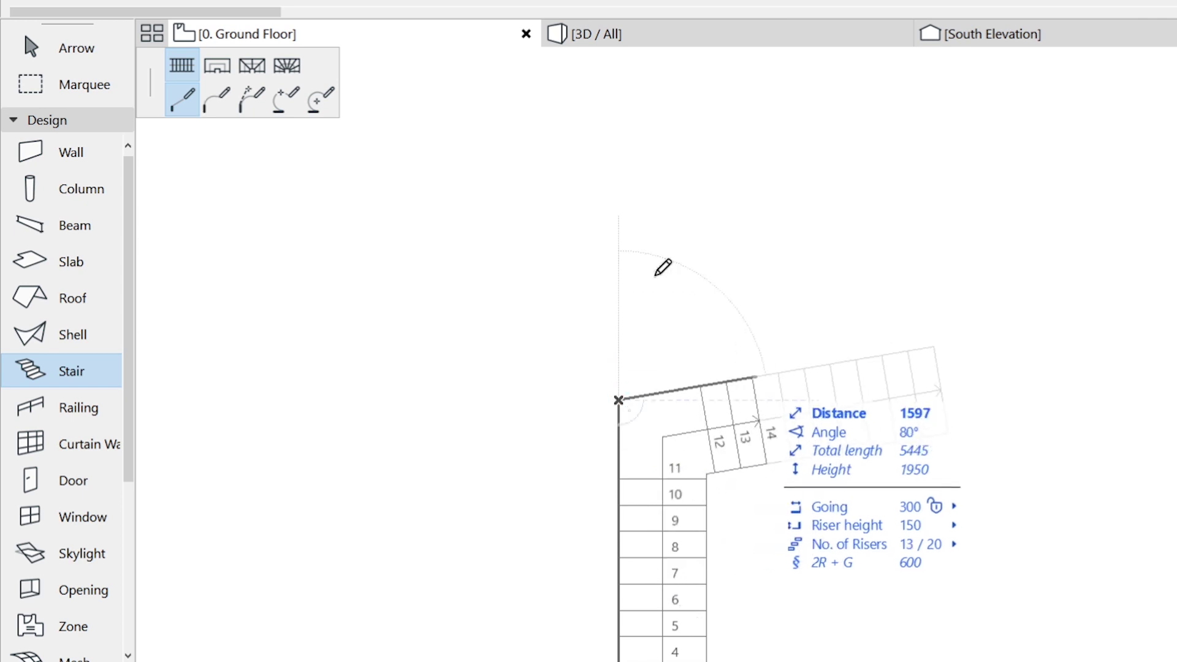
- Add a landing segment 2400 mm long at 90° to the first flight
left_click(216, 66)
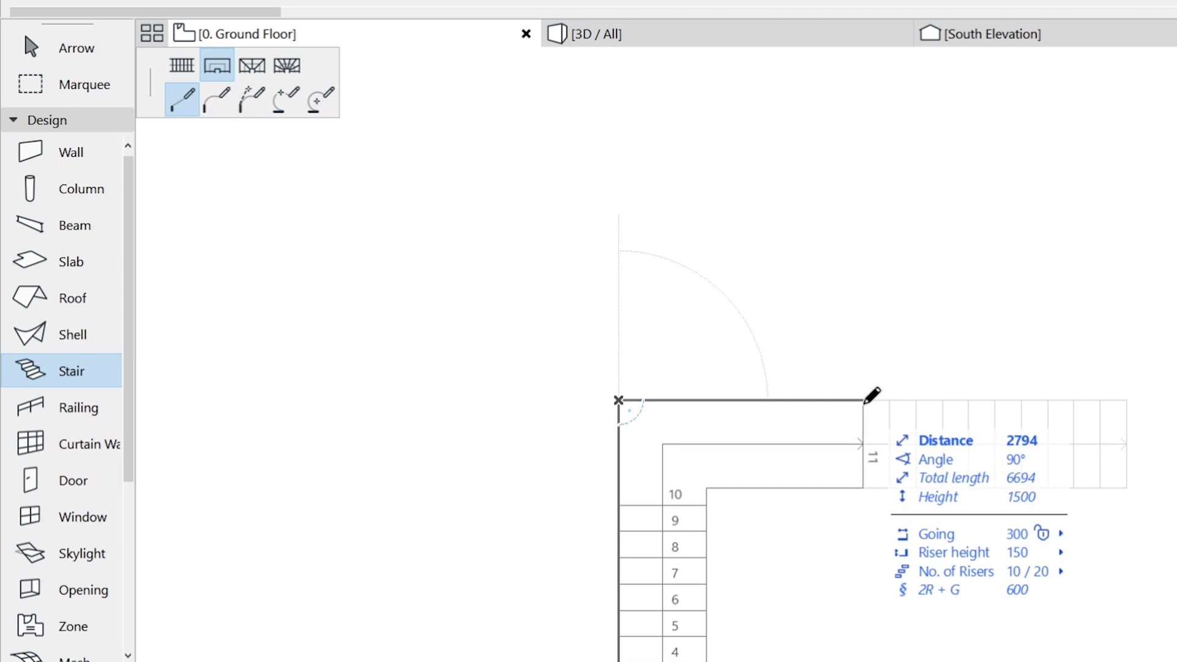
key("Tab")
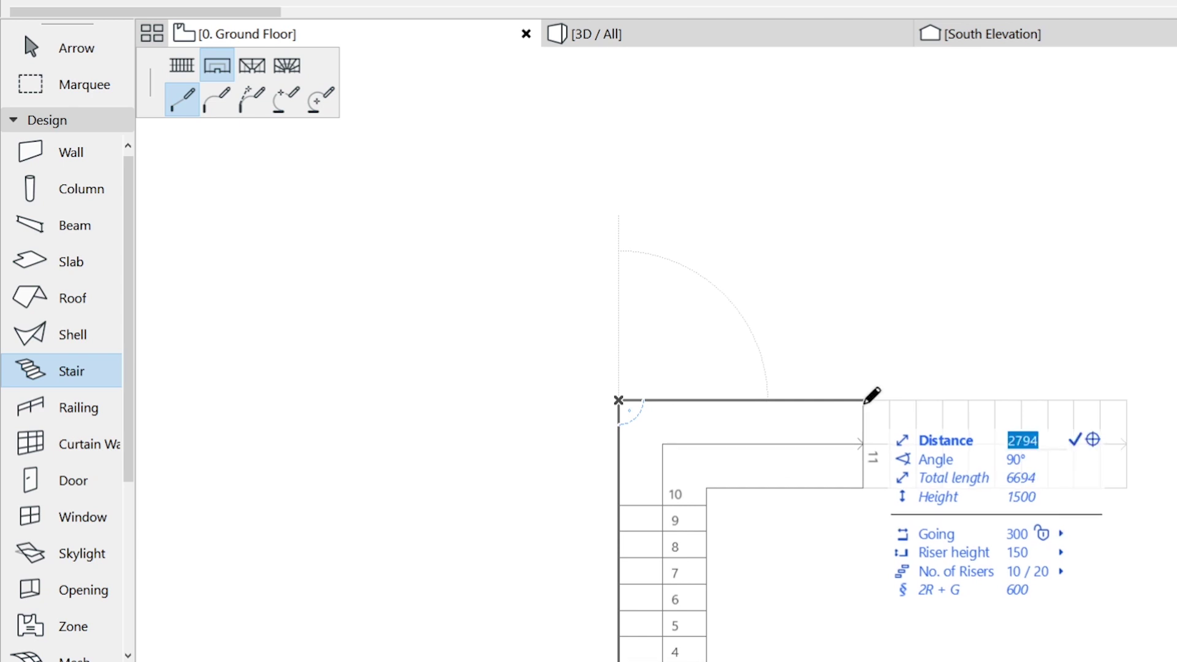
type("2")
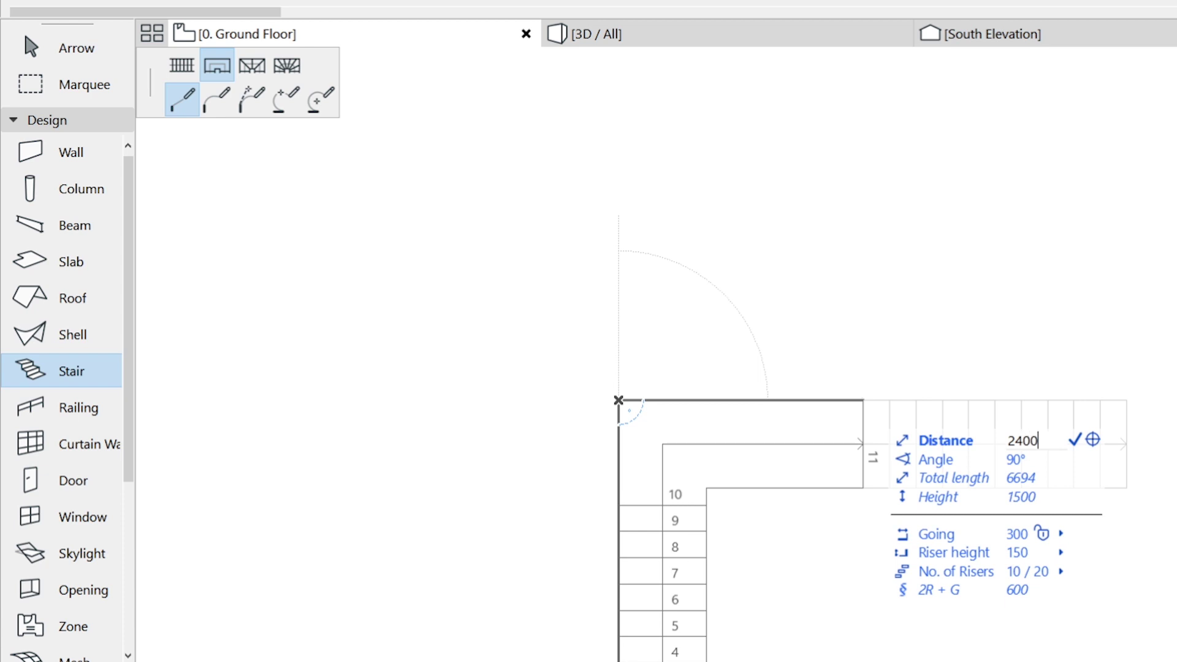
type("400")
key("Return")
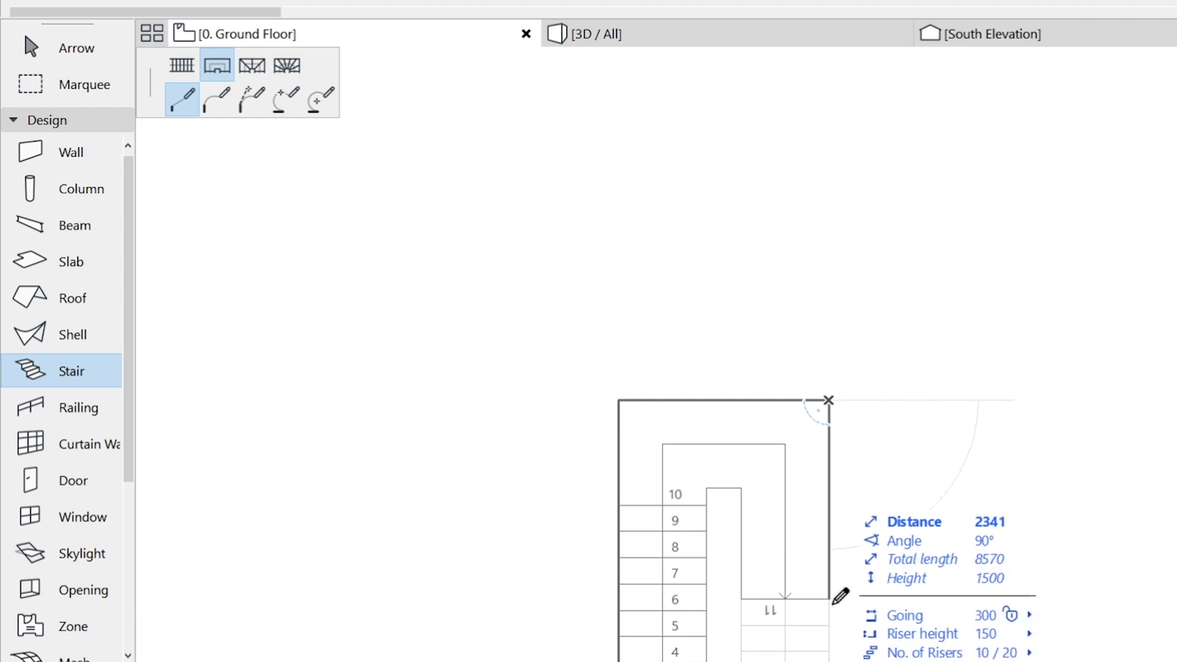
- Draw a second flight about 4000 mm long from the landing, parallel to the first, and complete the U-shaped stair
left_click(182, 65)
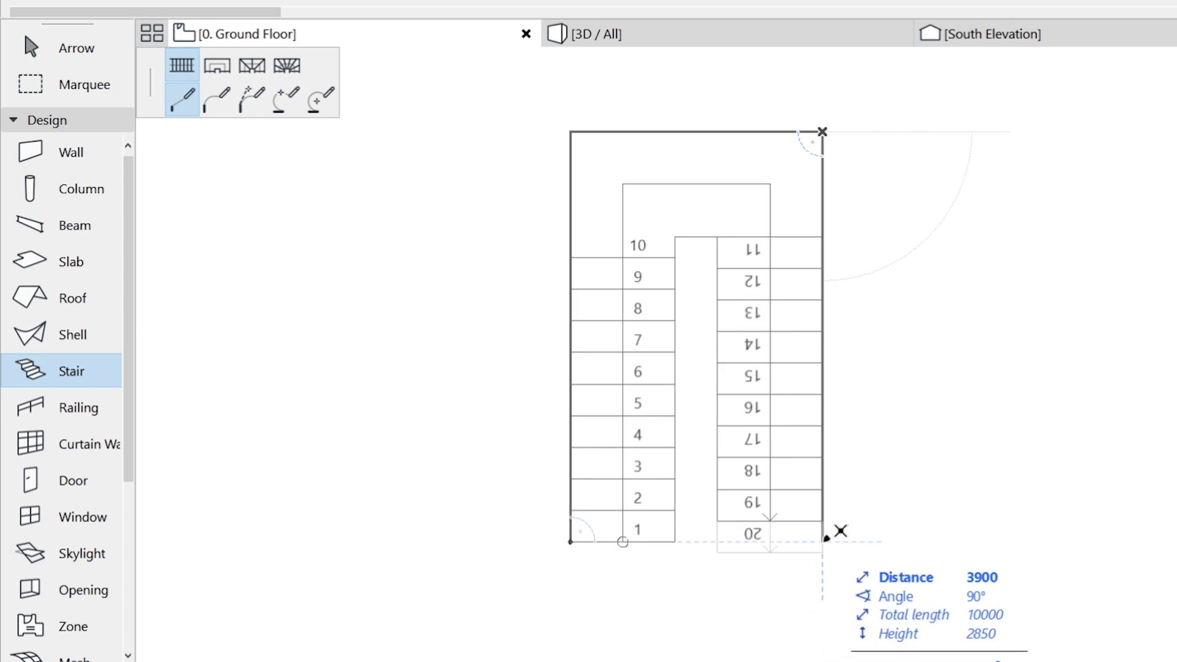
left_click(823, 541)
left_click(823, 540)
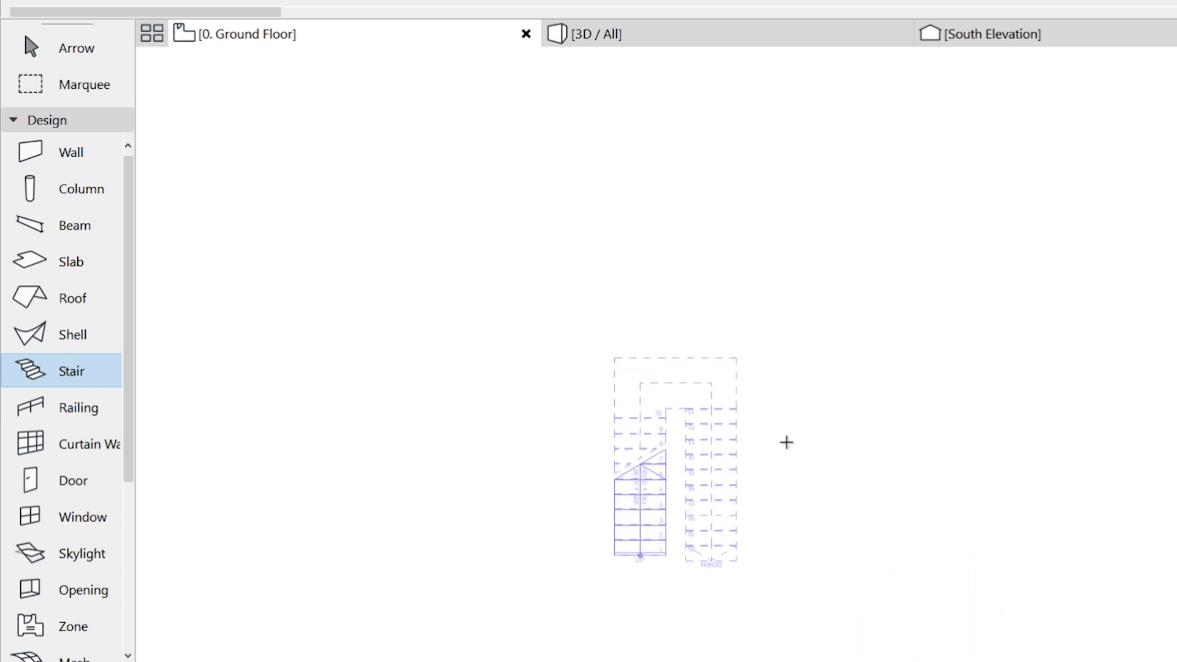
- Extend the start of the first flight by 100 mm so it lines up with the end of the second flight
scroll(685, 539, "up", 5)
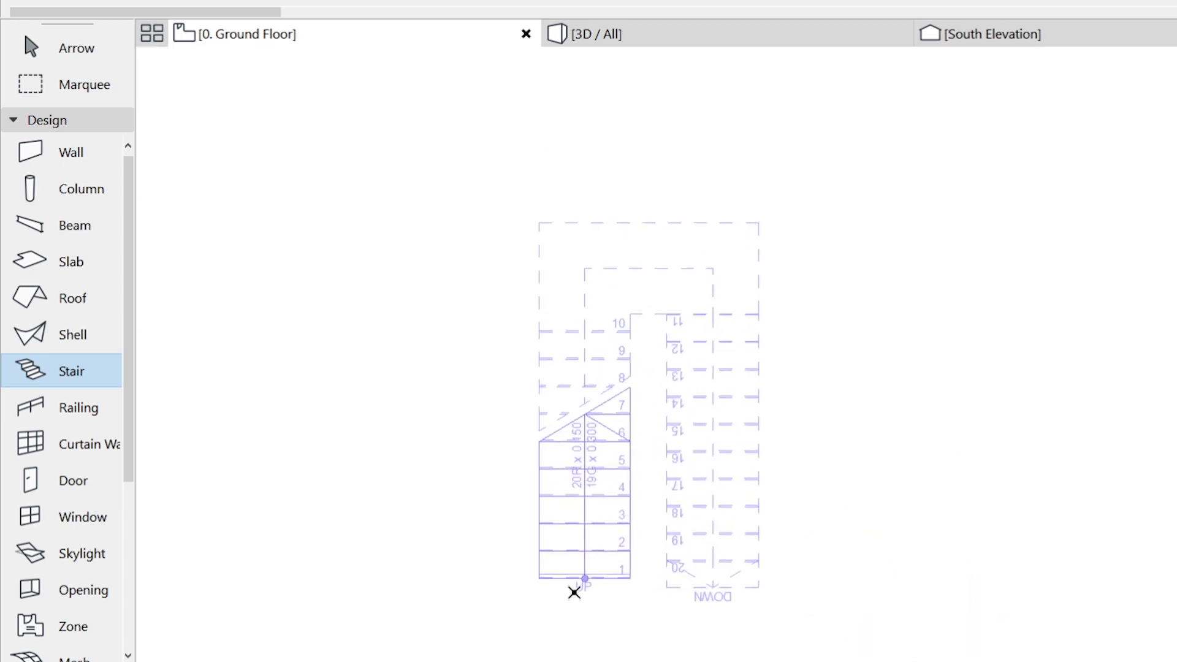
left_click(491, 556, "shift")
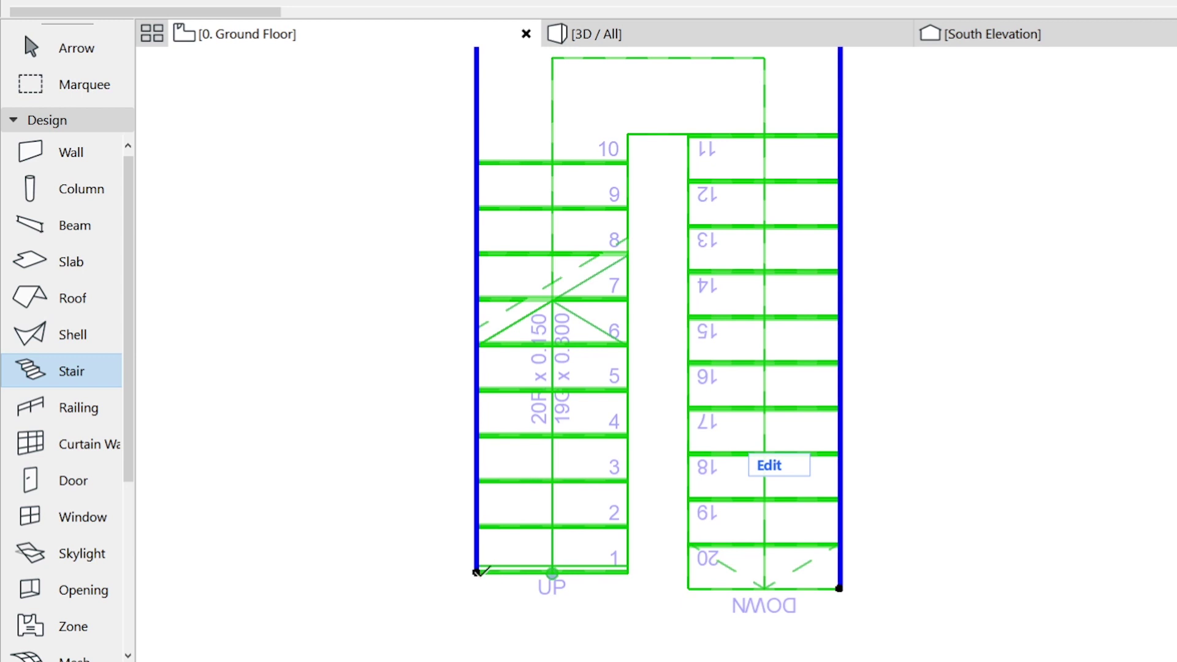
left_click(477, 571)
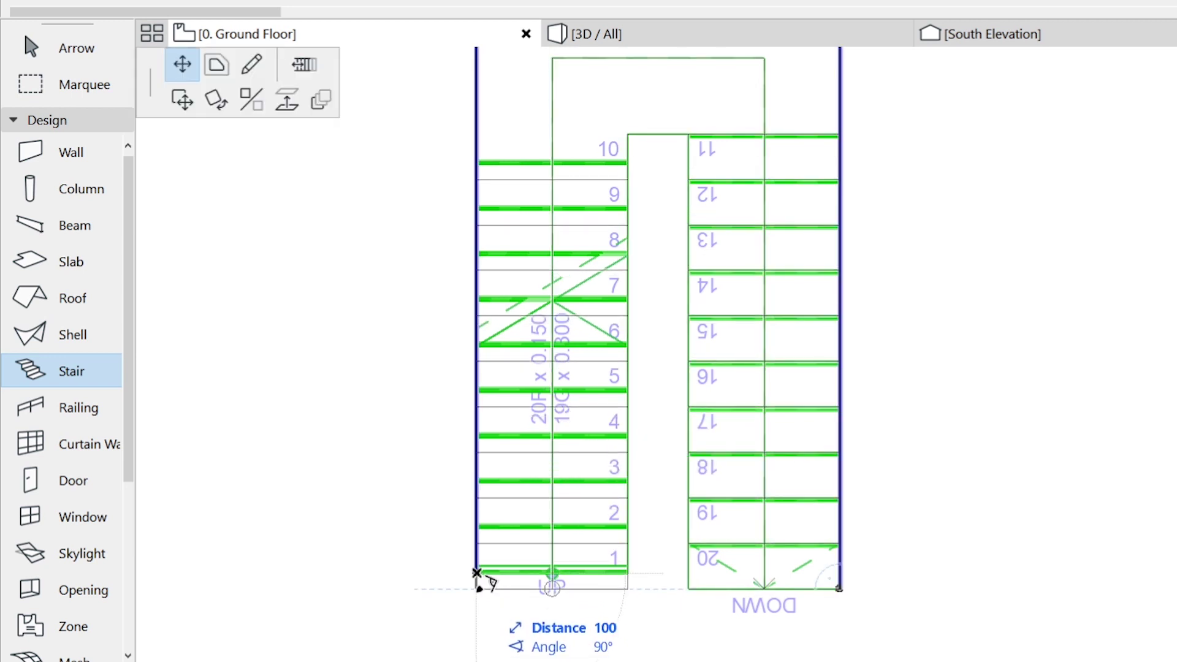
left_click(477, 573)
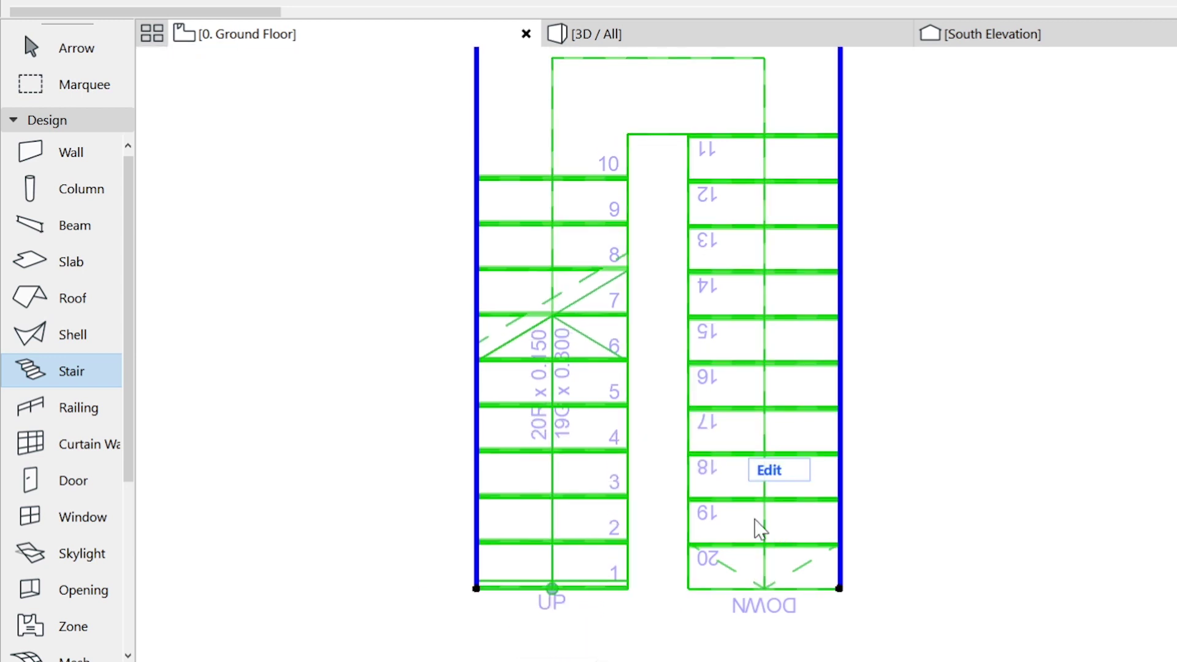
scroll(697, 543, "down", 1)
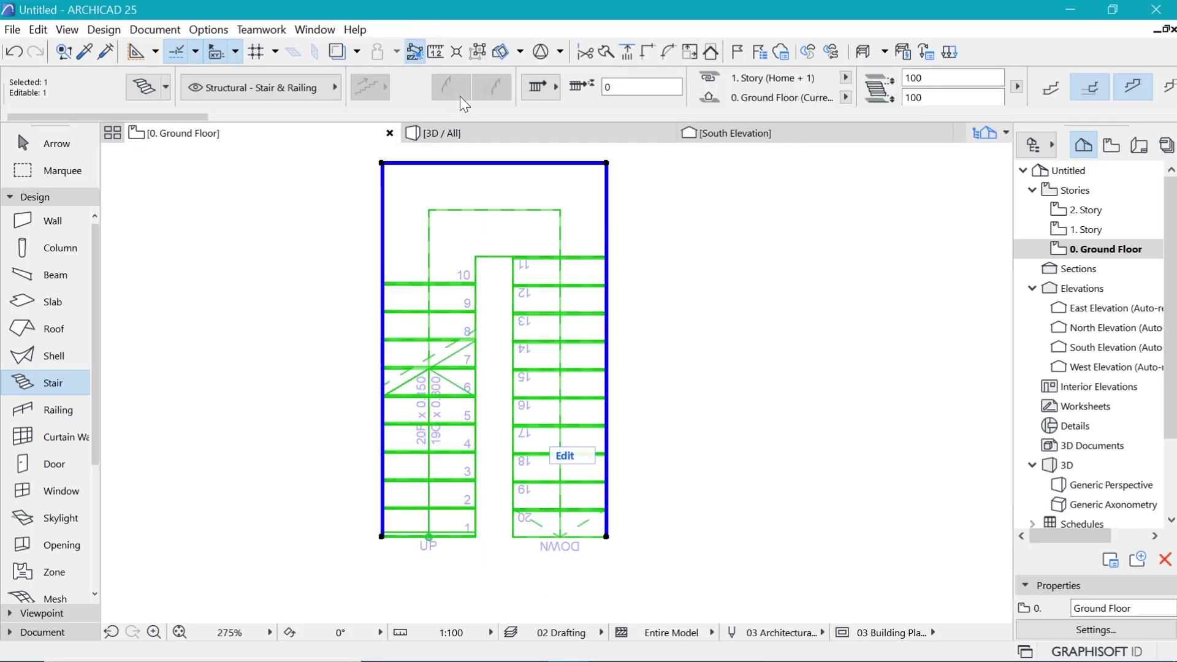
- Show the model in 3D and disable the Structure component in the stair's selection settings
left_click(467, 132)
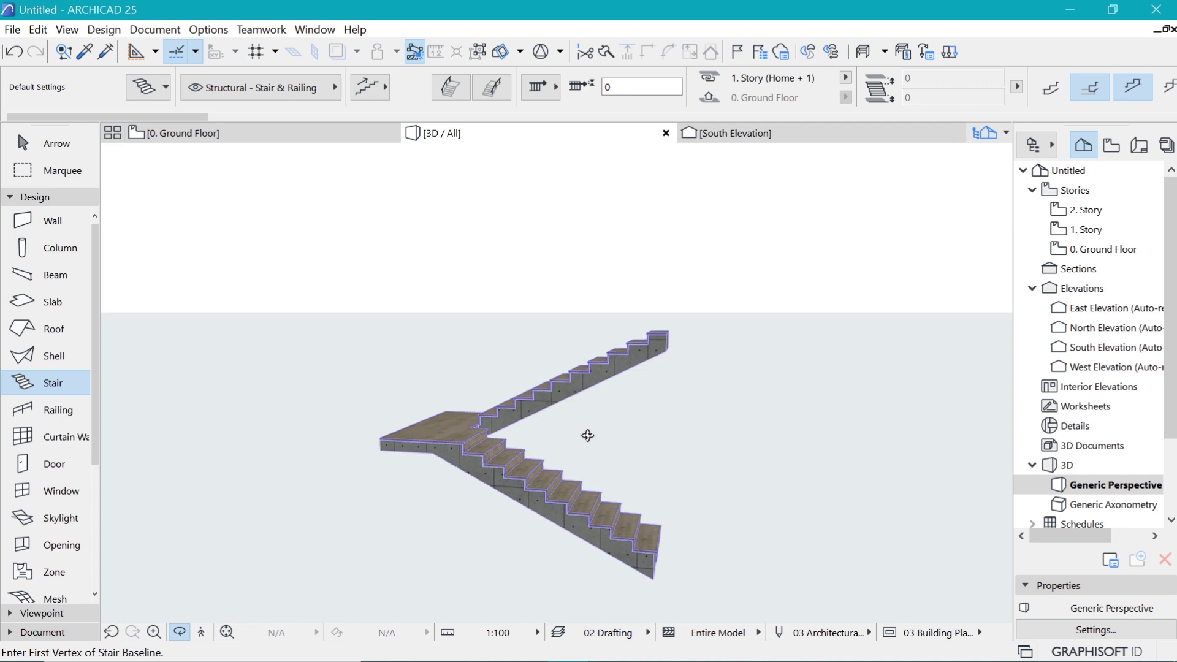
scroll(560, 401, "up", 2)
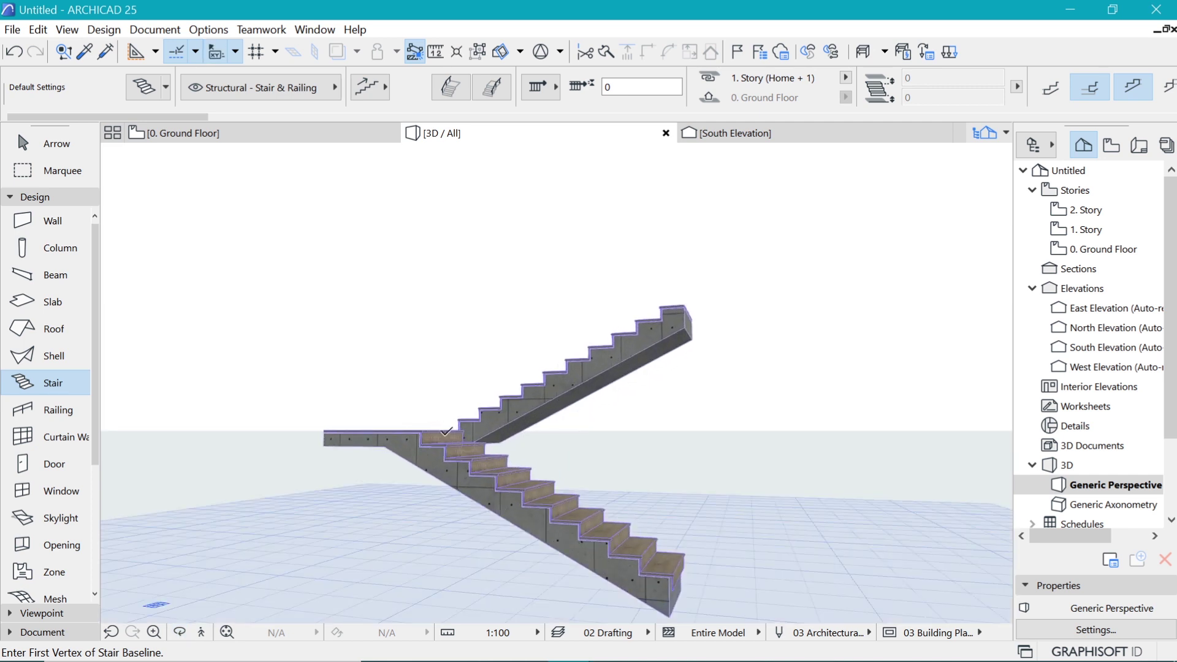
left_click(464, 481)
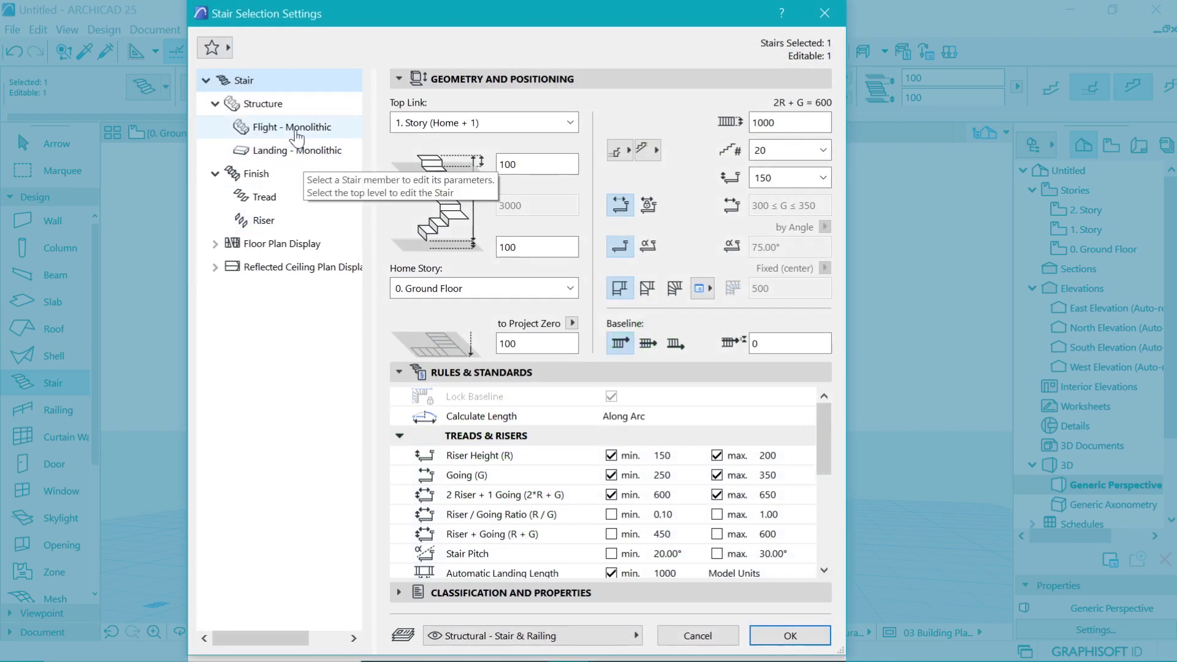
left_click(295, 108)
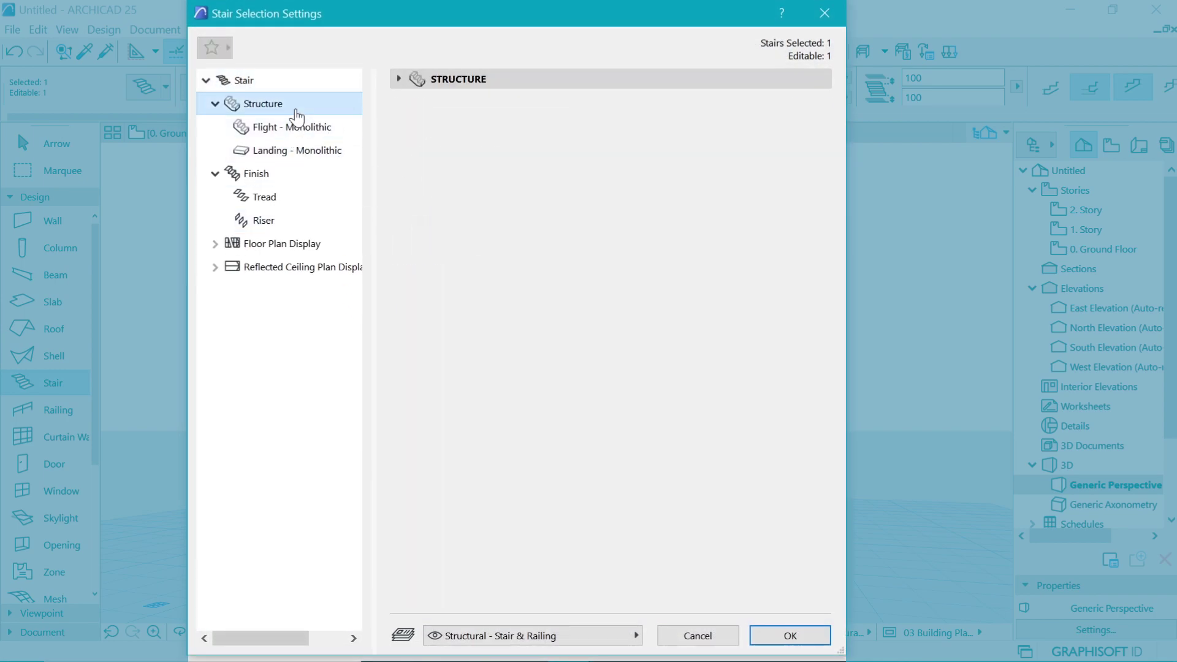
left_click(399, 78)
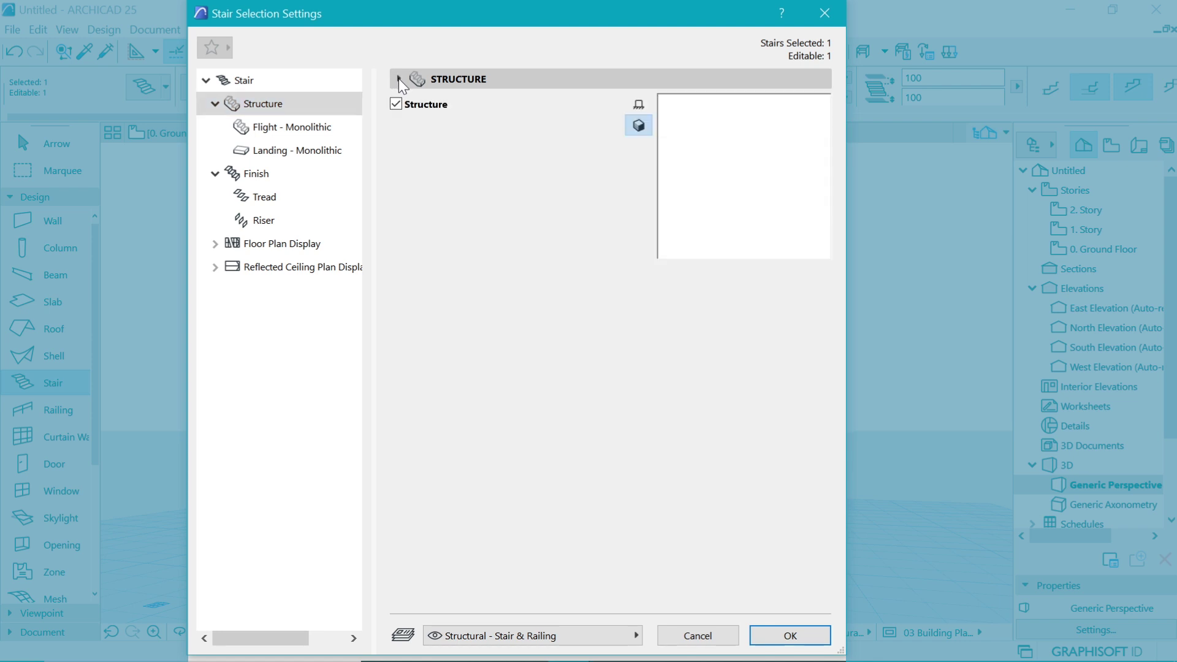
left_click(396, 104)
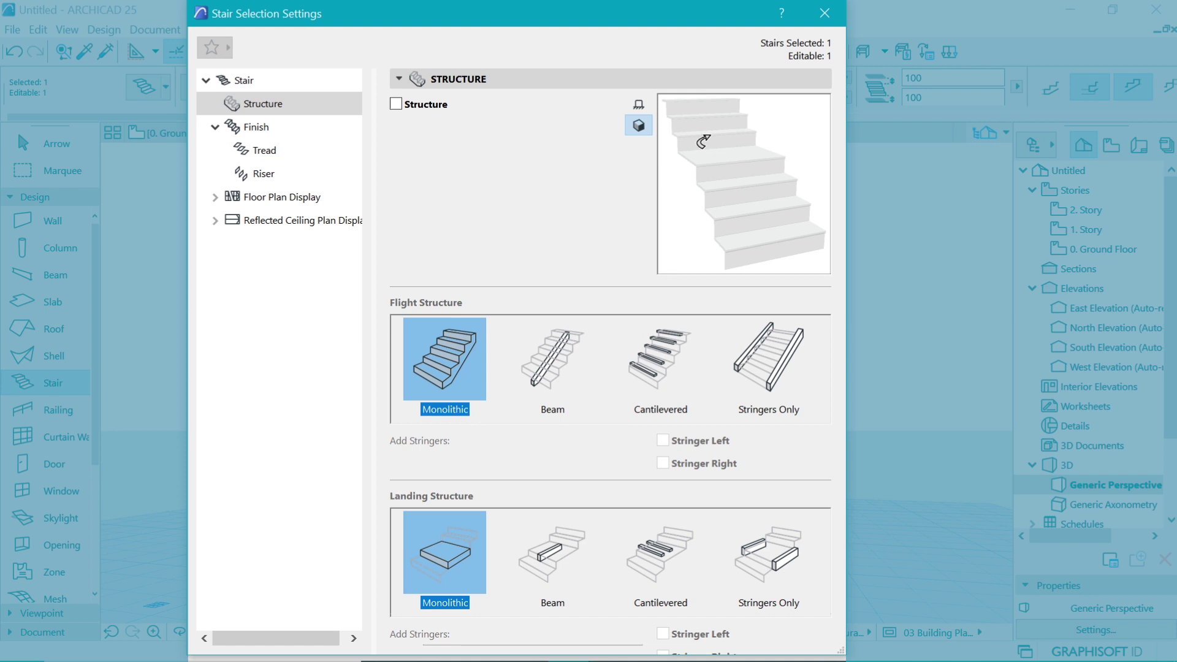
- Set the stair finish to Tread only and use the Built-In Tread component
left_click(250, 131)
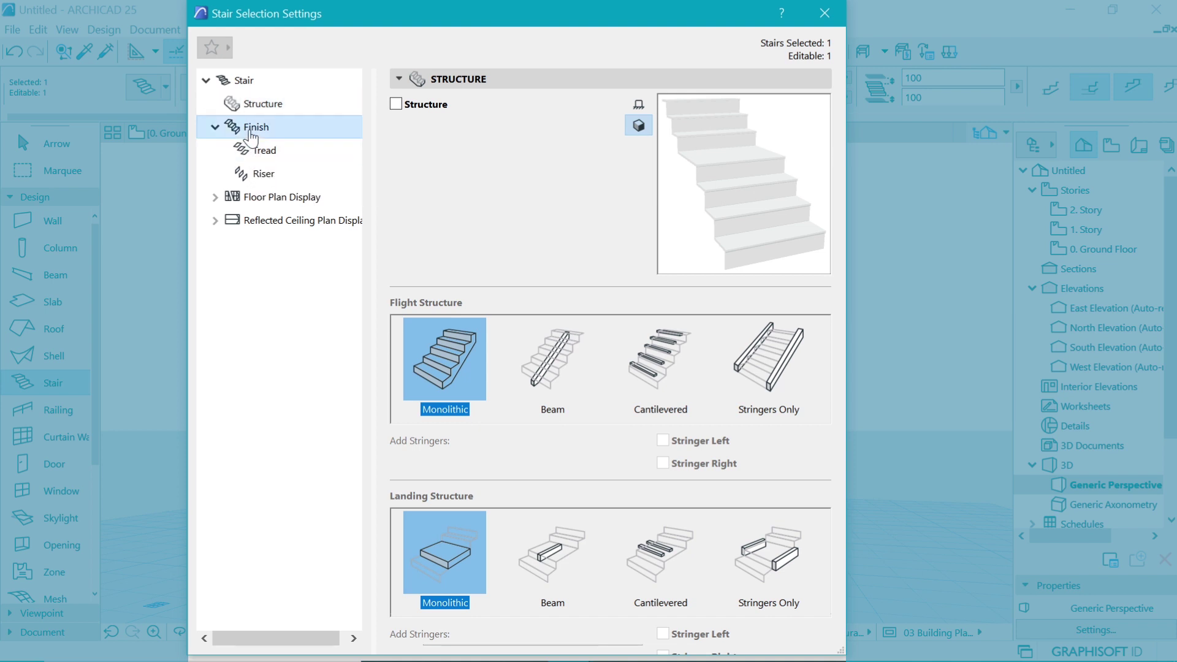
left_click(397, 79)
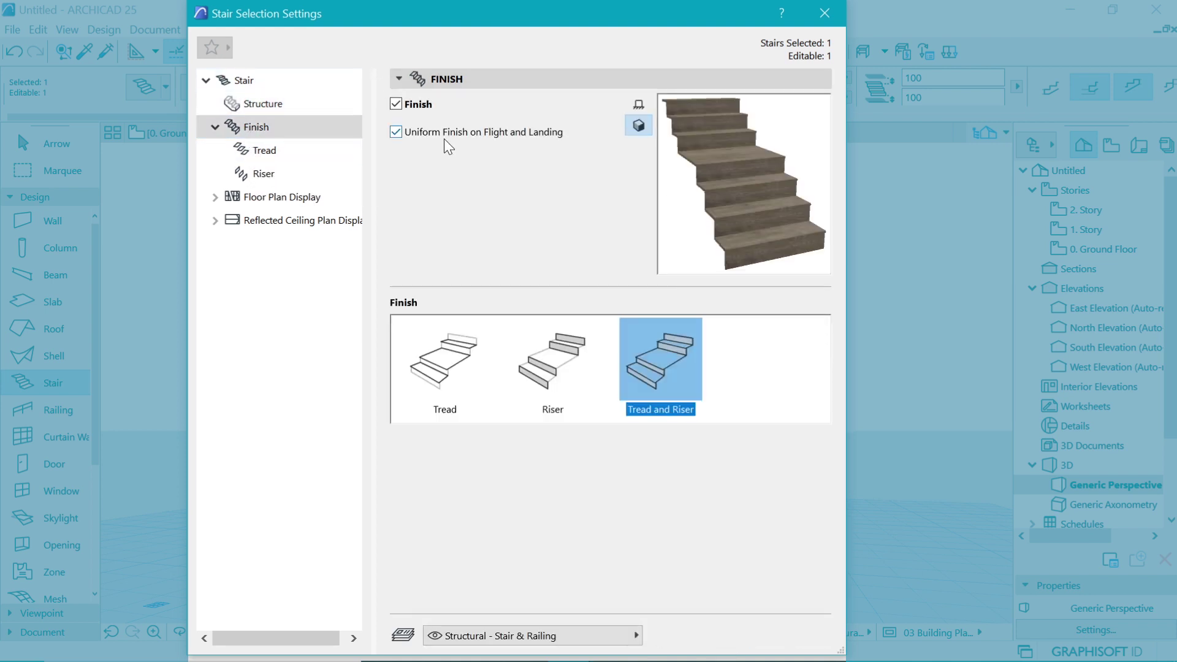
left_click(432, 379)
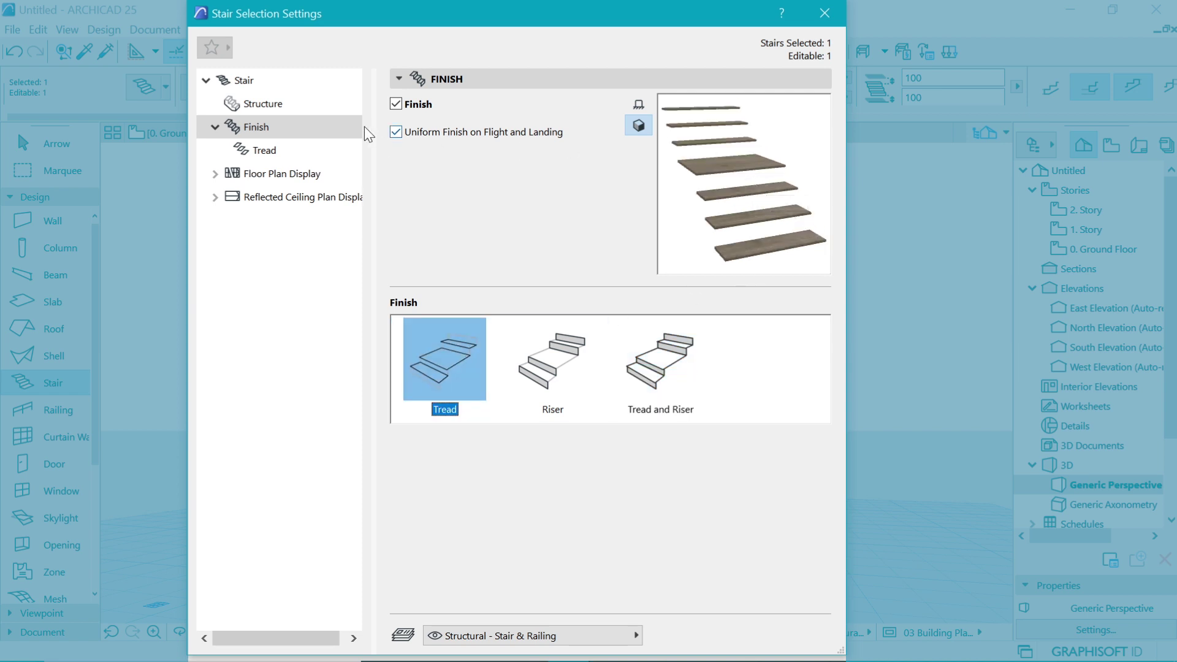
left_click(281, 151)
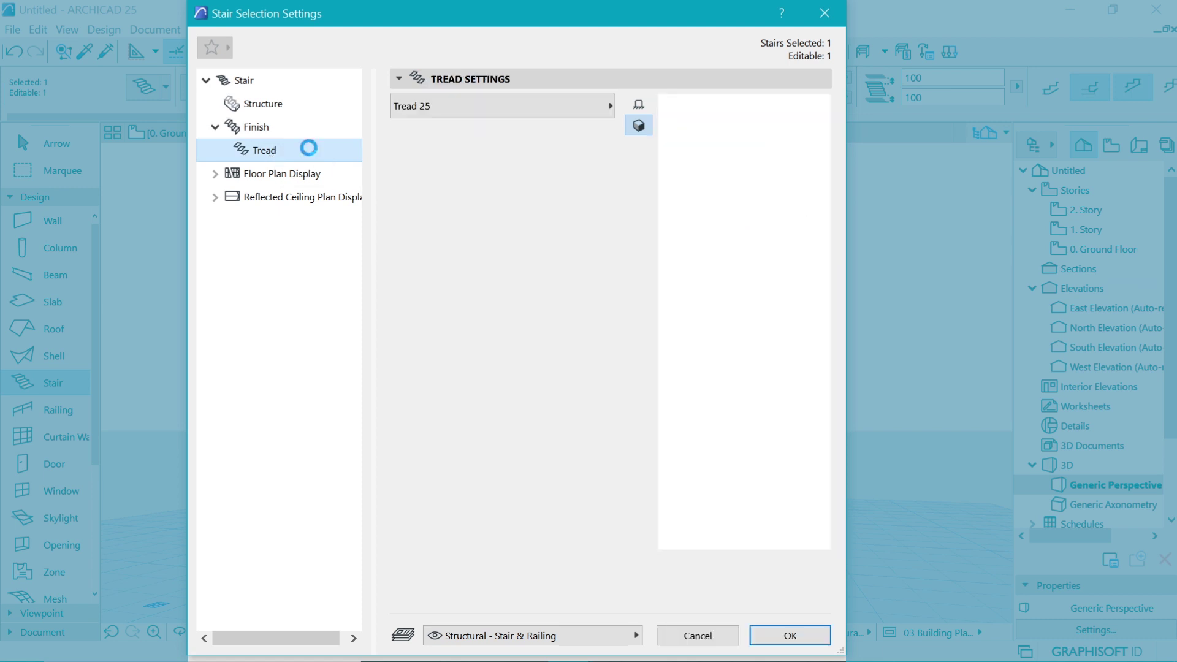
left_click(524, 106)
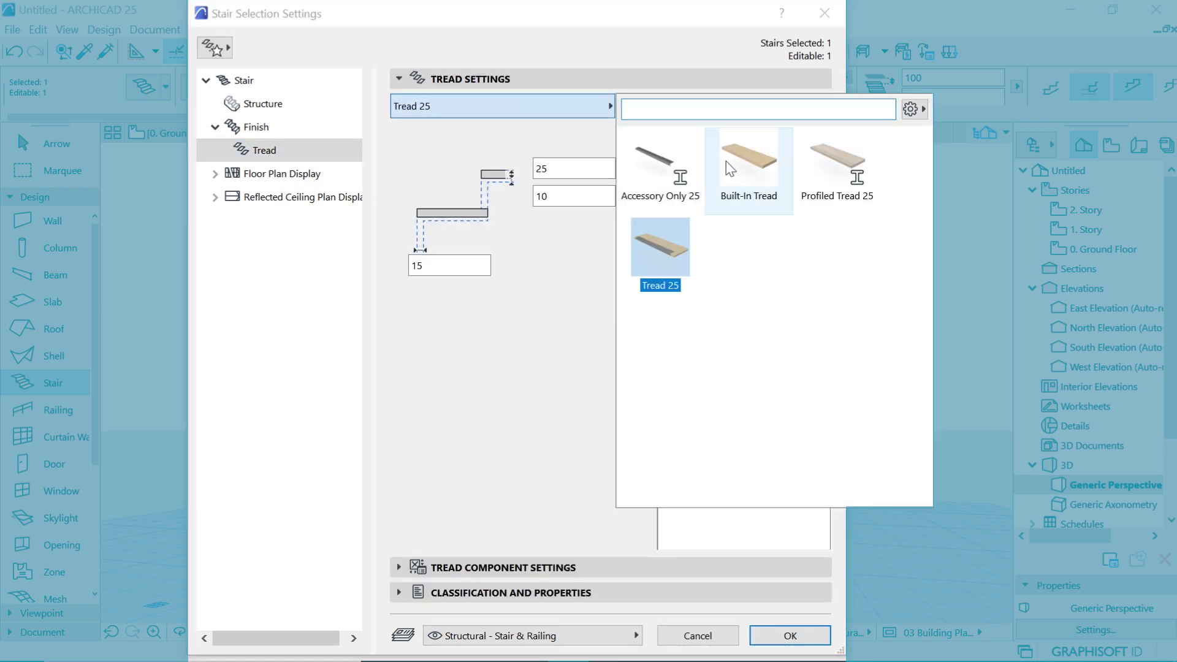
left_click(746, 177)
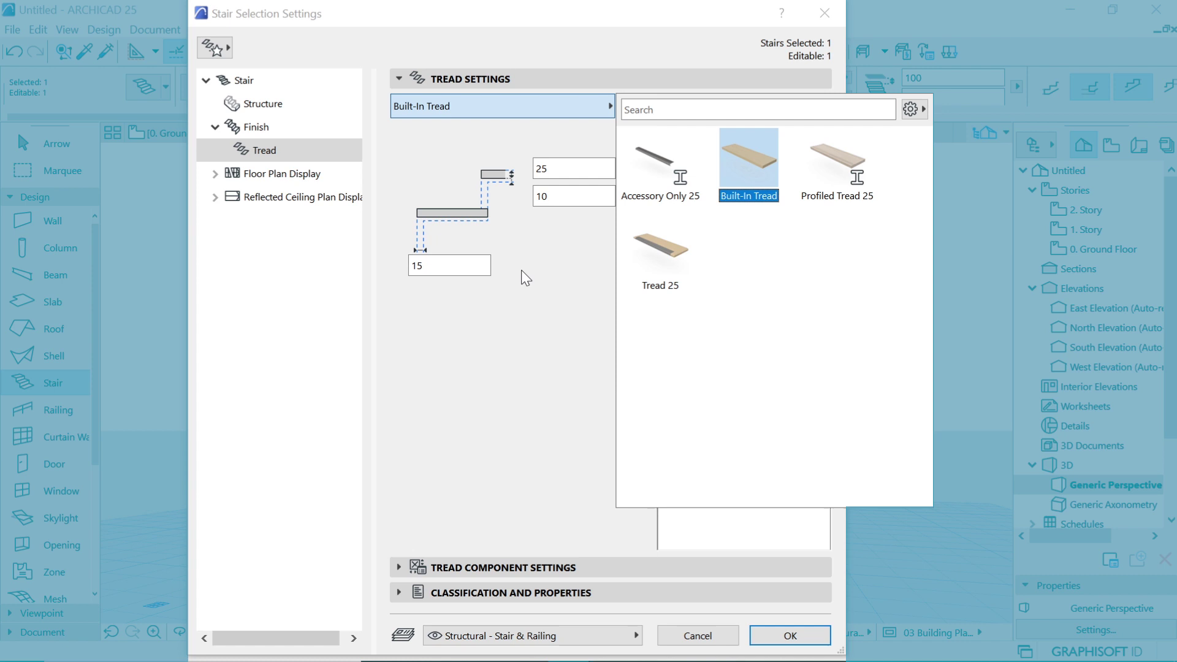
- Set the tread thickness to 50 mm and the two remaining tread gap distances to 0
key("Tab")
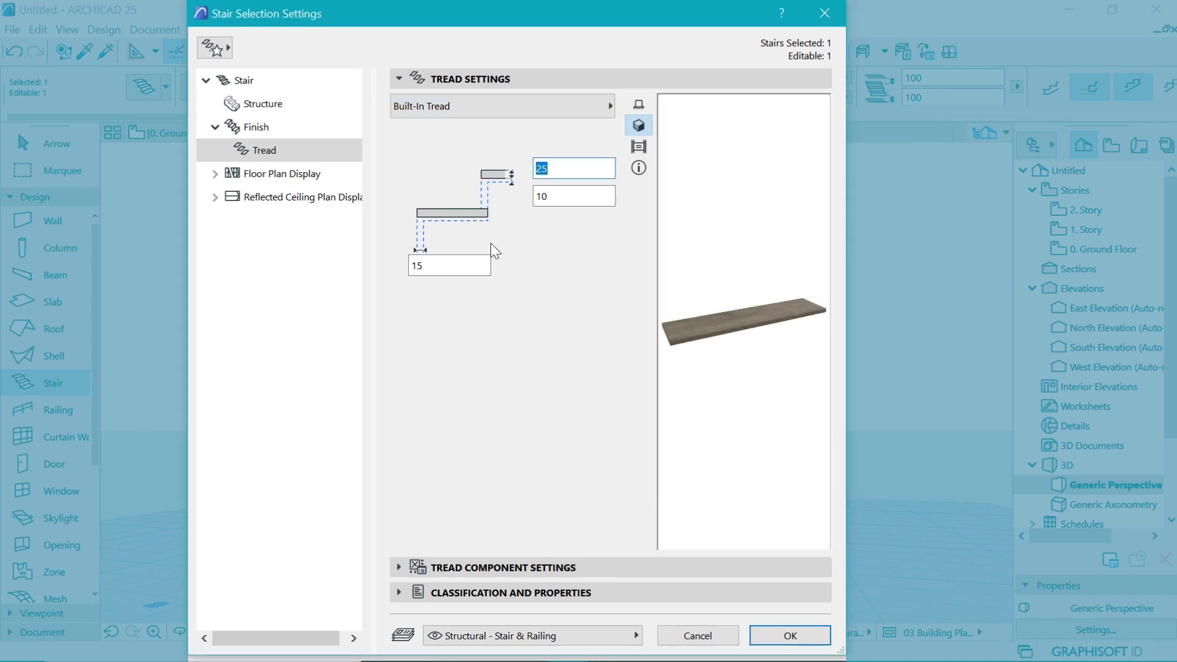
type("50")
key("shift+Tab")
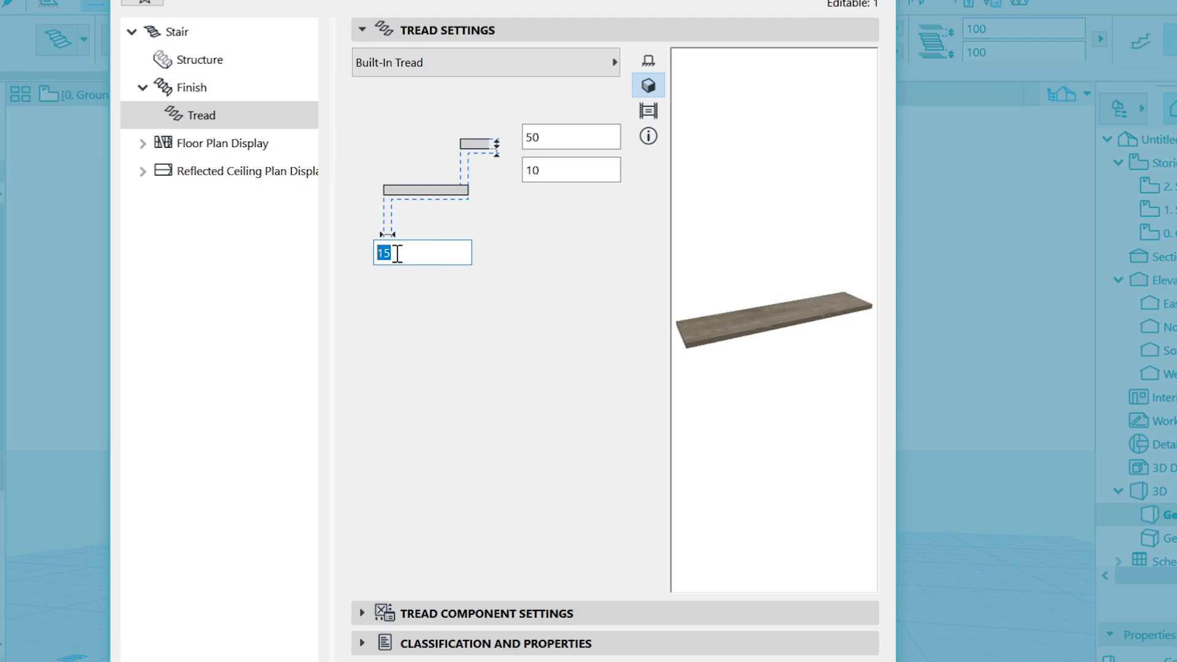
type("0")
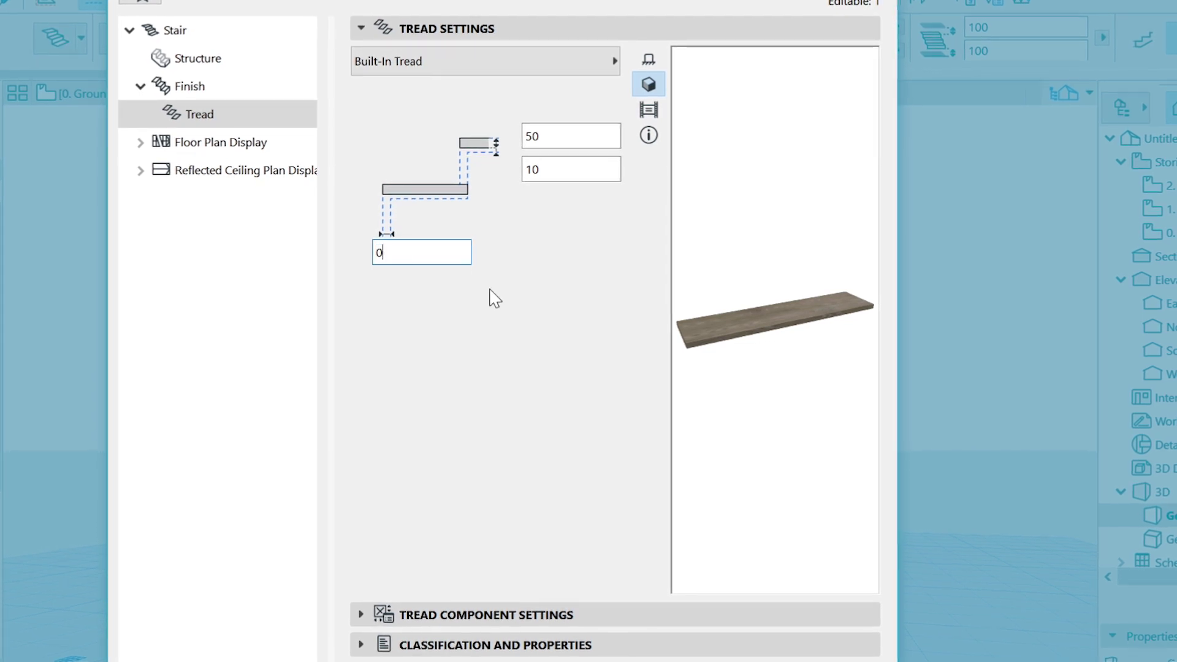
key("Tab")
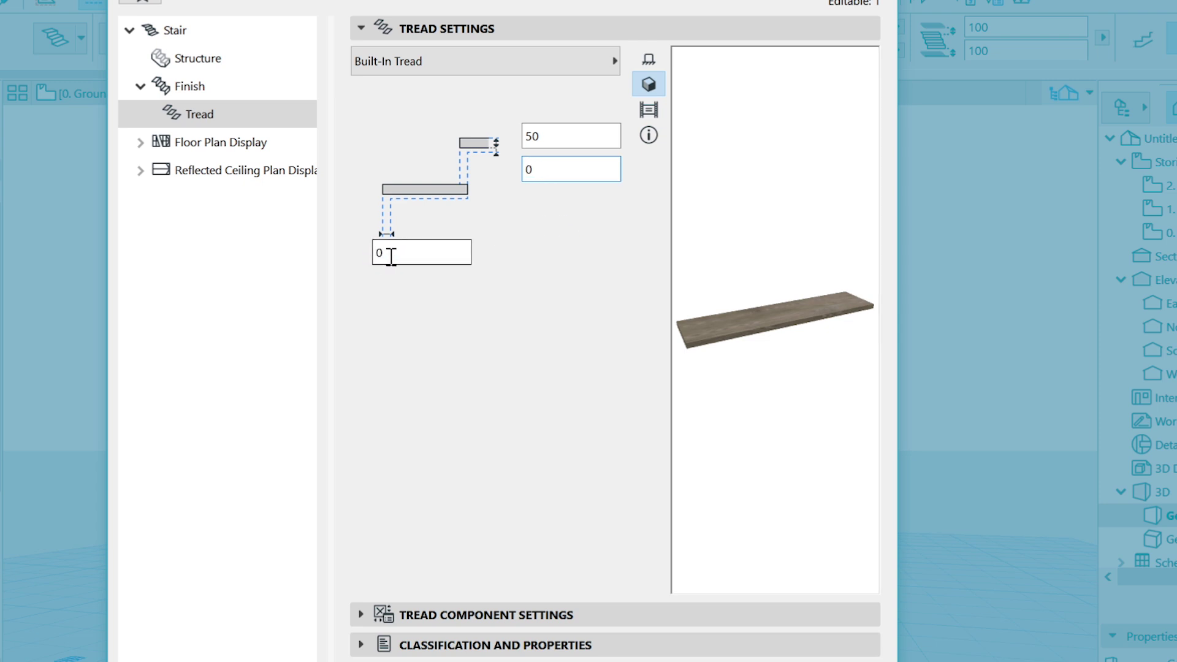
key("Tab")
key("BackSpace")
key("BackSpace")
key("BackSpace")
type("0")
left_click(533, 169)
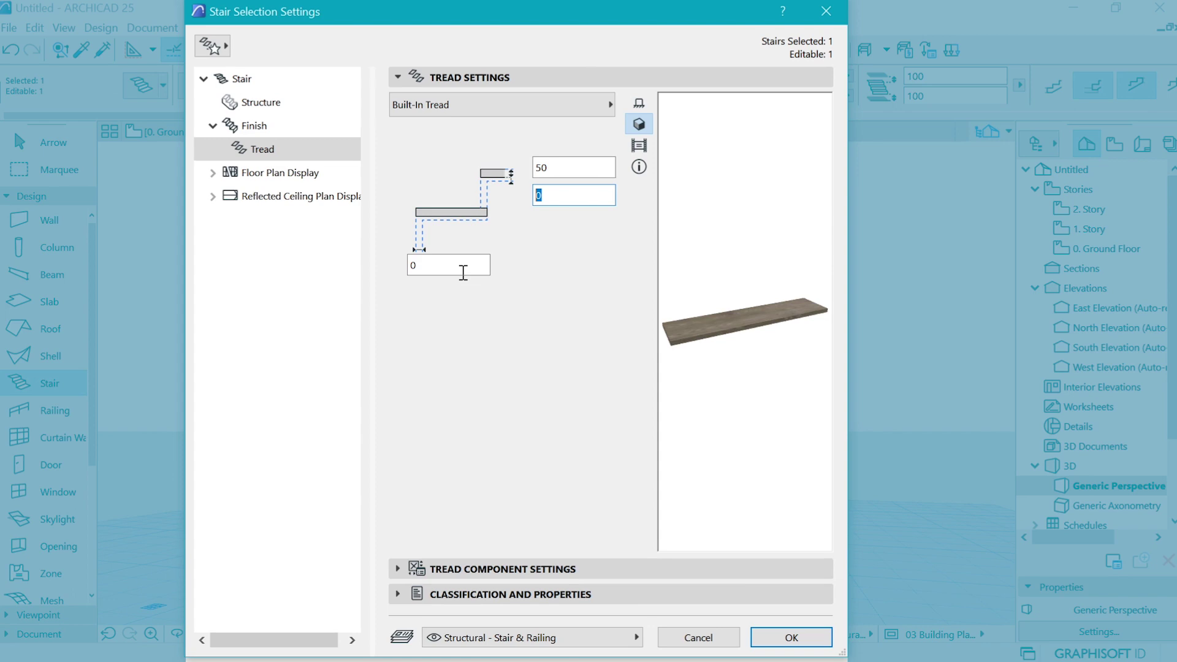
- Apply the tread settings, deselect the stair and view the floating treads from another angle in 3D
left_click(789, 636)
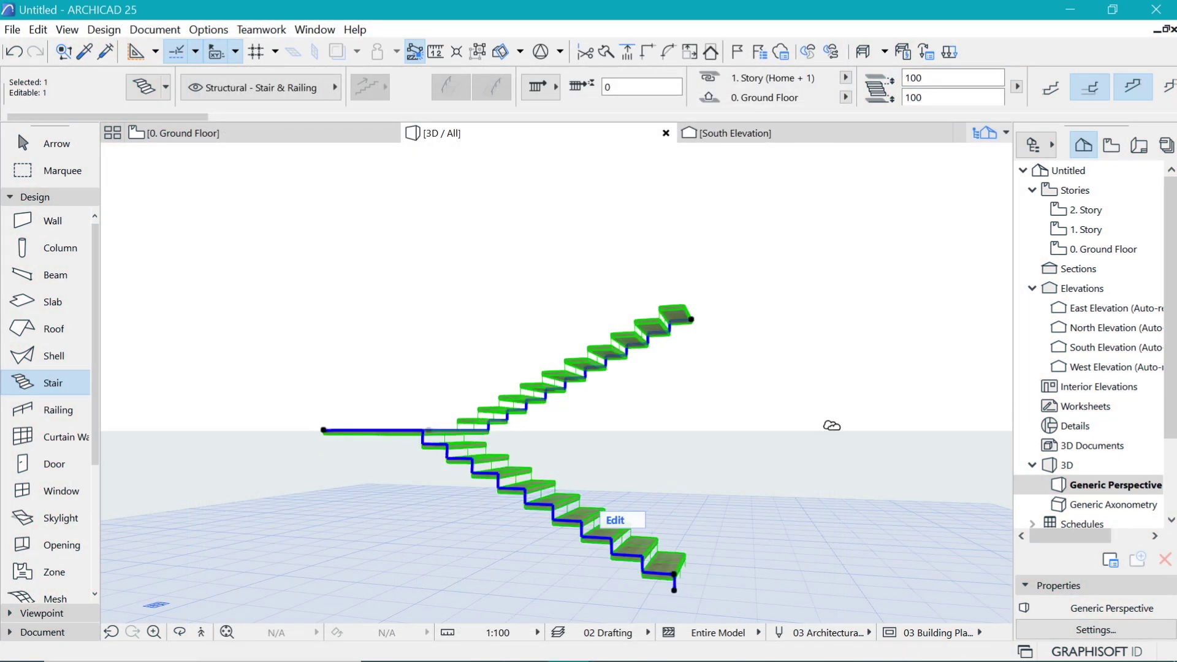
key("Escape")
middle_click_drag(793, 396, 452, 418, "shift")
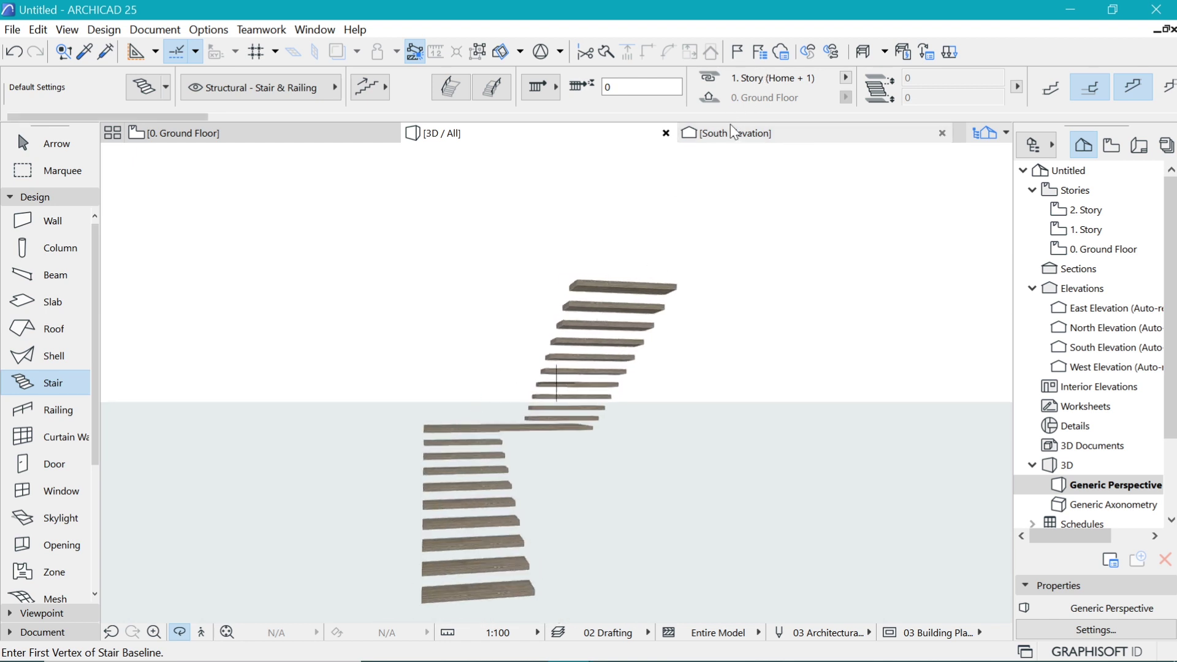
- Open the South Elevation and prepare the Polyline tool with red pen 20
left_click(728, 140)
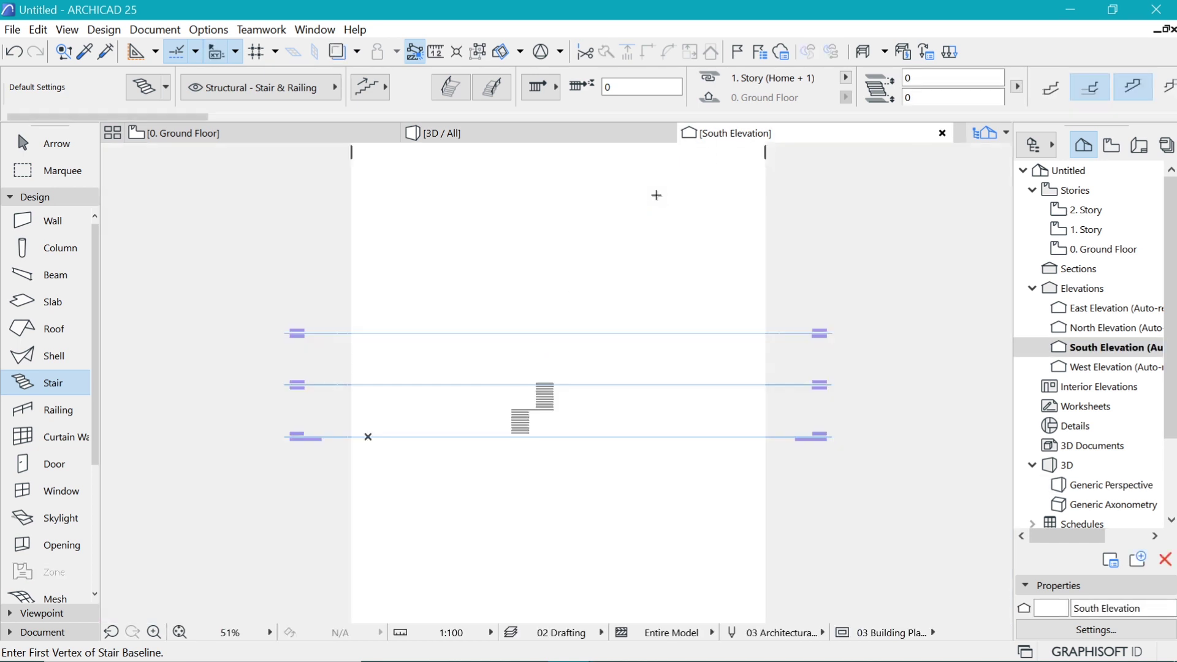
scroll(515, 441, "up", 10)
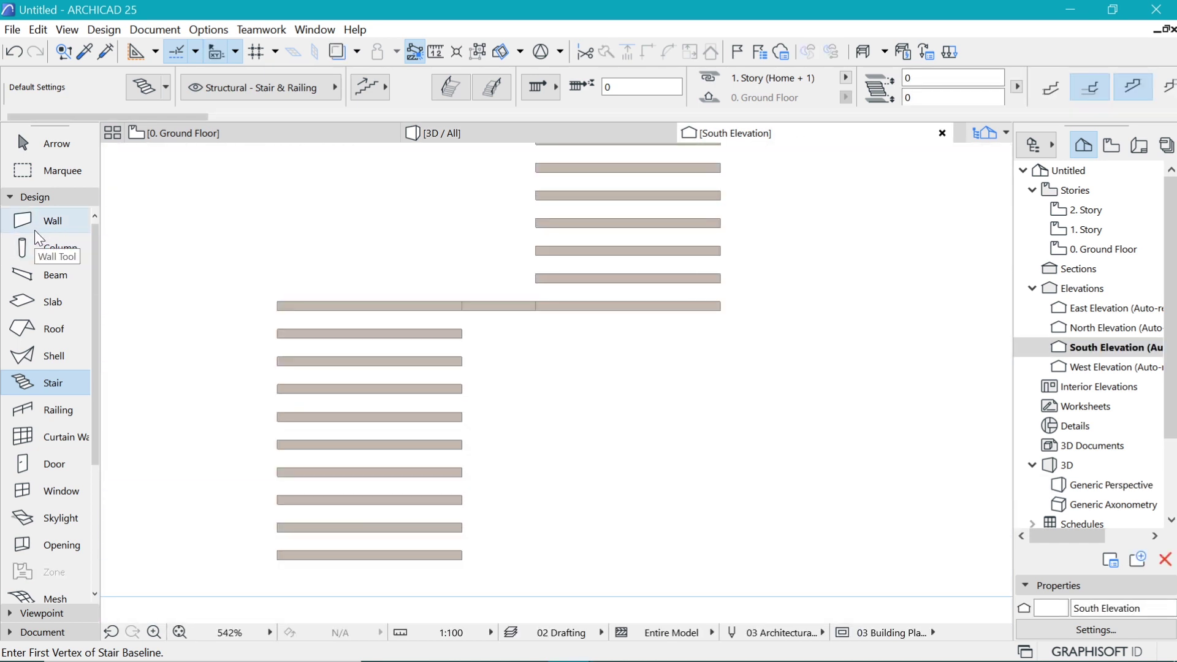
left_click(41, 200)
left_click(37, 235)
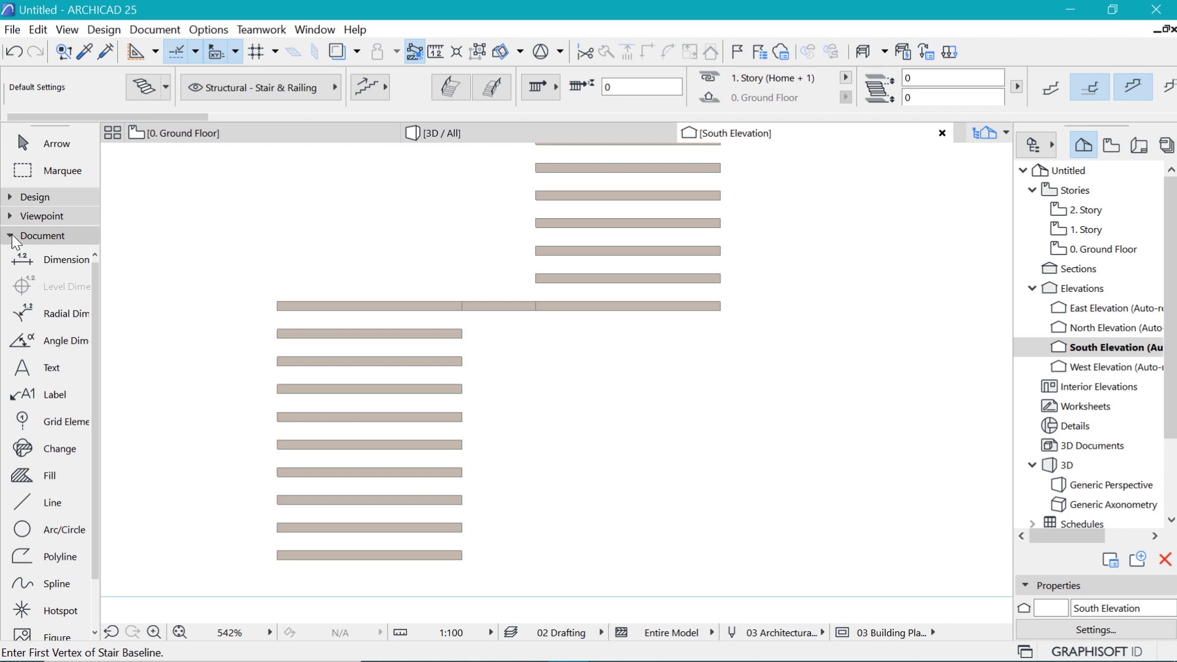
left_click(55, 556)
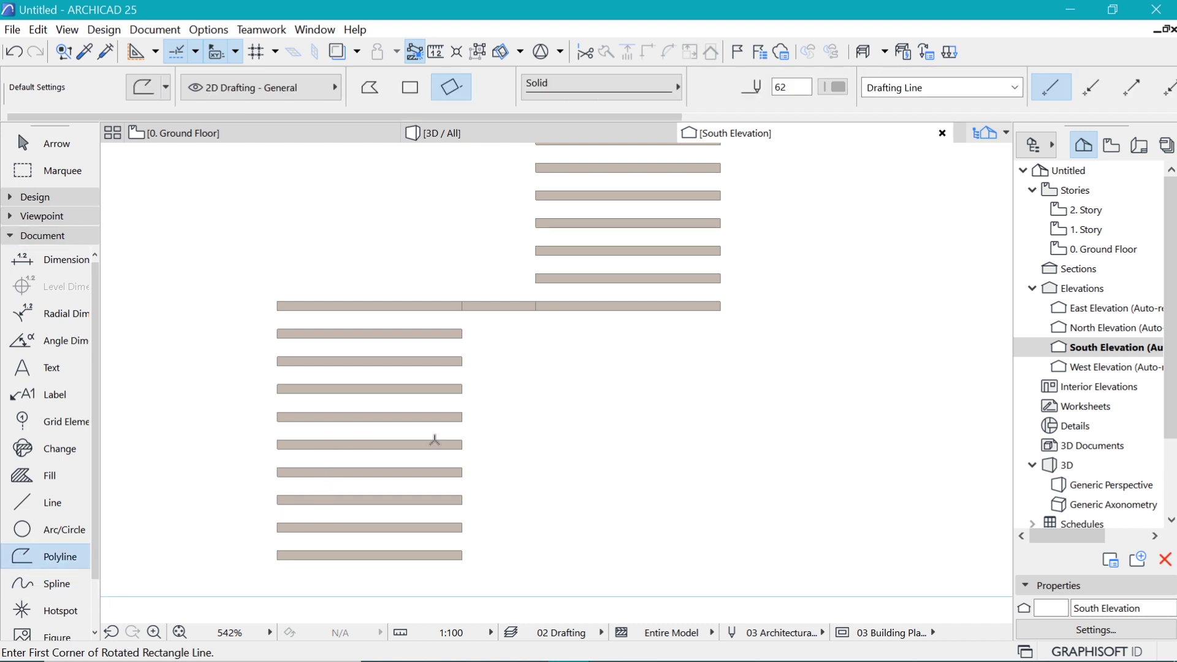
left_click(837, 86)
left_click(755, 166)
- Draw a rotated rectangle filling the gap between the two flights, from the lowest tread's end up to the topmost tread
left_click(464, 556)
scroll(491, 343, "down", 2)
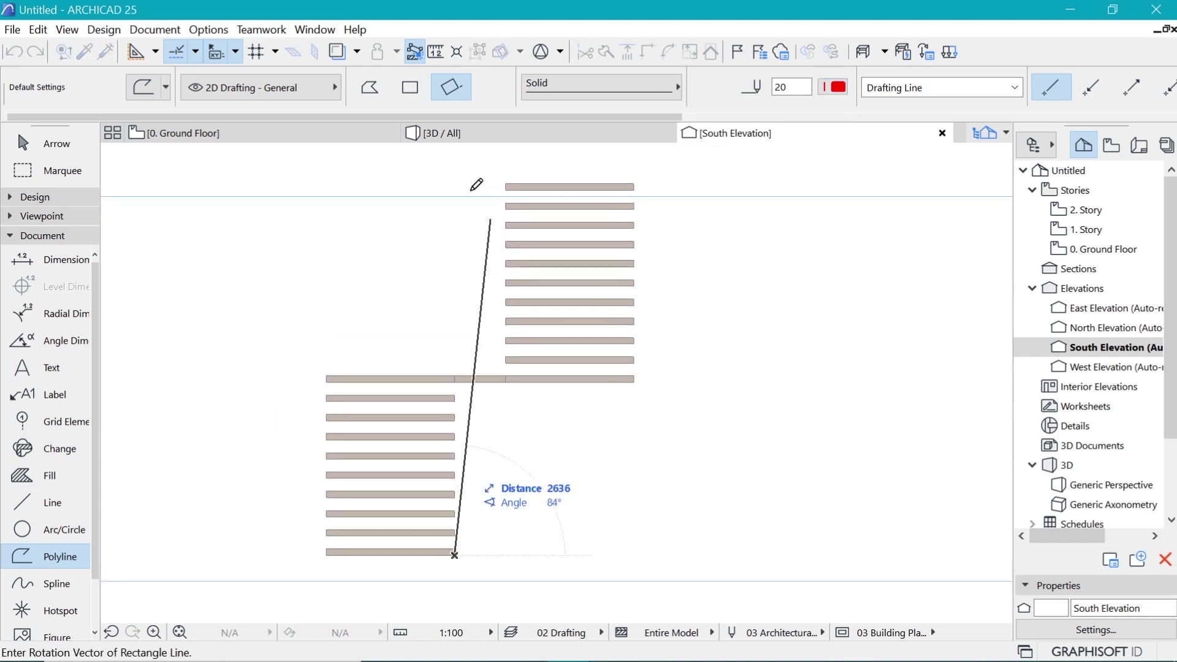
left_click(508, 181)
left_click(506, 182)
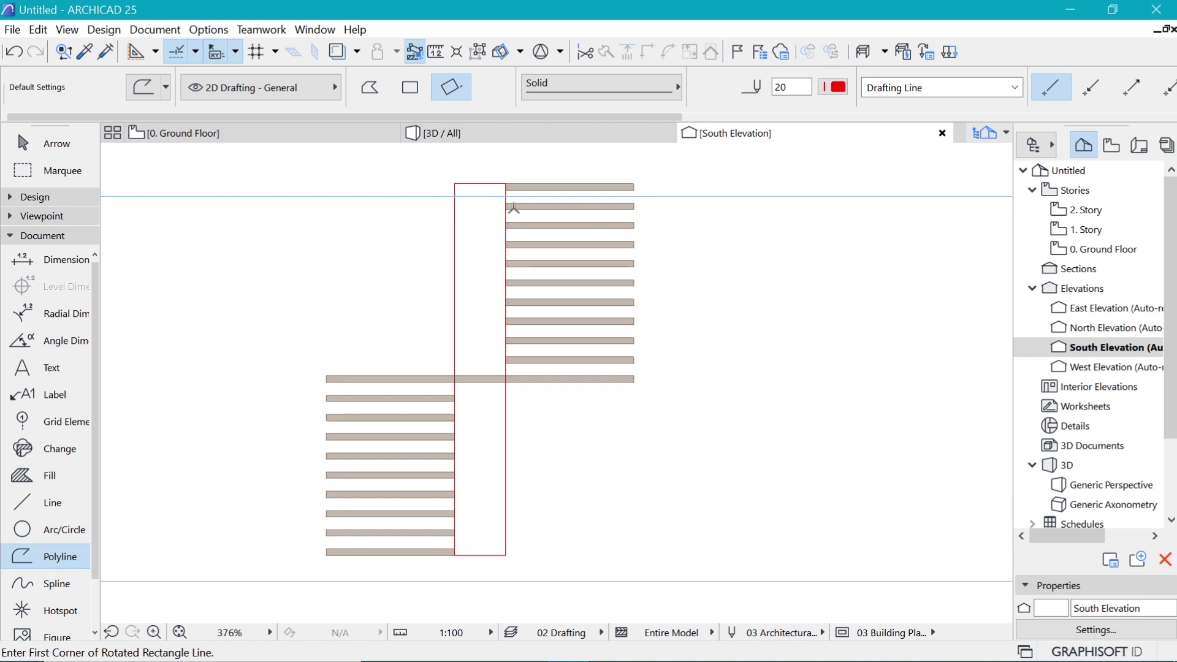
- Offset the rectangle's right edge to the midpoint of its top edge, halving its width
scroll(457, 562, "up", 2)
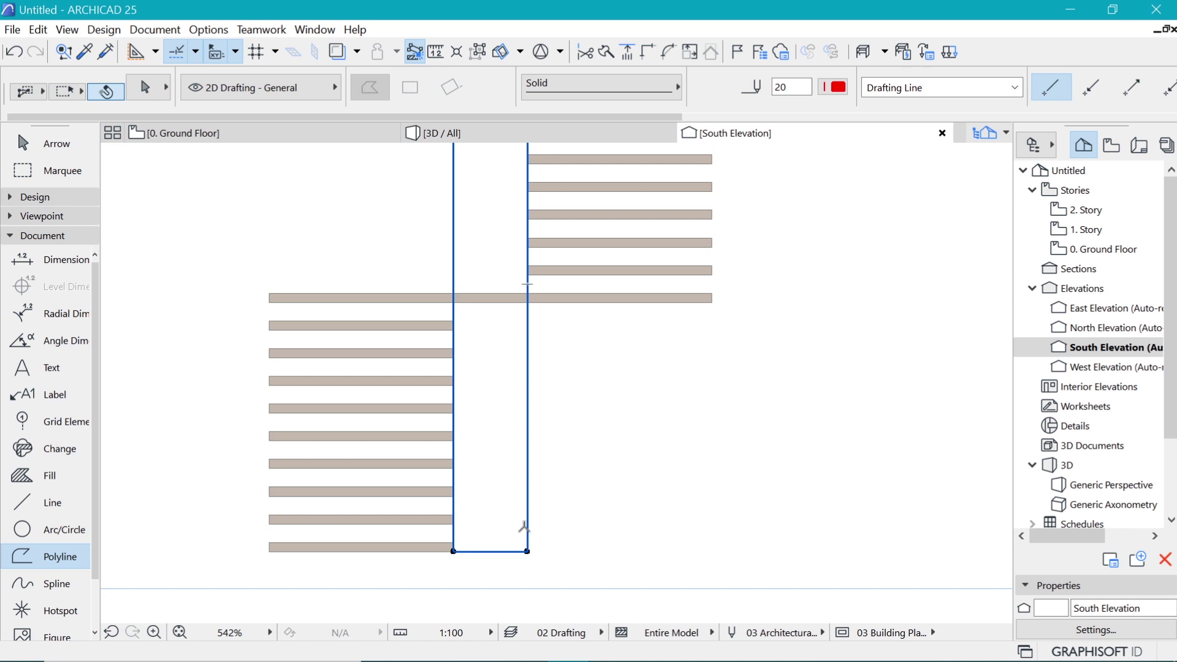
left_click(525, 526, "shift")
left_click(527, 521)
scroll(516, 518, "down", 5)
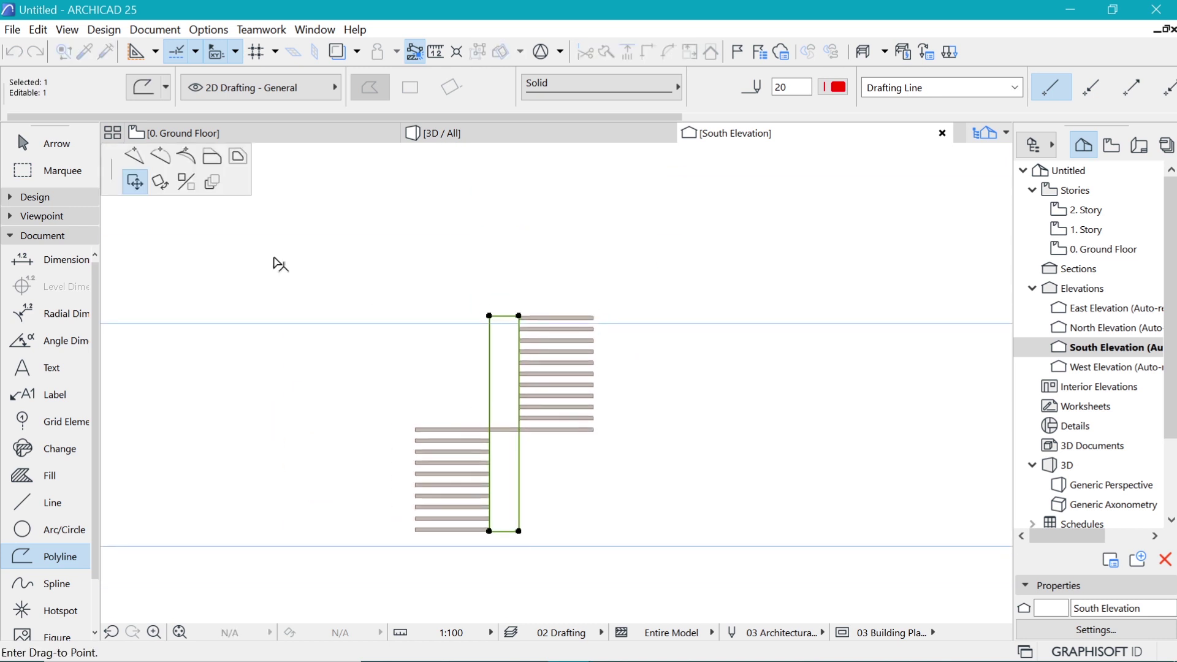
left_click(212, 159)
scroll(524, 328, "up", 3)
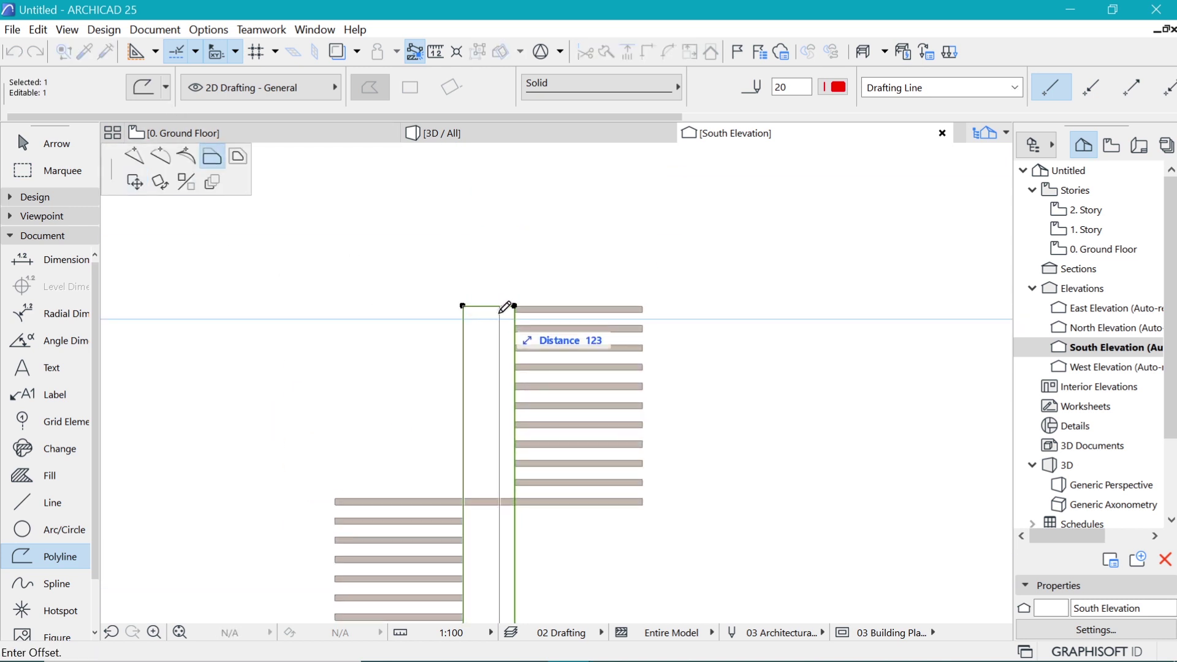
left_click(488, 307)
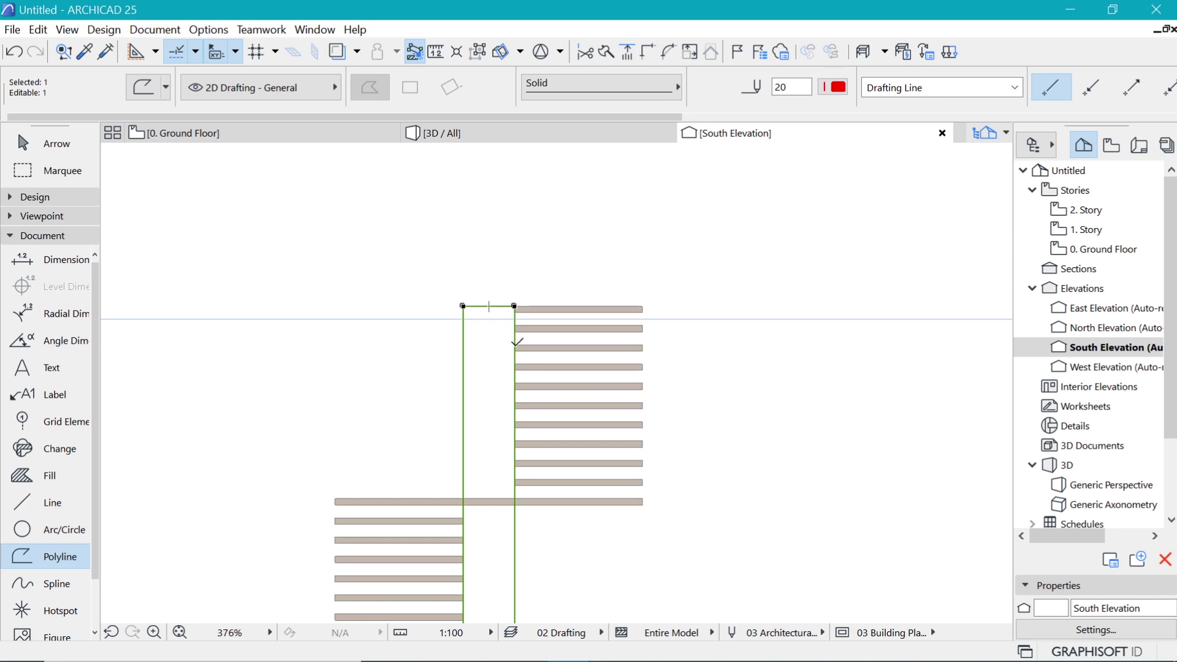
scroll(516, 341, "up", 4)
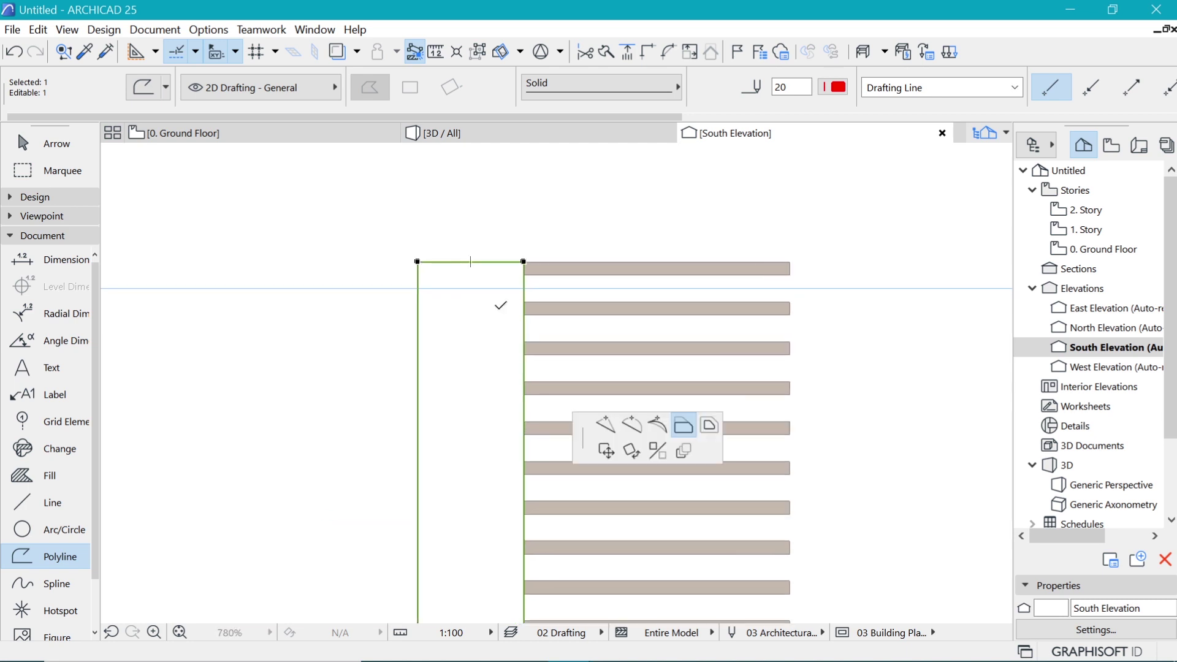
left_click(470, 262)
- Place a copy of the half-width rectangle directly beside it, against the upper flight's treads
key("ctrl+d")
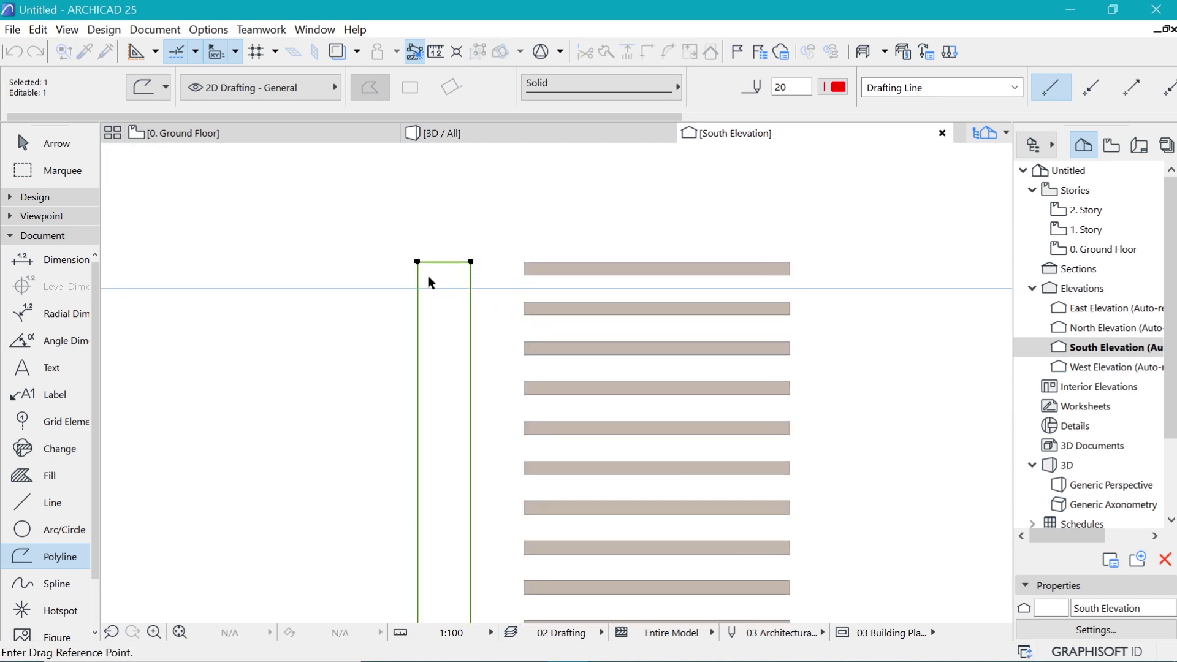
left_click(418, 262)
left_click(471, 261)
scroll(481, 197, "down", 3)
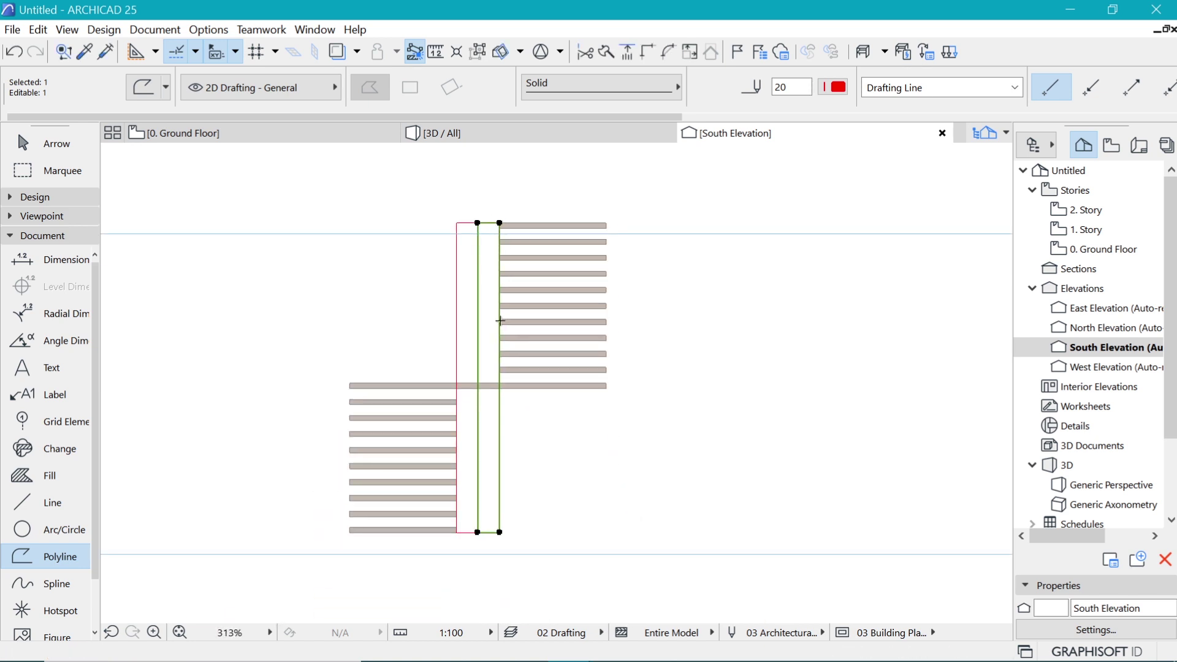
- Fillet the upper-left corner of the rectangle beside the upper flight with a radius of 200
scroll(480, 512, "up", 5)
scroll(399, 586, "down", 3)
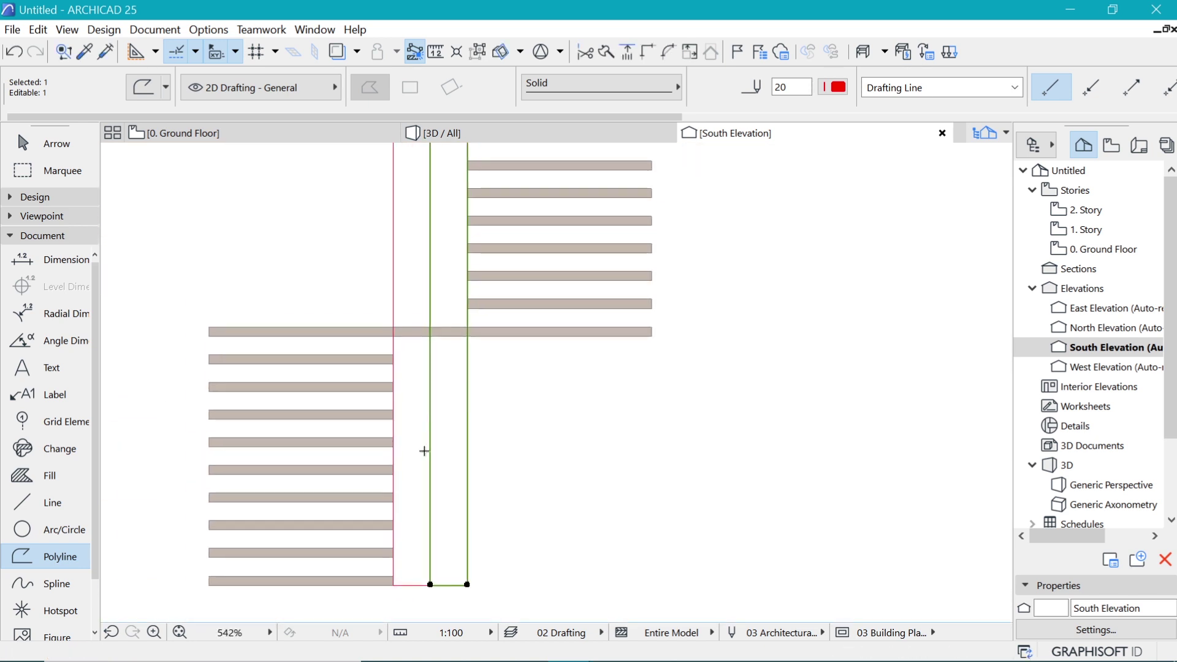
scroll(424, 450, "down", 2)
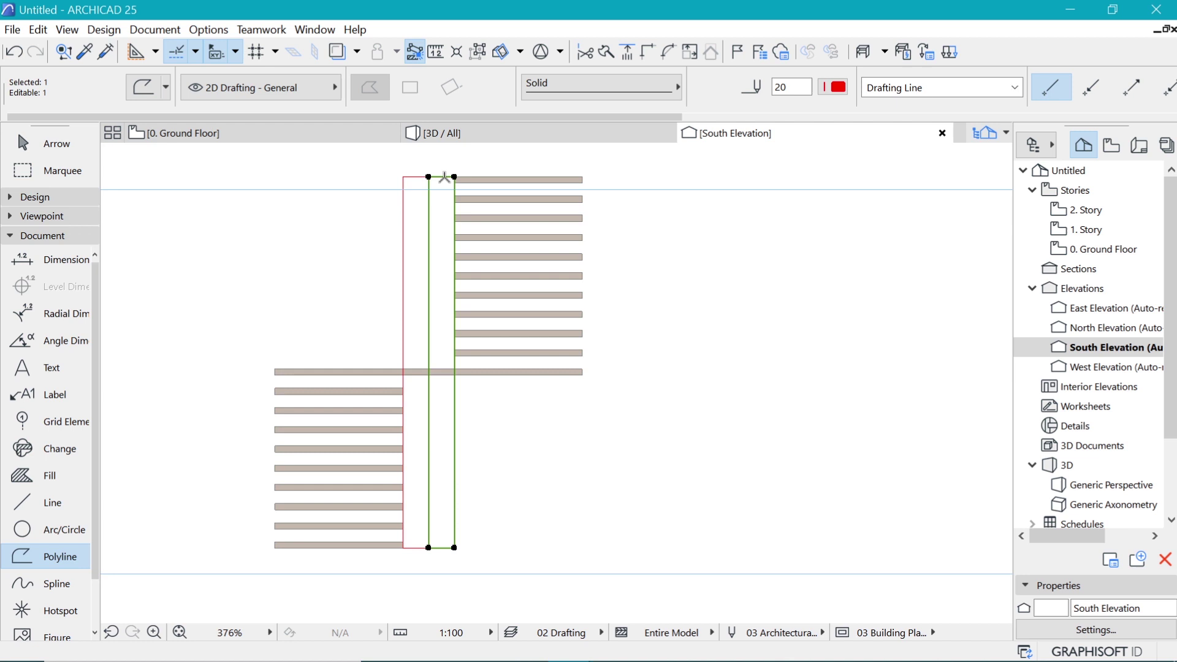
scroll(439, 272, "down", 2)
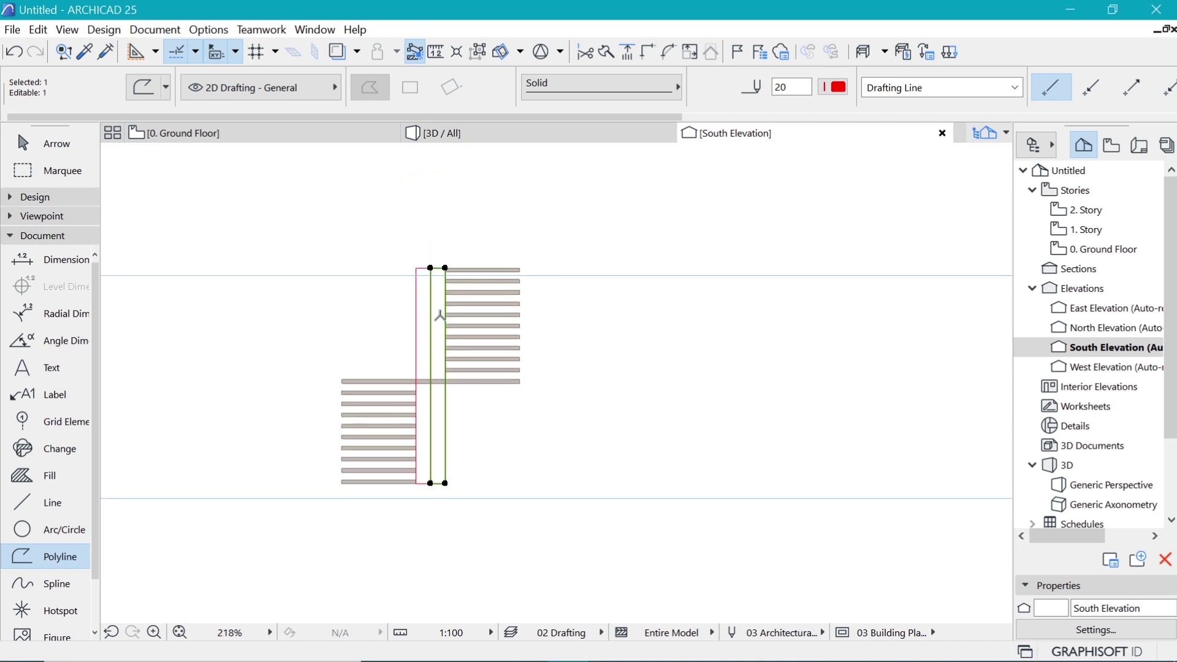
scroll(428, 318, "up", 3)
scroll(431, 255, "down", 3)
scroll(432, 240, "up", 8)
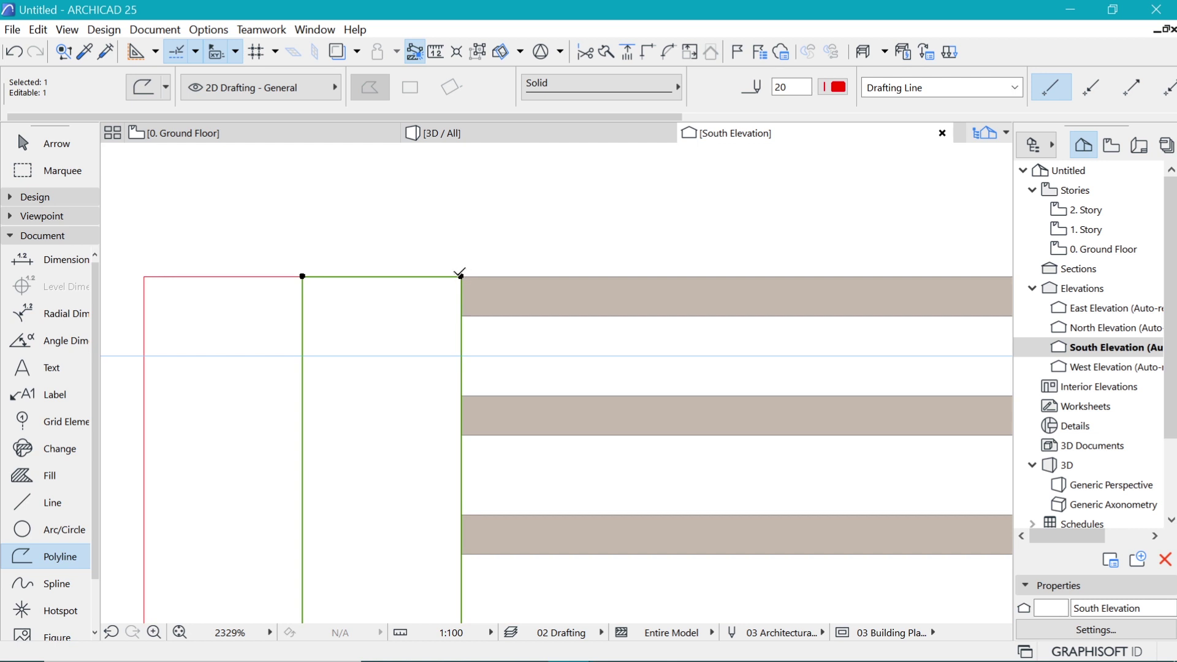
left_click(303, 277)
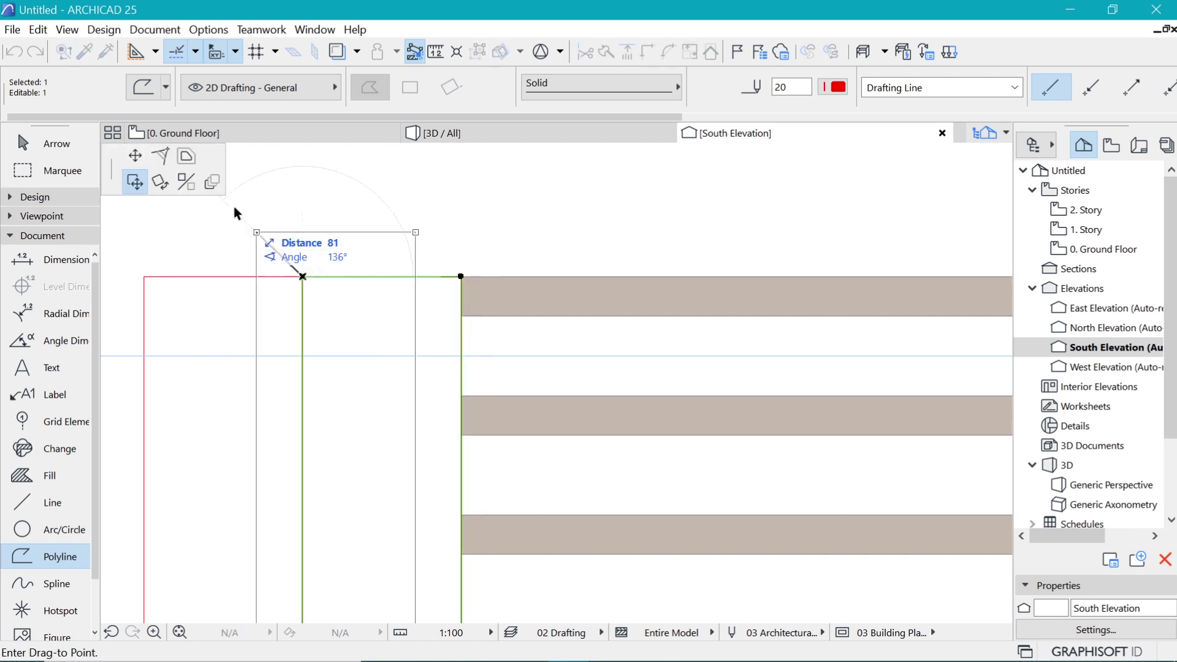
left_click(170, 160)
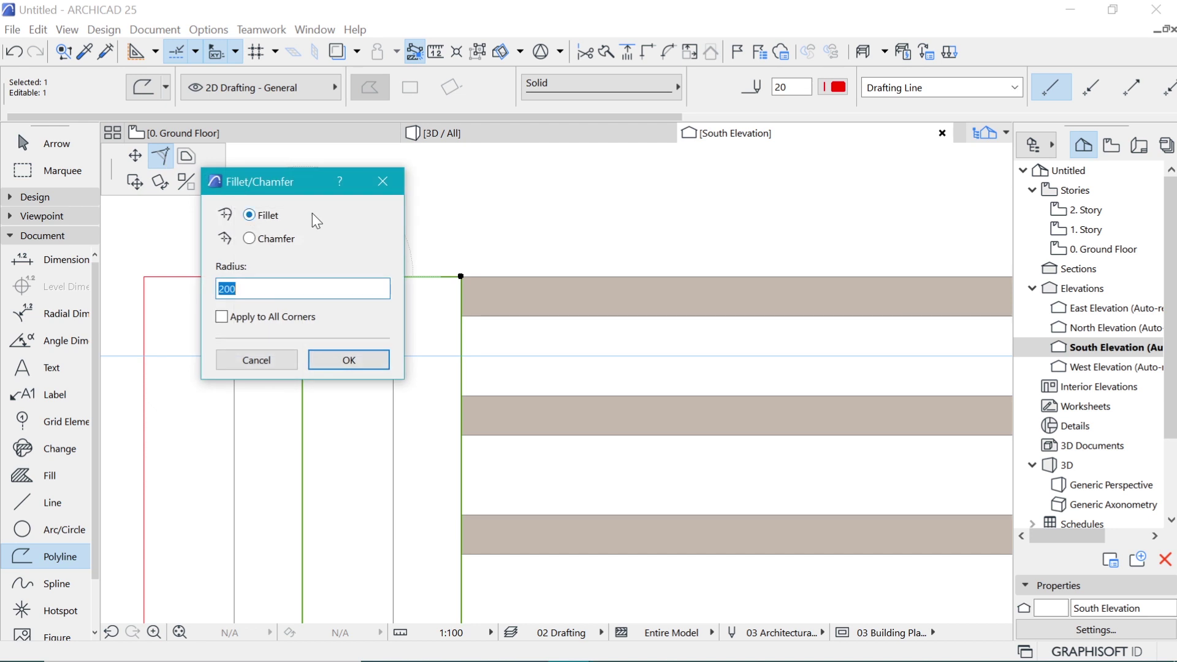
key("Return")
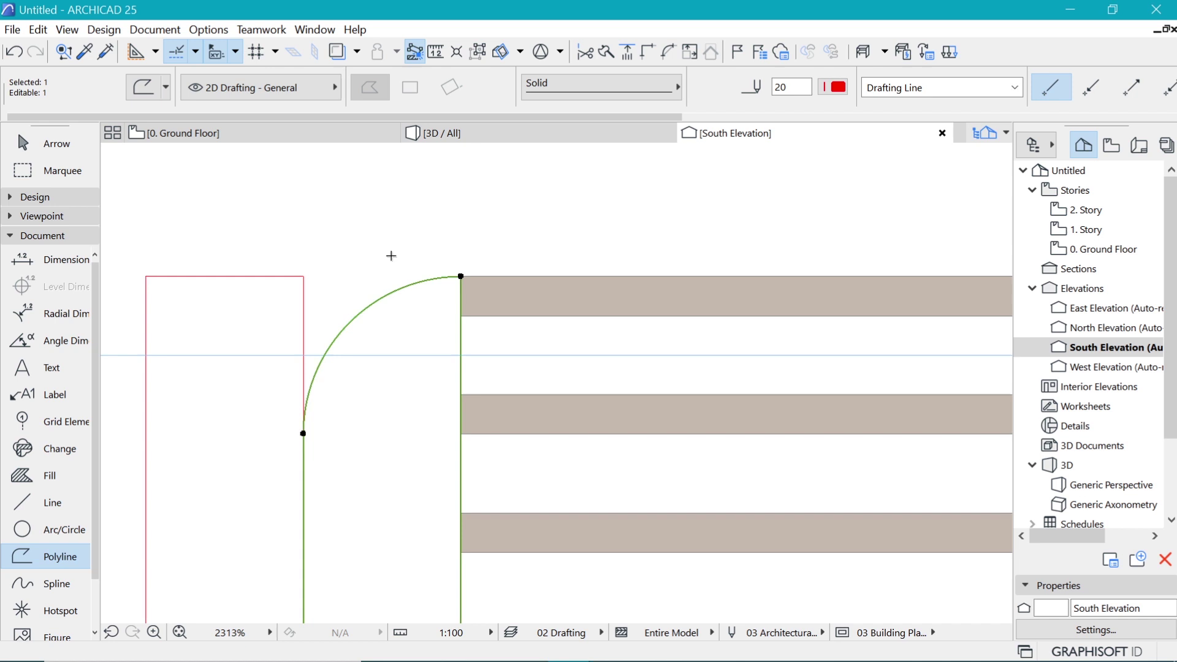
- Offset the bottom edge of the rectangle beside the lower flight up to the top of the lowest tread
scroll(391, 255, "down", 7)
scroll(452, 413, "up", 4)
scroll(366, 514, "up", 1)
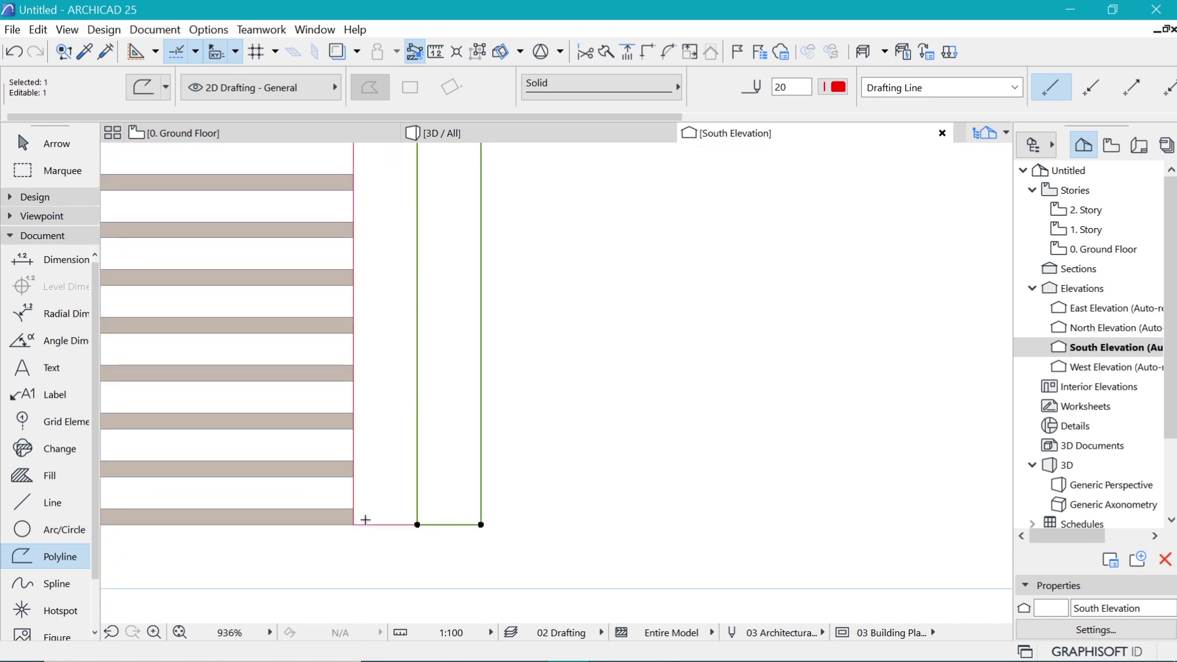
key("Escape")
left_click(377, 525, "shift")
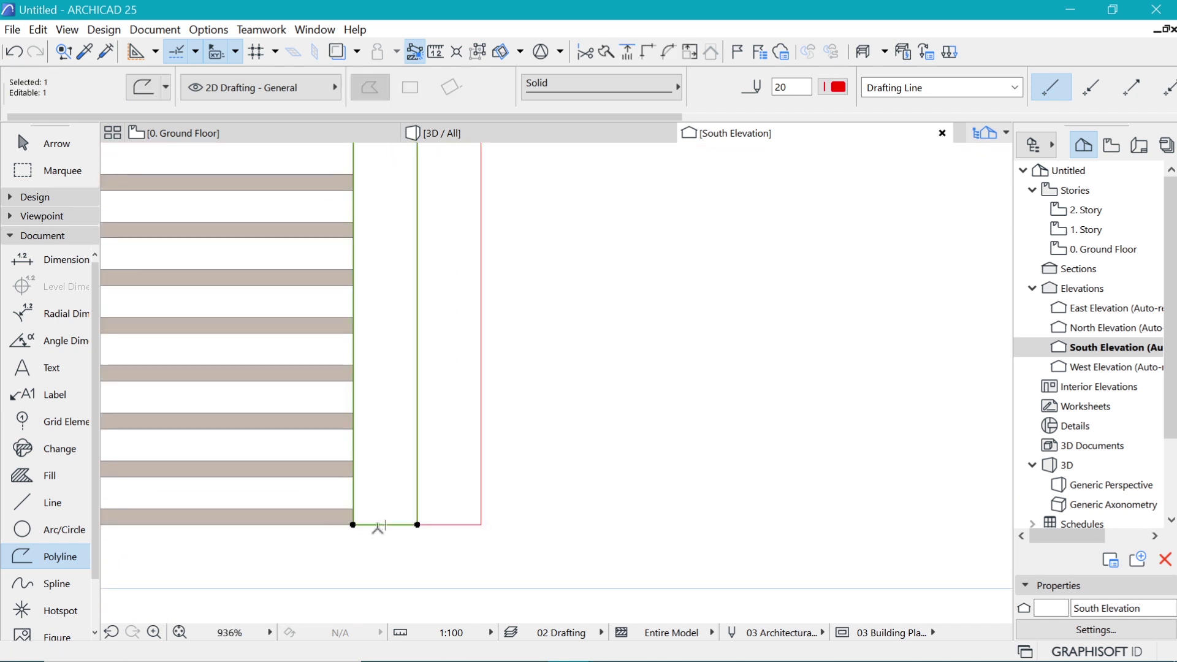
scroll(374, 528, "down", 4)
scroll(368, 466, "up", 4)
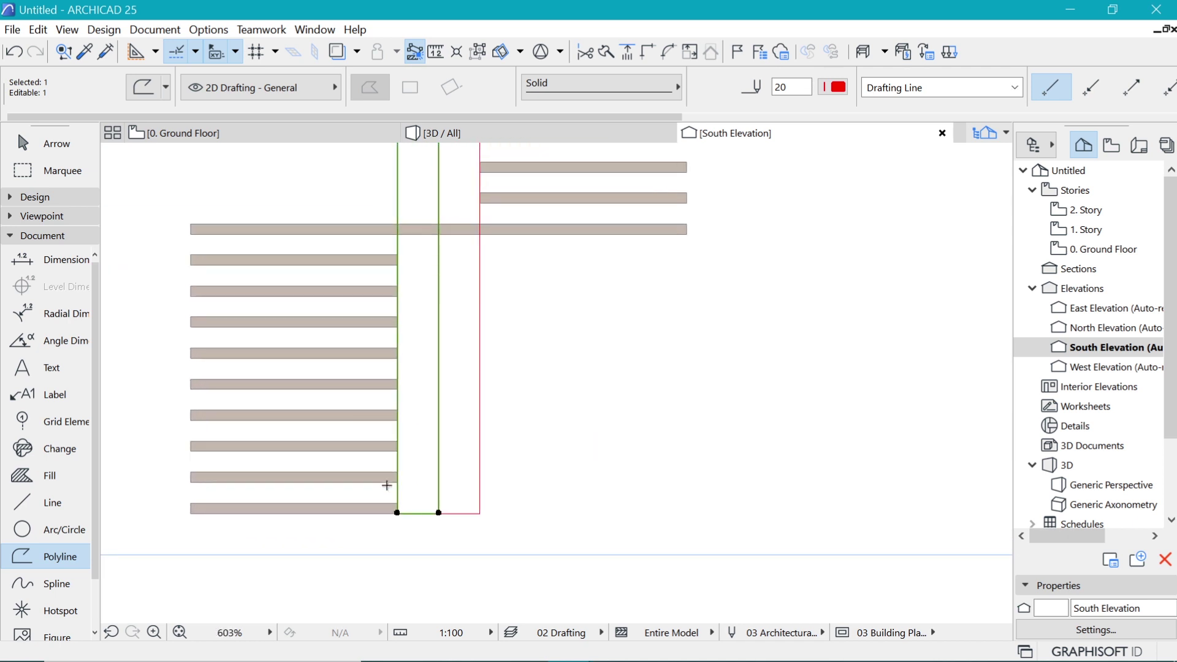
left_click(422, 514)
left_click(407, 498)
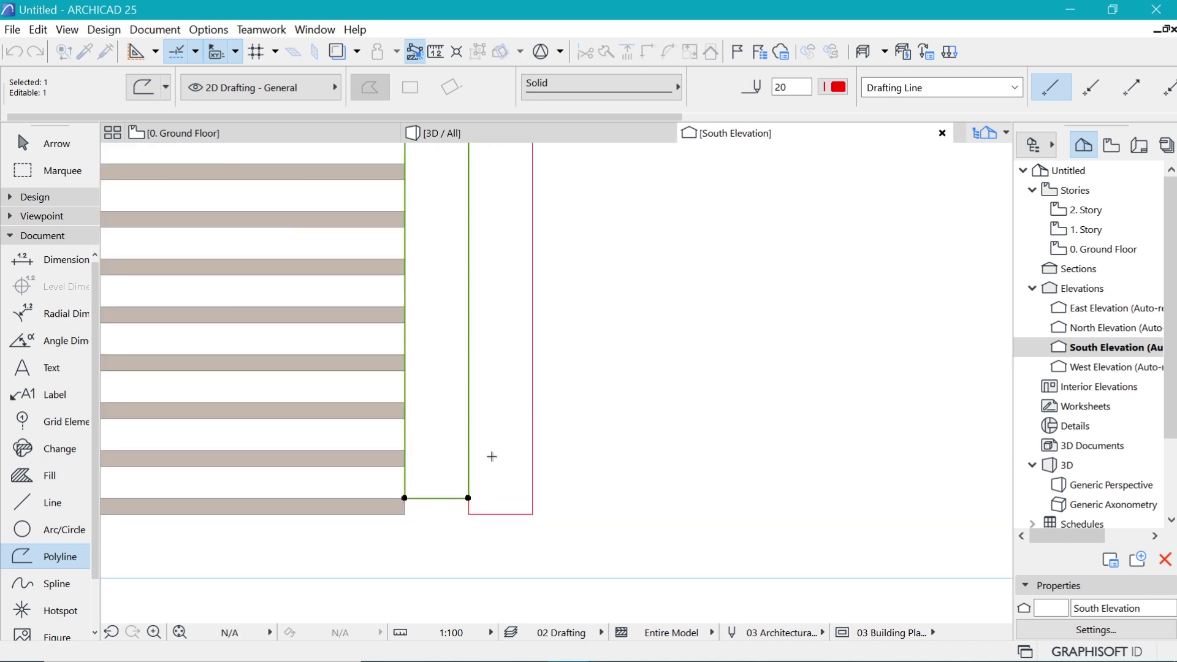
- Fillet the lower-right corner of the rectangle beside the lower flight with a radius of 200
scroll(478, 478, "up", 2)
left_click(462, 512)
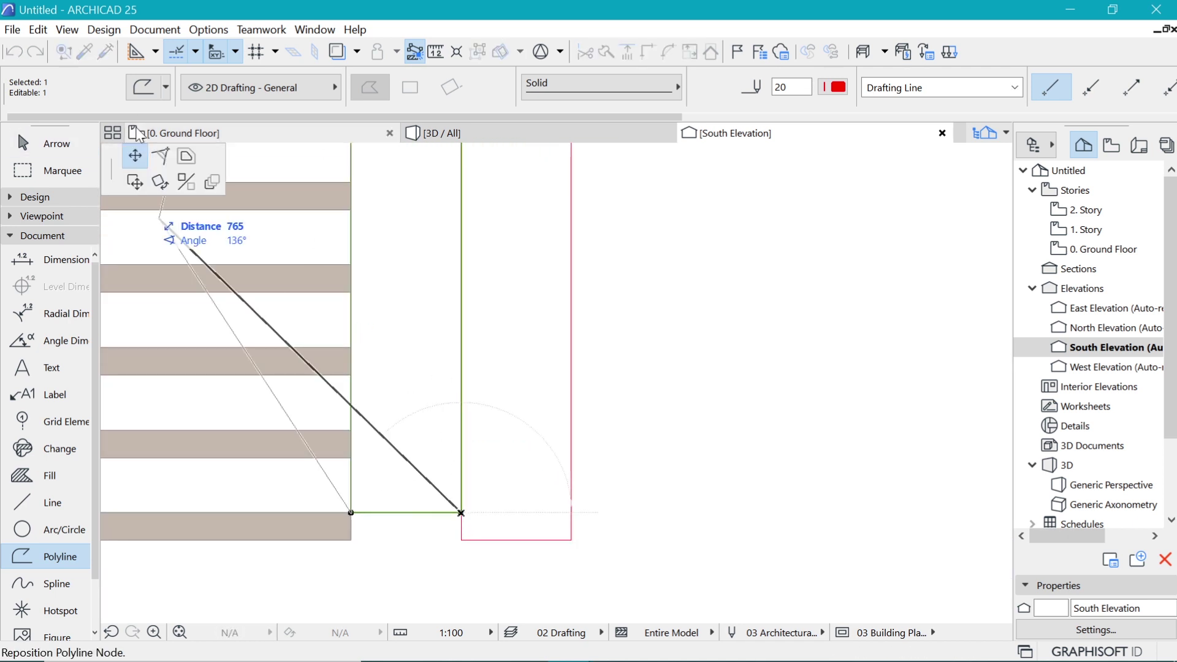
left_click(162, 157)
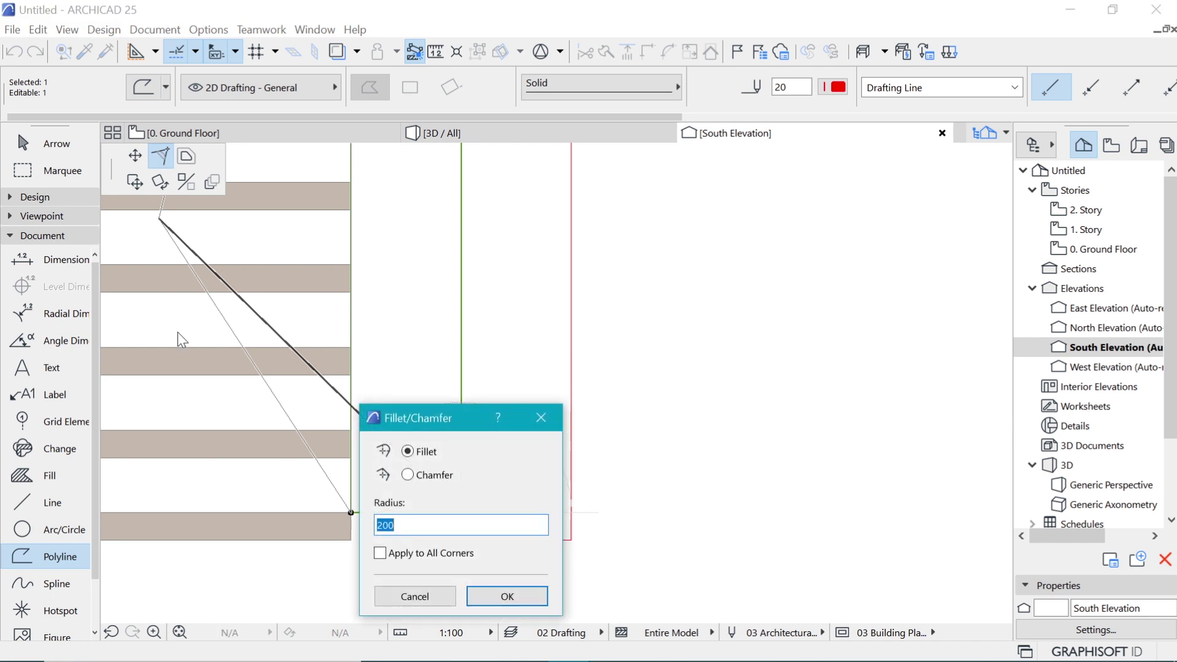
key("Return")
key("Escape")
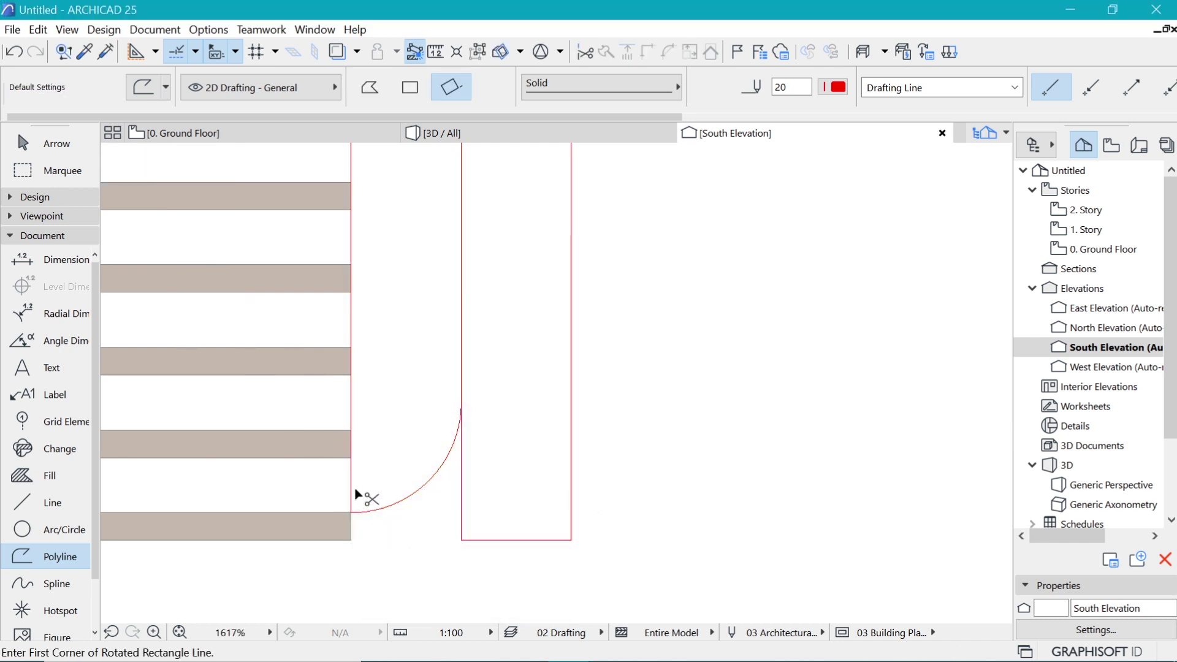
- Trim the straight polyline segments that extend past the rounded corners at the lower and upper ends
left_click(463, 495, "ctrl")
scroll(462, 555, "down", 7)
scroll(490, 276, "up", 6)
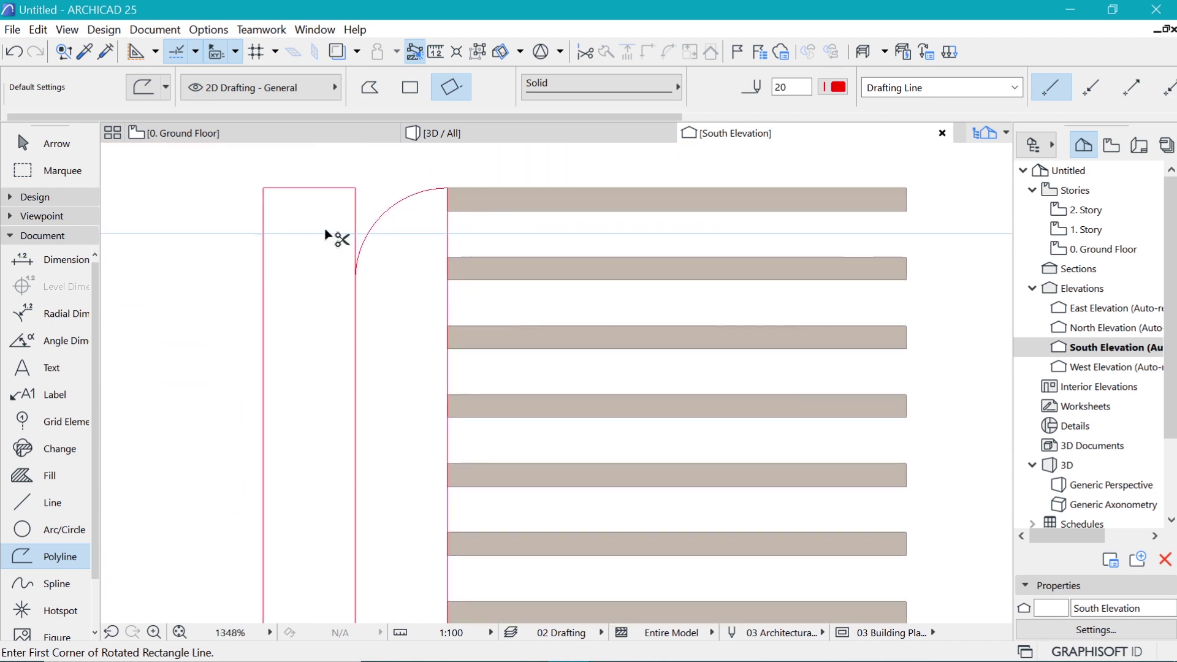
left_click(356, 210, "ctrl")
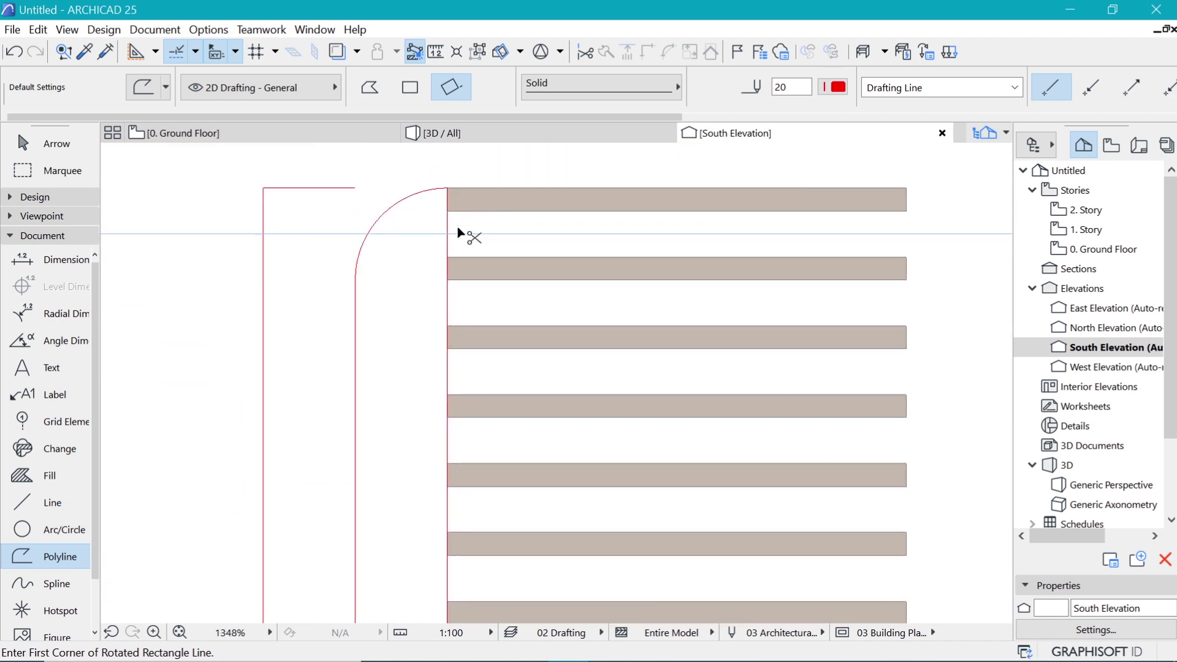
- Delete the two leftover polylines on either side of the rounded central line and leave the Polyline tool
left_click(291, 188, "shift")
left_click(448, 288, "shift")
scroll(429, 258, "down", 5)
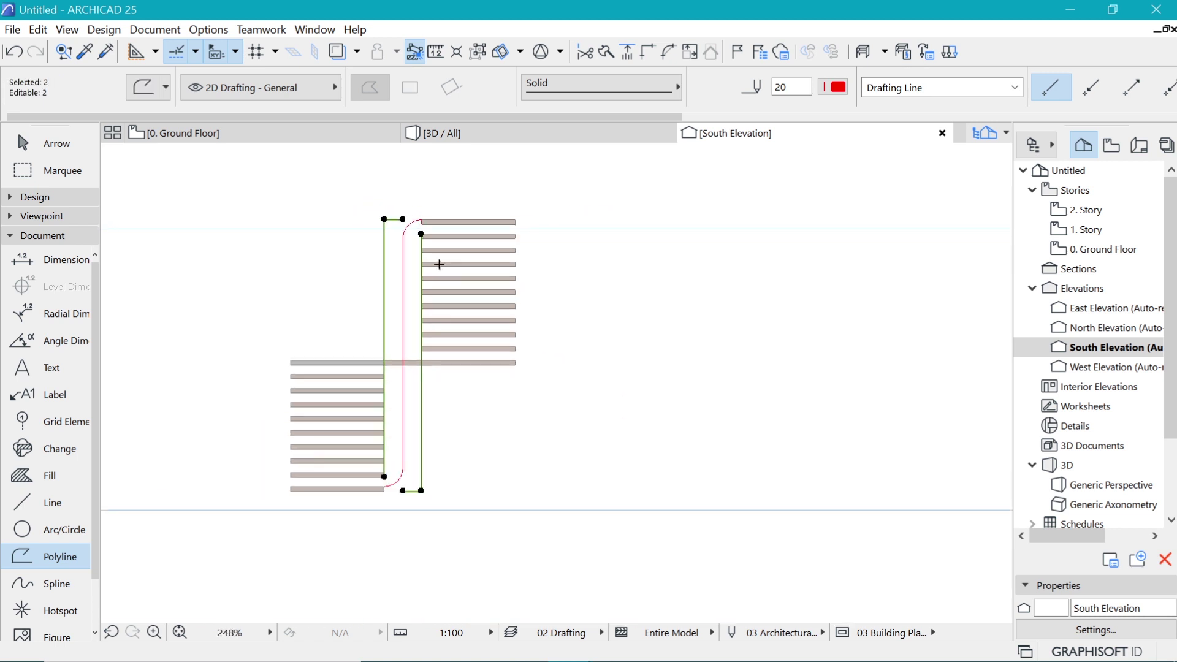
scroll(462, 362, "up", 1)
key("Escape")
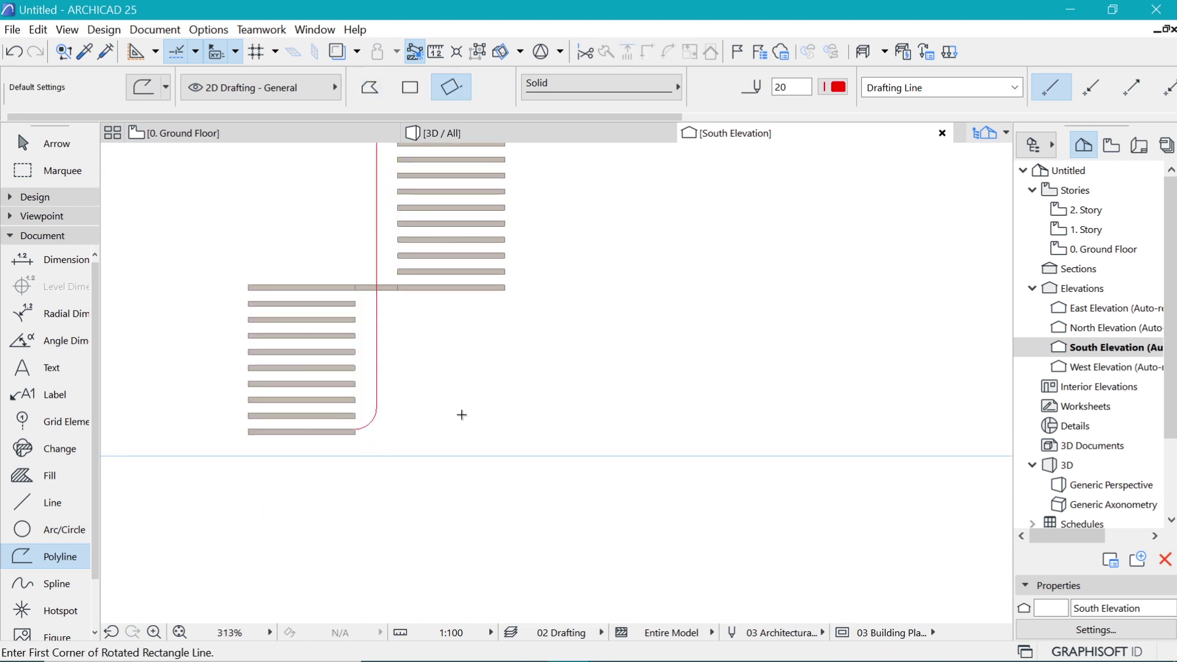
scroll(462, 414, "down", 3)
scroll(426, 276, "up", 3)
key("Escape")
scroll(429, 312, "up", 6)
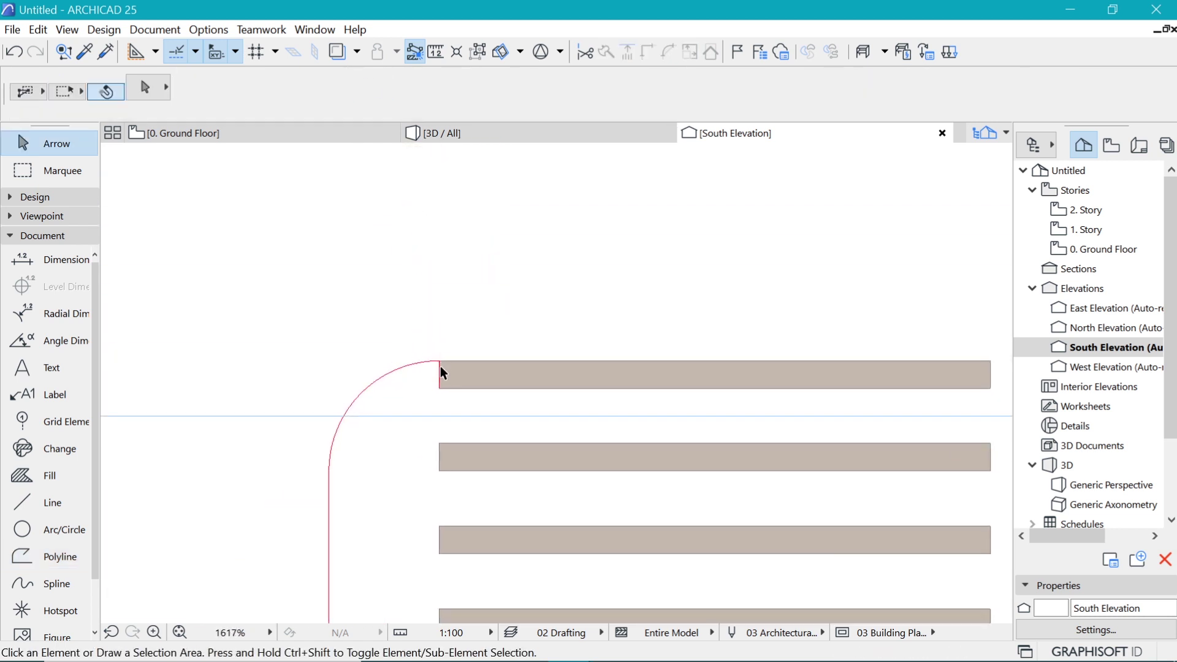
- Remove the short leftover segment at the topmost tread and select both polylines that form the rounded profile line
left_click(440, 366)
left_click(441, 369)
key("Escape")
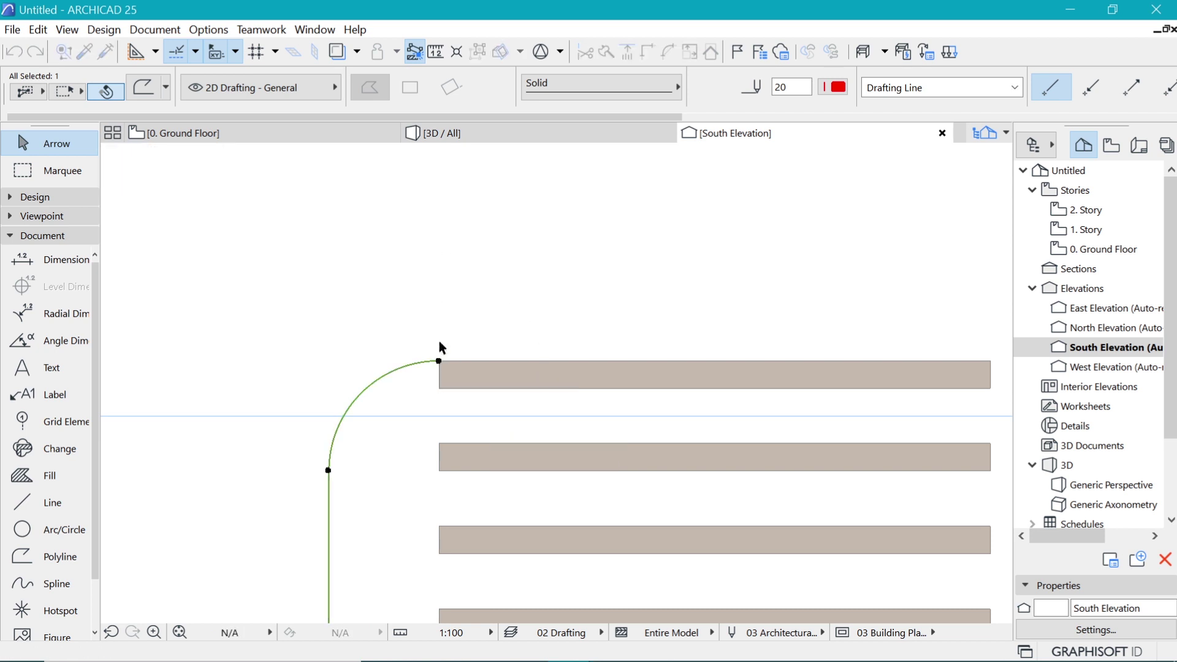
scroll(439, 344, "down", 7)
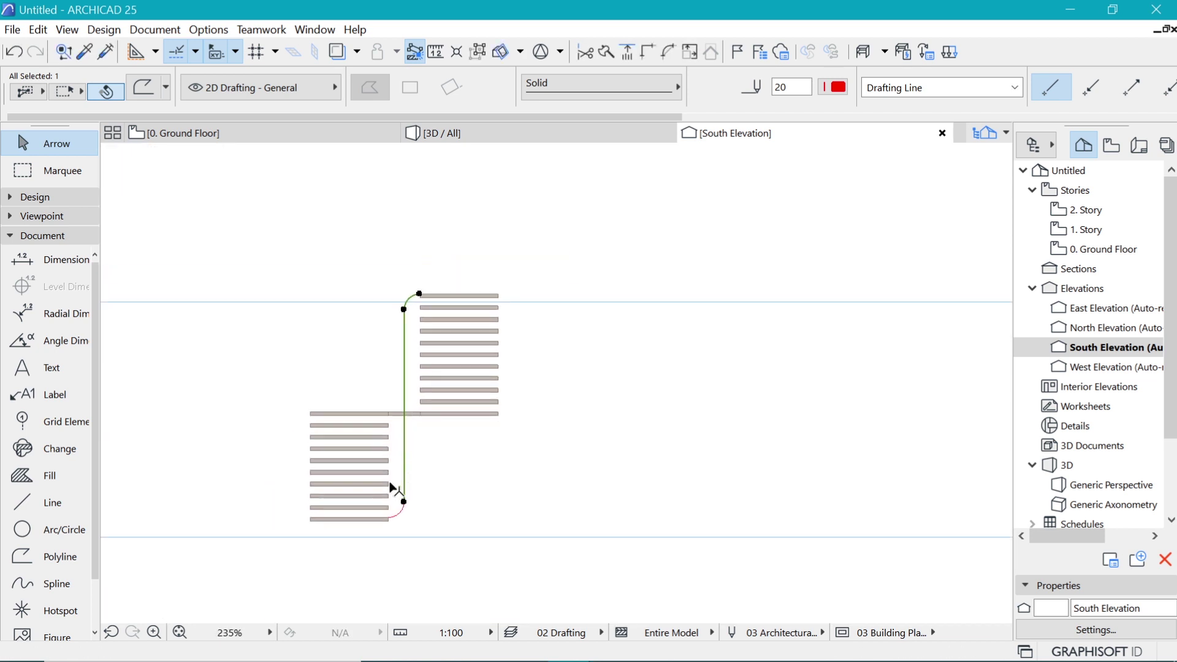
left_click(396, 508, "shift")
scroll(408, 459, "up", 2)
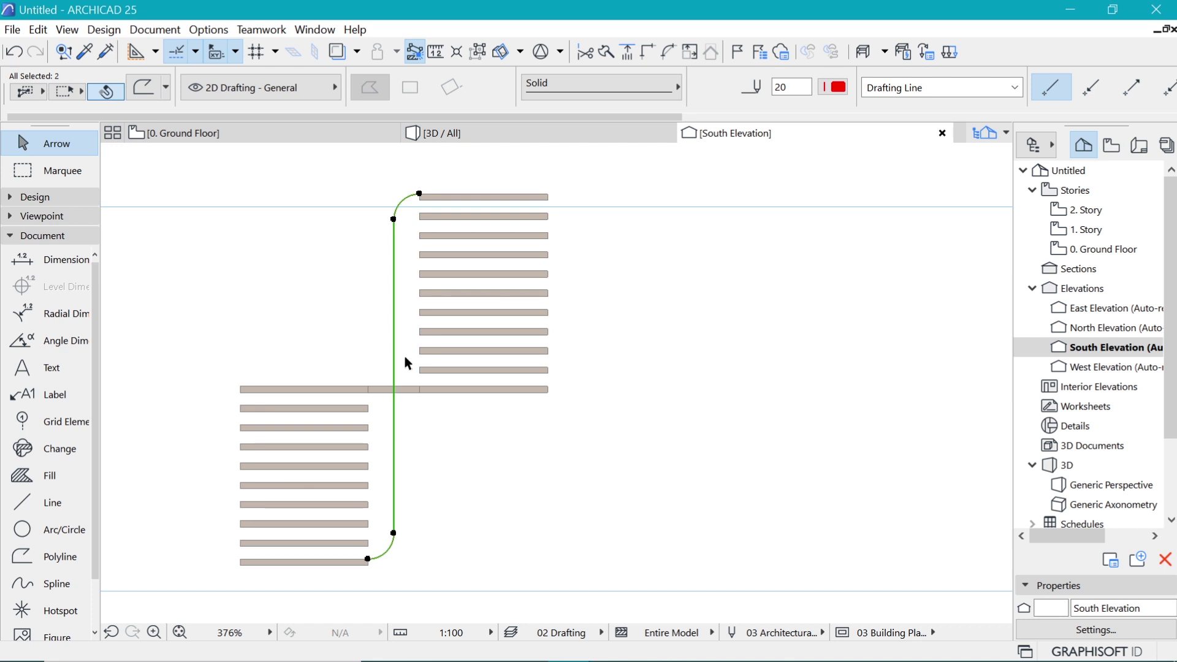
- Paste the copied rounded profile line into the Ground Floor plan and place it beside the stair's second flight
left_click(264, 134)
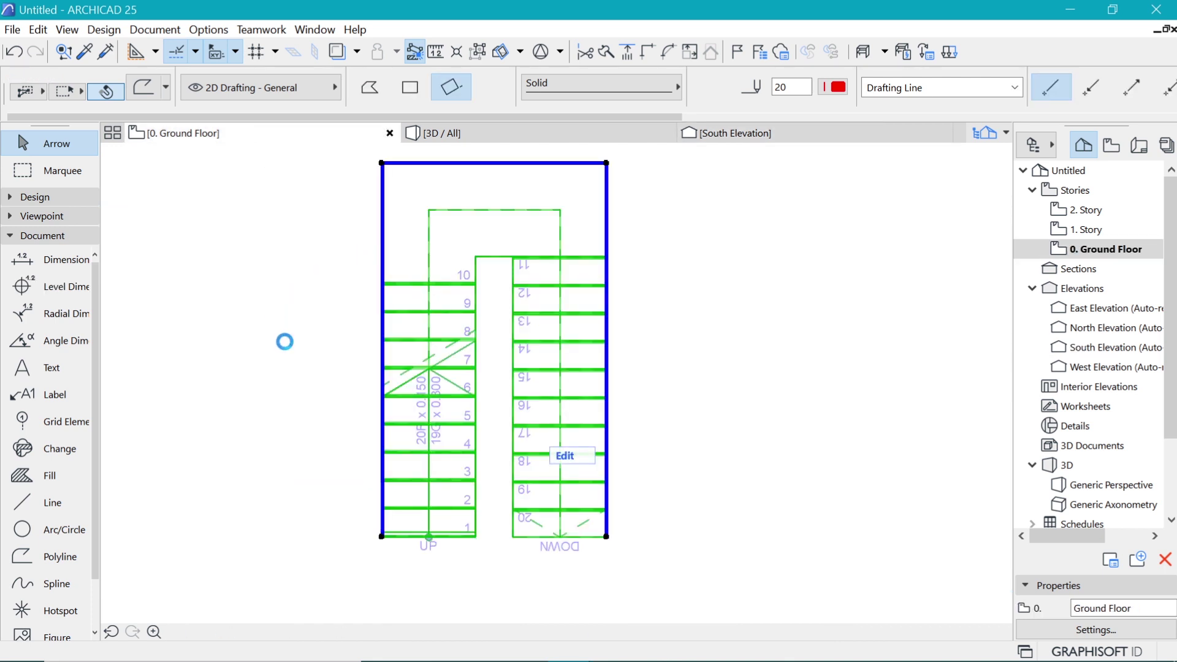
scroll(202, 337, "down", 5)
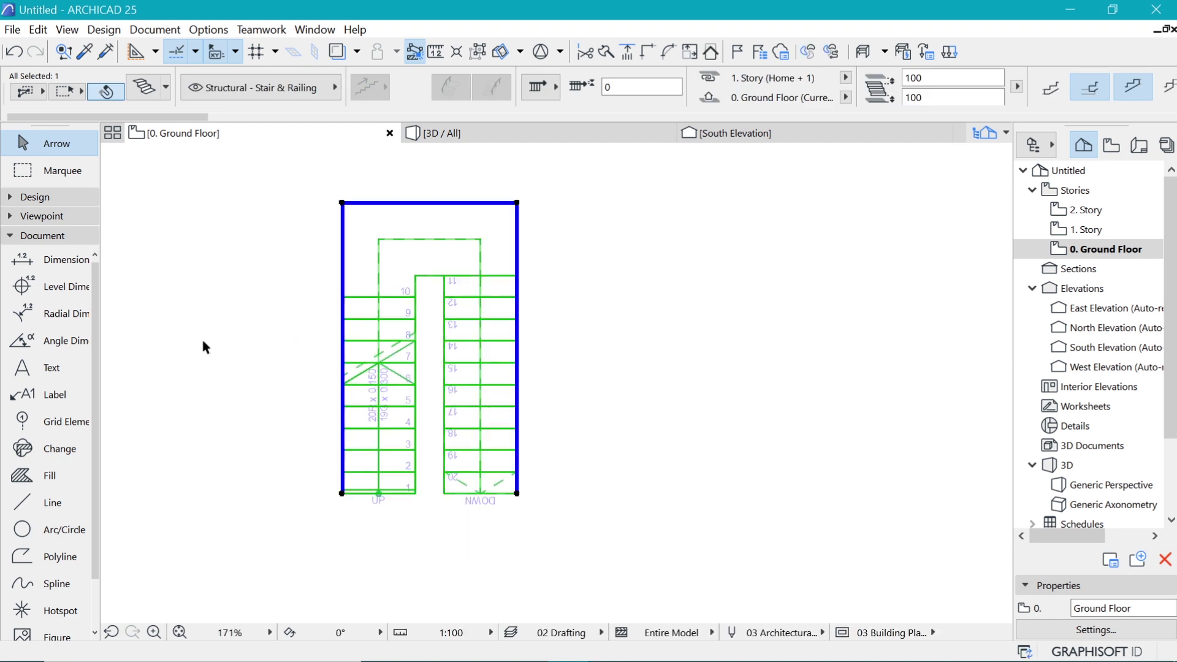
left_click(553, 309)
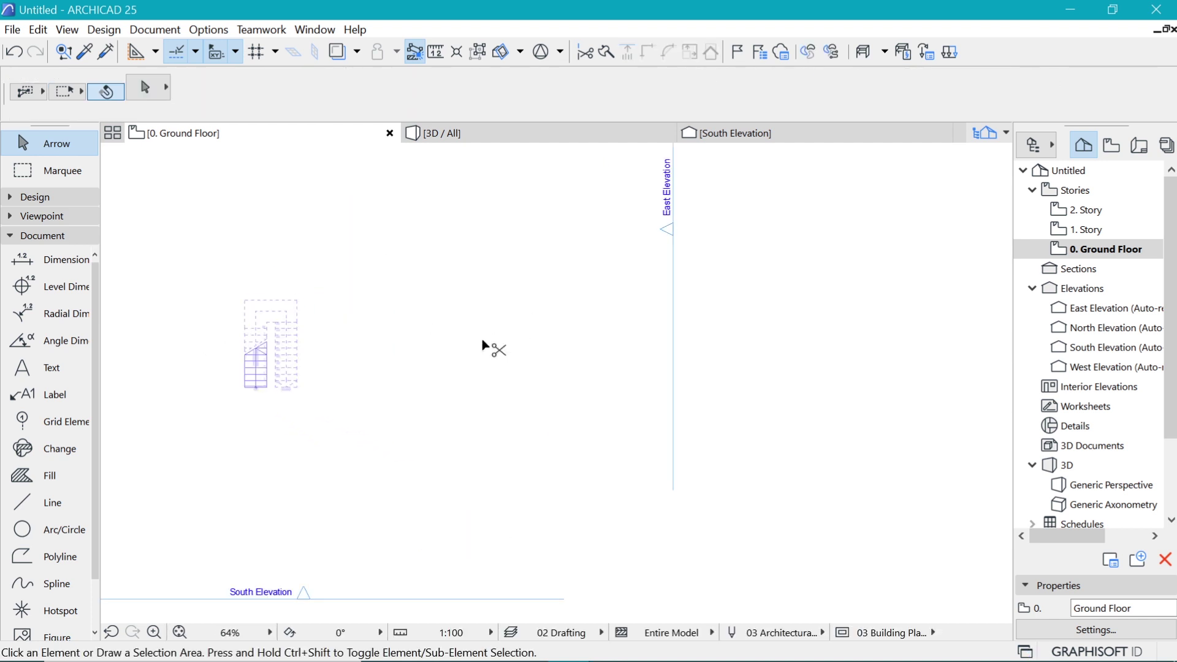
key("ctrl+v")
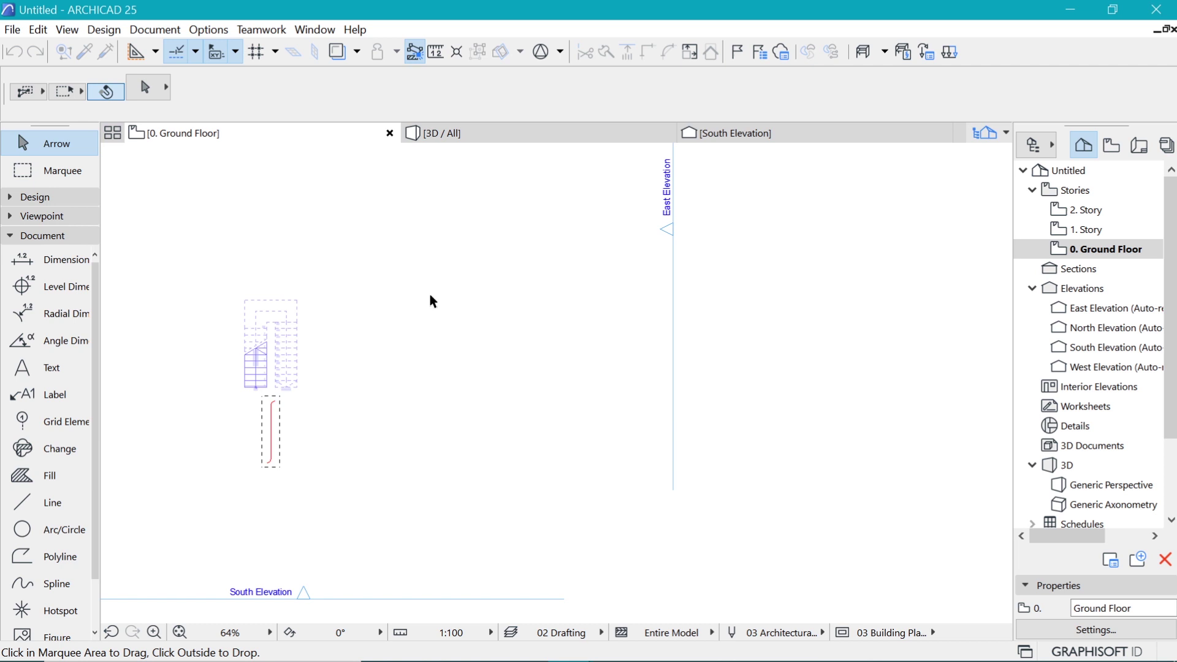
left_click(270, 433)
left_click(340, 341)
left_click(341, 342)
scroll(310, 339, "up", 6)
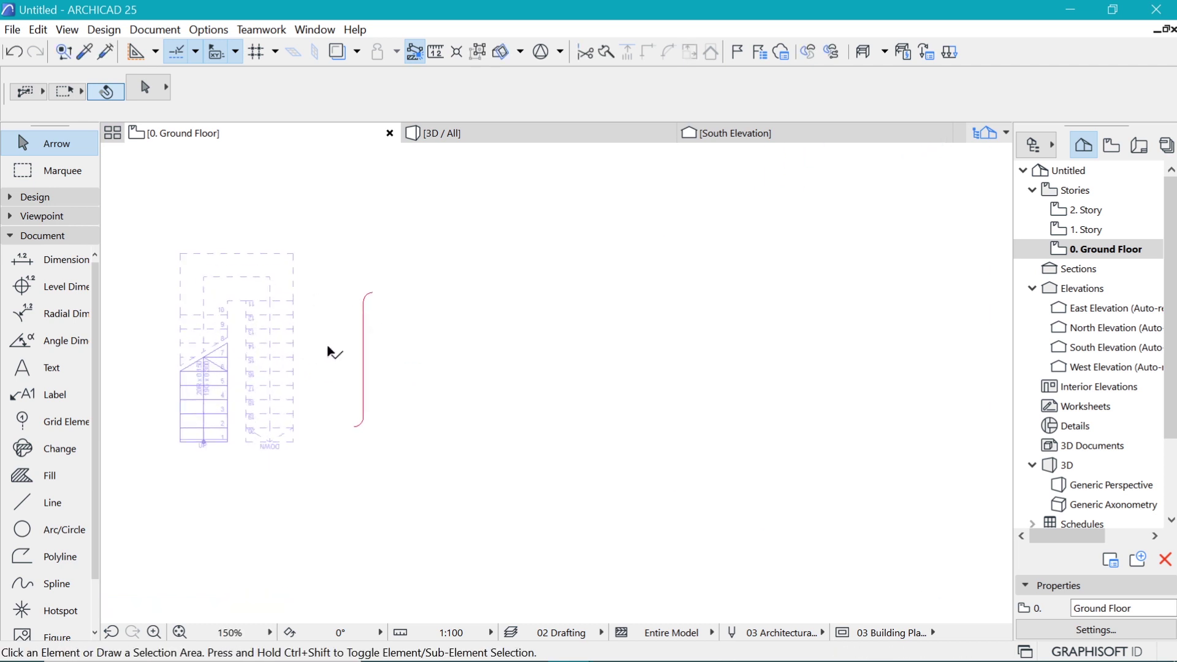
- Set the Shell tool defaults to thickness 50, reference line offset 0 to home story and building material Timber - Floor
left_click(35, 196)
scroll(53, 392, "down", 3)
scroll(47, 362, "up", 3)
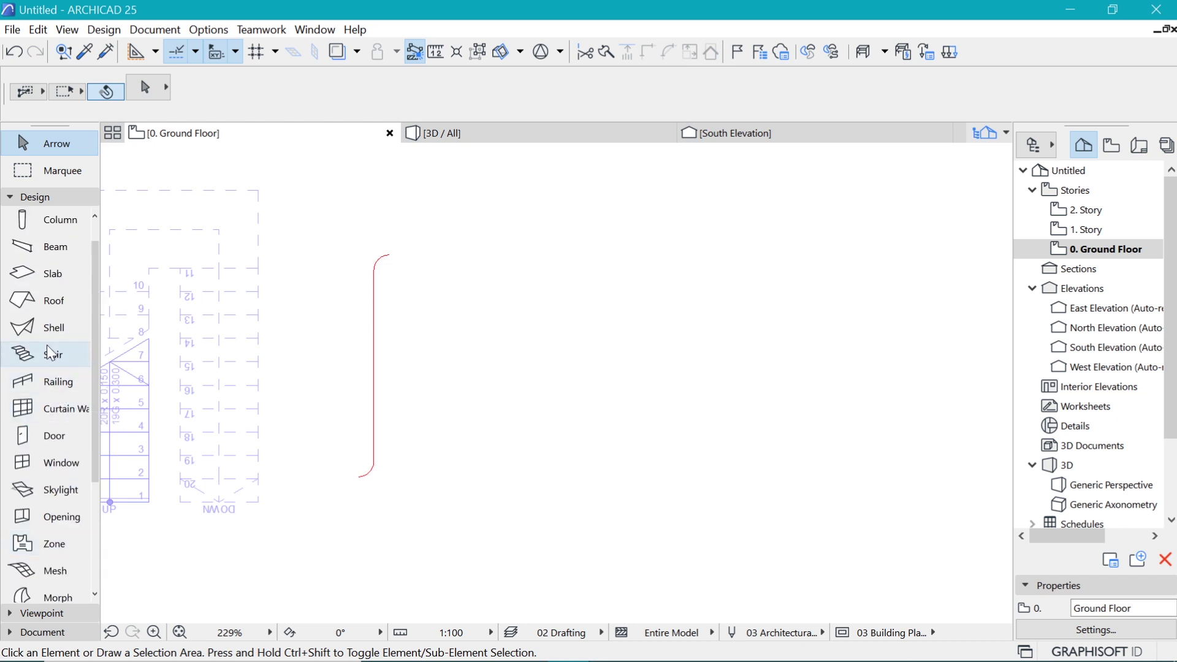
left_click(45, 330)
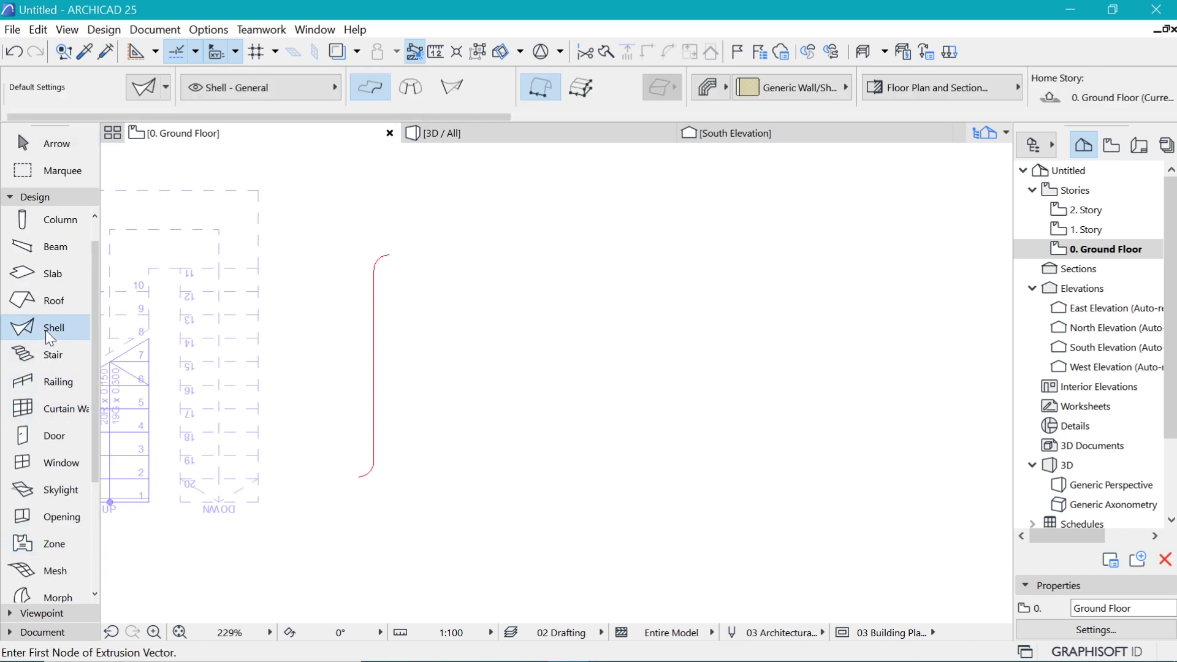
double_click(45, 330)
left_click(602, 151)
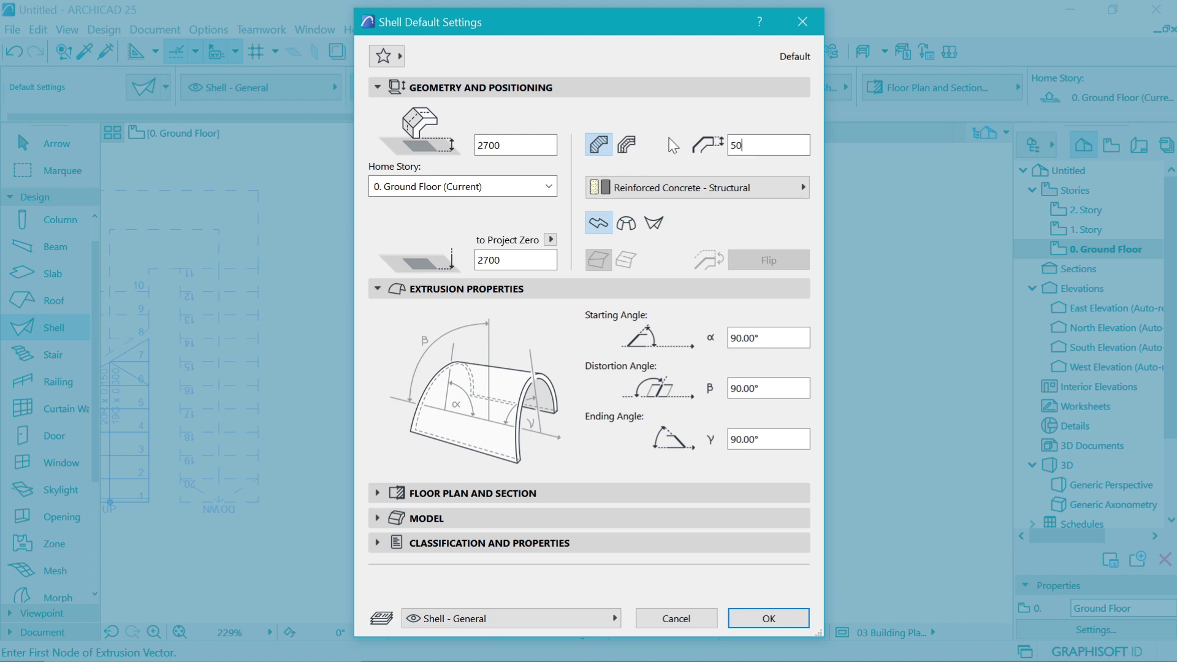
double_click(550, 142)
type("0")
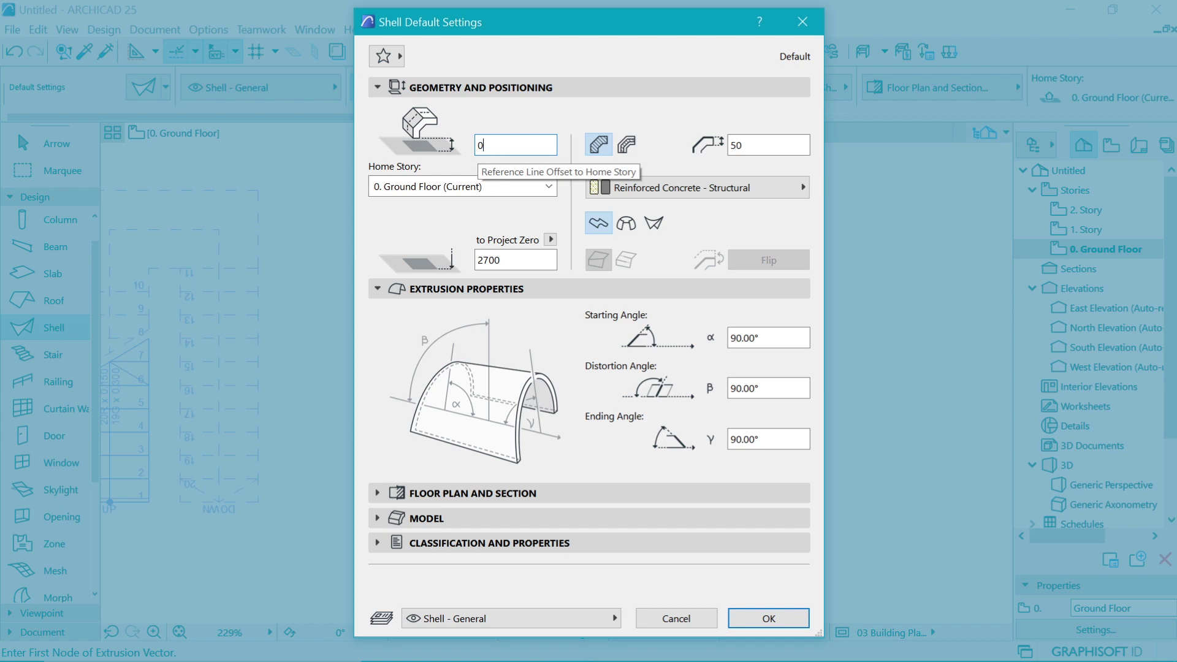
left_click(704, 188)
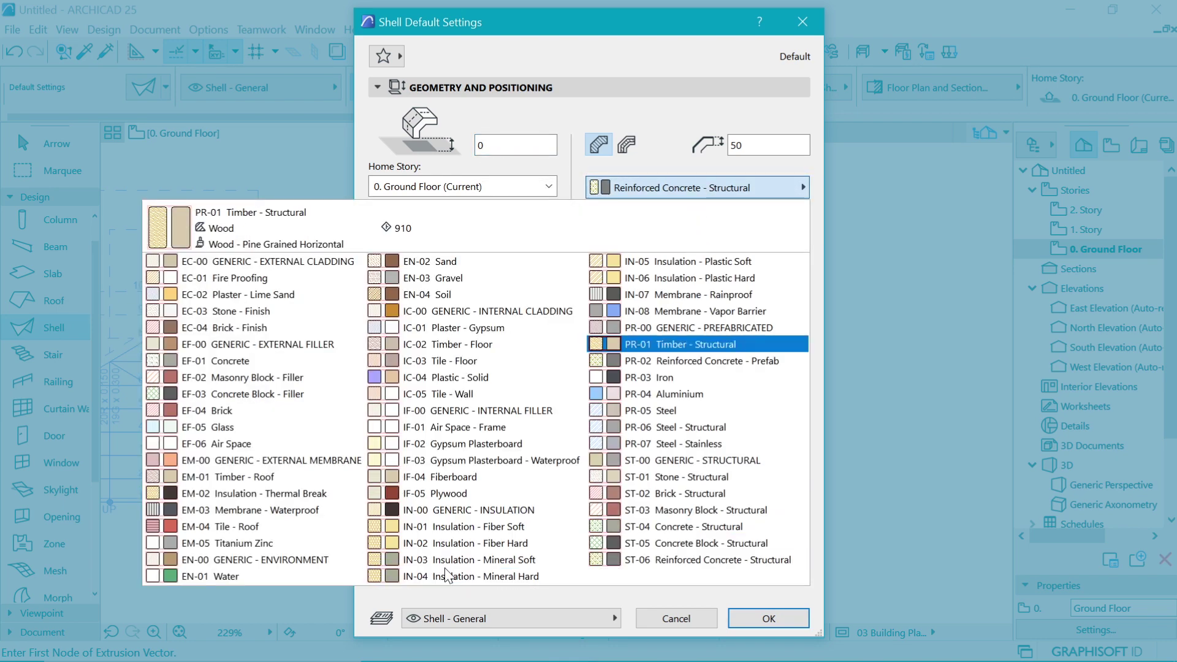
left_click(483, 345)
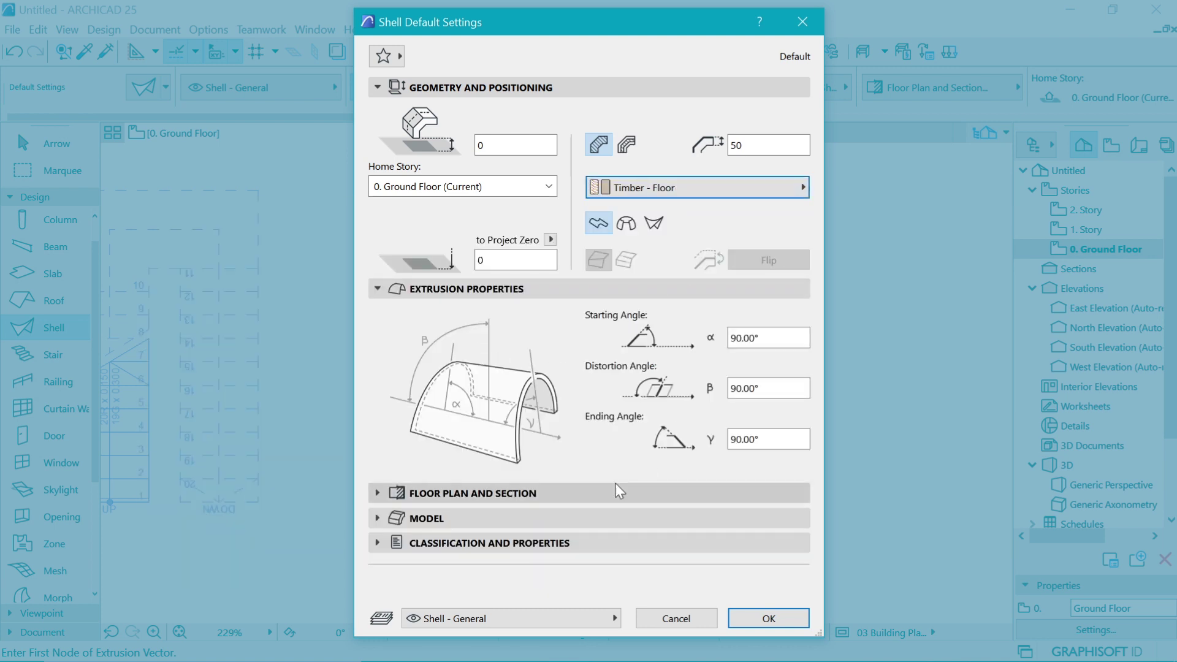
- Set the shell's Uncut Line Pen to pen 2 in its floor plan display options and accept the default settings
left_click(499, 518)
left_click(539, 292)
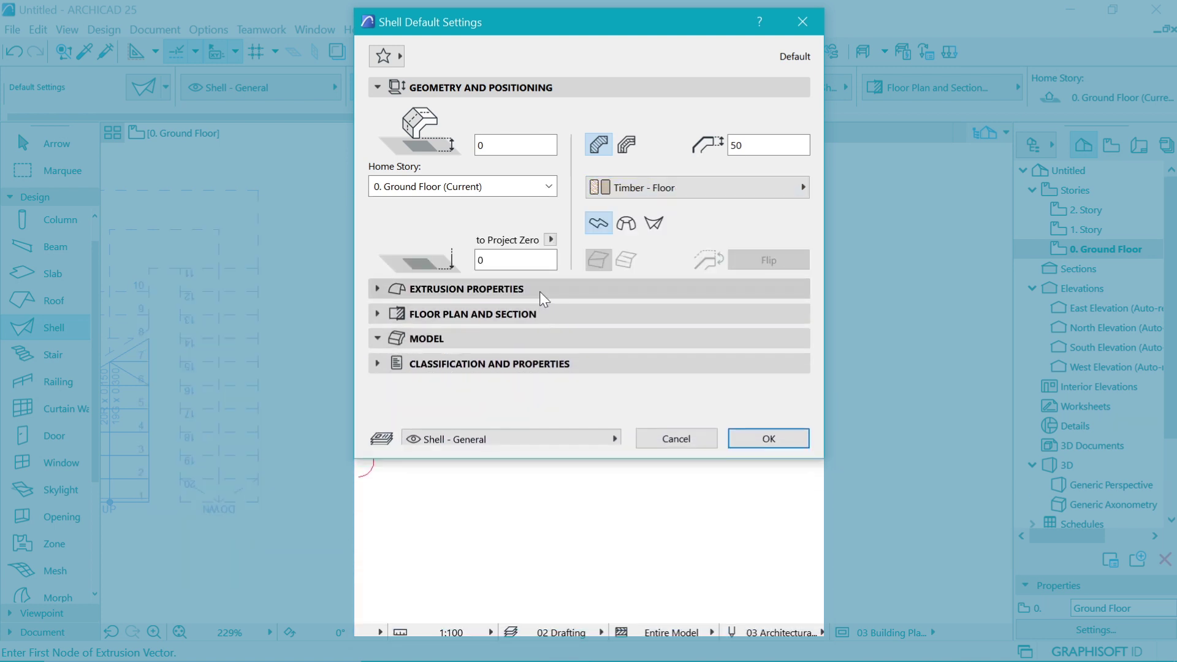
left_click(539, 314)
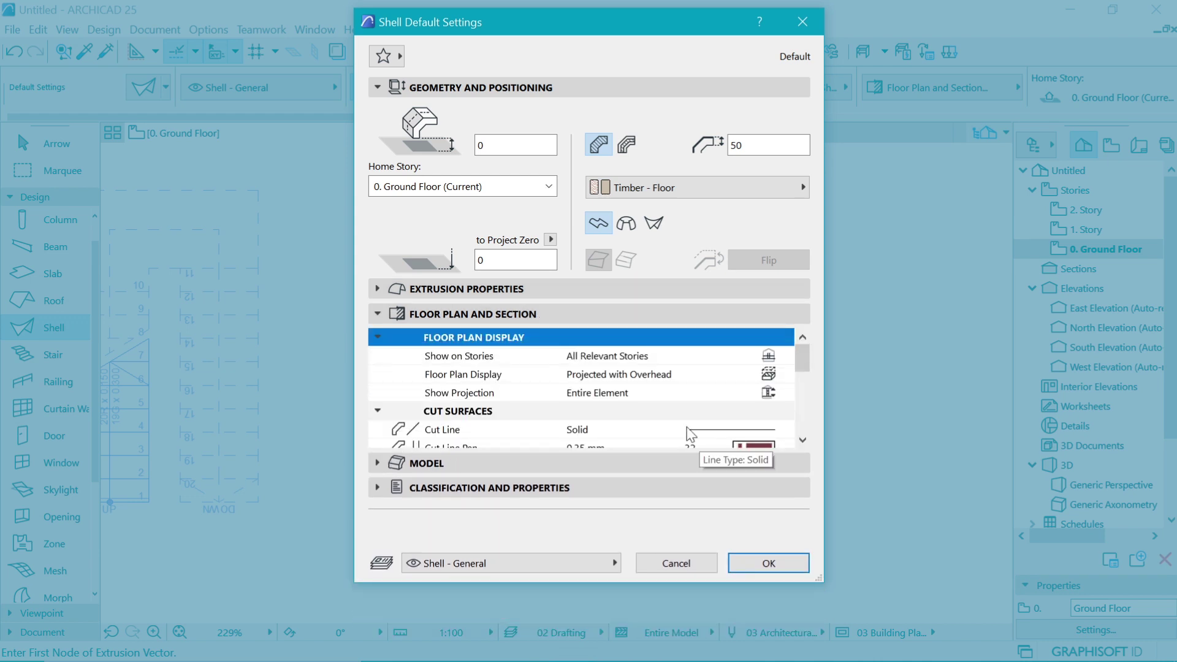
scroll(526, 423, "down", 5)
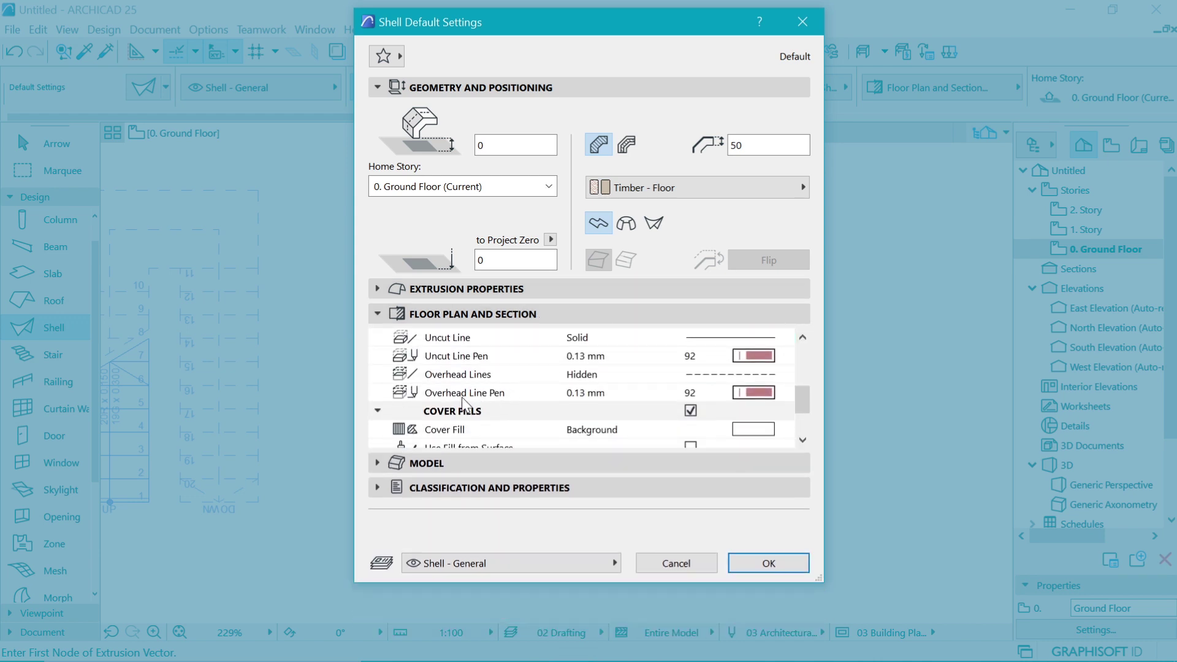
scroll(490, 406, "down", 2)
scroll(625, 400, "up", 2)
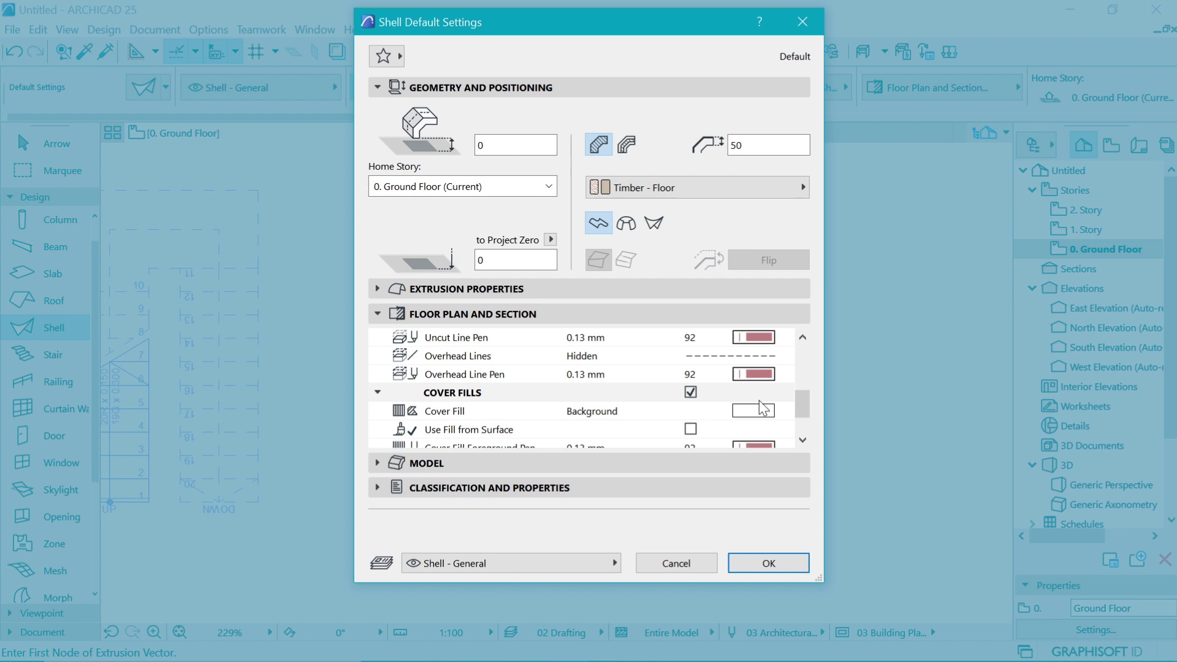
left_click(753, 337)
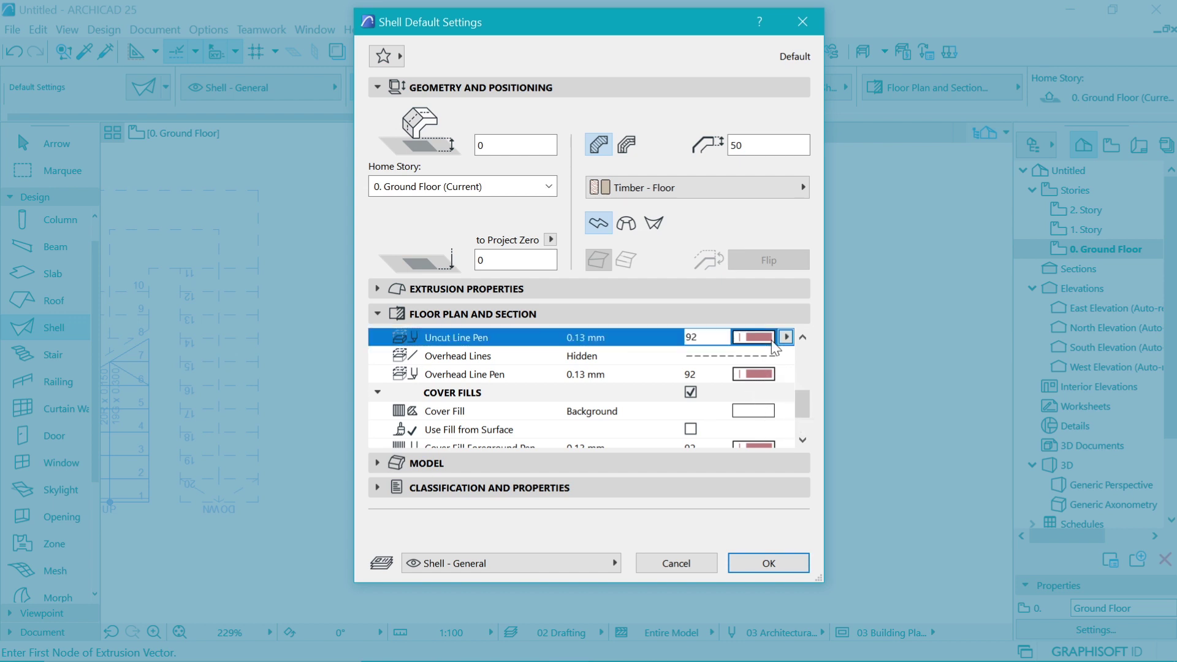
left_click(824, 338)
scroll(781, 404, "up", 3)
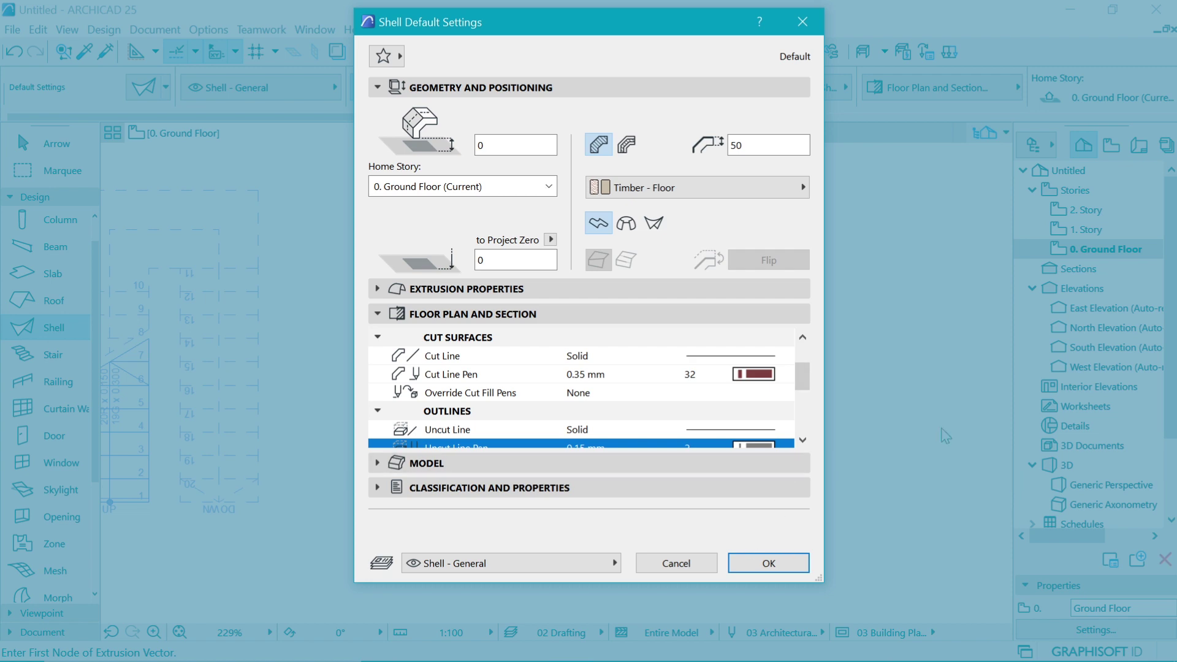
left_click(791, 570)
- Switch the extruded shell to the Detailed construction method and try to pick the pasted profile line
scroll(374, 392, "up", 3)
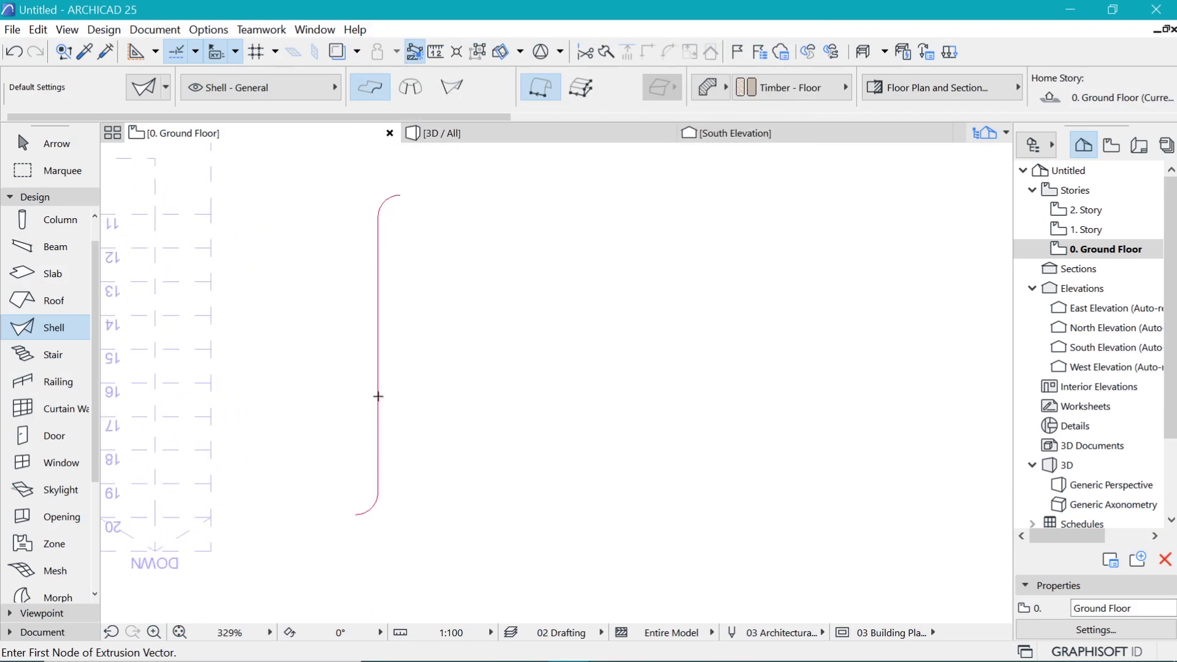
scroll(381, 303, "up", 2)
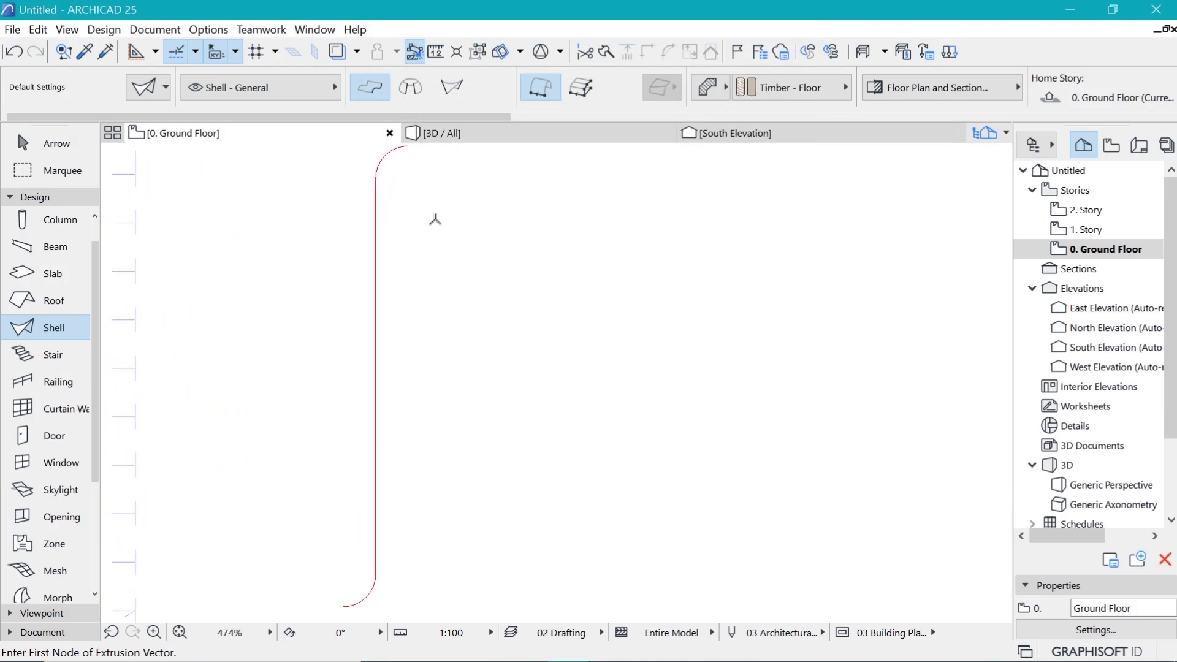
scroll(439, 302, "down", 1)
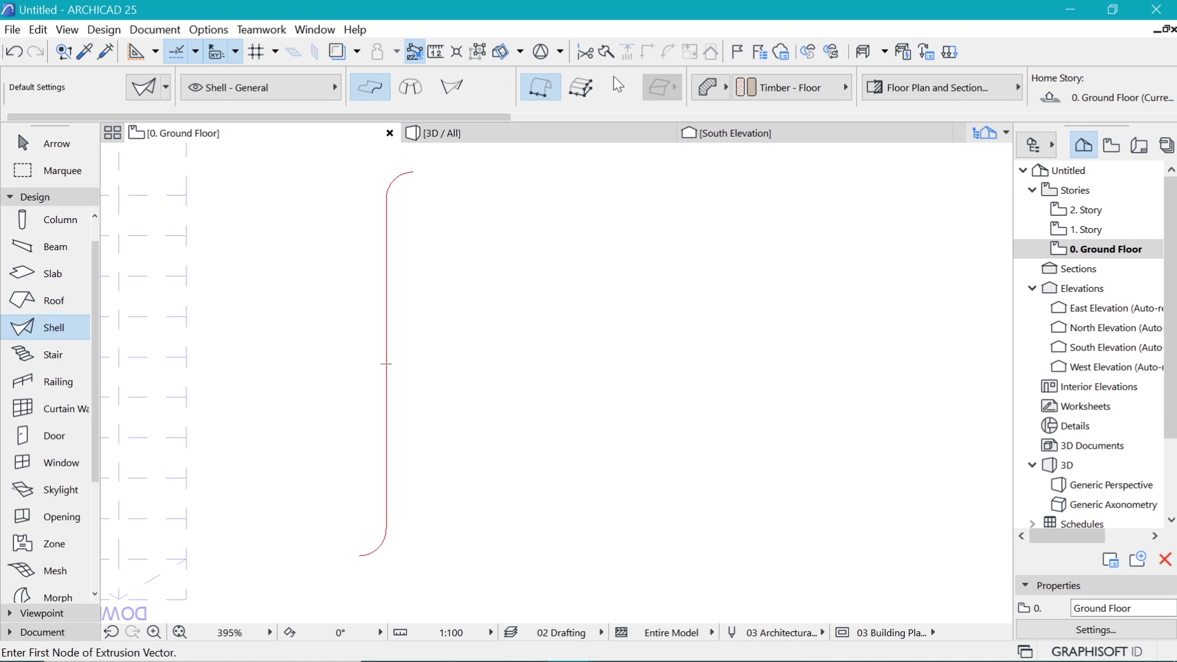
left_click(587, 98)
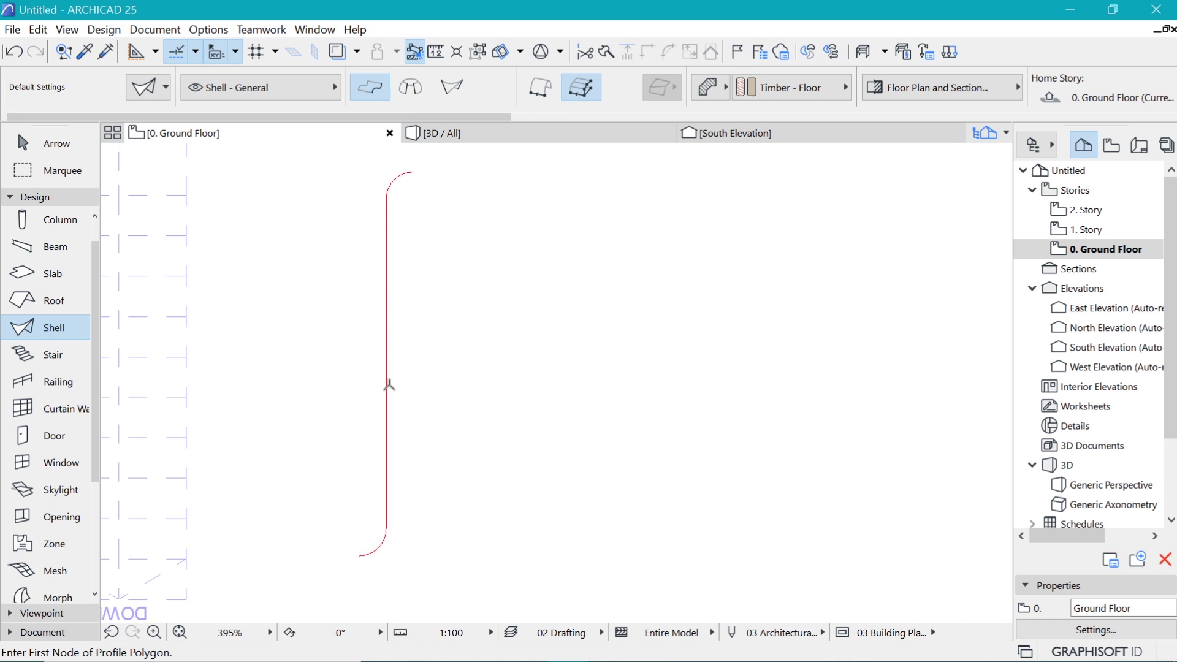
left_click(385, 371)
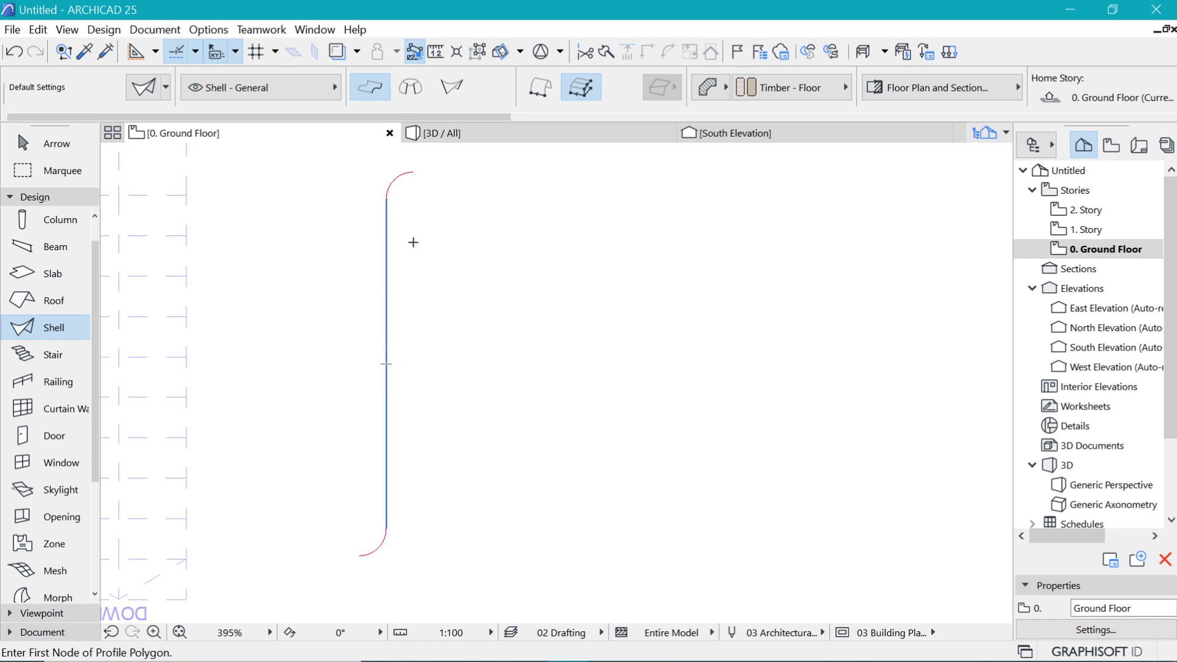
scroll(400, 255, "down", 1)
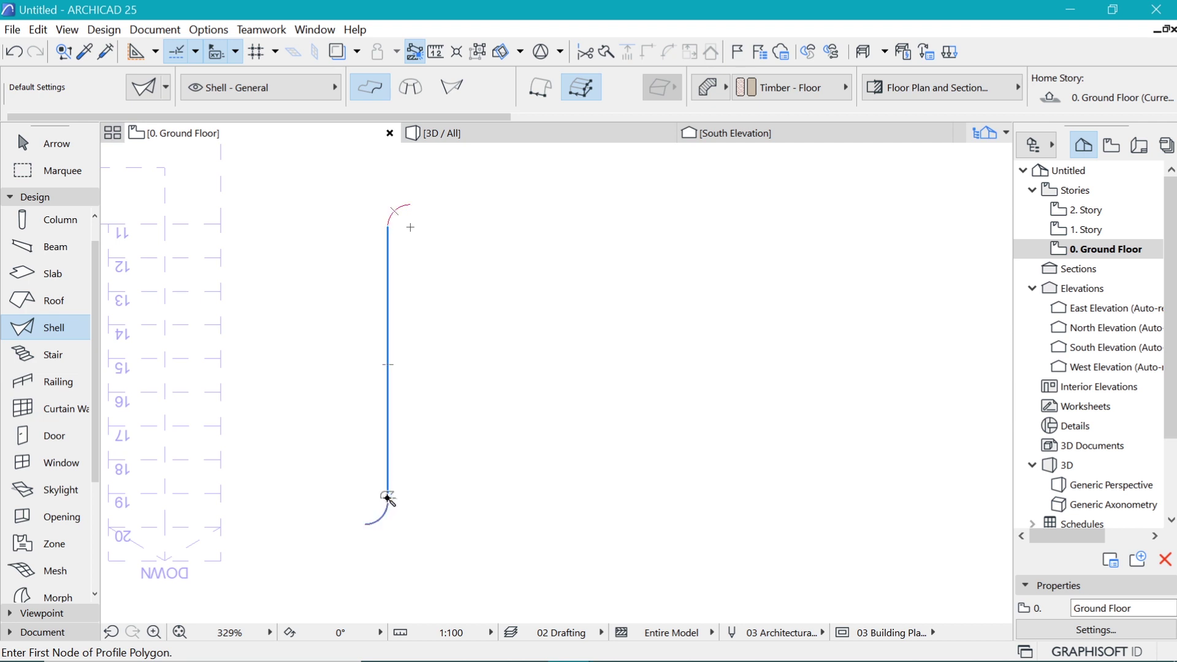
- Extend the straight polyline from its upper end with a centerpoint arc that follows the upper rounded corner to its end
scroll(398, 202, "up", 10)
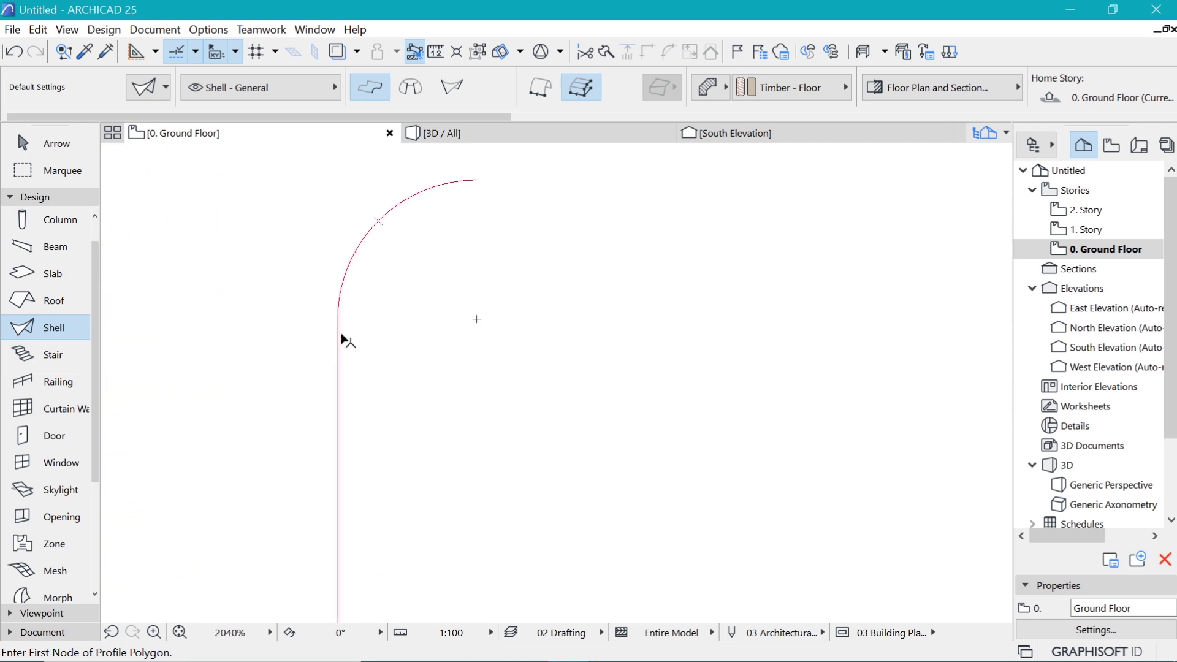
left_click(338, 318)
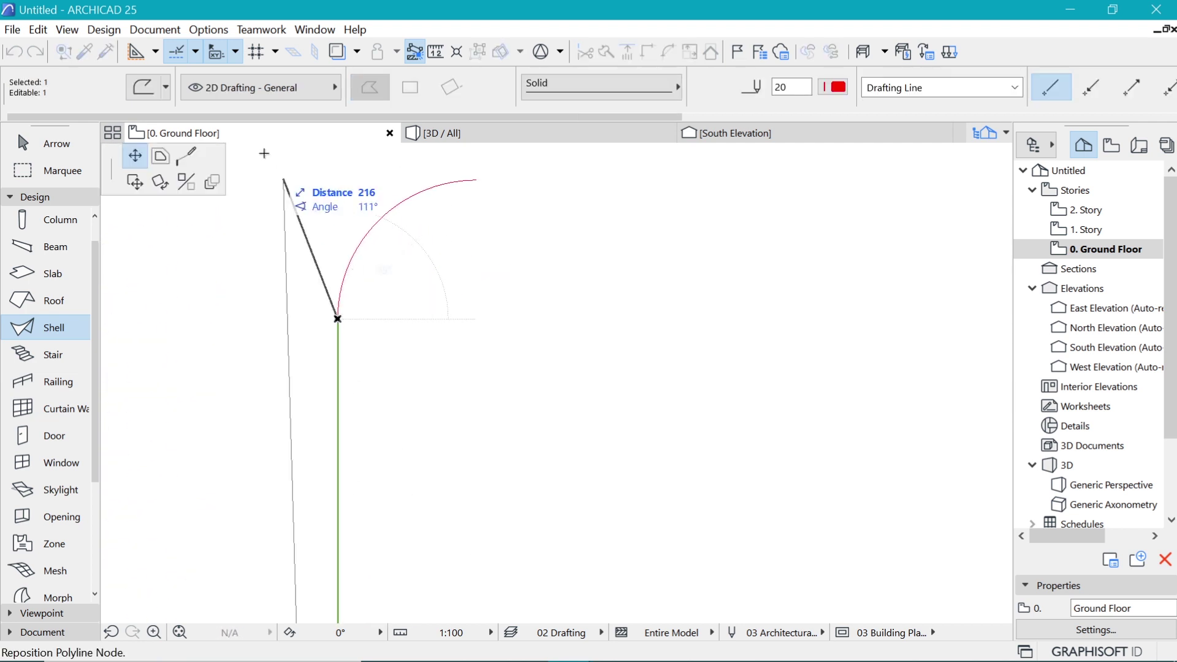
left_click(187, 158)
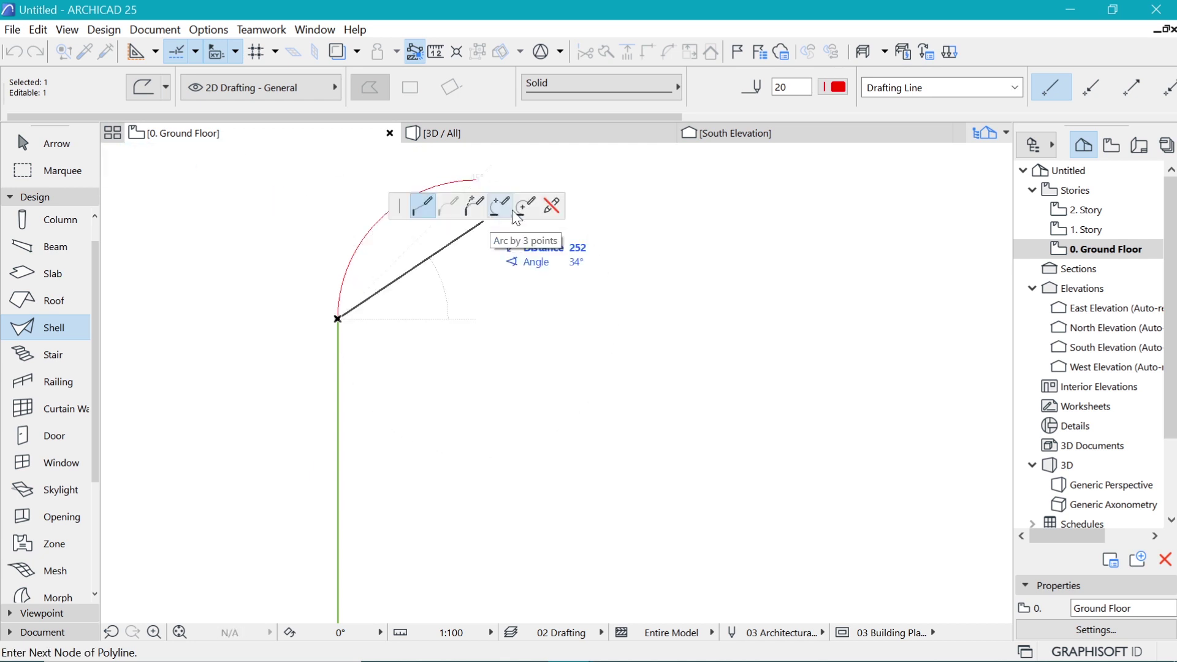
left_click(524, 208)
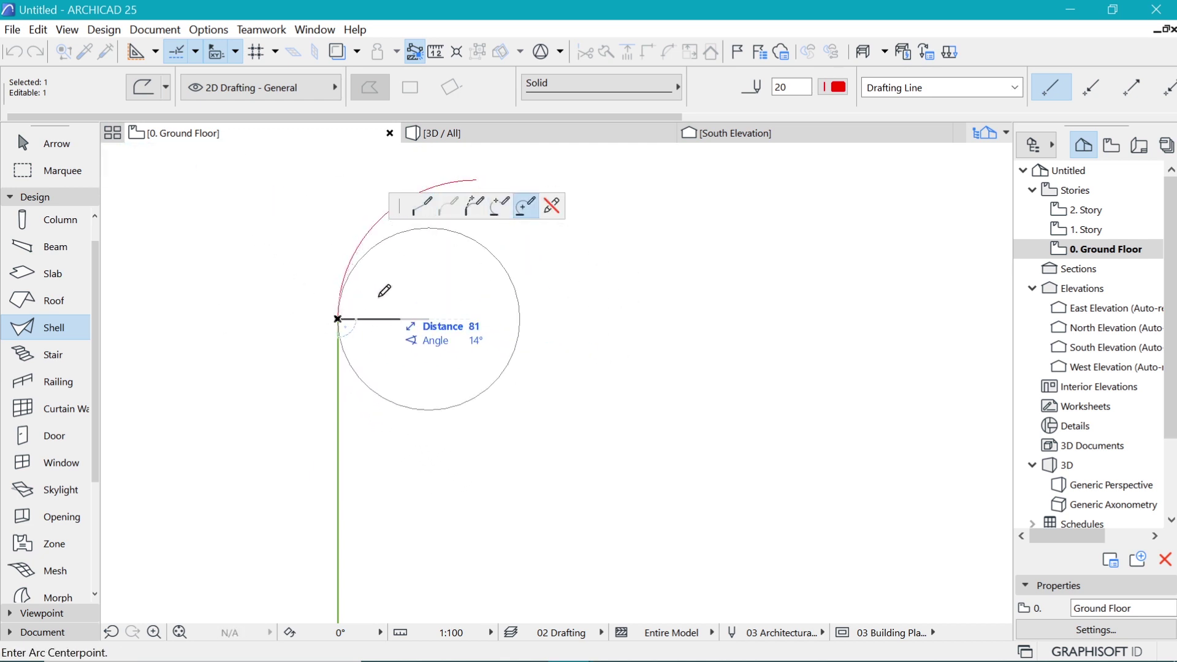
left_click(477, 318)
scroll(337, 300, "down", 2)
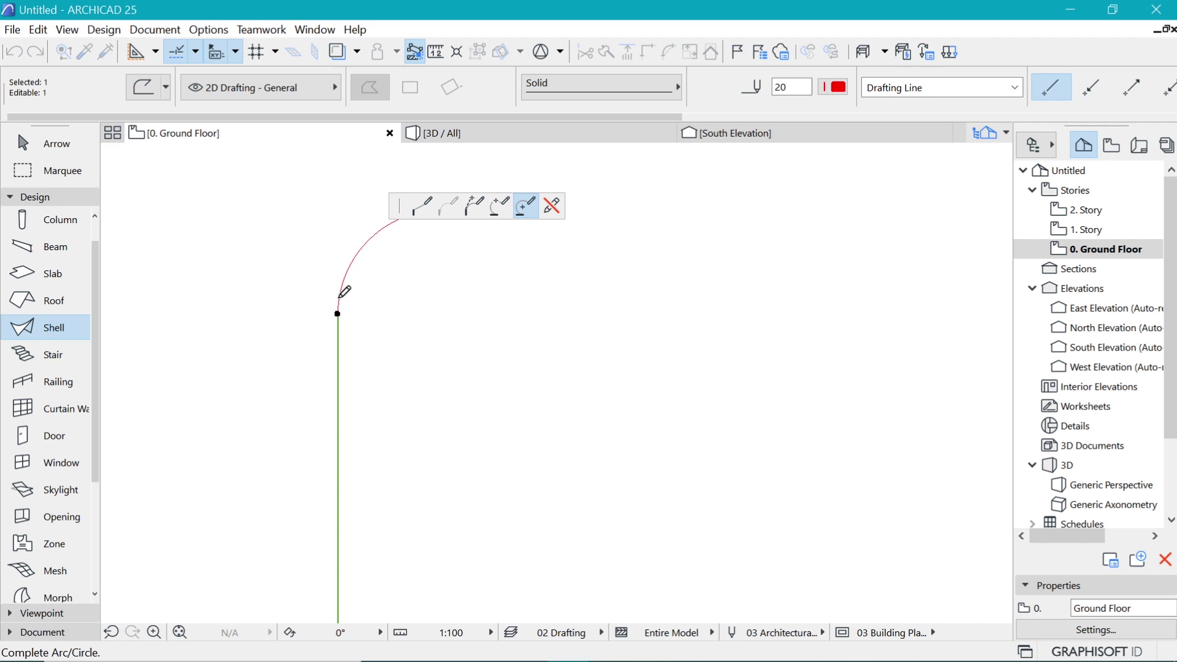
middle_click_drag(437, 213, 420, 245)
left_click(420, 243)
scroll(433, 258, "down", 3)
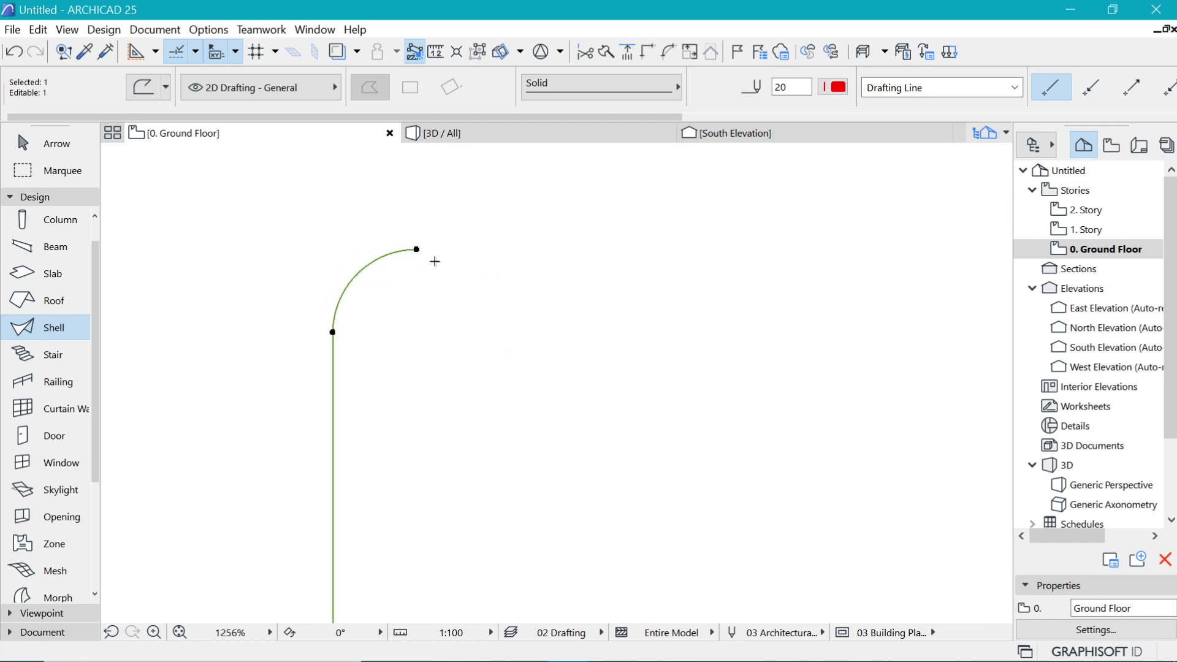
key("Escape")
- Create an extruded shell from the rounded profile line with an extrusion length of 300
scroll(421, 262, "down", 4)
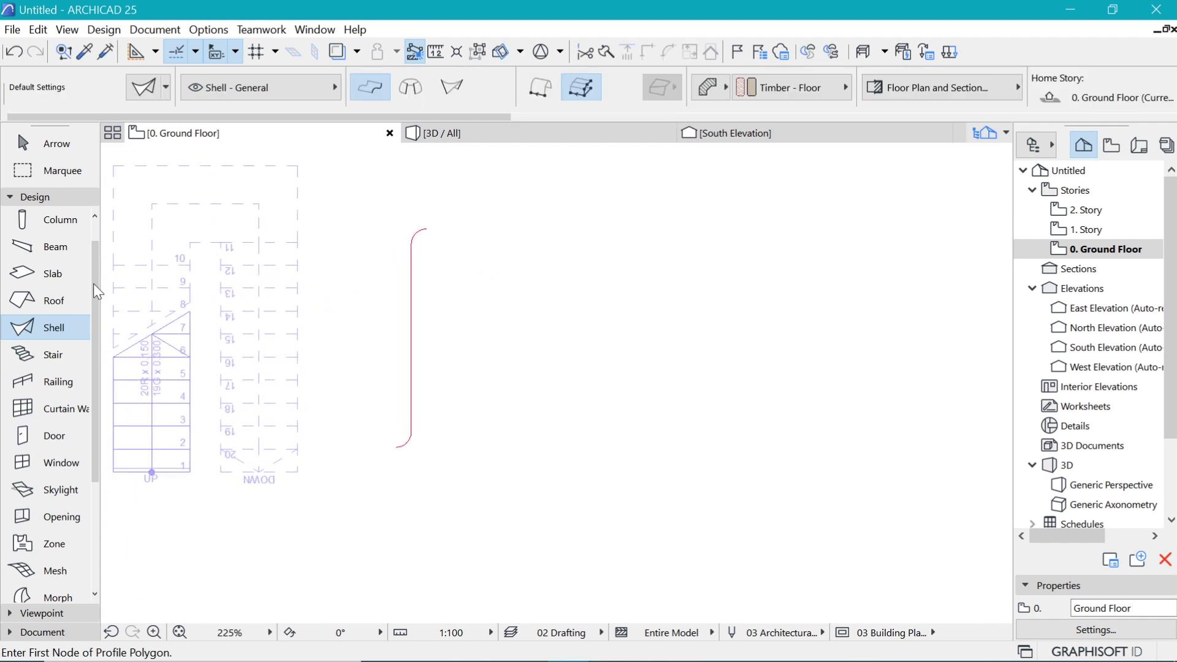
scroll(50, 323, "up", 1)
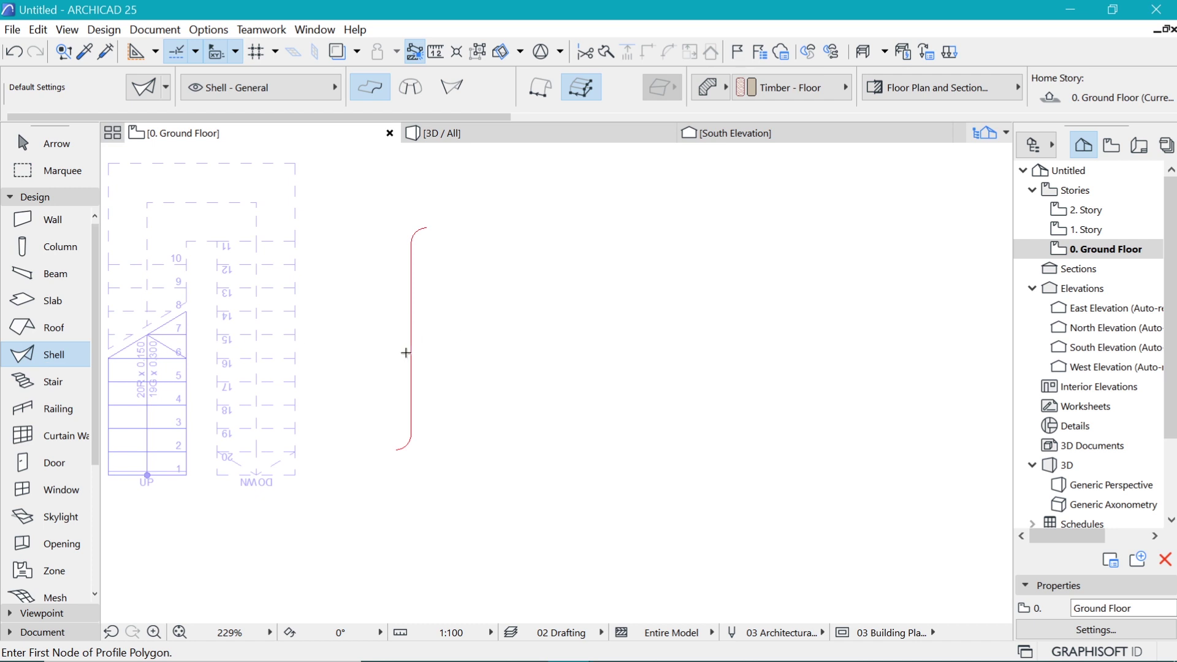
scroll(411, 360, "up", 2)
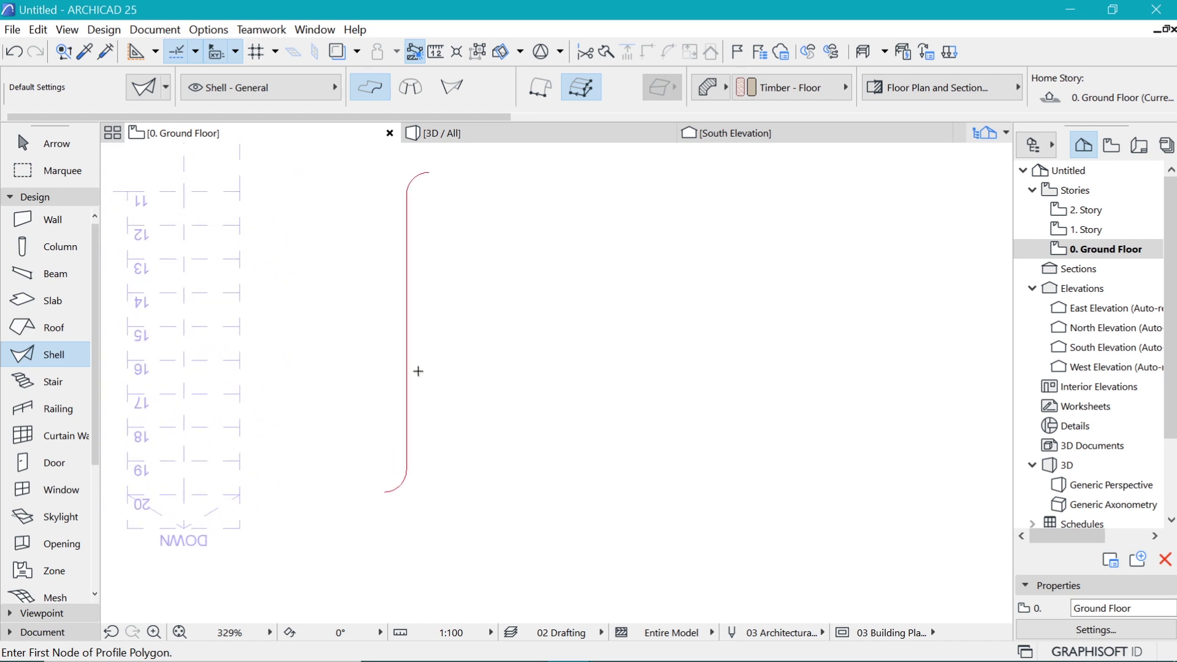
left_click(410, 434)
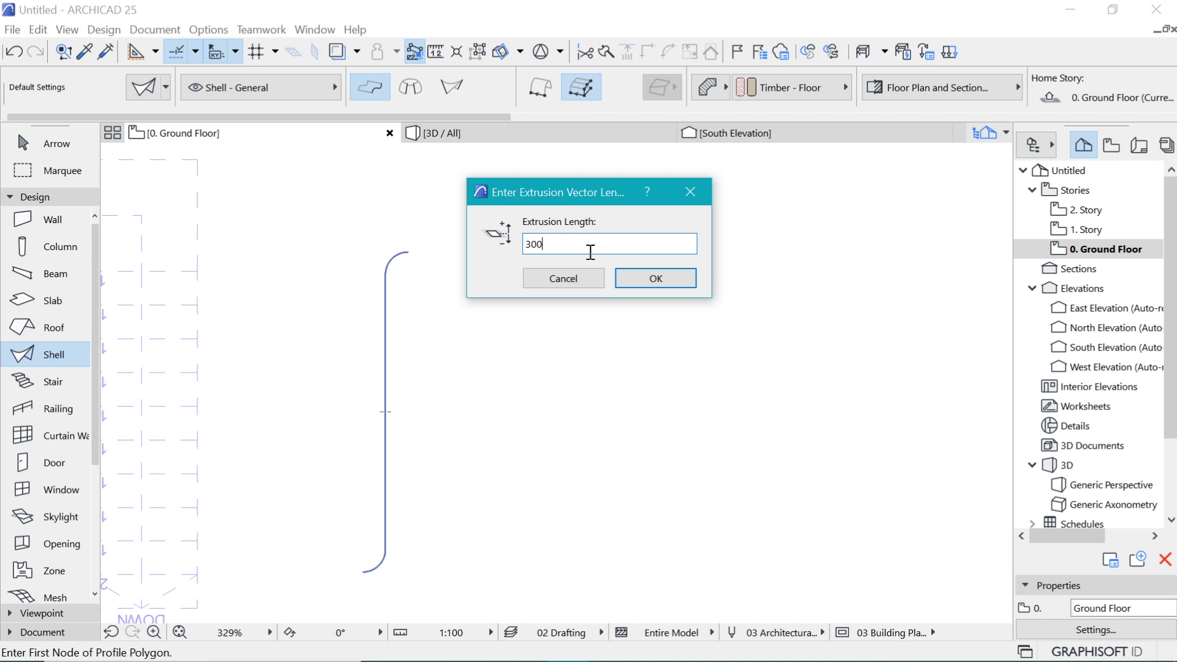
left_click(649, 278)
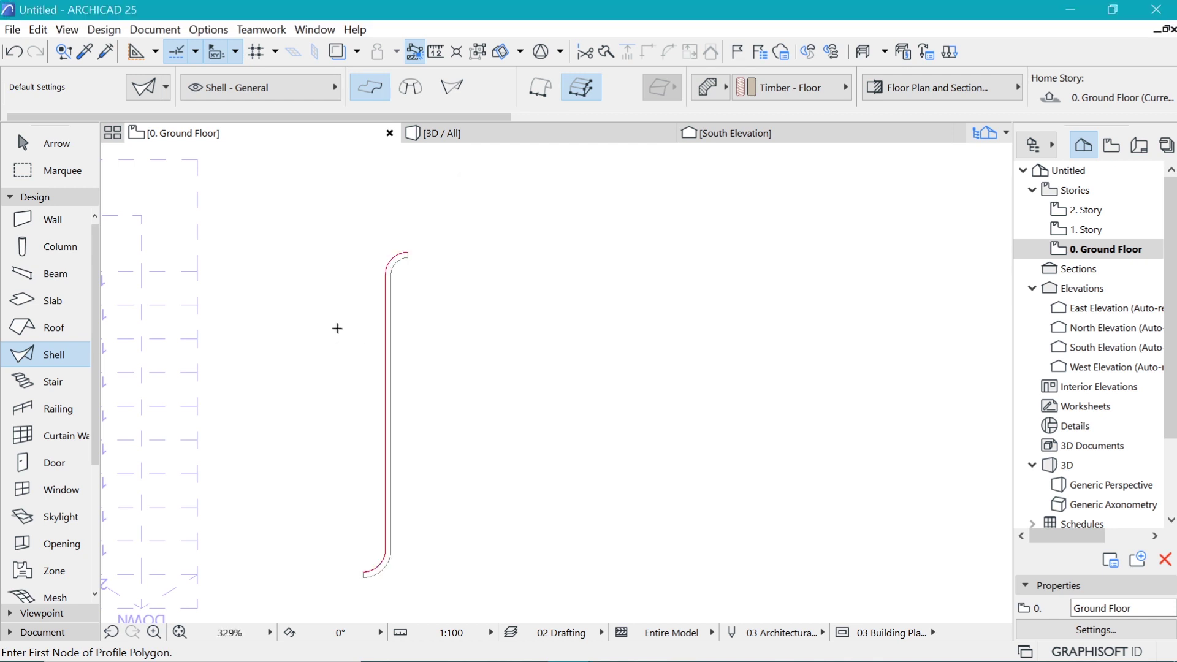
- Move the shell by its lower curved end onto the inner front corner of the first tread in plan
left_click(385, 383, "shift")
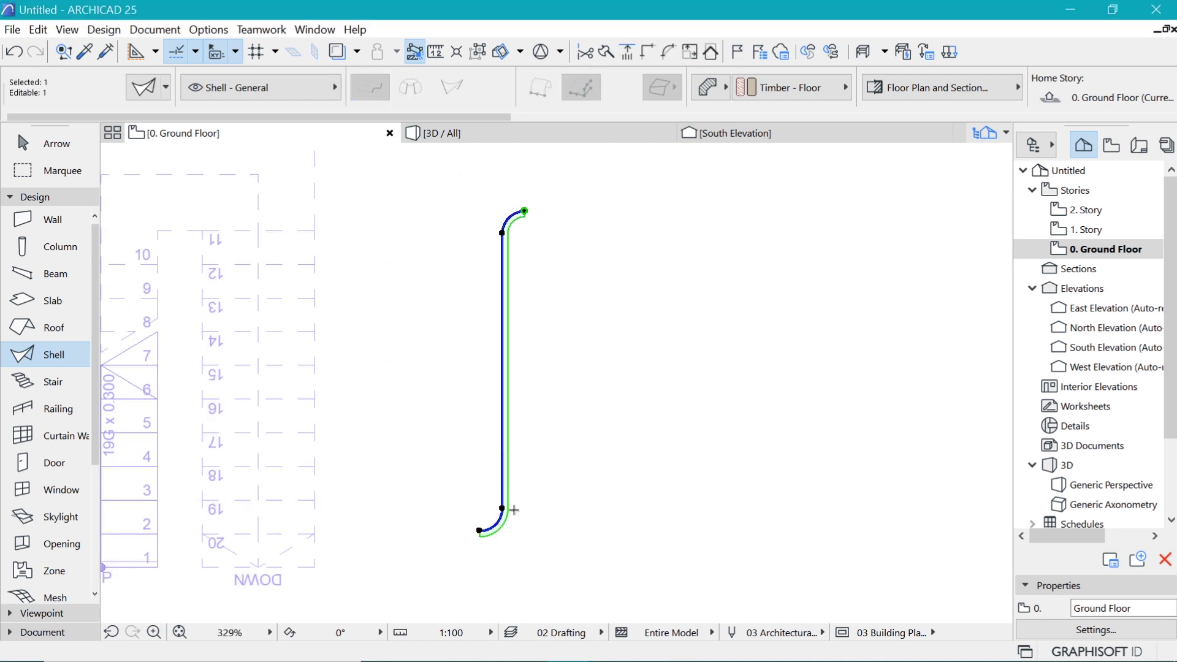
key("ctrl+d")
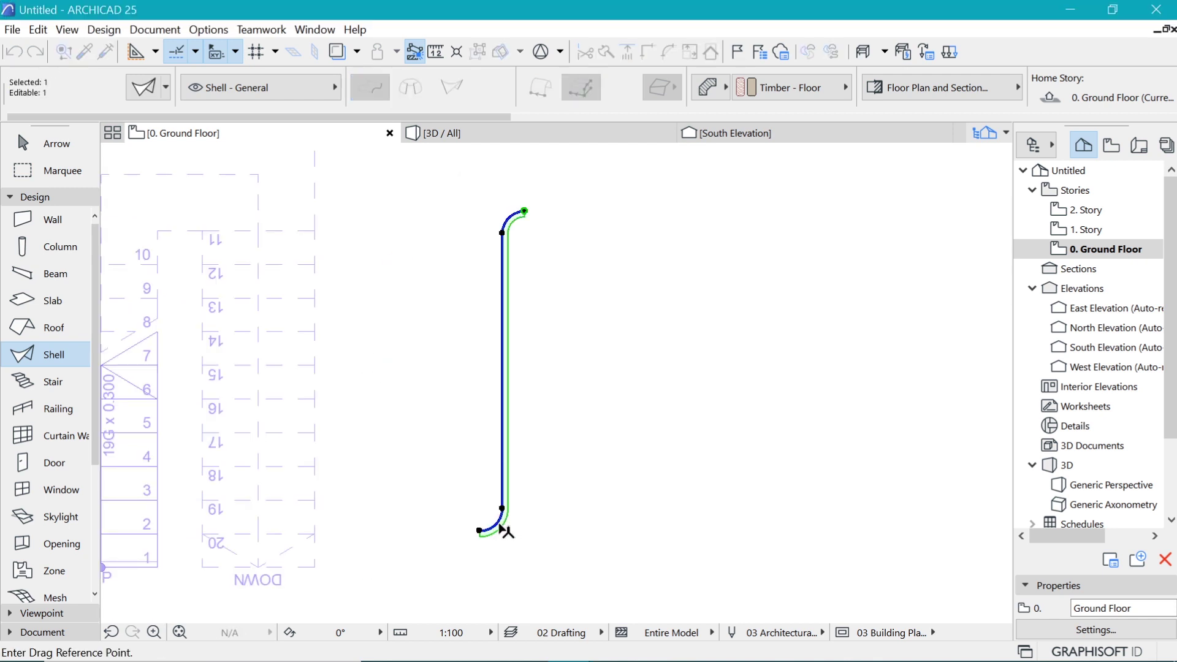
left_click(479, 531)
scroll(680, 490, "down", 5)
scroll(465, 513, "up", 4)
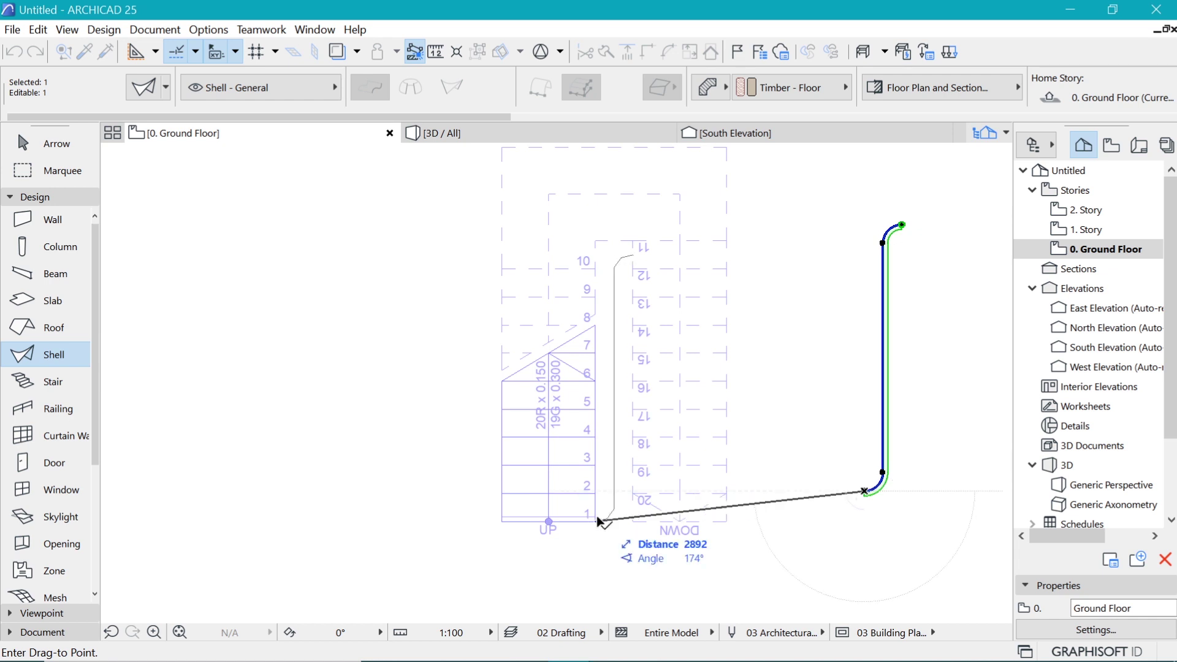
left_click(598, 521)
scroll(500, 351, "down", 4)
key("Escape")
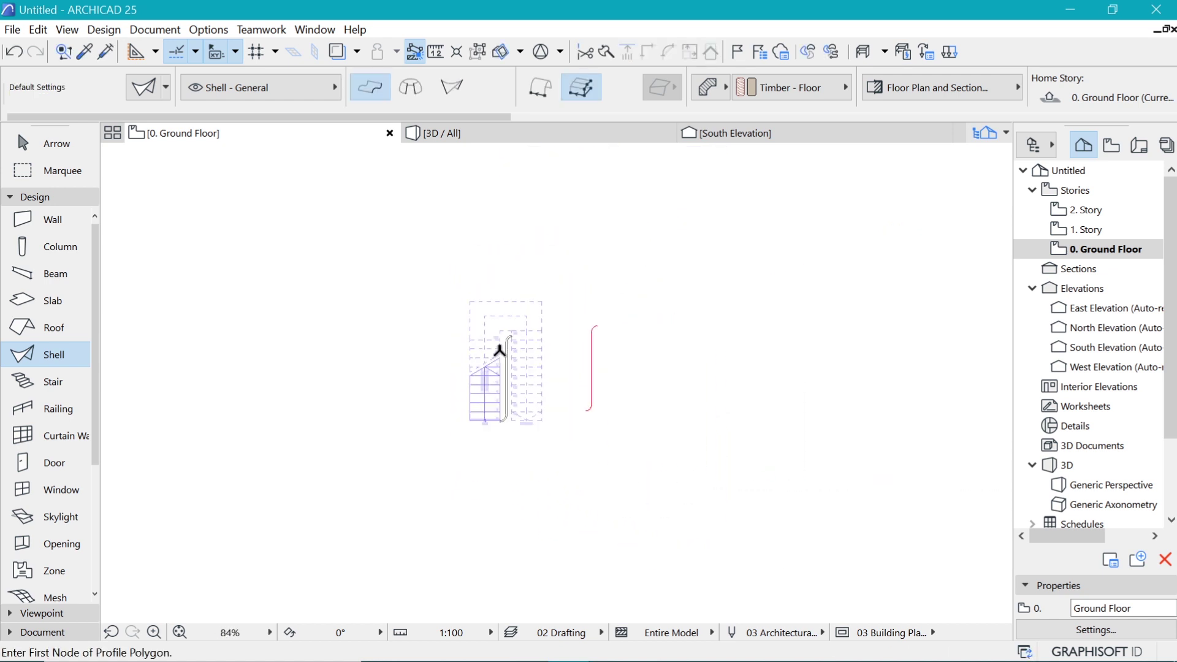
- Open the West Elevation in a new tab from its elevation marker on the ground floor plan
scroll(499, 351, "down", 5)
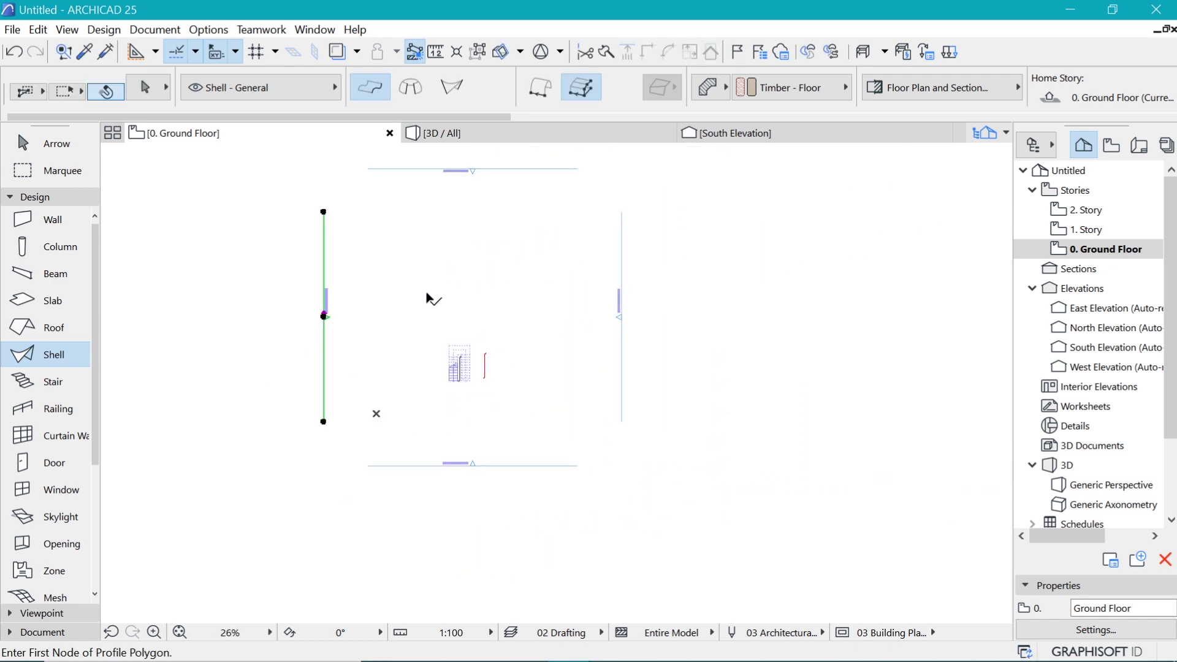
right_click(520, 266)
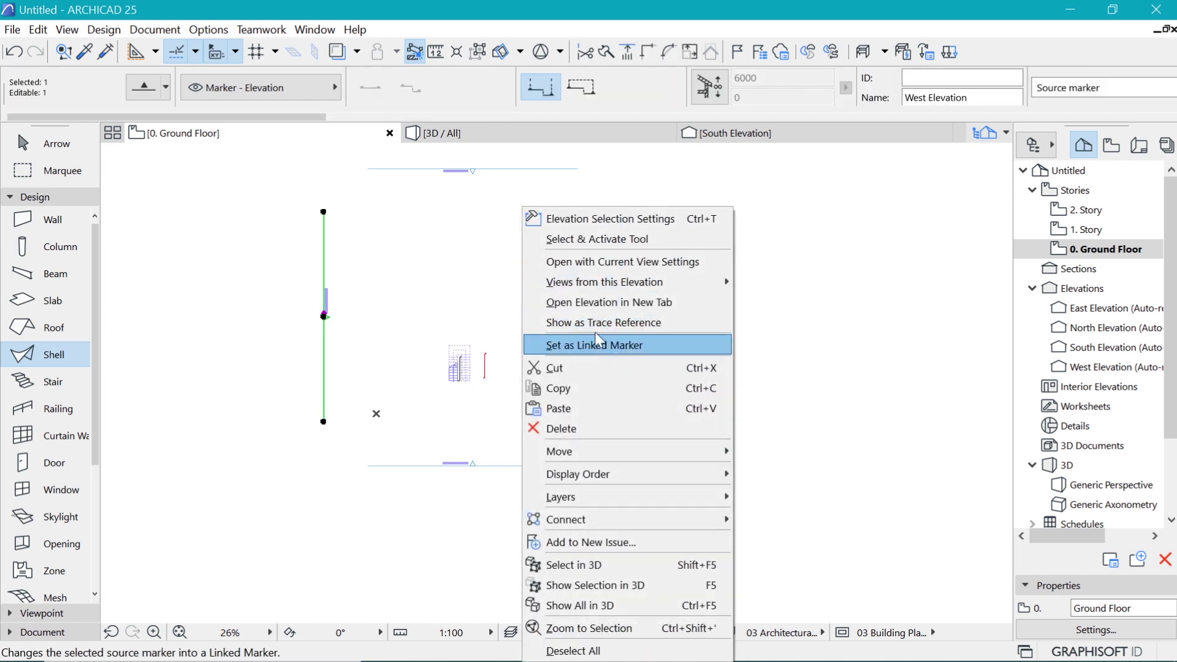
left_click(645, 302)
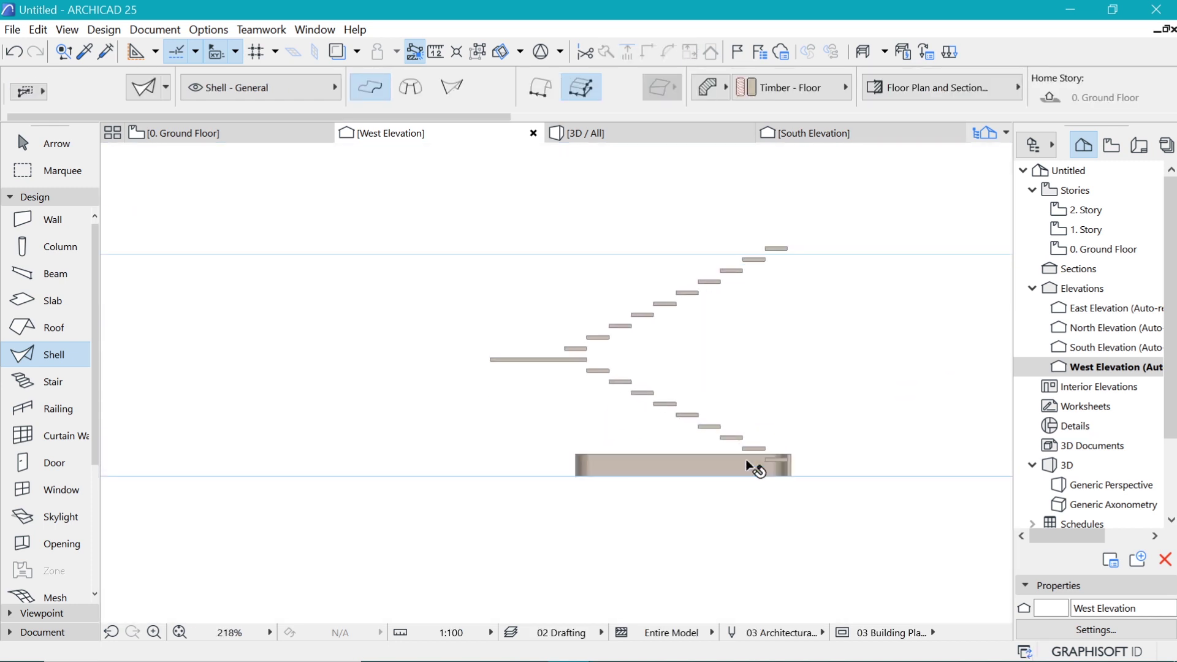
- Rotate the flat-lying shell 90° upright about its node at the lowest tread in the West Elevation
left_click(754, 468)
scroll(791, 472, "up", 5)
key("ctrl+e")
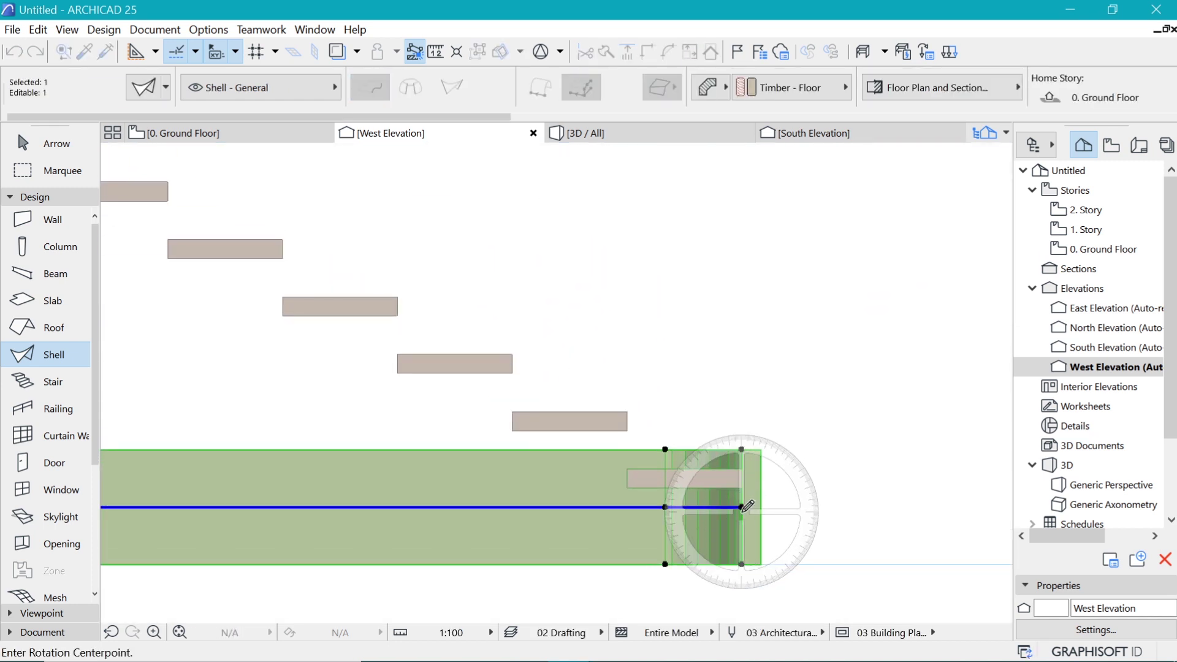
left_click(747, 507)
left_click(874, 510)
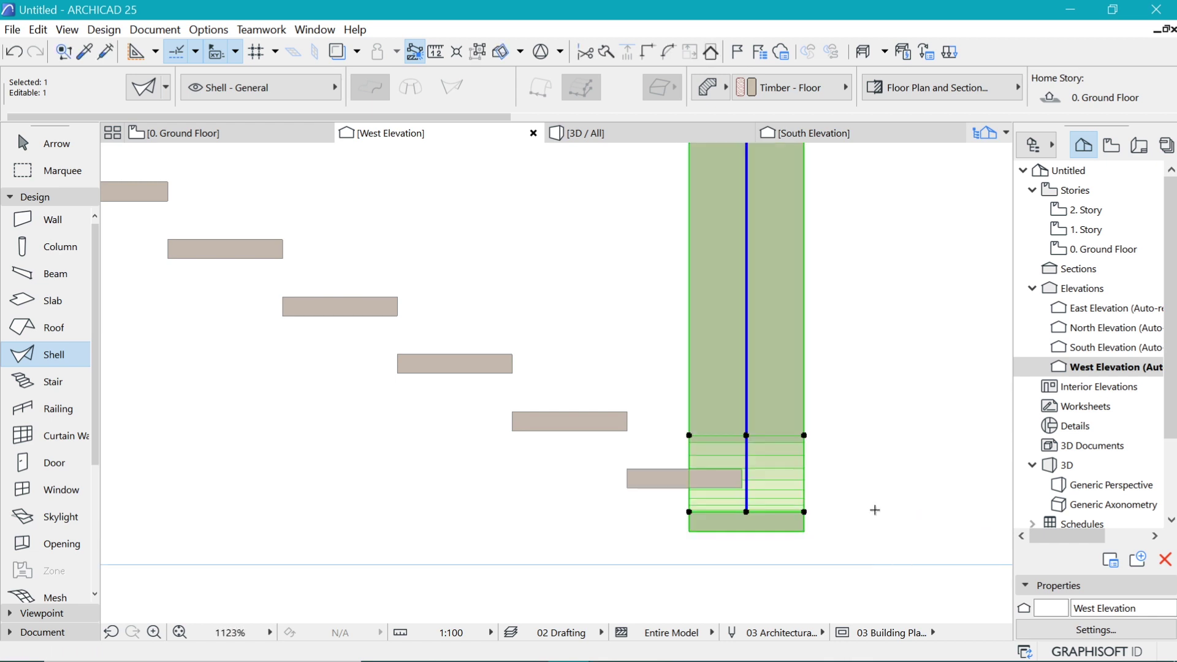
- Move the upright shell by its lower outer node onto the upper front corner of the lowest tread
key("ctrl+d")
left_click(803, 511)
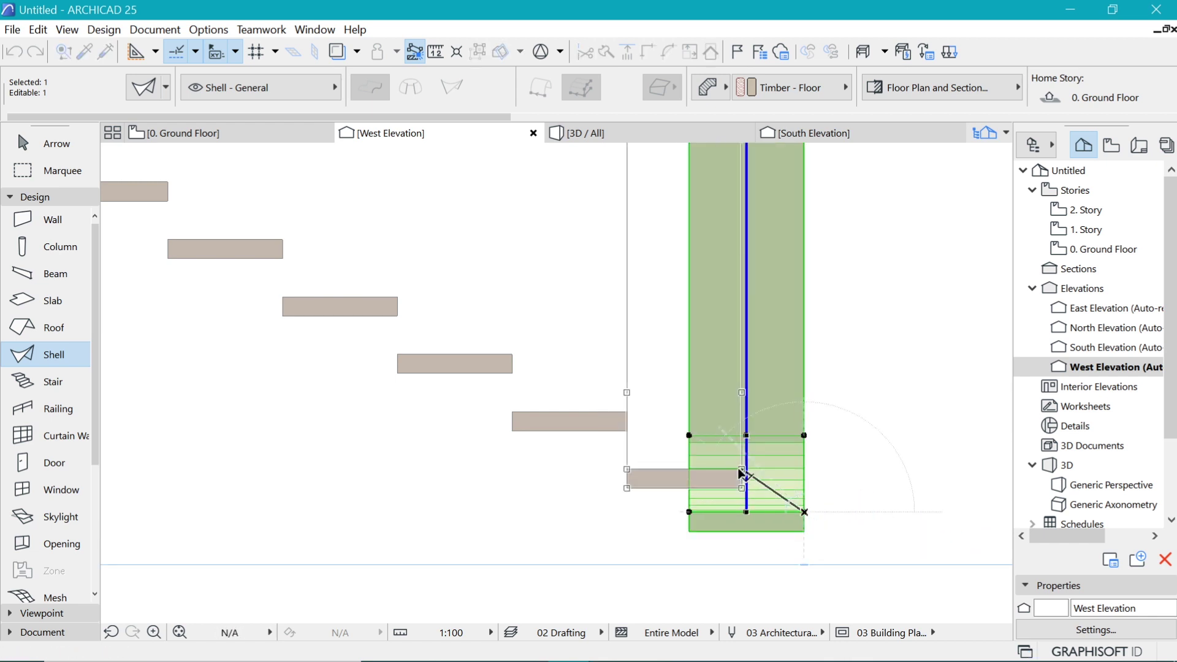
left_click(742, 469)
key("Escape")
- Copy the shell in 3D from the first tread's corner to the matching corner of the second tread
left_click(588, 132)
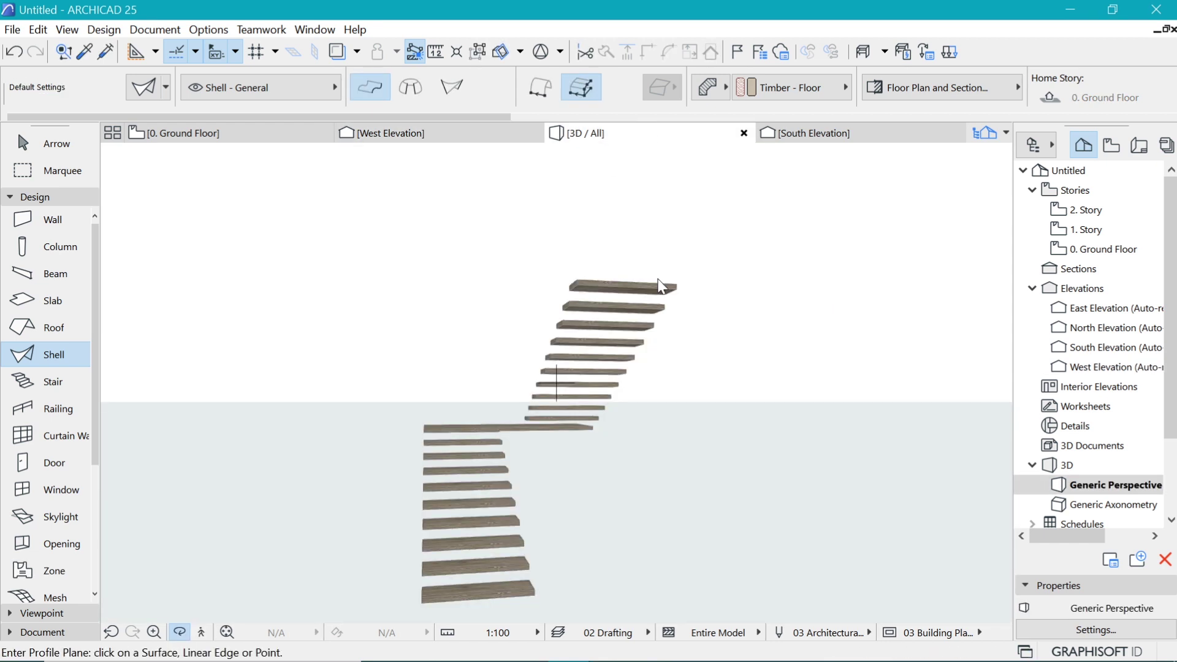
middle_click_drag(562, 362, 528, 557, "shift")
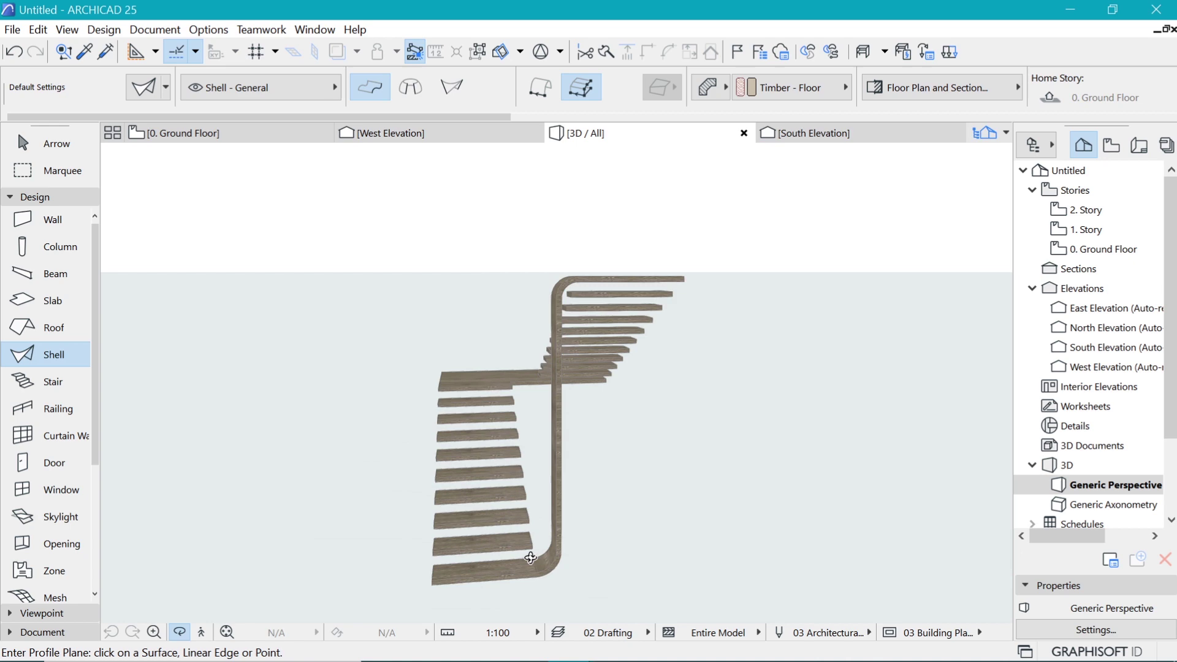
scroll(515, 569, "up", 5)
key("Escape")
left_click(657, 538, "shift")
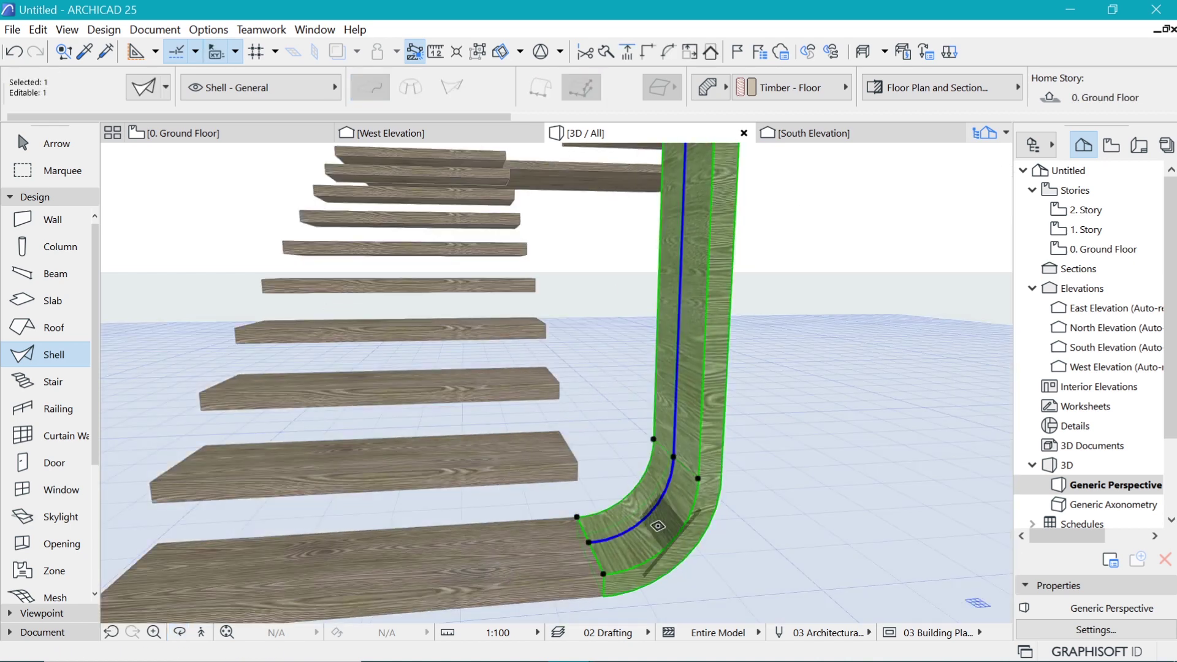
key("ctrl+d")
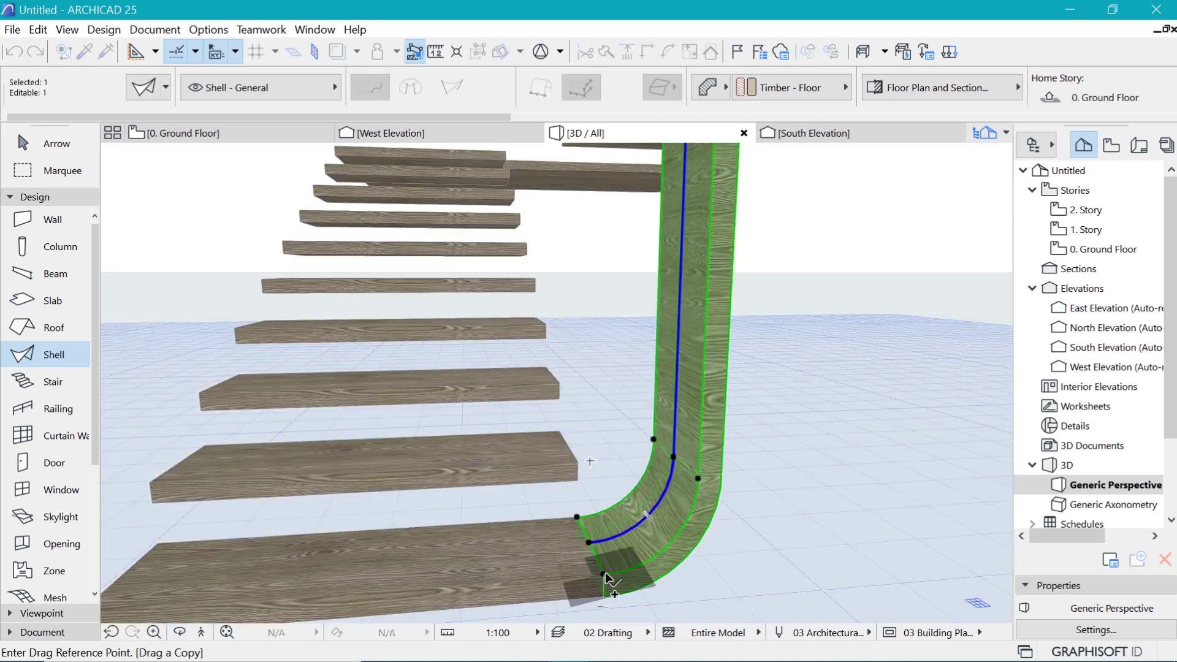
left_click(604, 573)
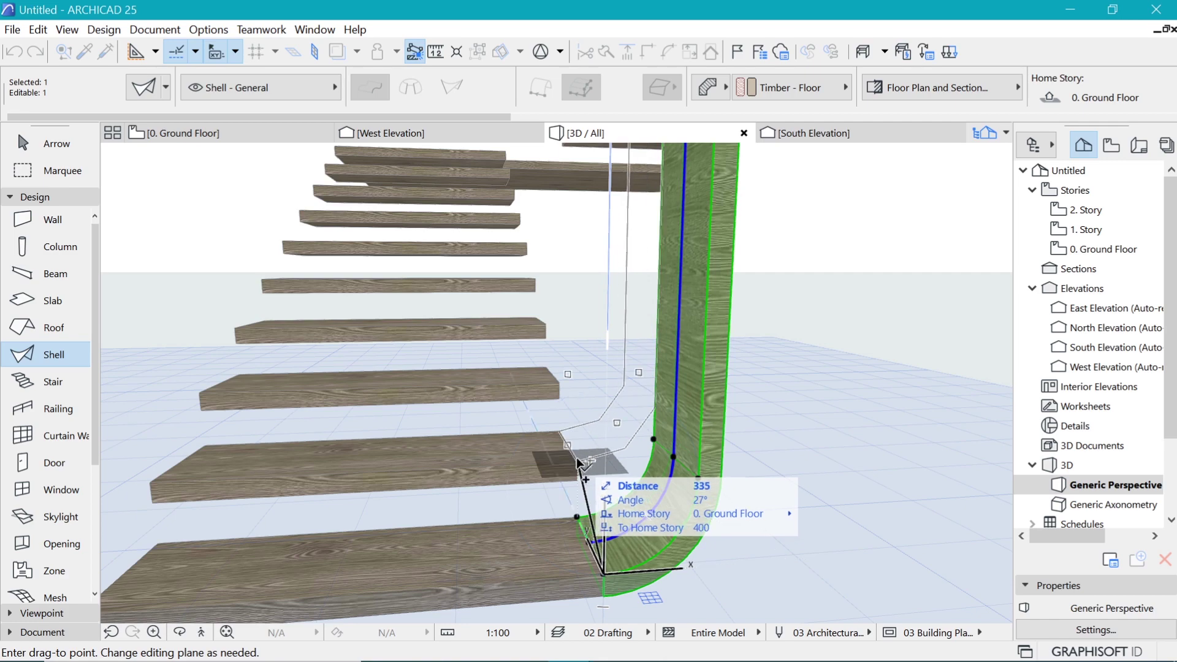
left_click(579, 489)
middle_click_drag(564, 376, 827, 380, "shift")
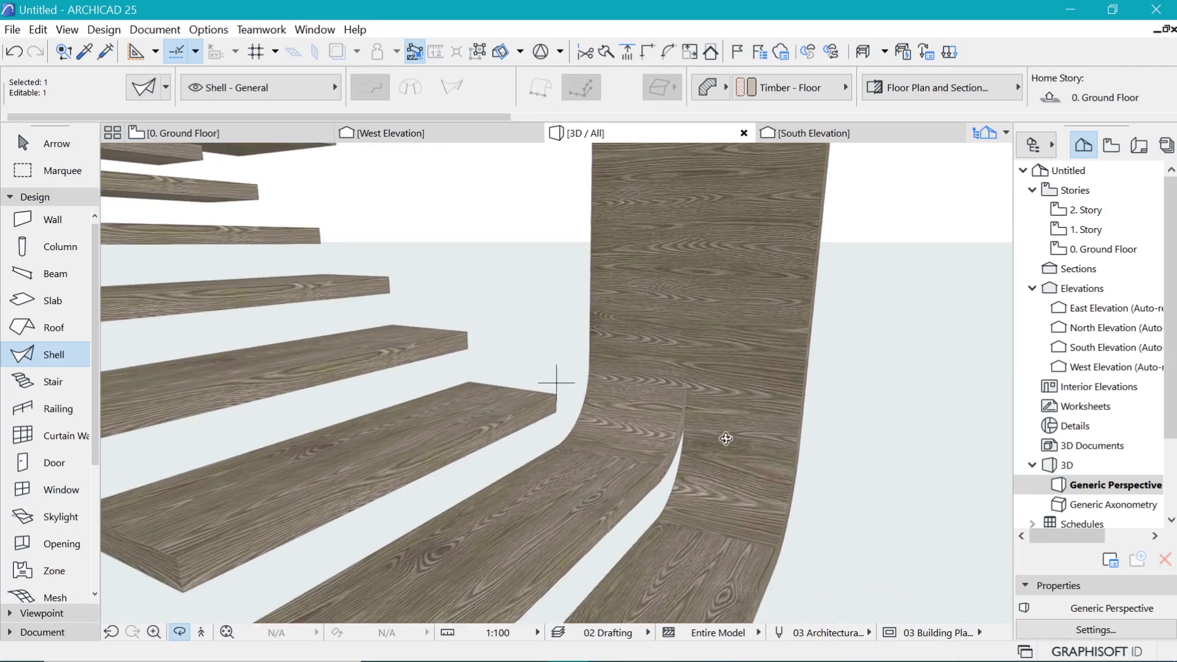
scroll(545, 562, "down", 5)
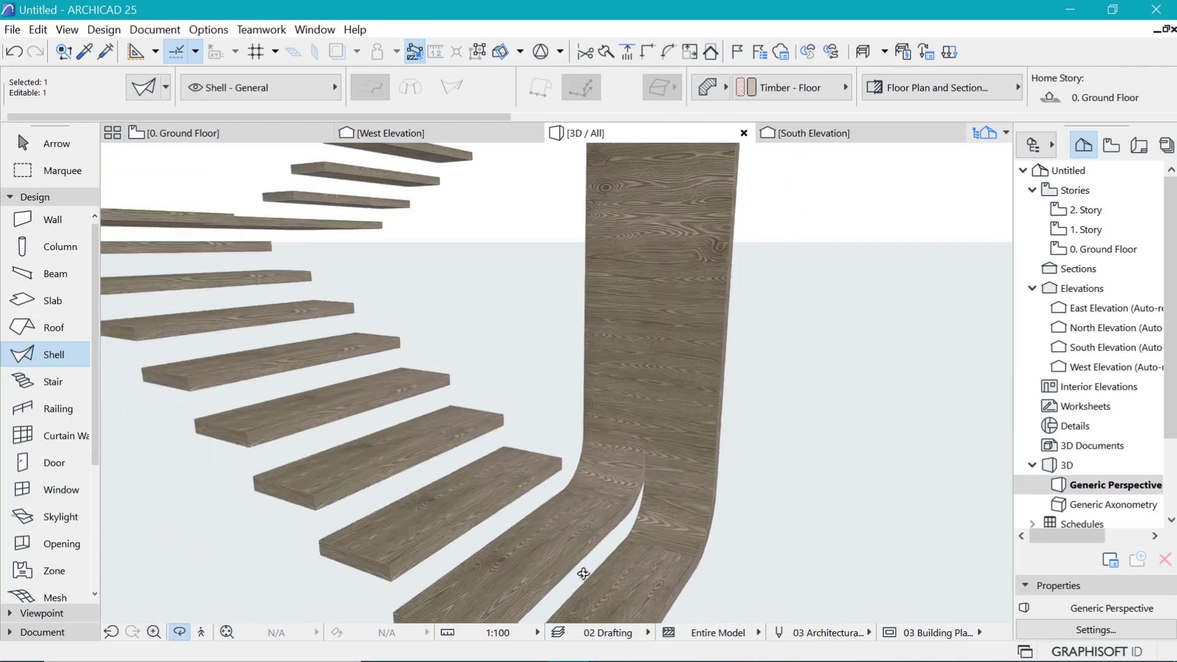
middle_click_drag(628, 301, 337, 353, "shift")
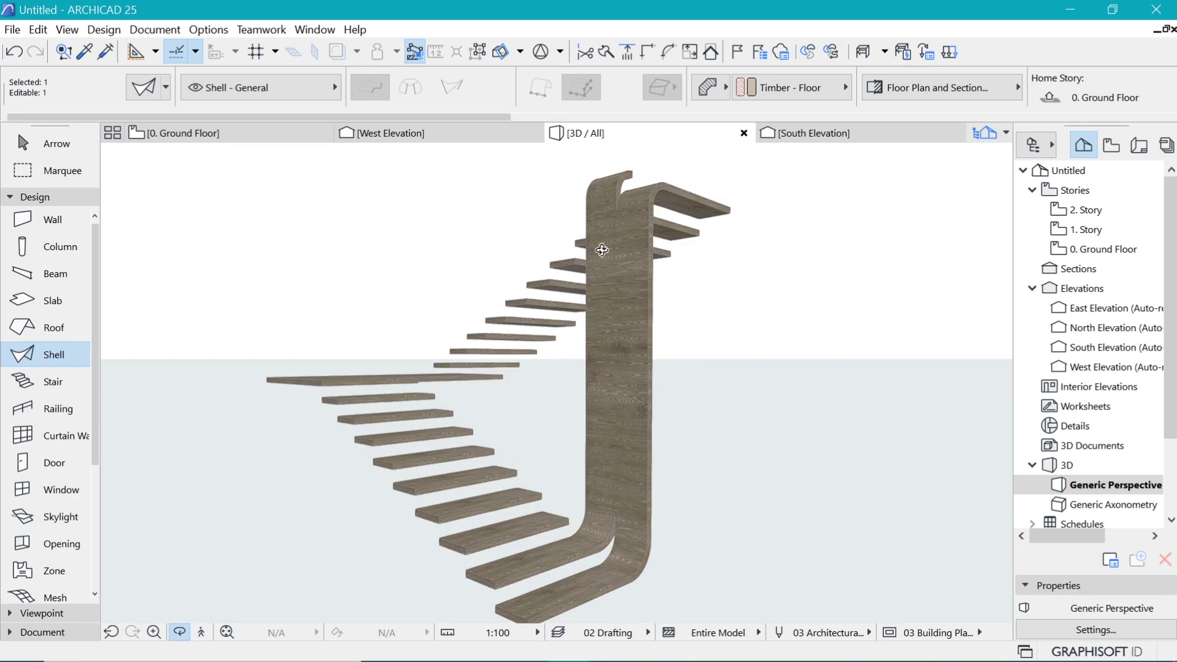
left_click_drag(601, 249, 478, 410)
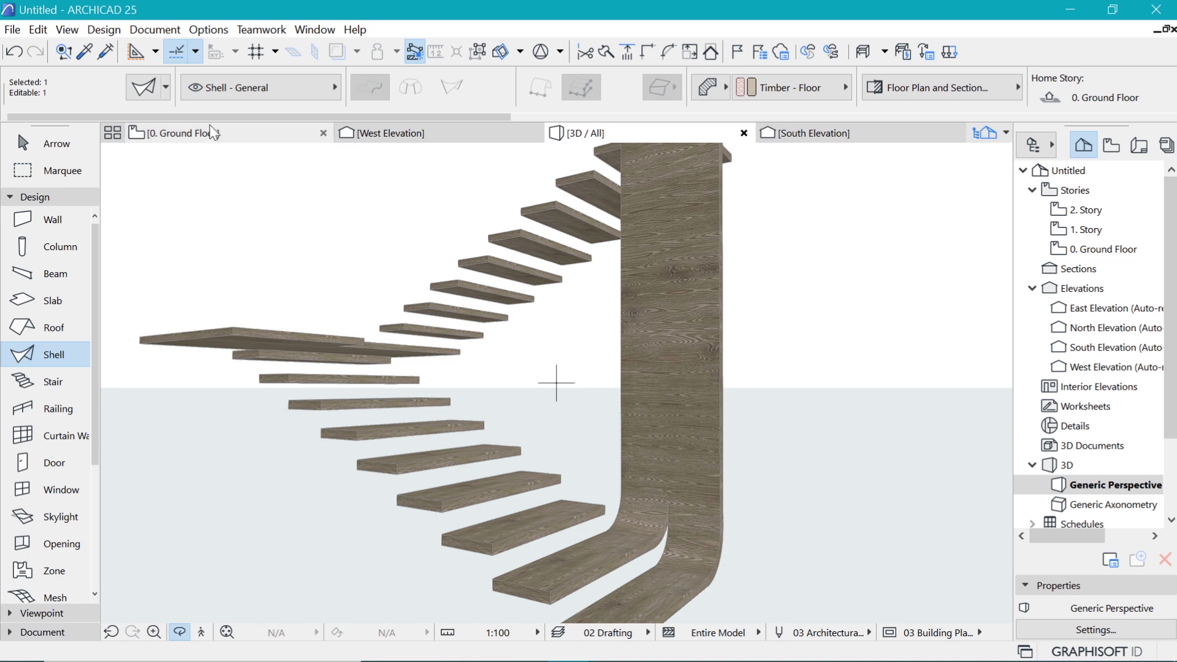
- On the ground floor plan, set the Slab tool defaults to basic structure, thickness 50 and building material Timber - Floor
left_click(184, 133)
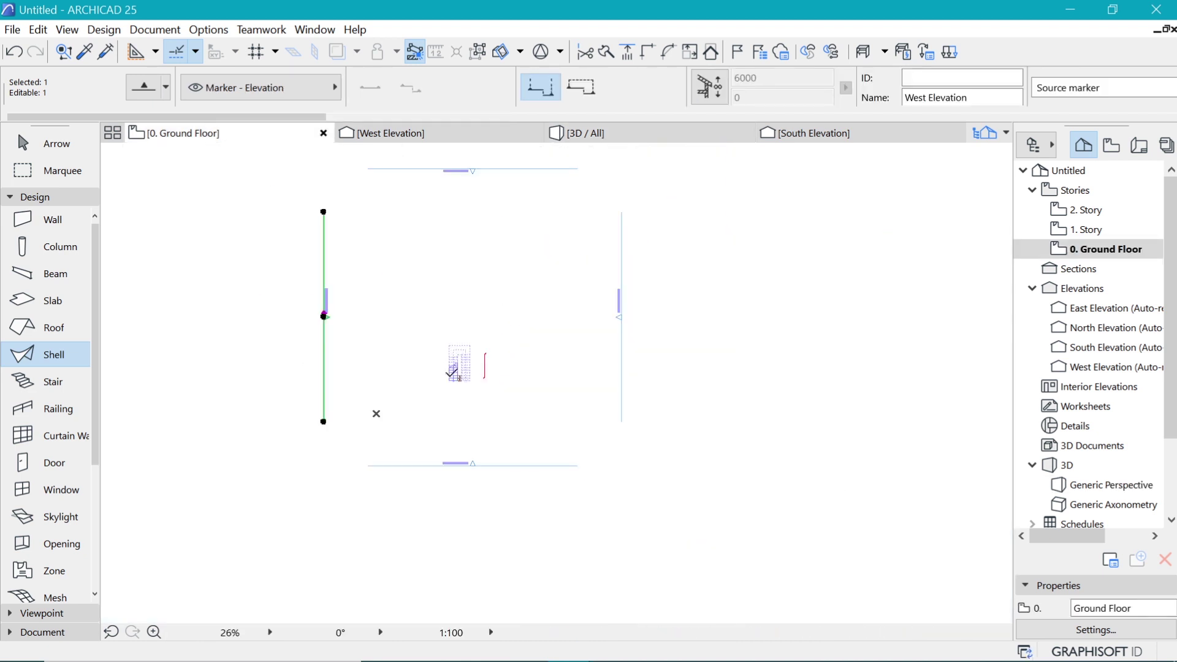
scroll(457, 372, "up", 7)
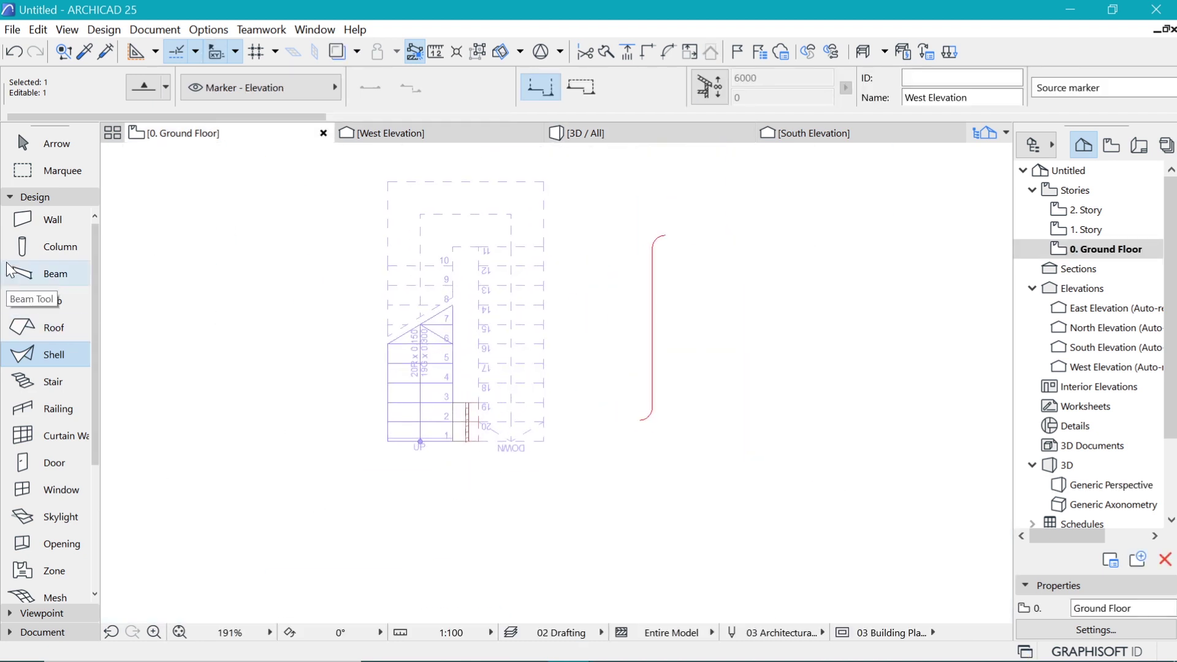
left_click(52, 220)
left_click(32, 300)
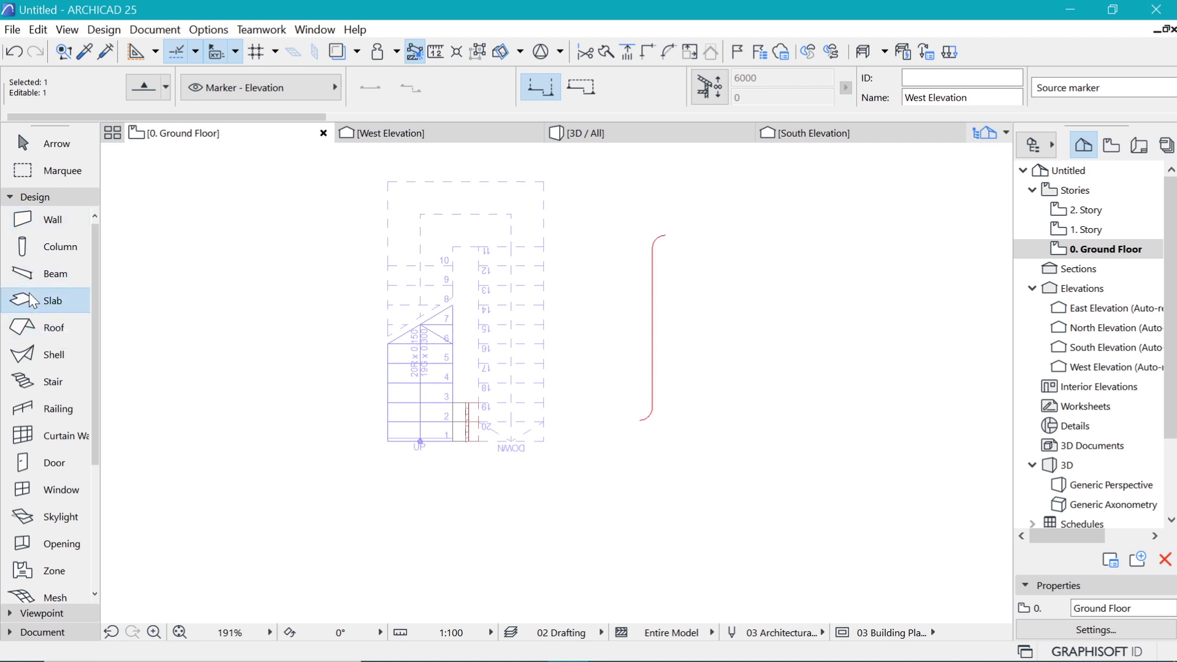
scroll(360, 389, "up", 5)
key("ctrl+t")
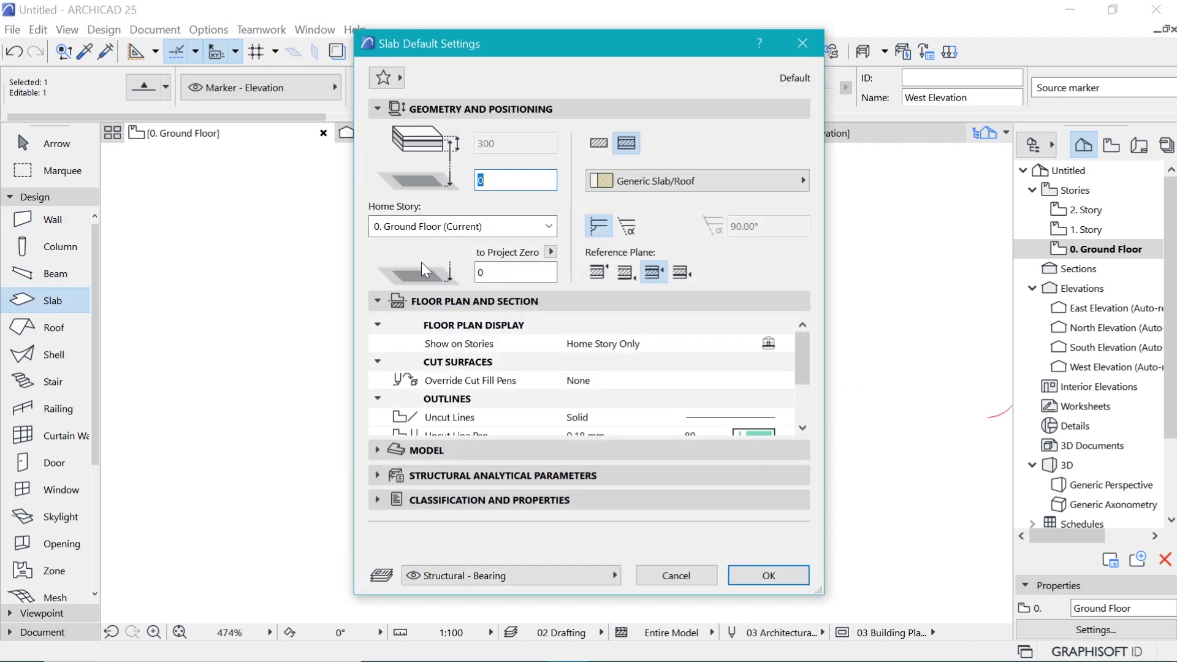
left_click(599, 145)
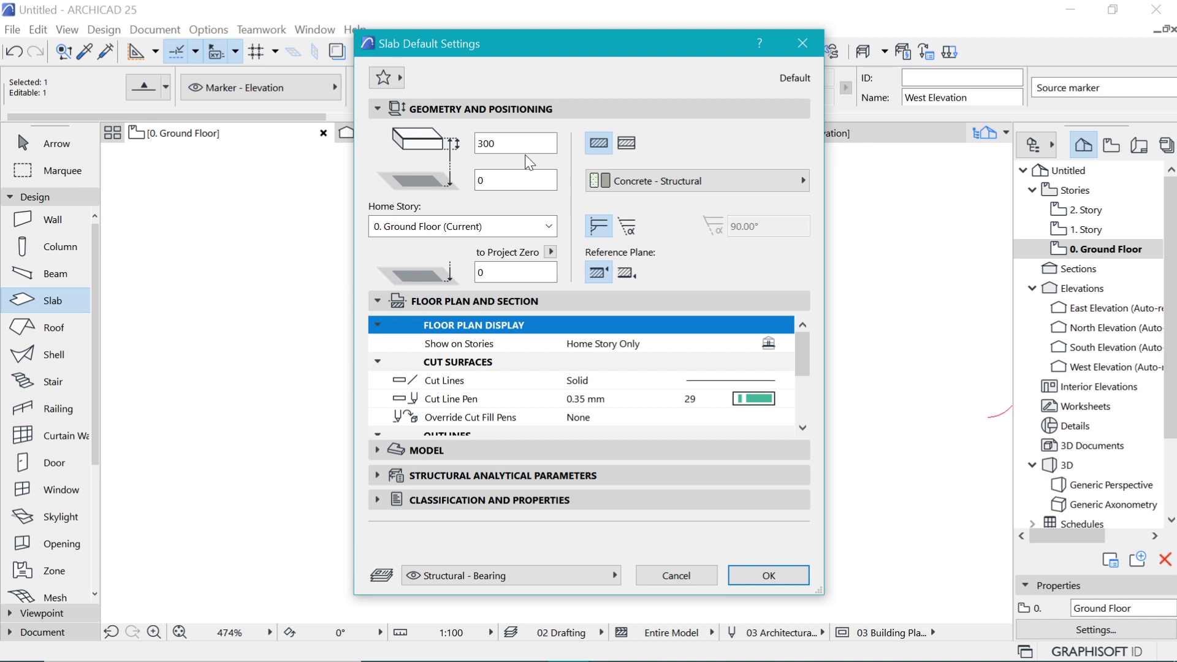
type("50")
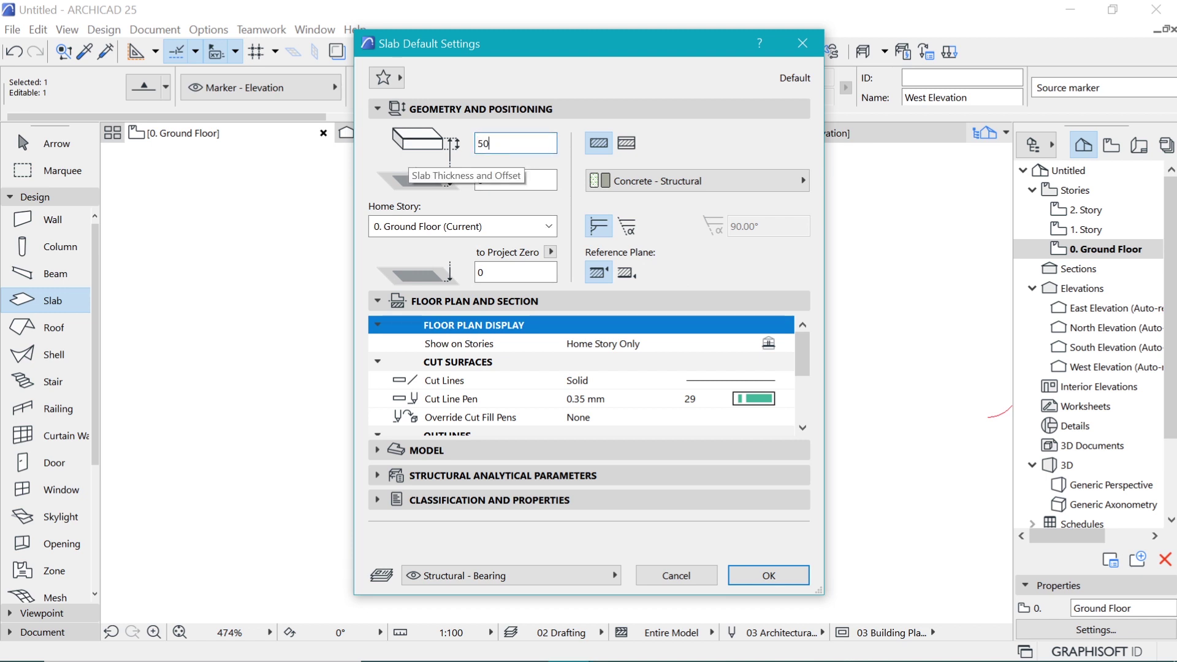
left_click(726, 172)
key("t")
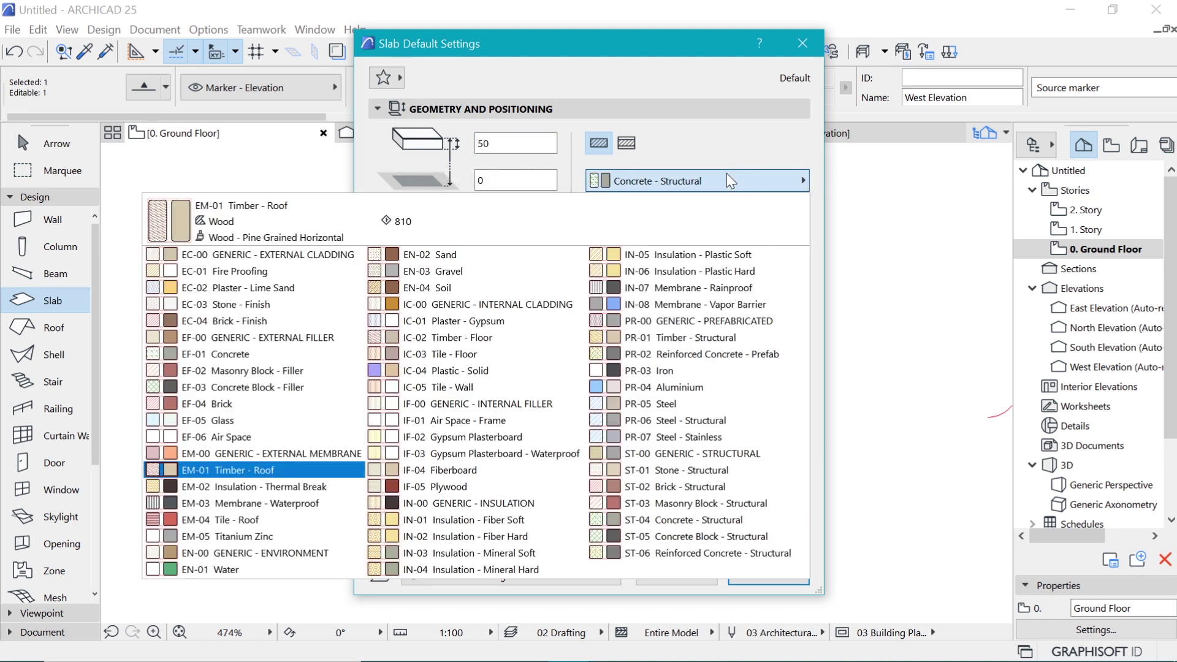
left_click(489, 348)
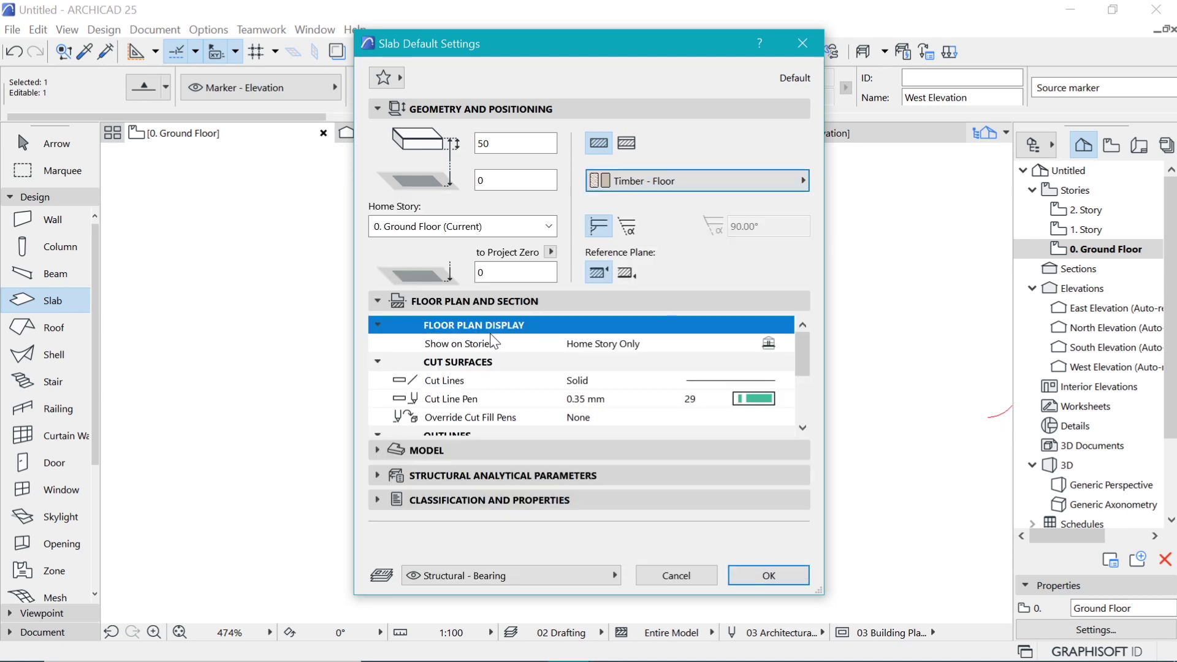
- Set the slab's Uncut Line Pen to pen 2 and accept the default settings
scroll(579, 392, "down", 1)
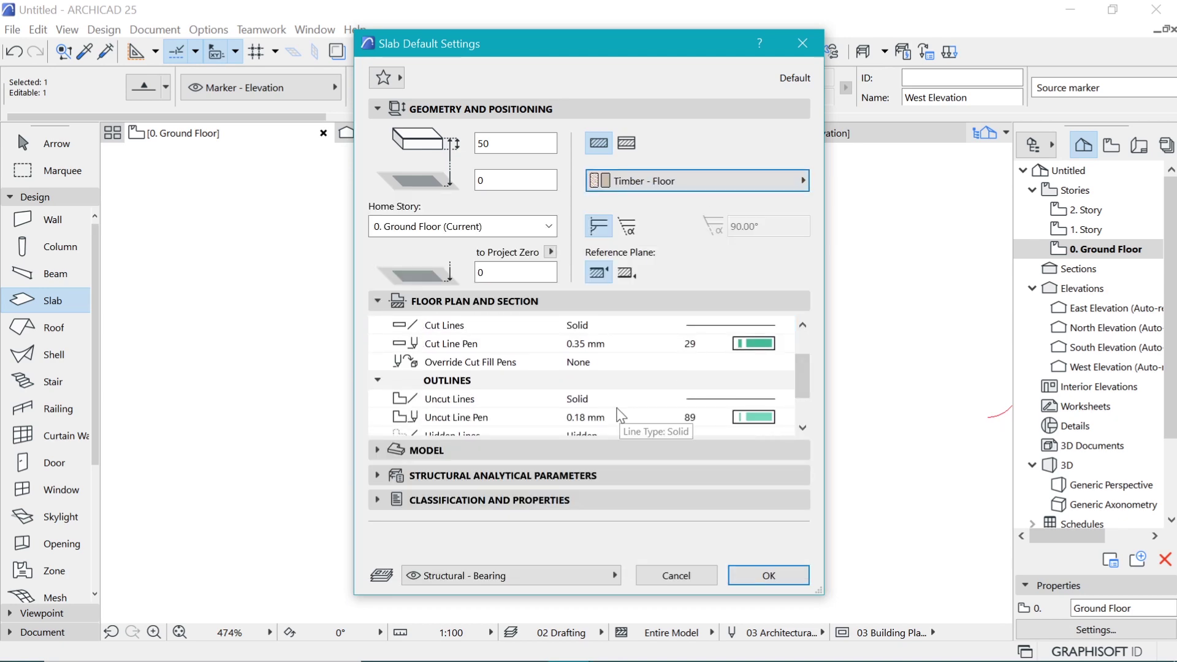
scroll(620, 414, "down", 1)
left_click(771, 363)
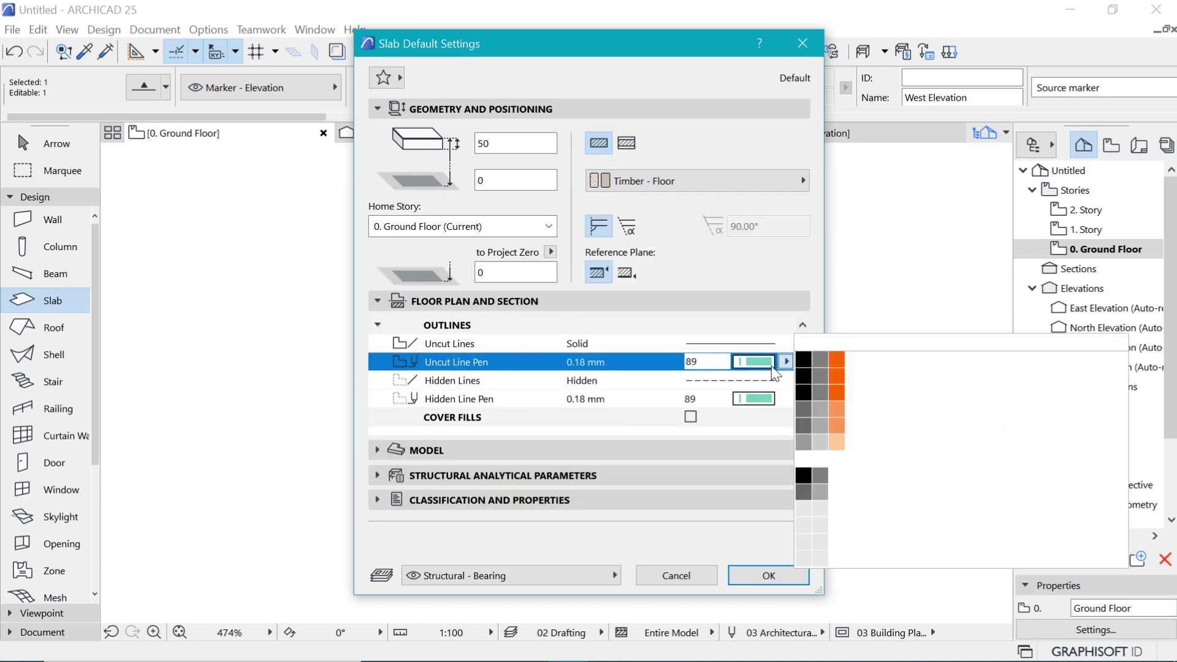
left_click(822, 363)
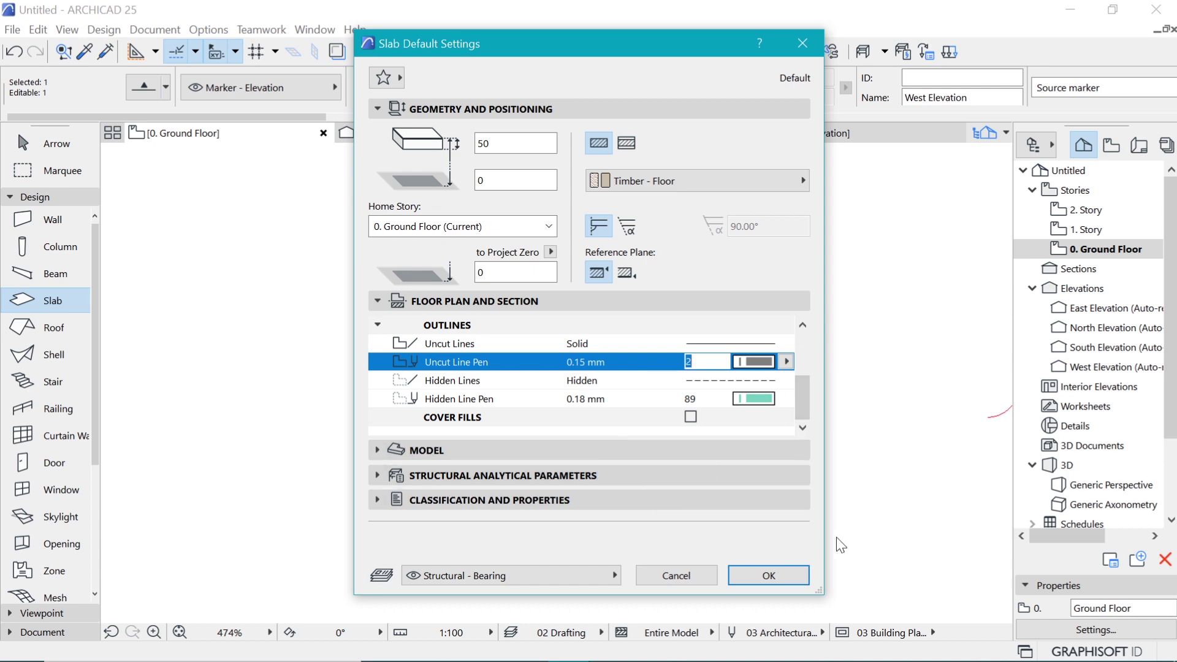
left_click(769, 576)
scroll(415, 421, "up", 2)
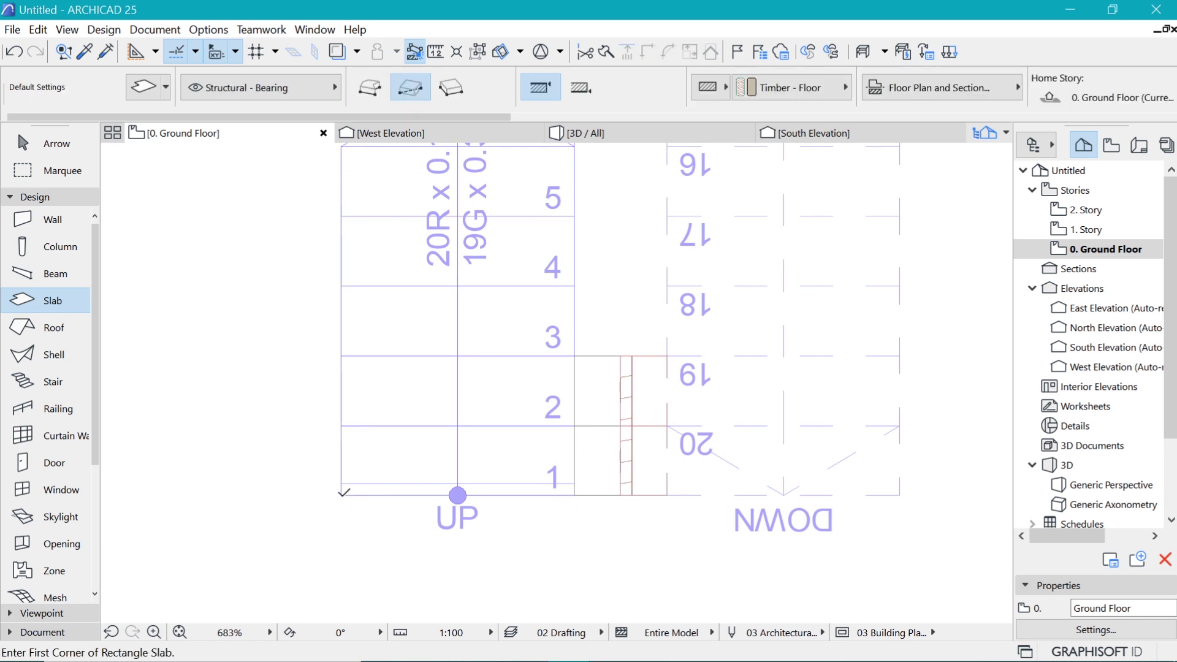
- Draw a rectangular slab over tread 1 of the stair, from its outer front corner to its opposite back corner
left_click(341, 495)
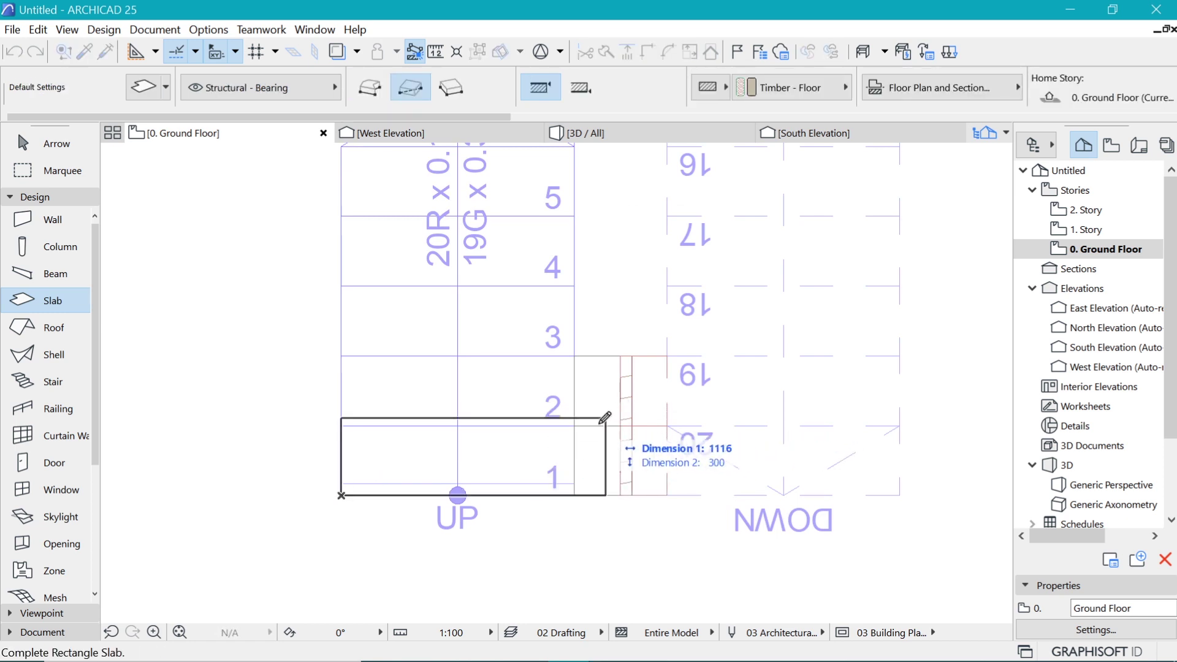
left_click(575, 426)
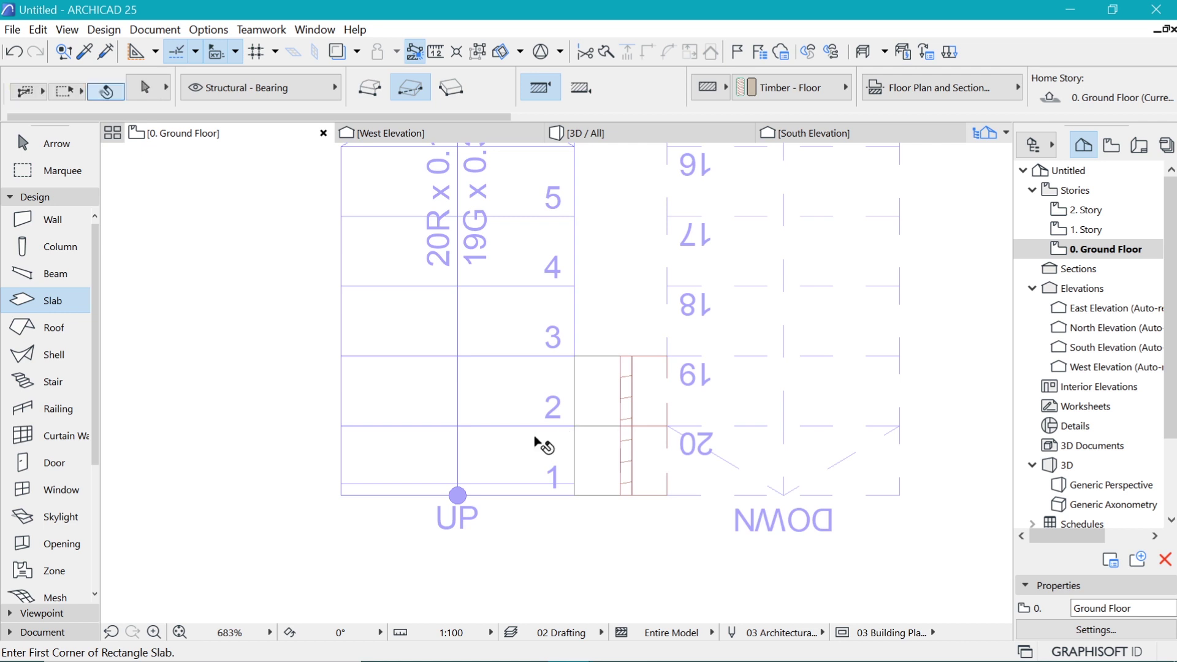
scroll(585, 435, "up", 2)
scroll(513, 414, "up", 2)
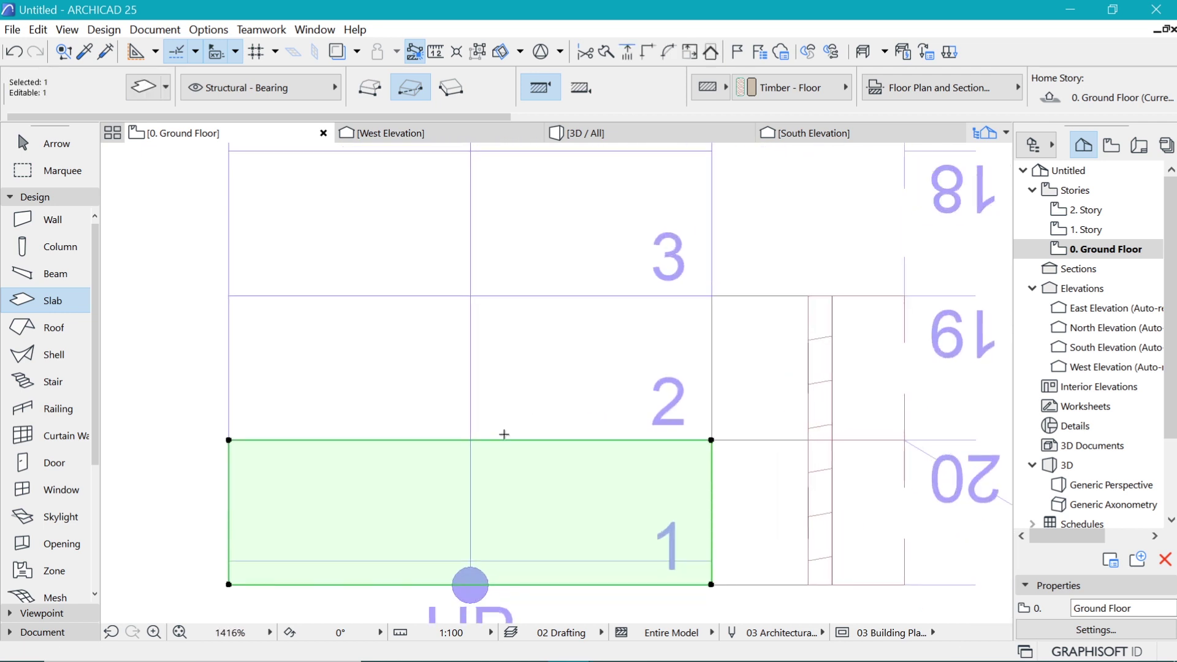
- Offset the slab's back and front long edges inward by 25 each
left_click(500, 440)
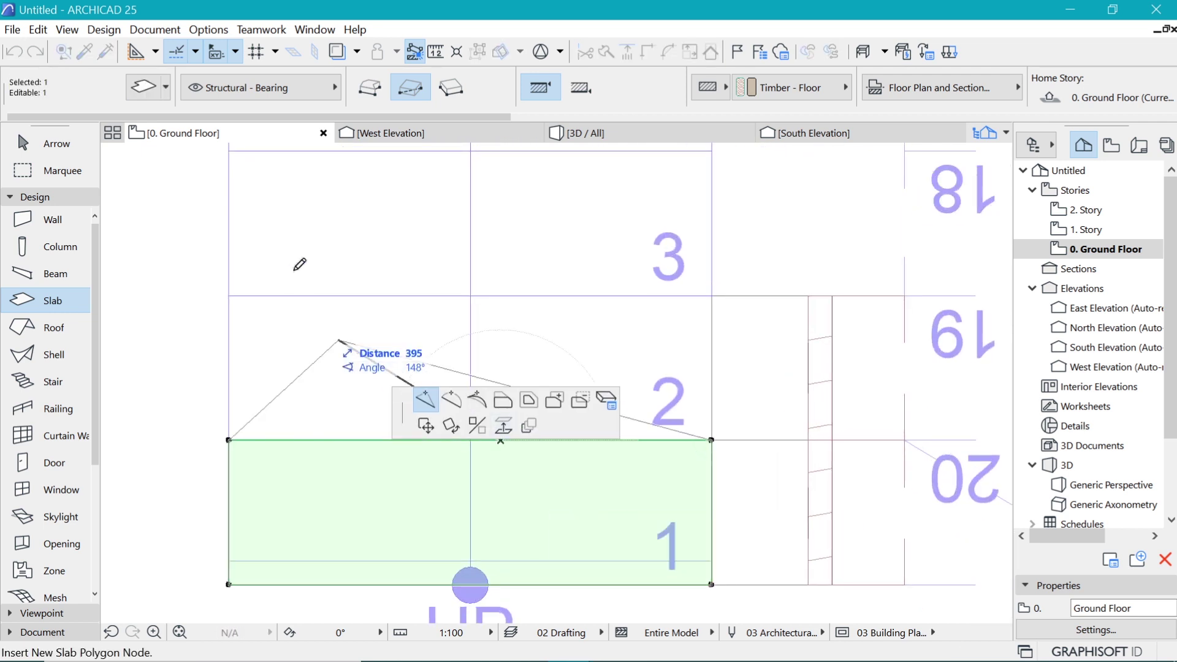
left_click(501, 401)
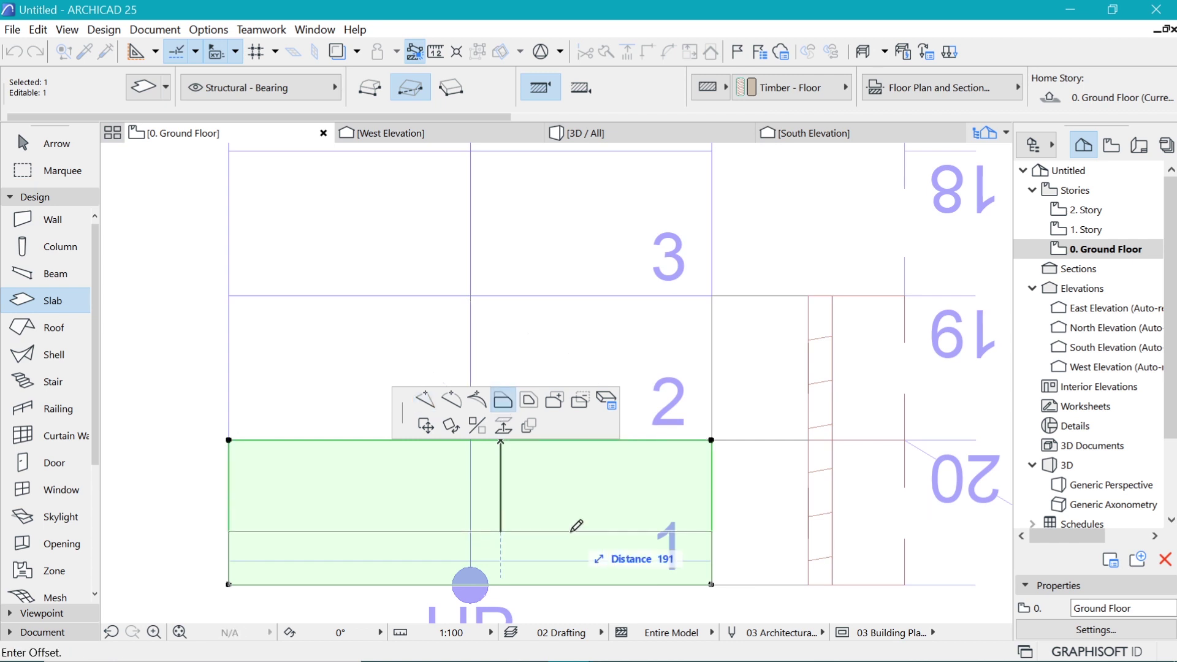
type("25")
key("Return")
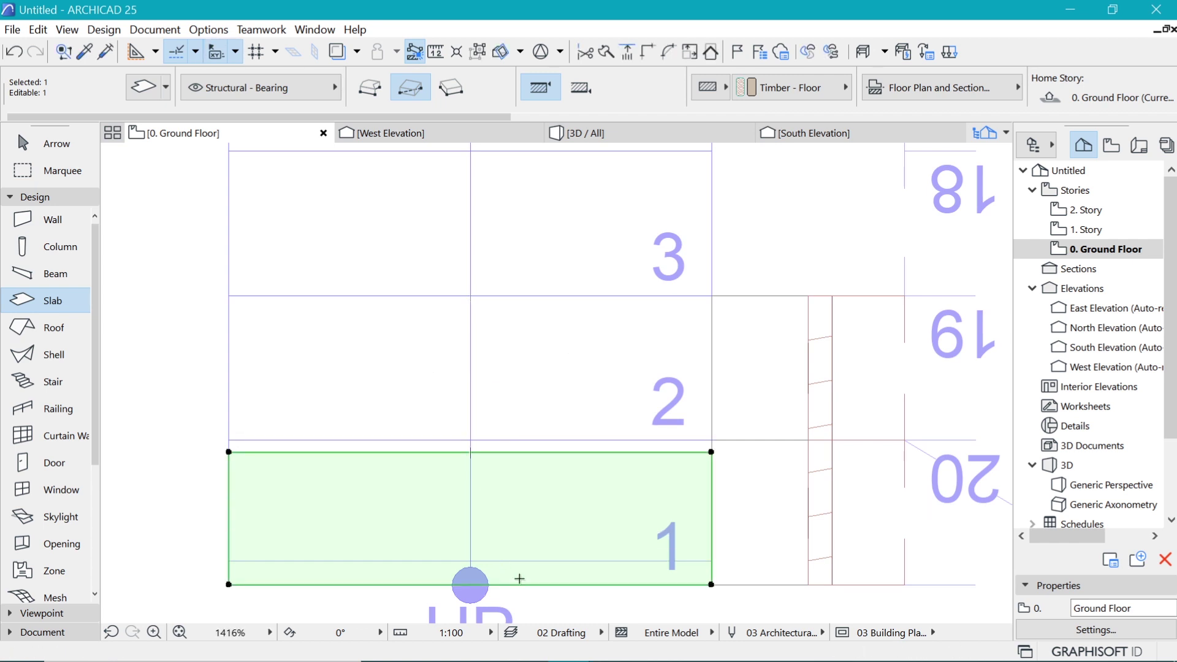
left_click(518, 564)
type("25")
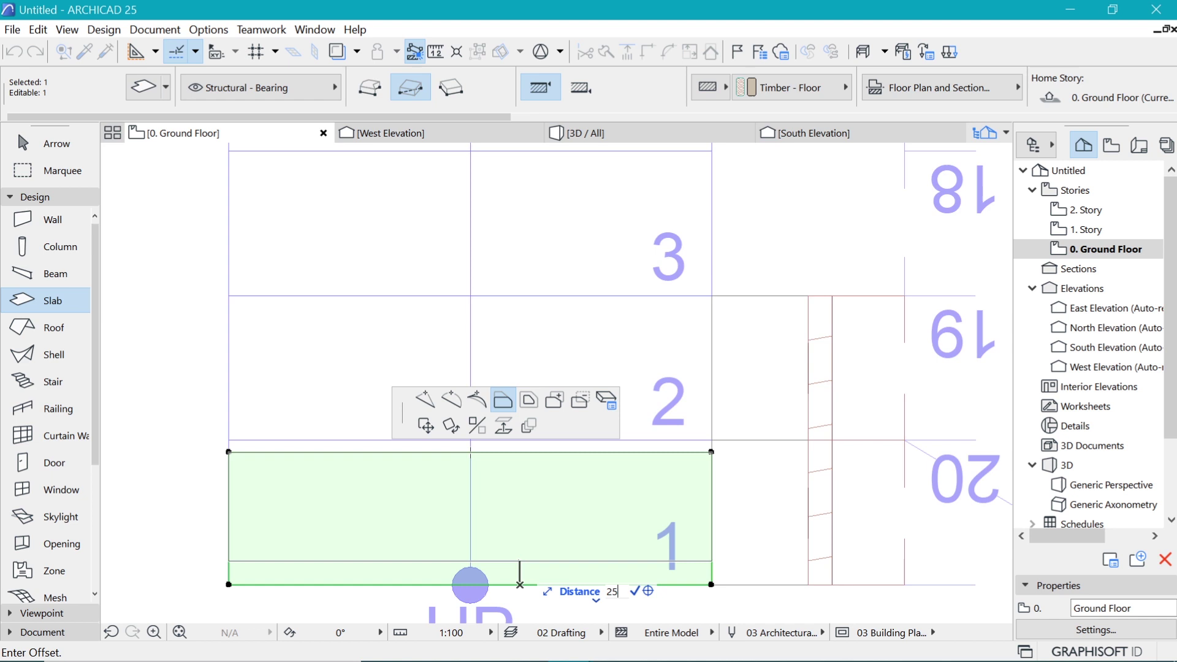
key("Return")
scroll(530, 429, "down", 2)
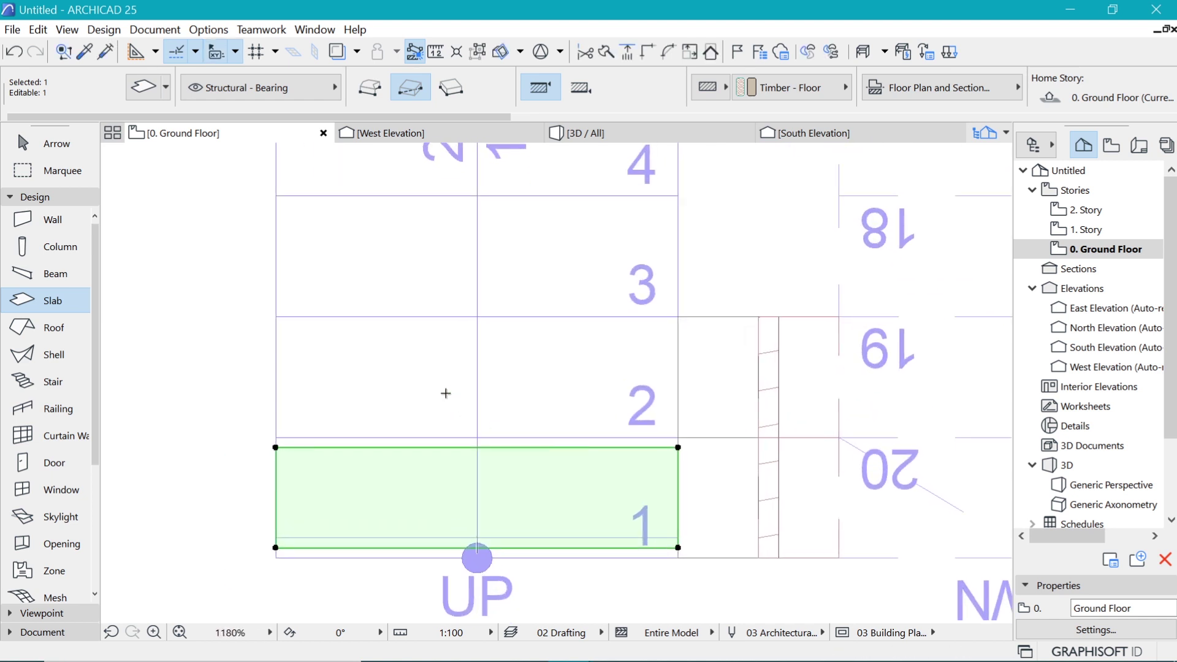
- Outline the full first tread with a rotated-rectangle polyline, starting along its front edge and closing at its back corner
key("Escape")
left_click(31, 197)
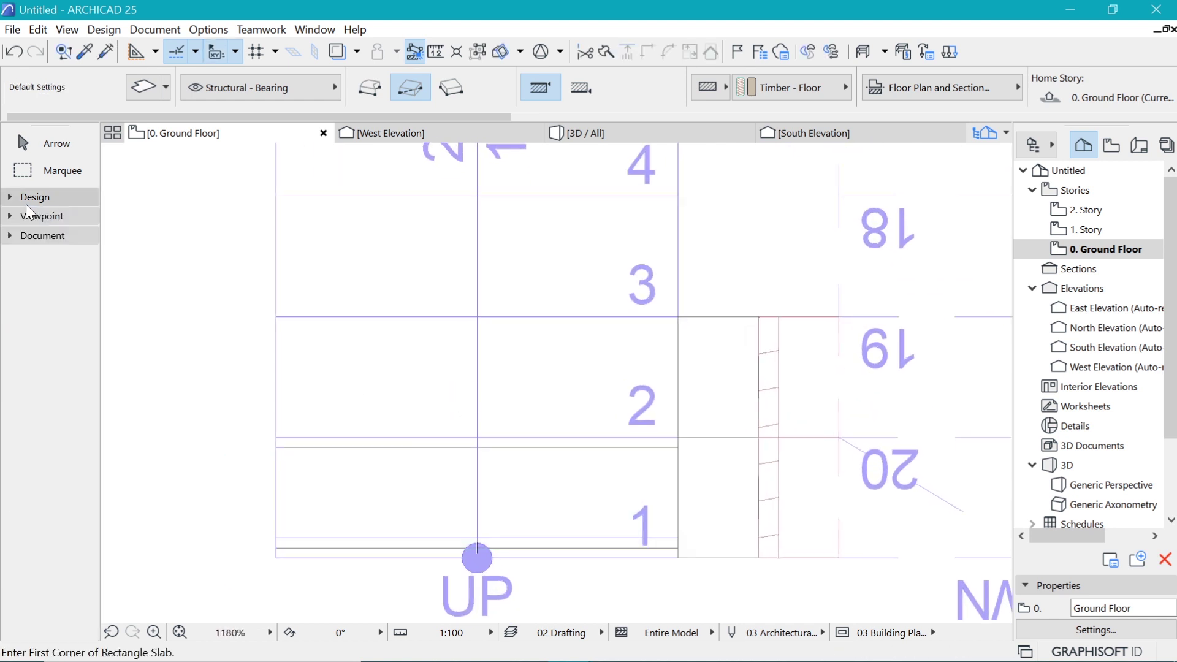
left_click(30, 235)
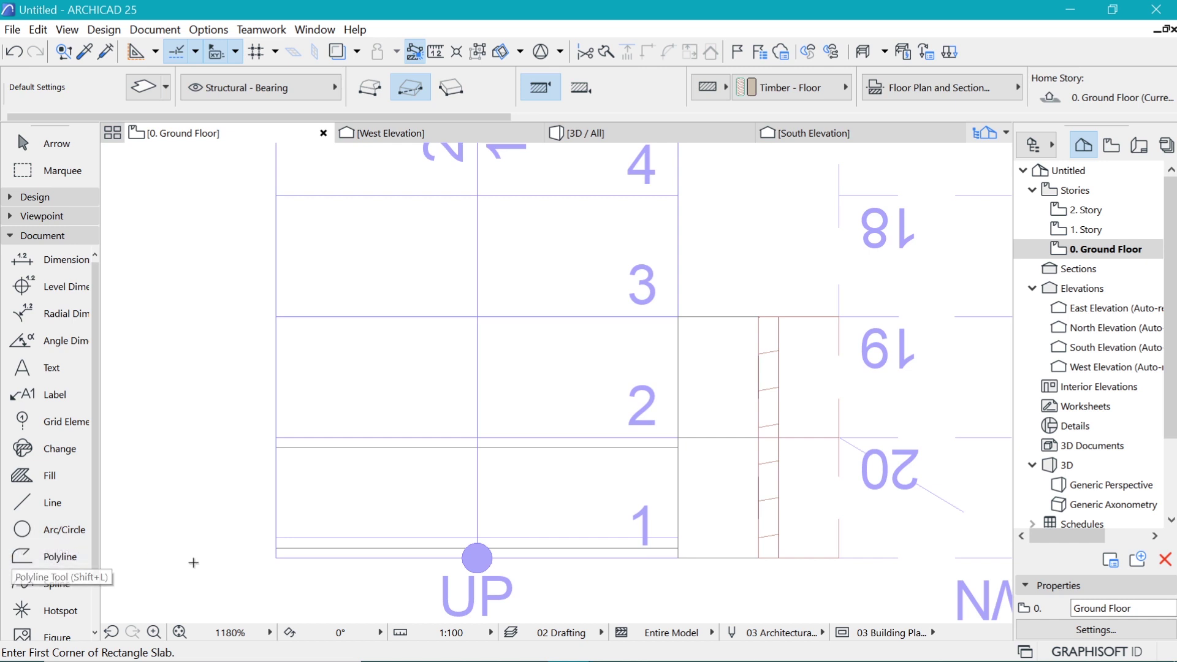
left_click(35, 561)
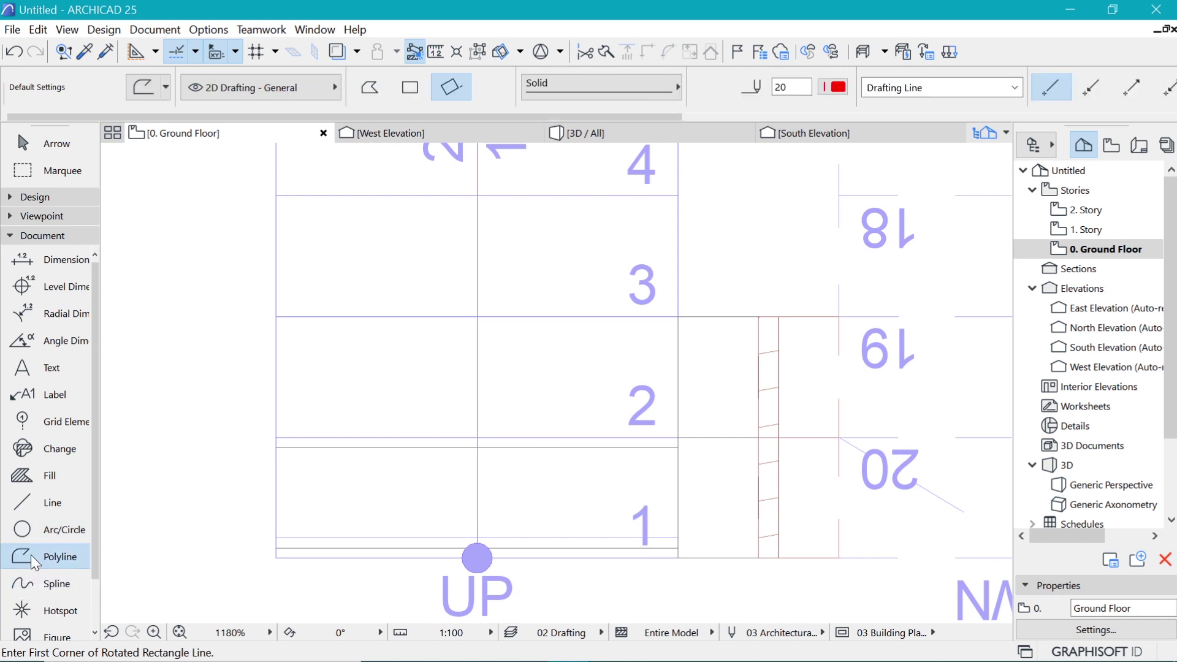
left_click(276, 557)
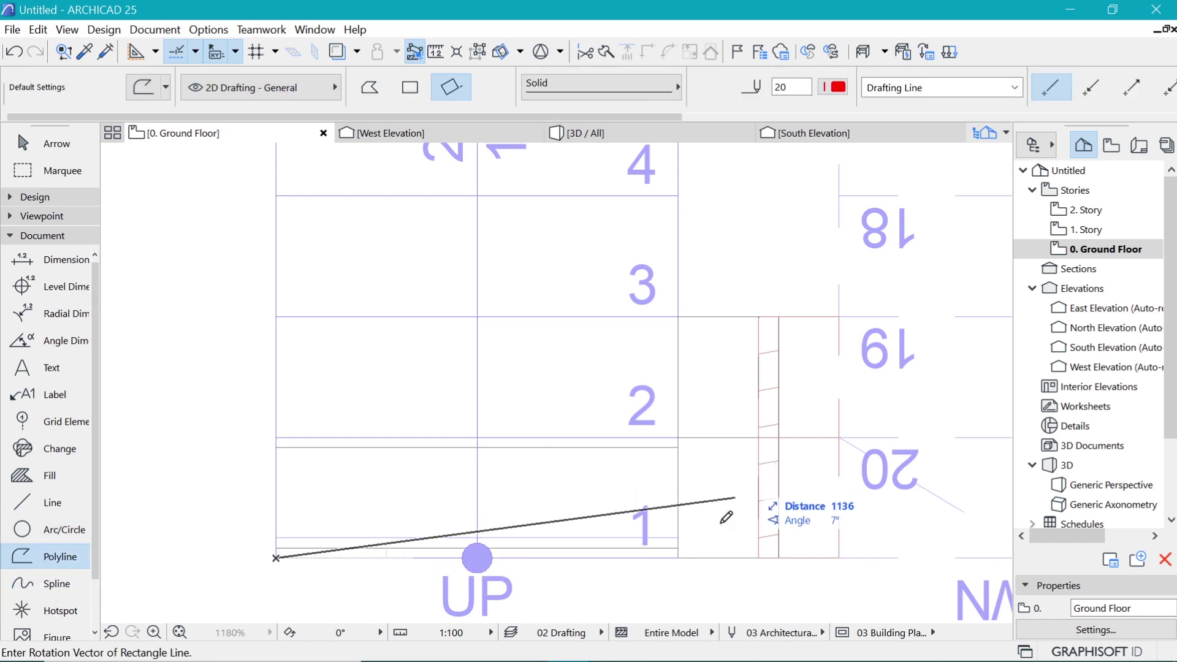
left_click(678, 558)
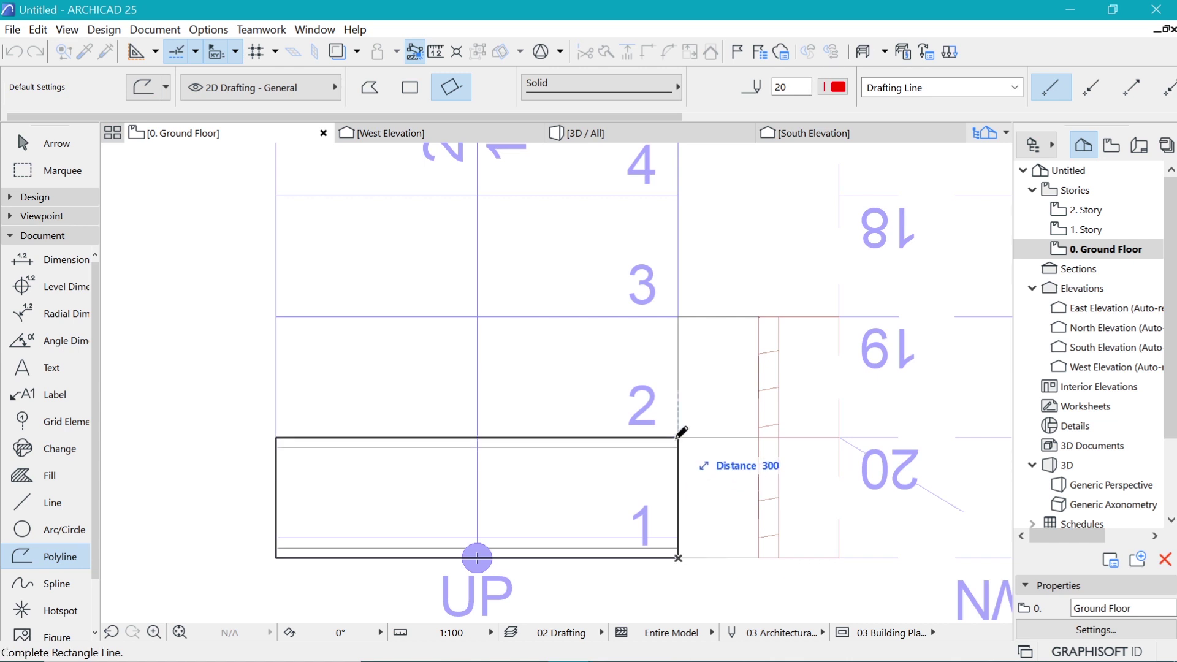
left_click(678, 437)
- Move the slab and its polyline outline together about 1570 straight down, clear of the stair
left_click(674, 449, "shift")
scroll(549, 376, "down", 5)
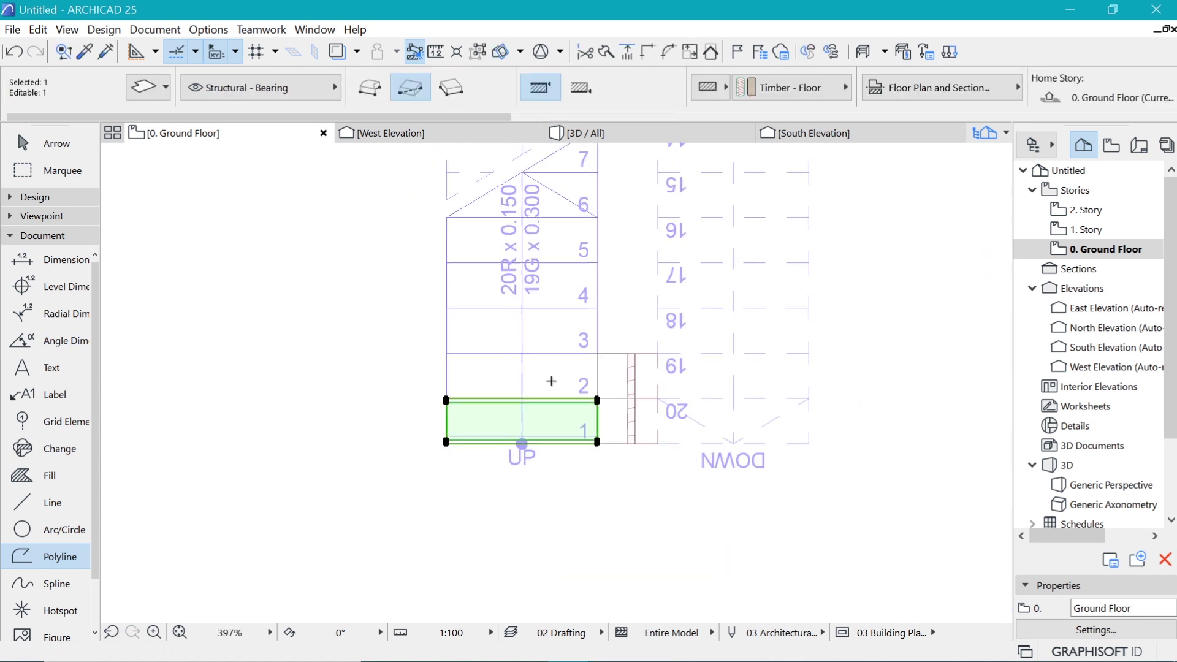
key("ctrl+d")
left_click(579, 390)
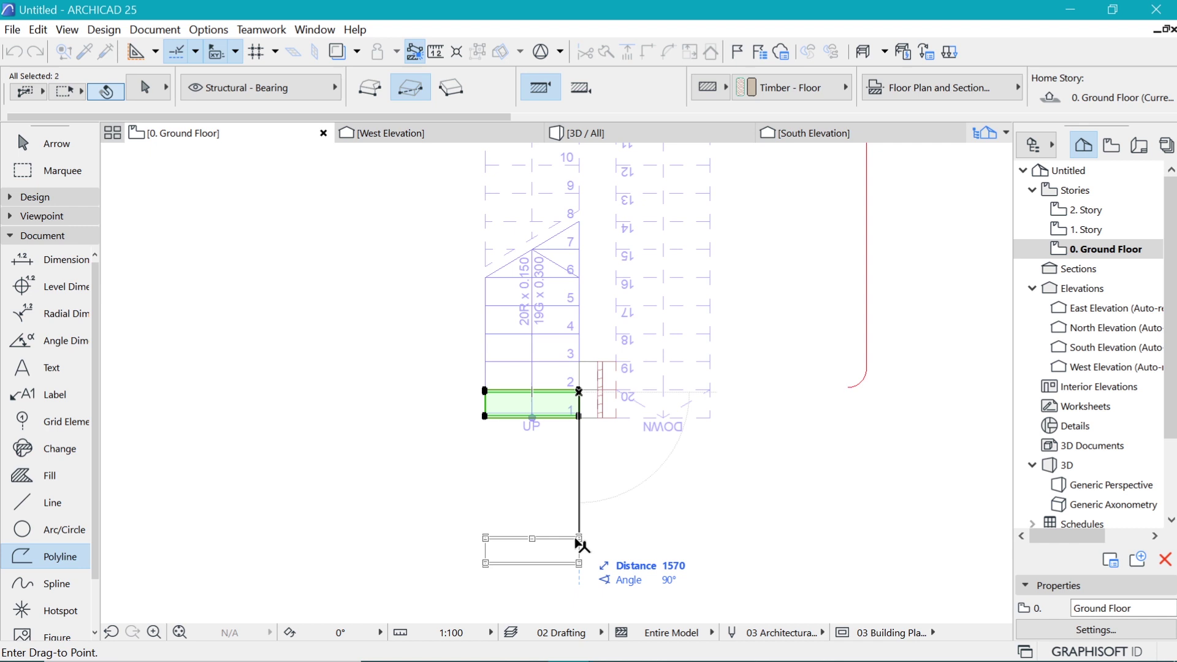
left_click(579, 537)
key("Escape")
- Save the narrowed slab alone as a Stair Tread library part named Tread 01 in the Embedded Library
scroll(552, 459, "down", 2)
scroll(536, 452, "up", 7)
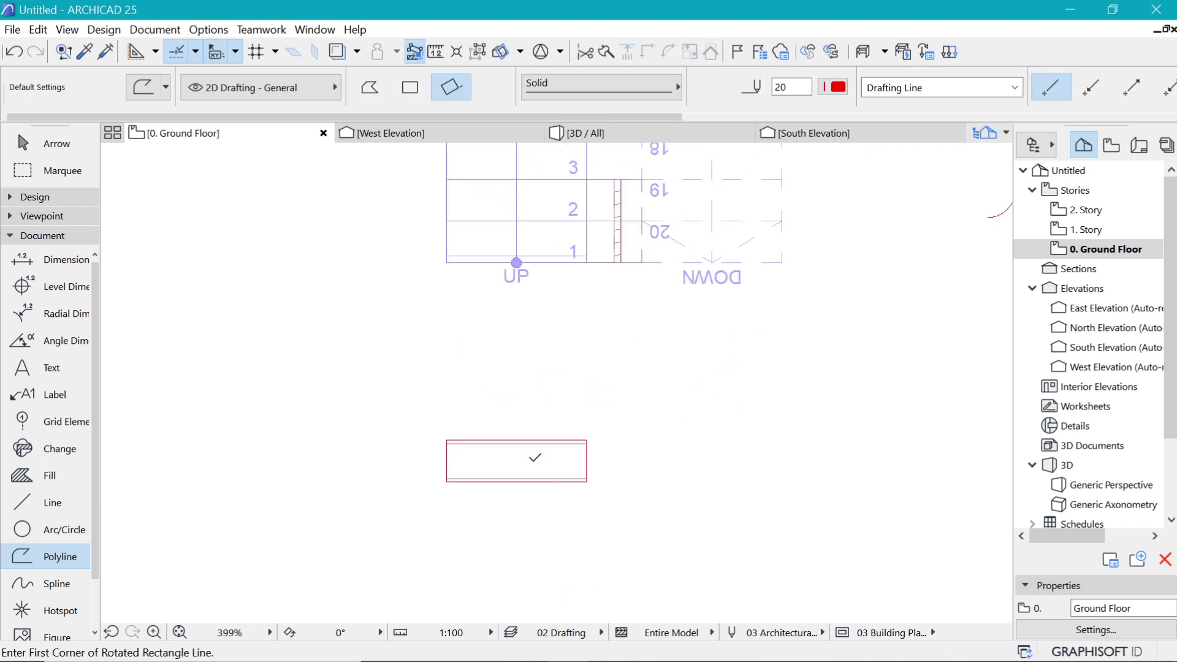
scroll(512, 445, "up", 1)
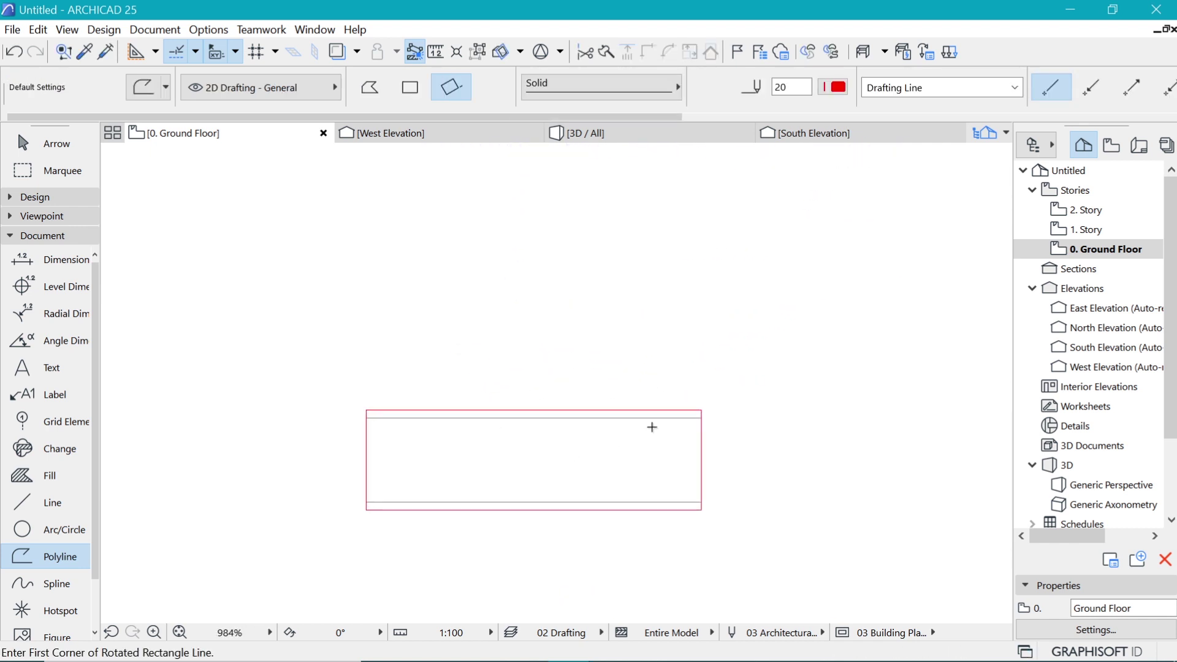
scroll(575, 412, "up", 1)
key("Escape")
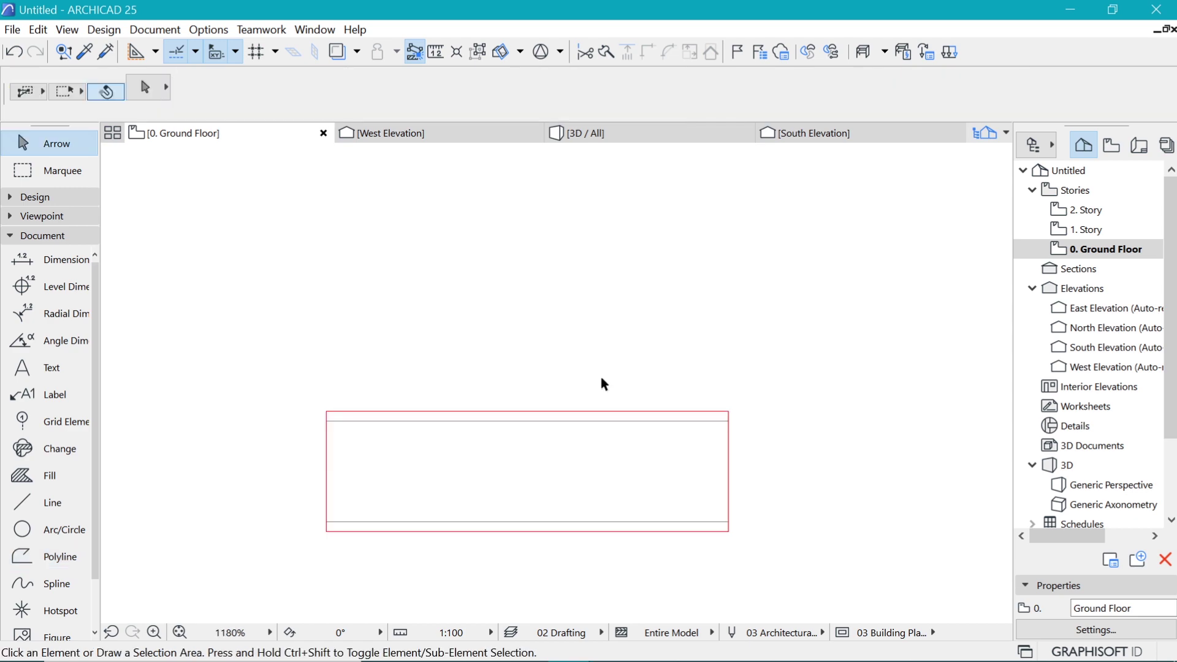
left_click(572, 429)
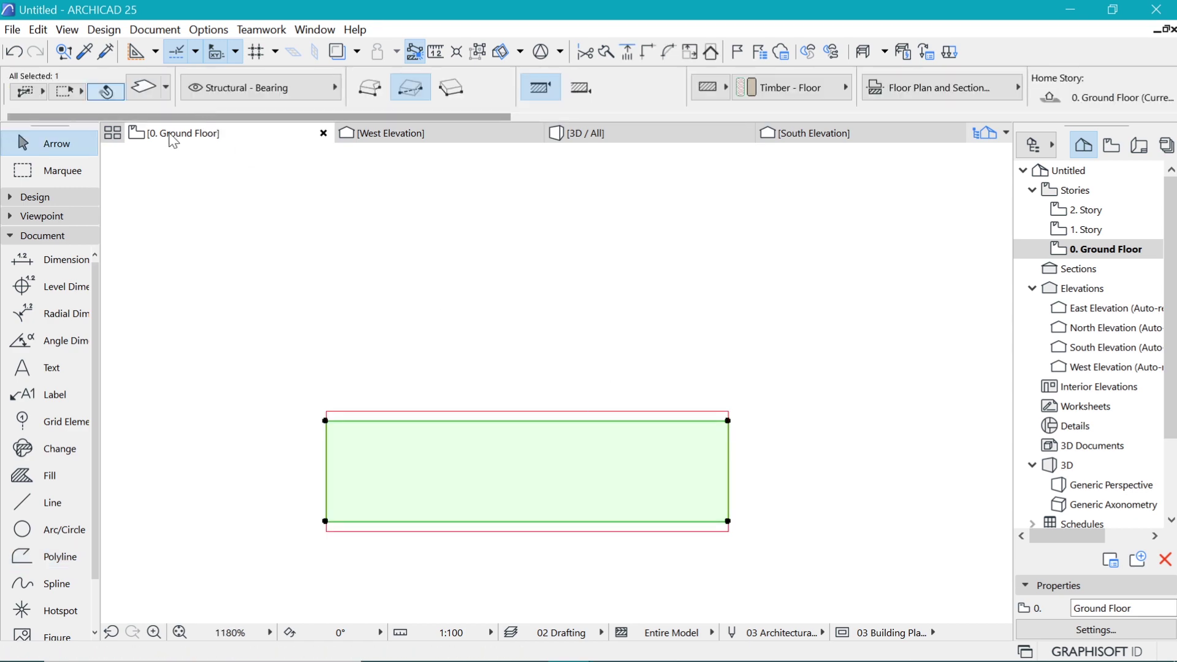
left_click(17, 13)
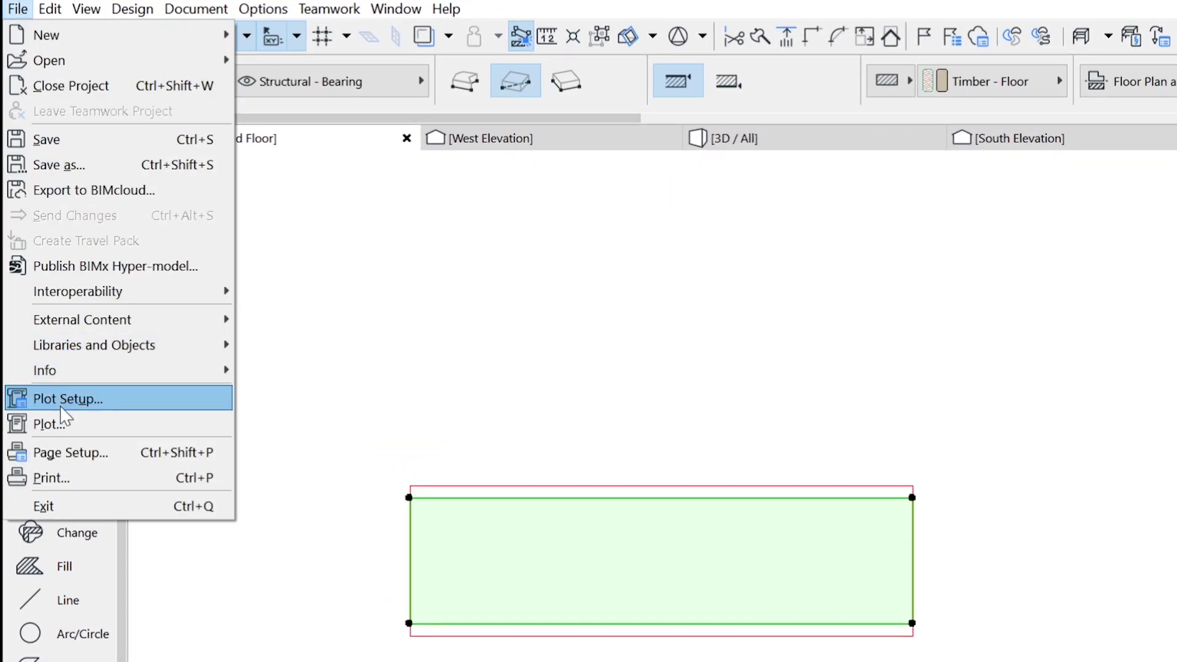
mouse_move(96, 355)
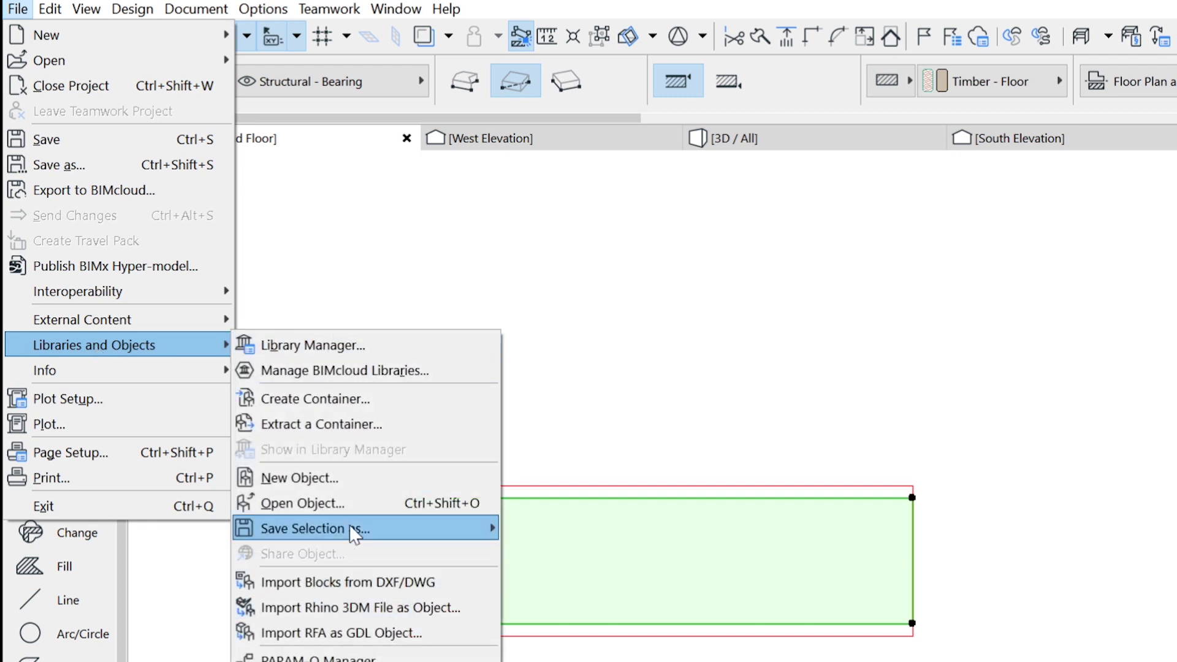
mouse_move(351, 527)
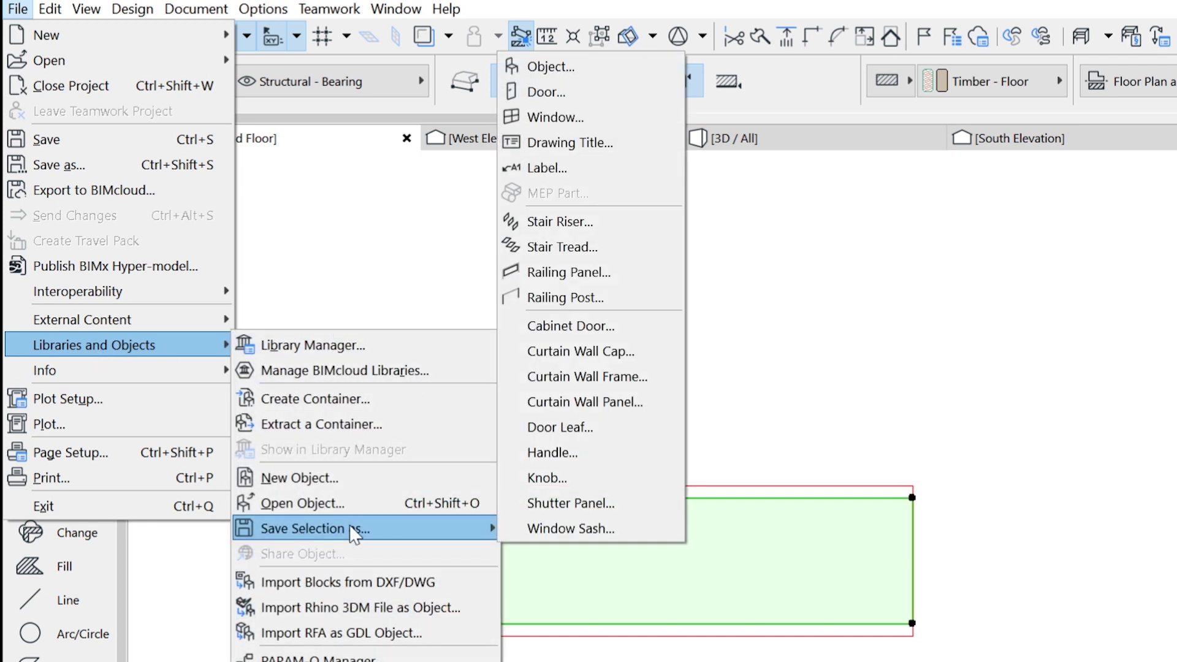
left_click(592, 248)
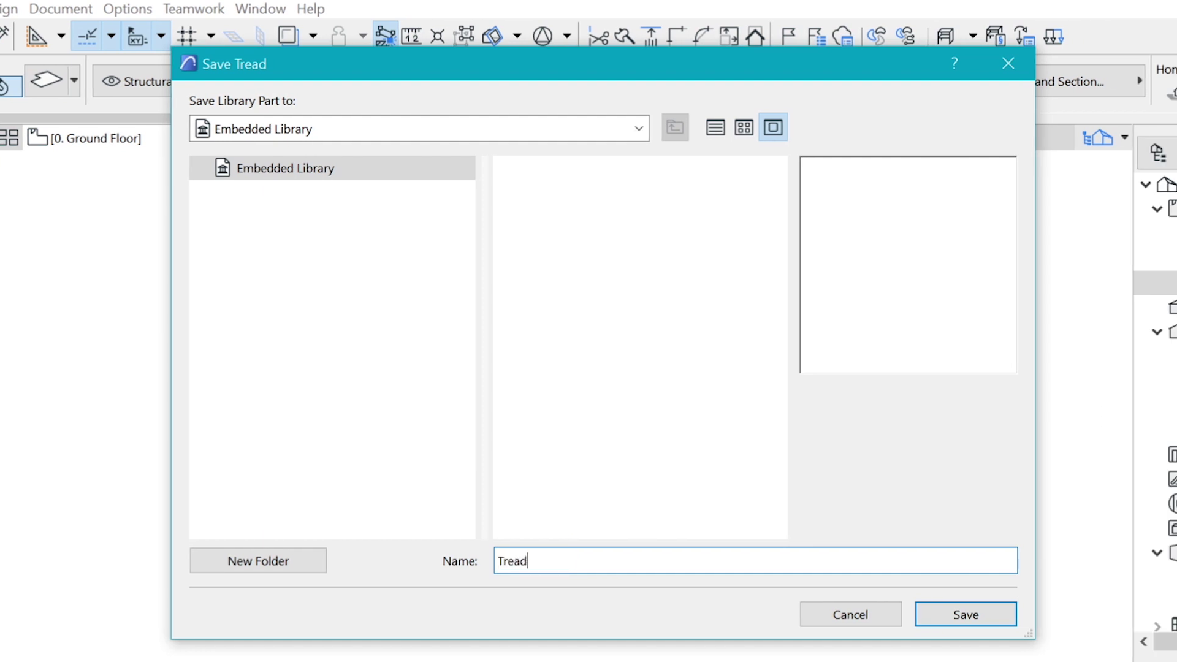
left_click(930, 618)
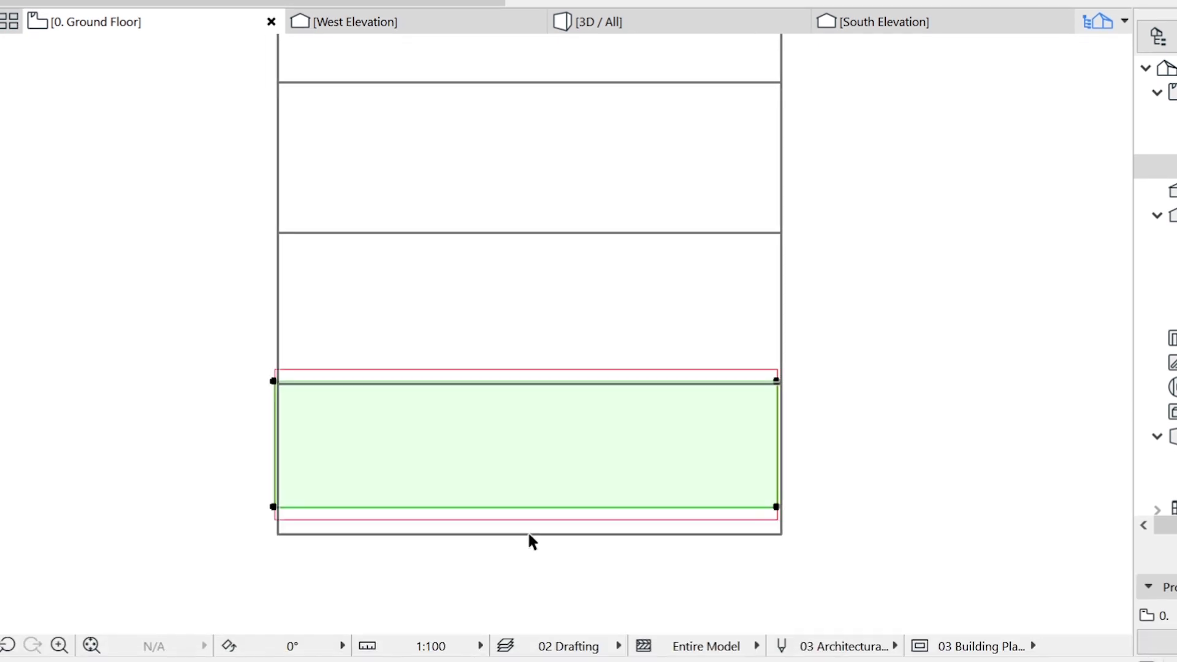
- Align the tread template with the polyline outline, set its front edge midpoint and front right corner, and accept the object parameters
mouse_move(529, 534)
left_mouse_down()
mouse_move(631, 447)
mouse_move(452, 473)
mouse_move(519, 548)
mouse_move(486, 525)
mouse_move(536, 522)
left_mouse_up()
scroll(495, 526, "up", 1)
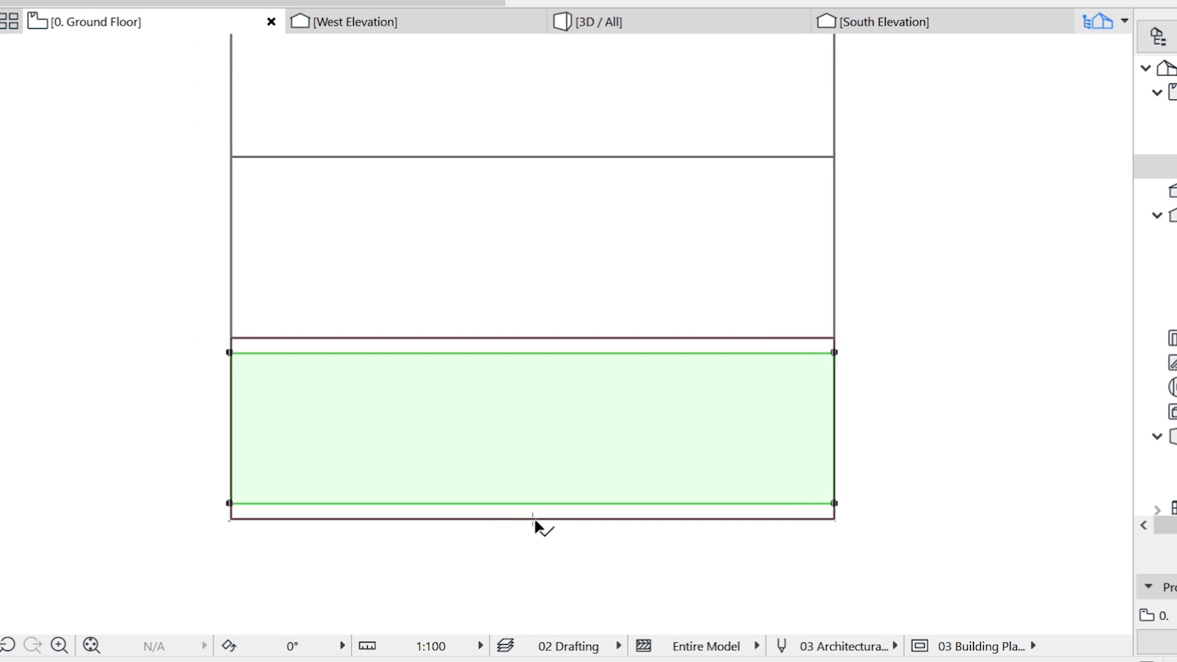
left_click(532, 519)
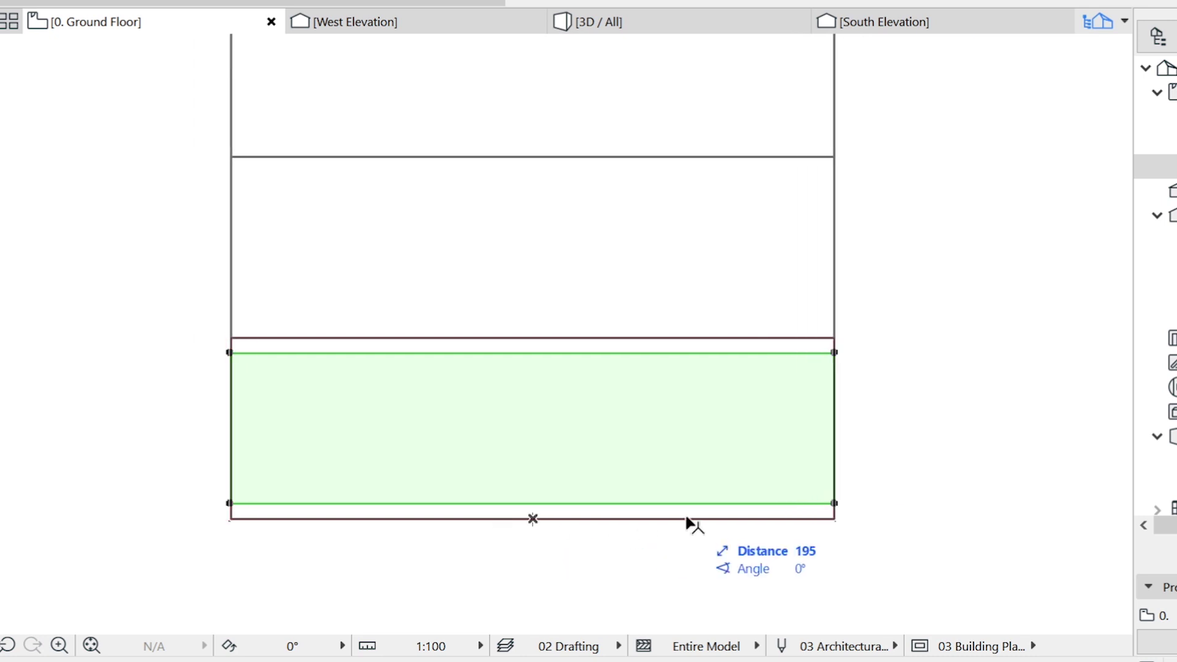
left_click(833, 520)
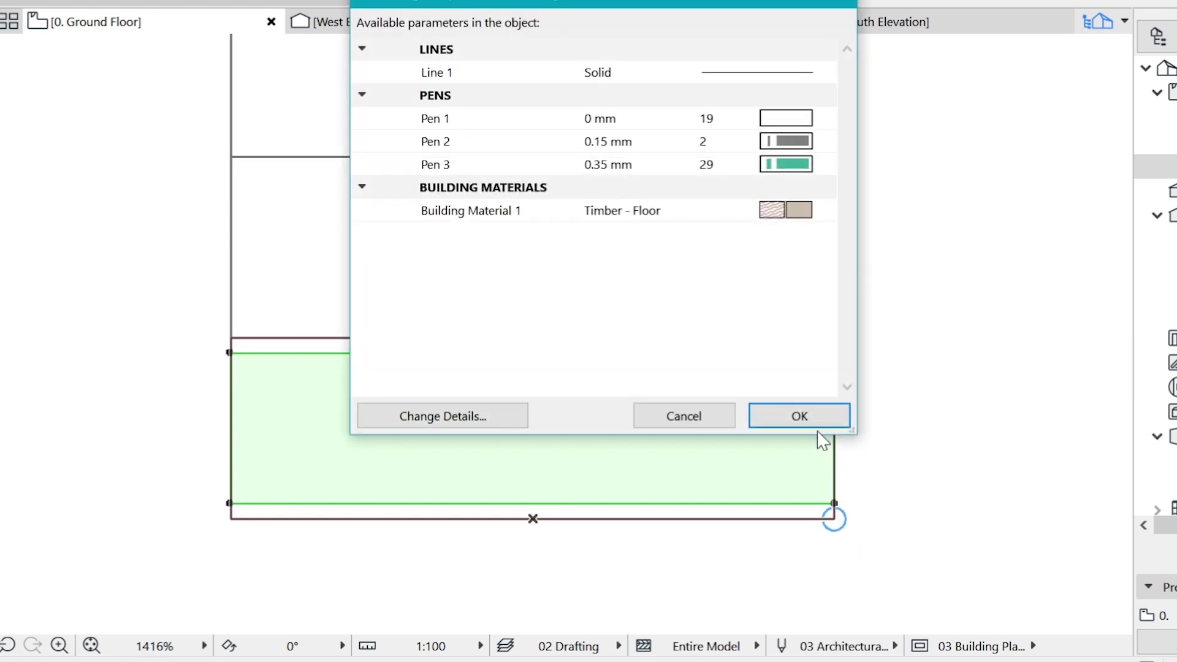
left_click(799, 416)
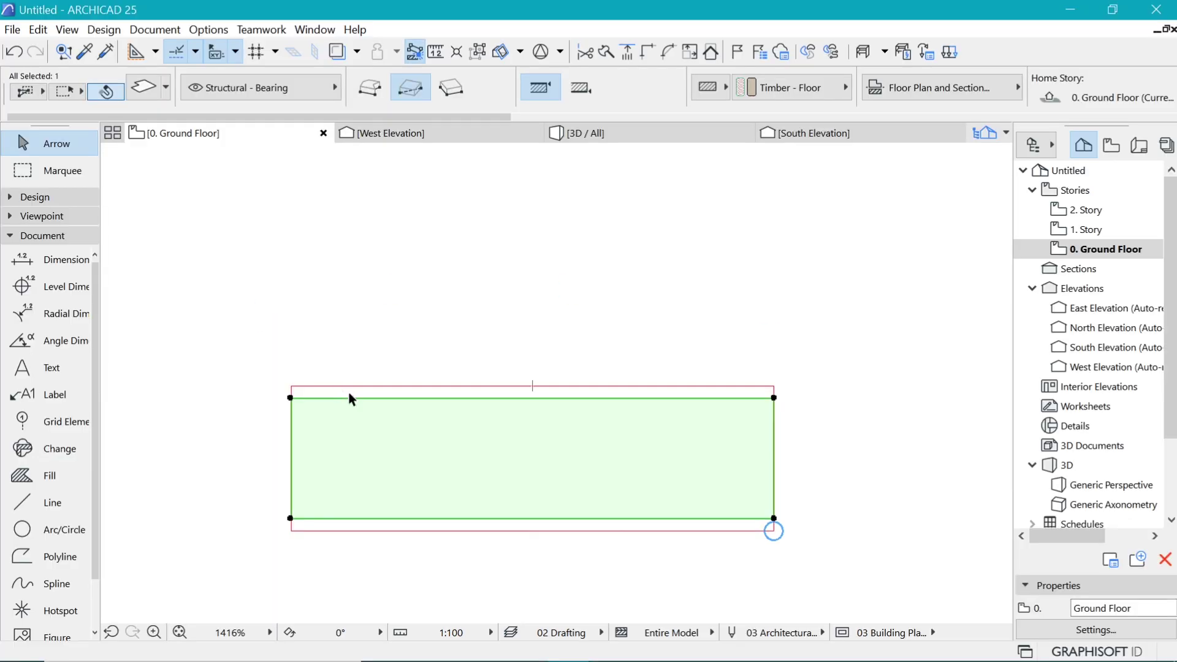
- In the 3D view, set the stair's tread finish to the custom Tread 01 component
scroll(441, 512, "down", 6)
left_click(638, 137)
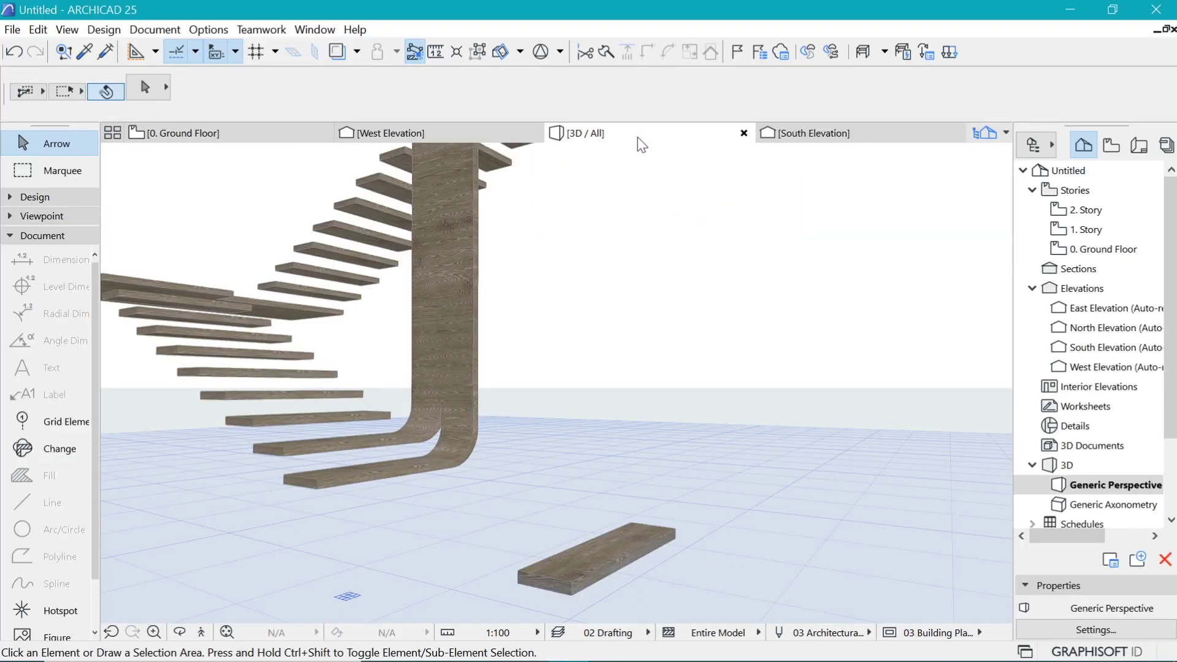
scroll(383, 227, "up", 3)
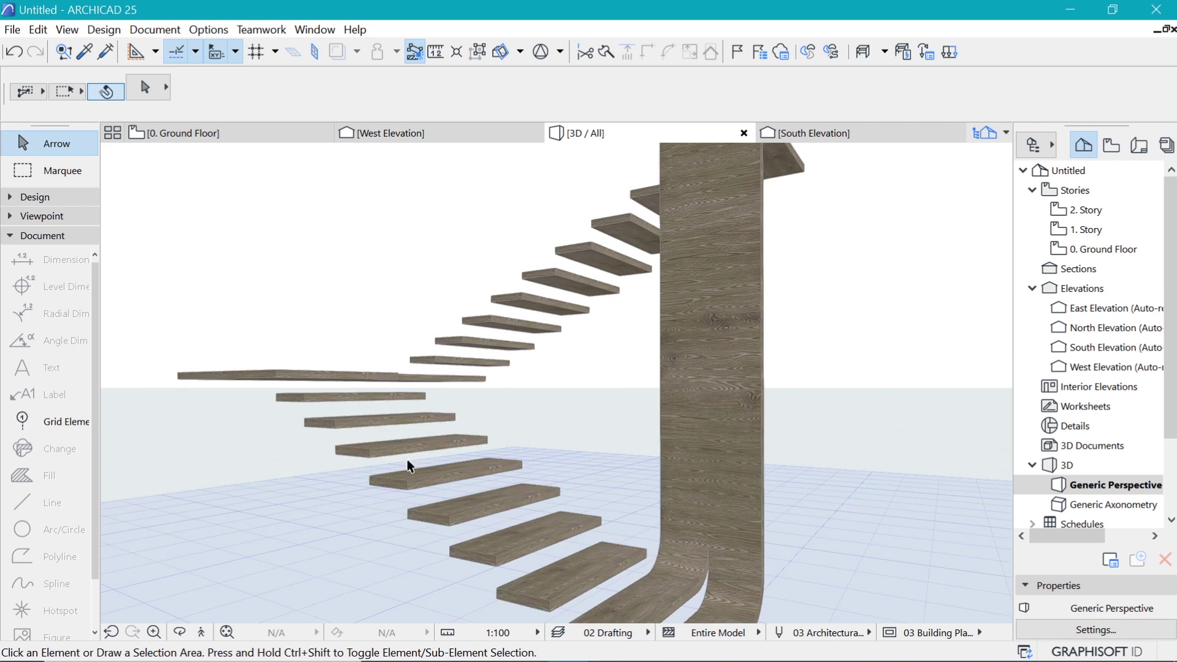
left_click(410, 460)
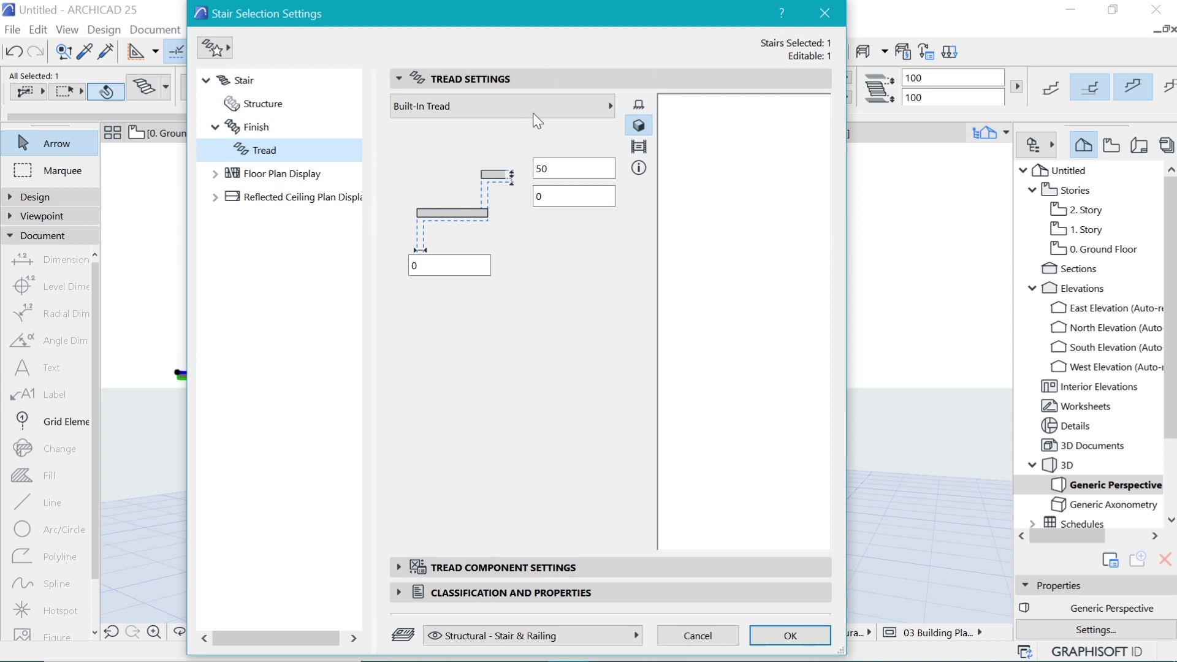
left_click(533, 113)
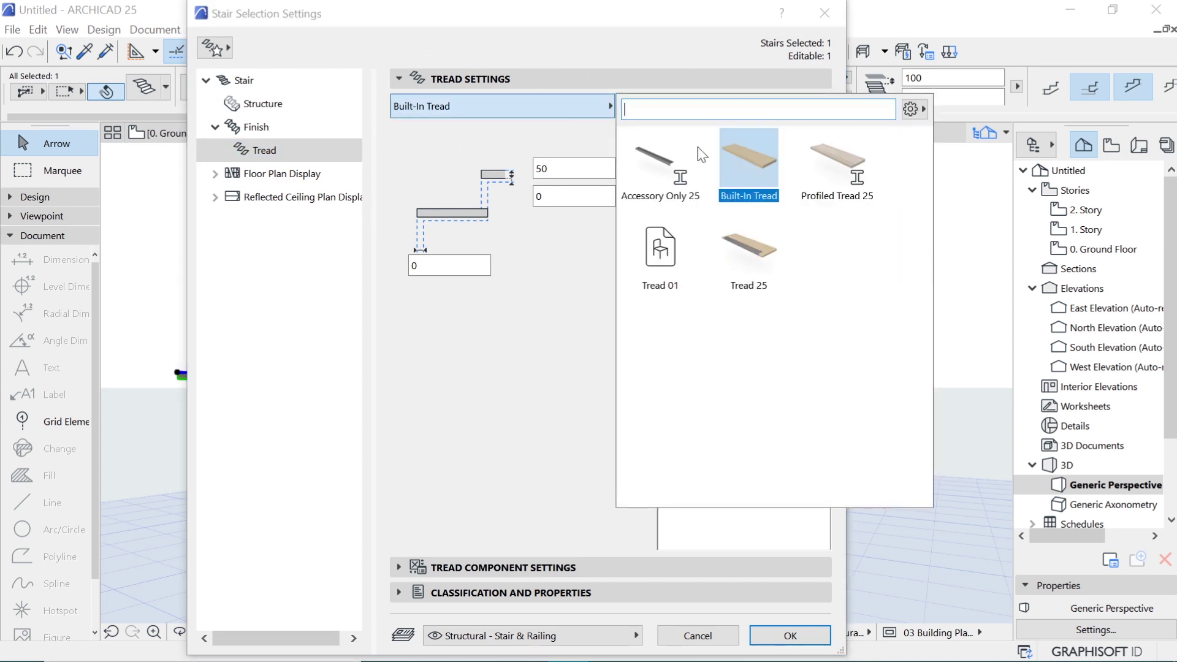
left_click(660, 276)
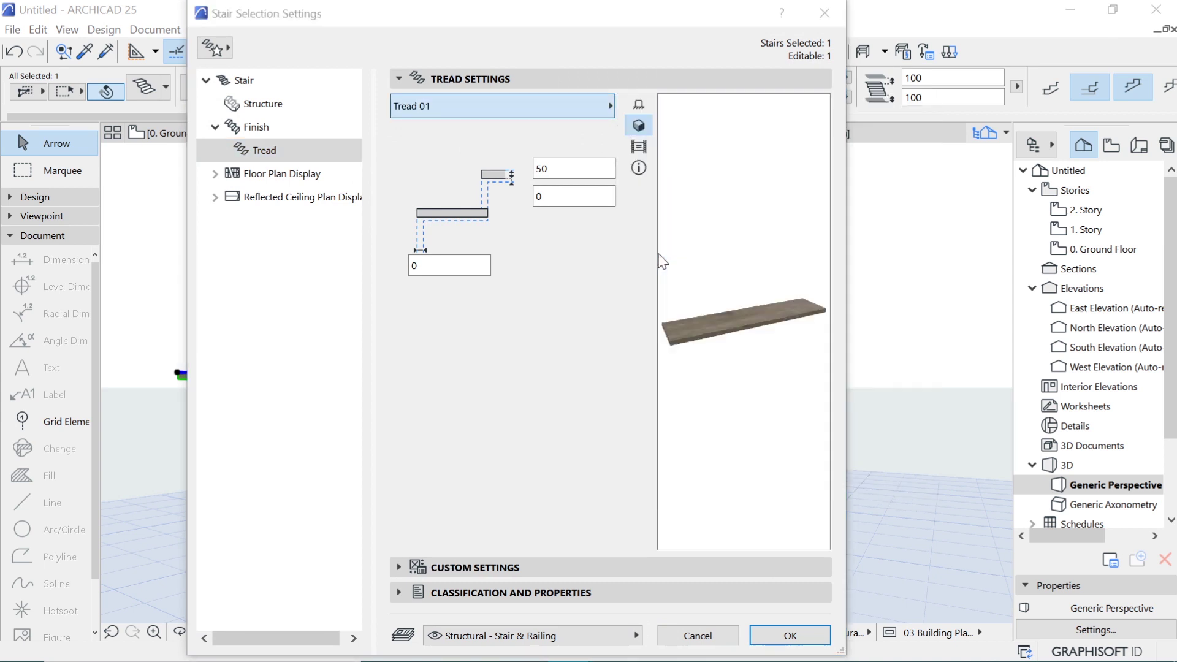
left_click(791, 636)
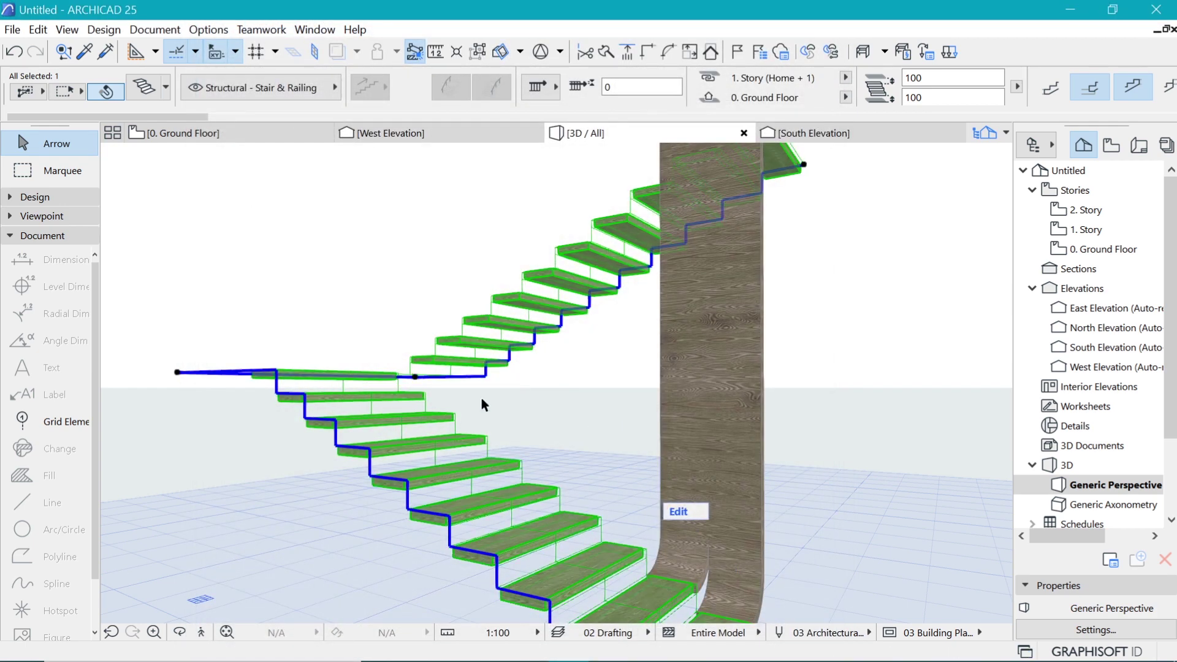
- Adjust the first shell's extrusion length at its lower end so its side edges line up with the bottom tread
scroll(482, 402, "down", 3)
scroll(558, 468, "up", 4)
left_click(754, 437)
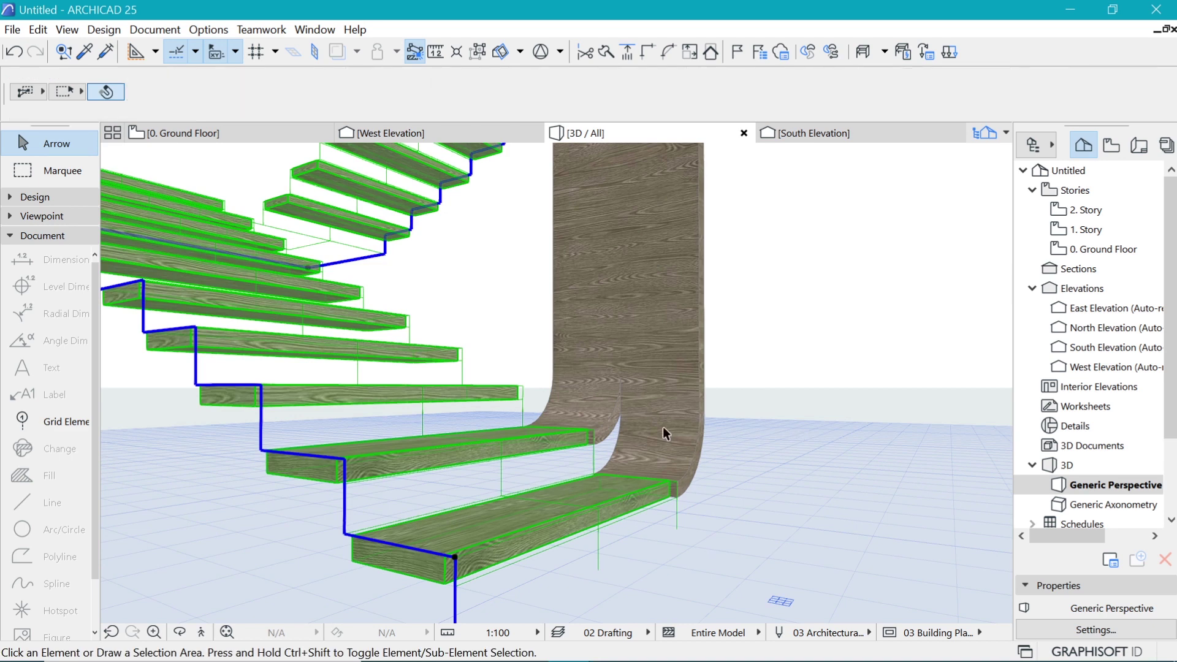
left_click(663, 426)
scroll(642, 458, "up", 5)
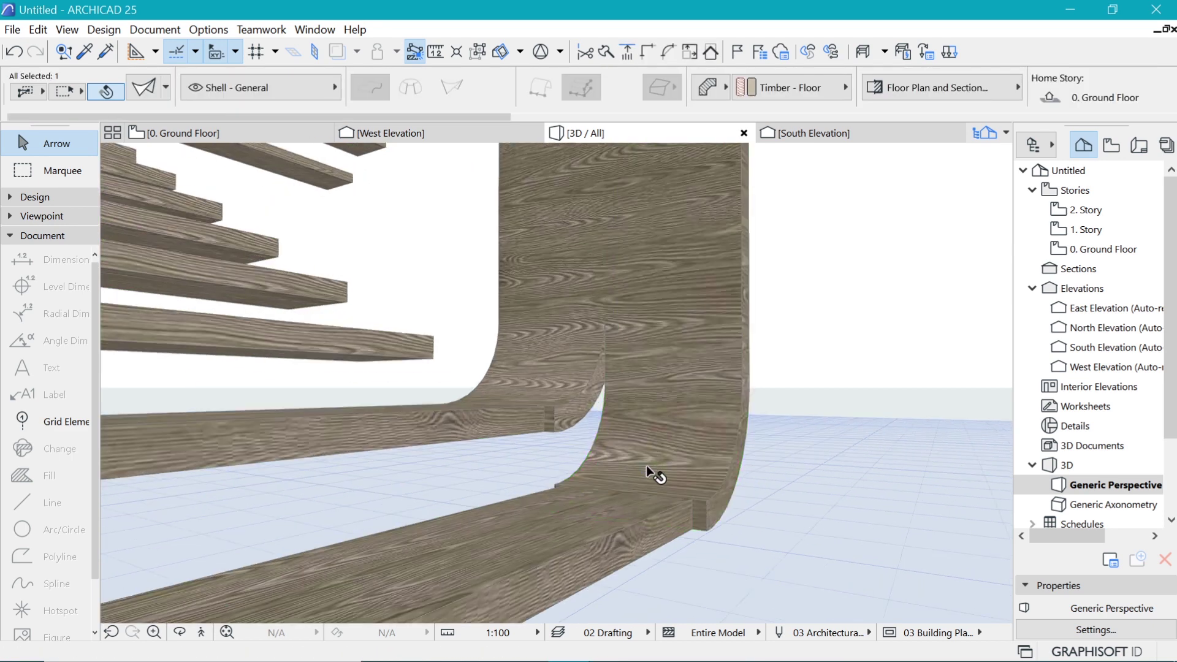
scroll(649, 469, "up", 4)
left_click(756, 527)
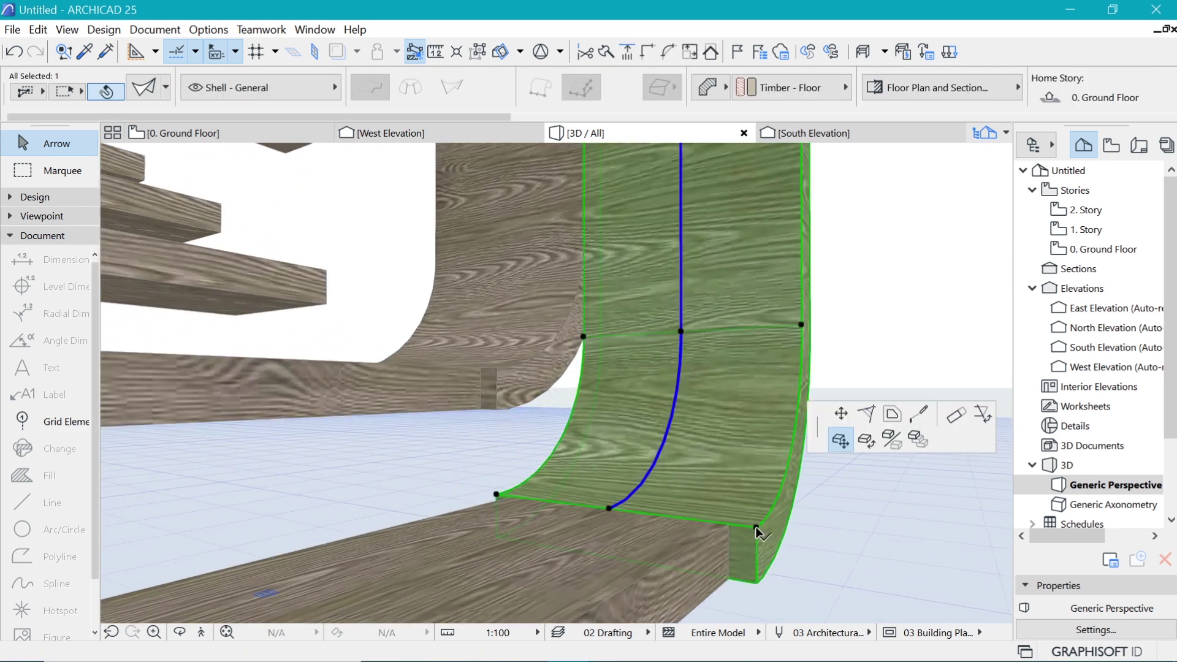
left_click(956, 415)
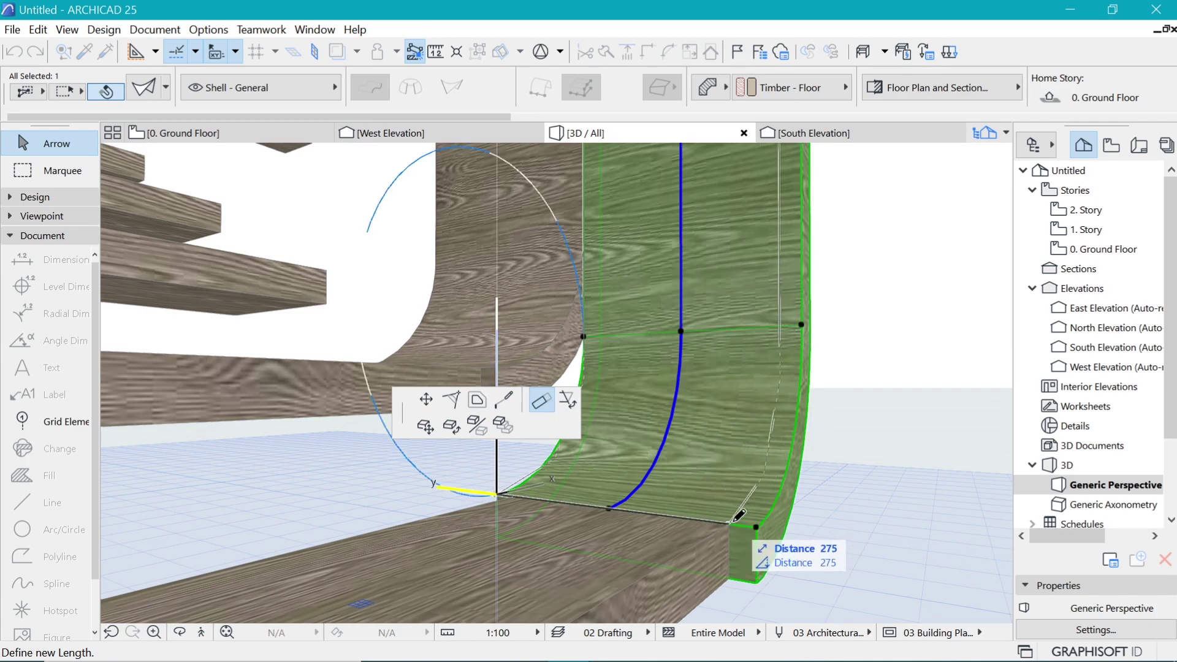
left_click(733, 520)
left_click(496, 494)
left_click(707, 583)
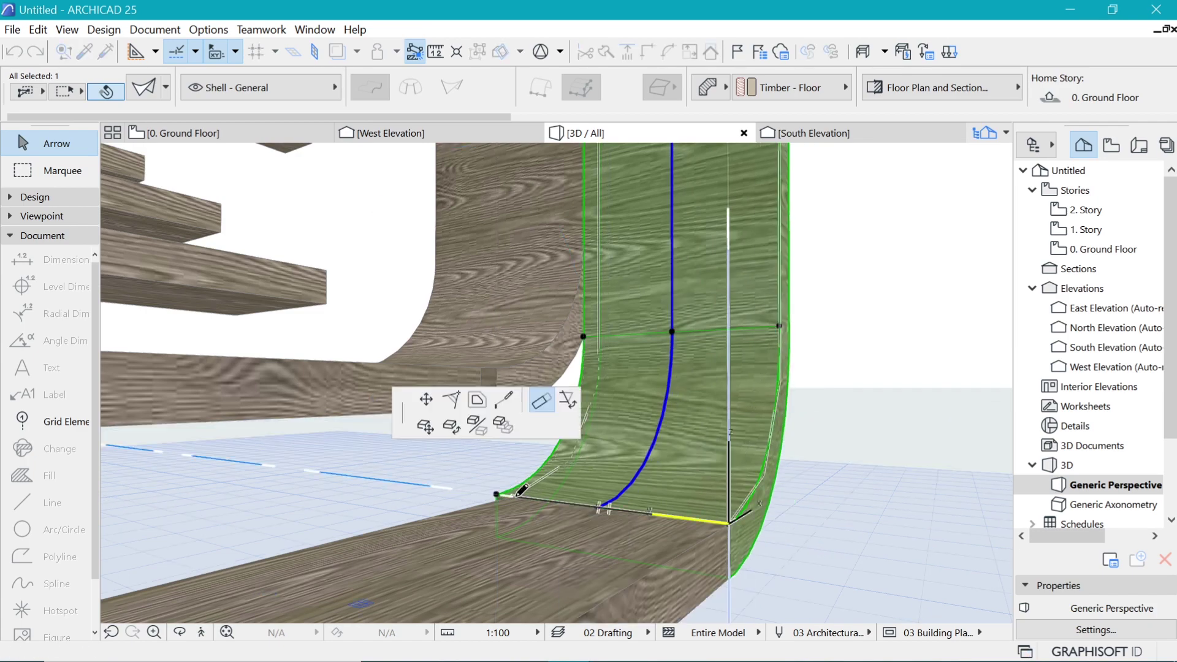
key("Escape")
- Adjust the second shell's extrusion length so its side edges line up with the second tread
middle_click_drag(409, 165, 526, 320)
scroll(526, 320, "up", 3)
scroll(539, 303, "down", 3)
middle_click_drag(417, 383, 388, 242)
left_click(662, 433)
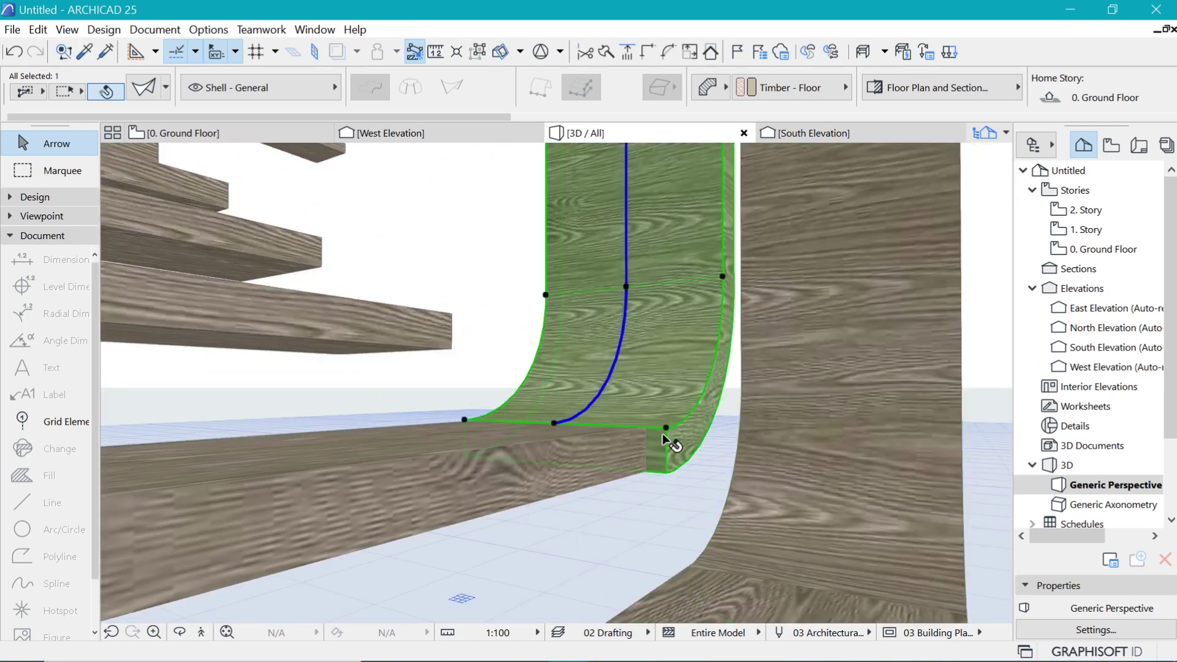
left_click(665, 428)
left_click(645, 426)
left_click(464, 420)
left_click(606, 529)
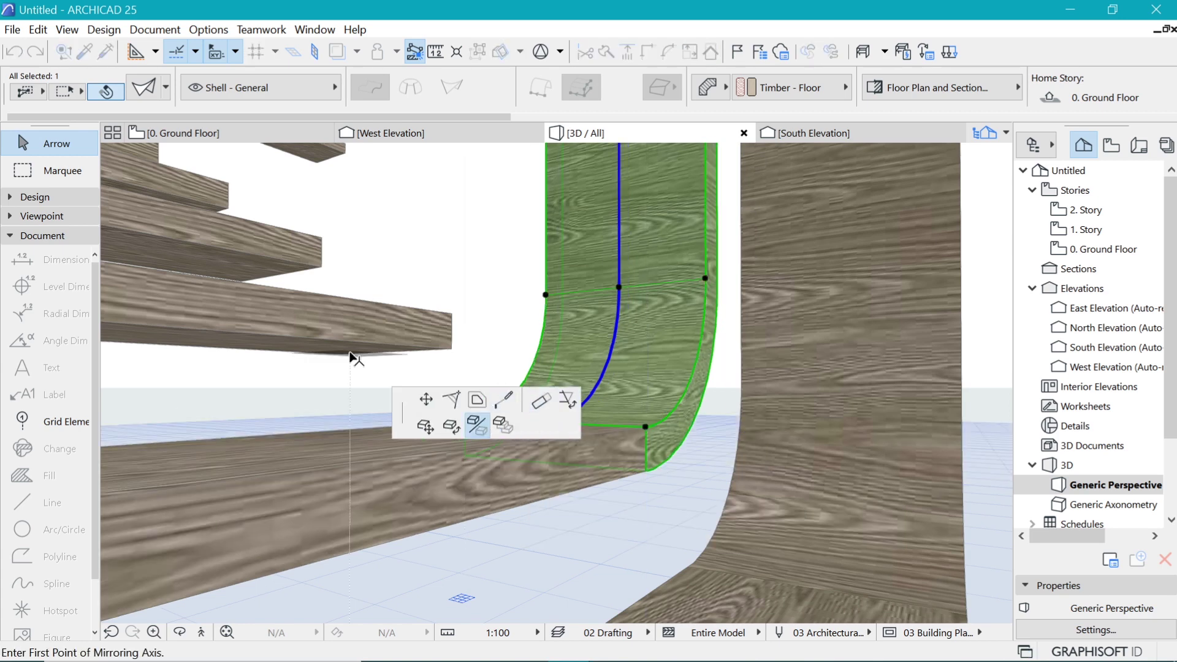
left_click(535, 395)
middle_click_drag(524, 467, 257, 501, "shift")
scroll(282, 504, "down", 5)
left_click(377, 488)
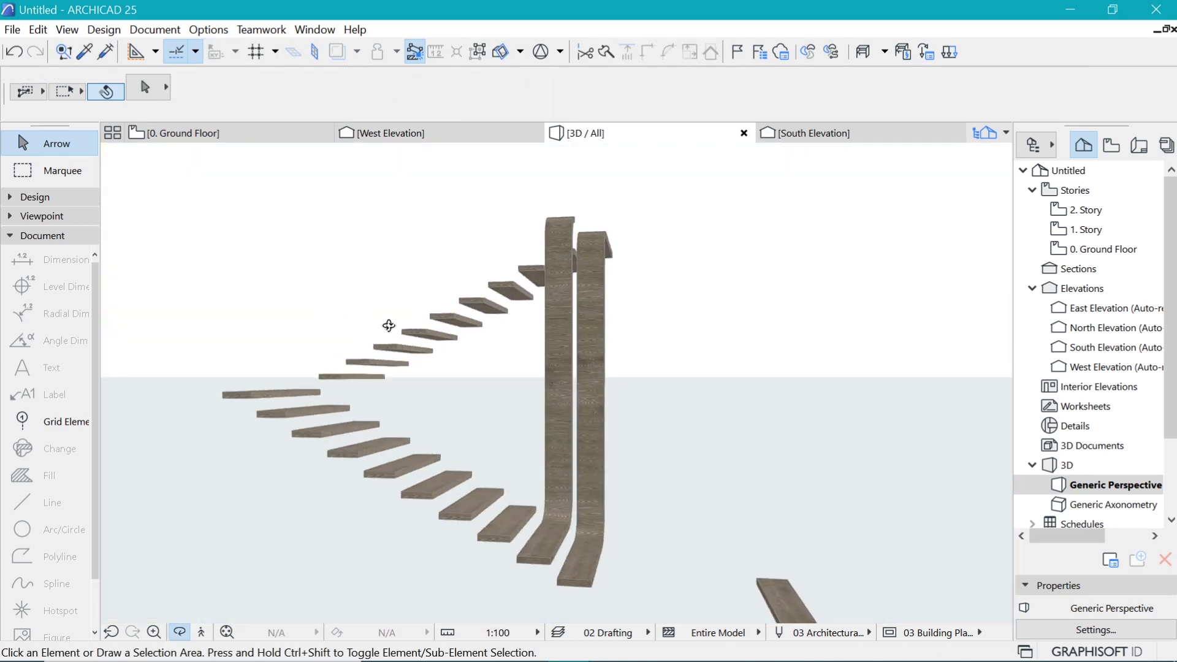
- Lower the end node of the second shell's top curve to the level of the second tread from the top
middle_click_drag(389, 326, 466, 382, "shift")
middle_click_drag(581, 361, 288, 364, "shift")
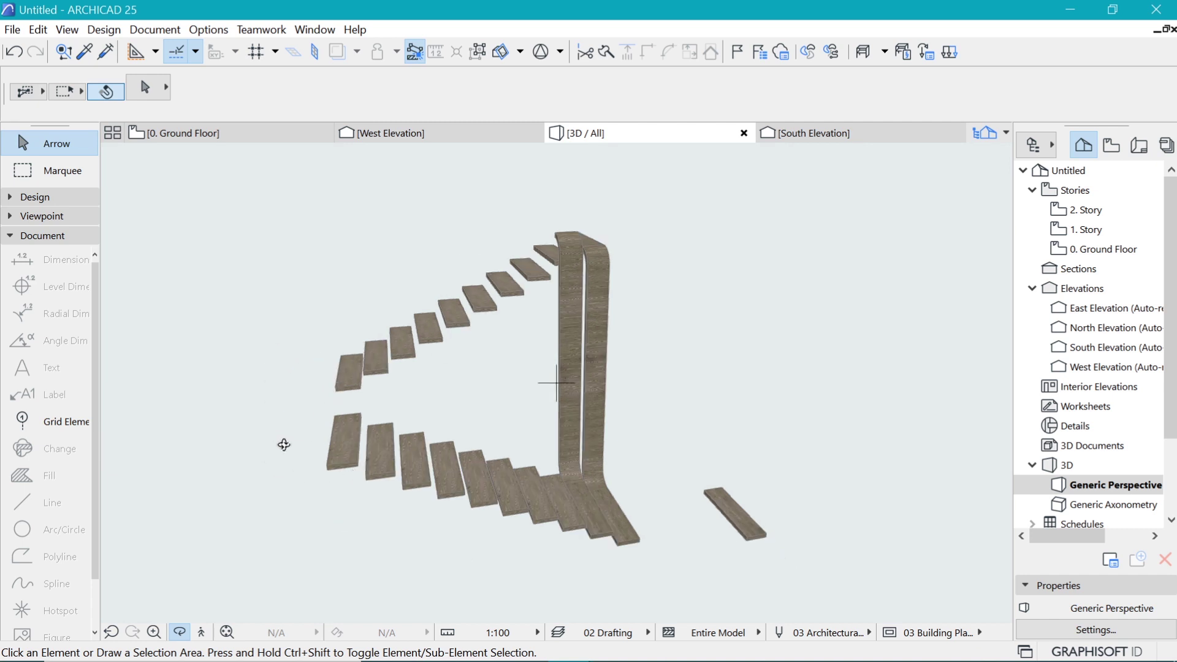
middle_click_drag(289, 466, 564, 421, "shift")
scroll(558, 377, "up", 4)
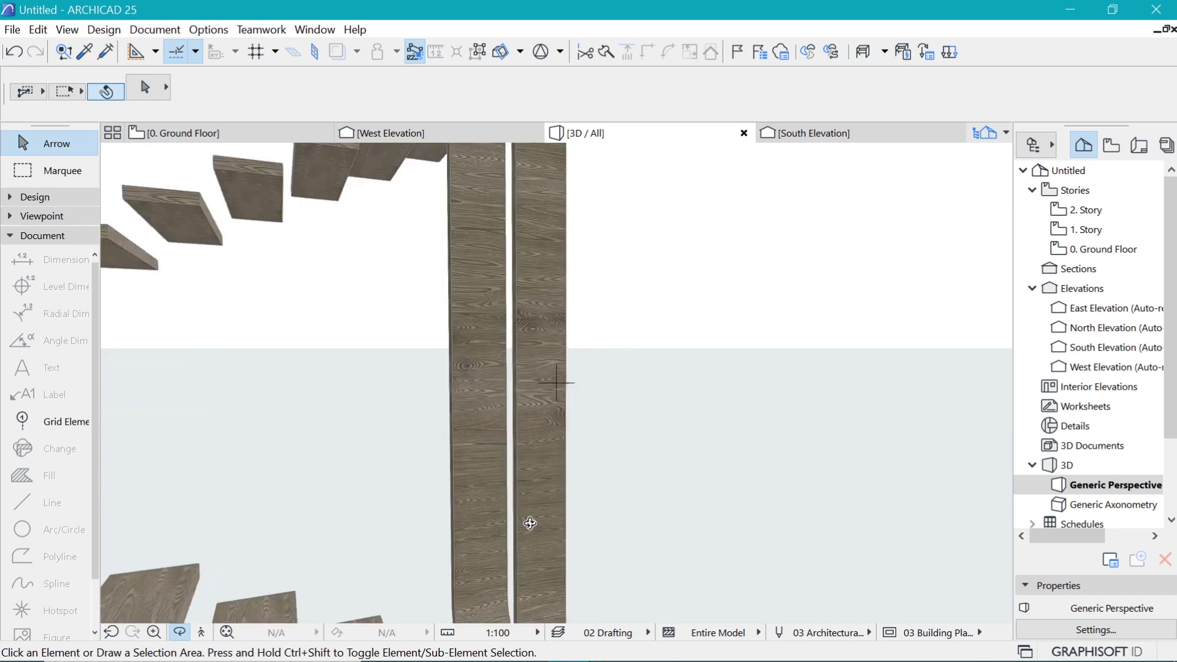
scroll(528, 522, "down", 1)
left_click_drag(511, 204, 616, 418)
scroll(615, 418, "down", 3)
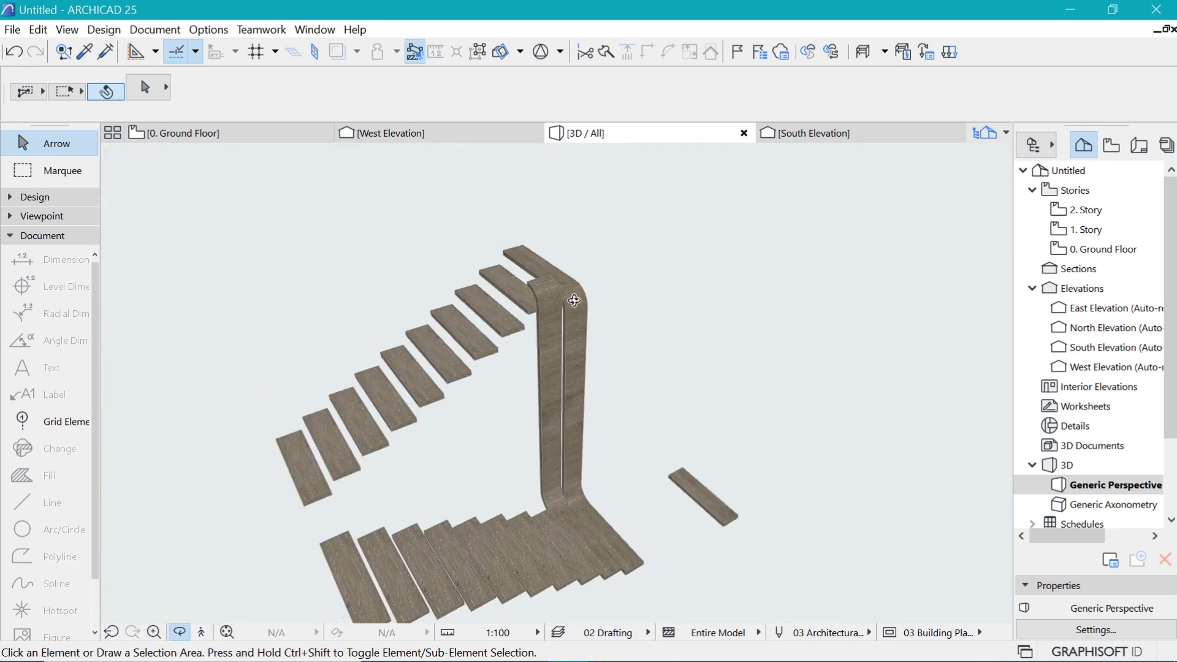
middle_click_drag(572, 296, 594, 240, "shift")
scroll(473, 336, "up", 5)
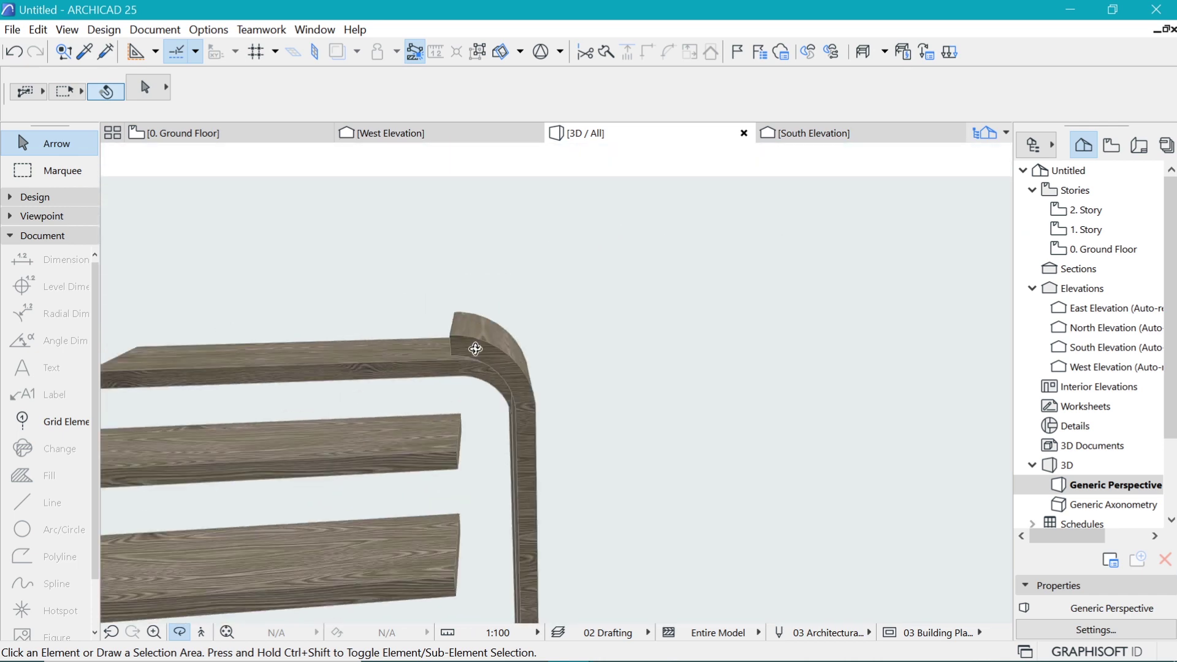
left_click(448, 331)
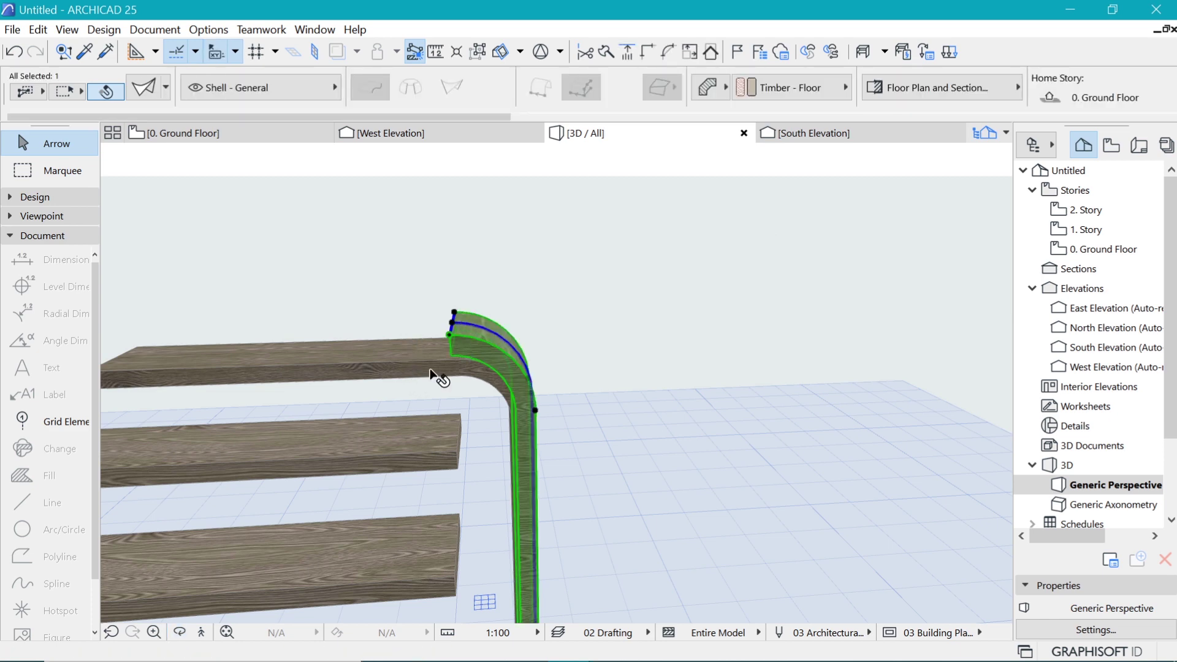
scroll(431, 374, "up", 3)
middle_click_drag(433, 344, 481, 326, "shift")
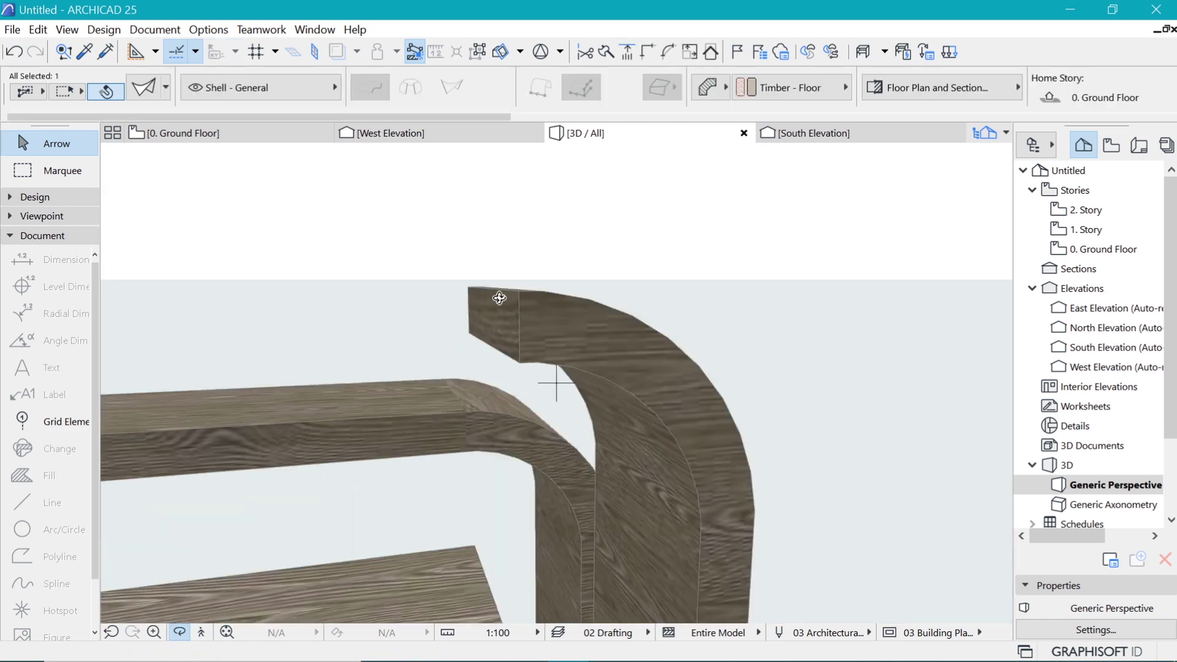
scroll(426, 263, "down", 3)
scroll(427, 262, "up", 1)
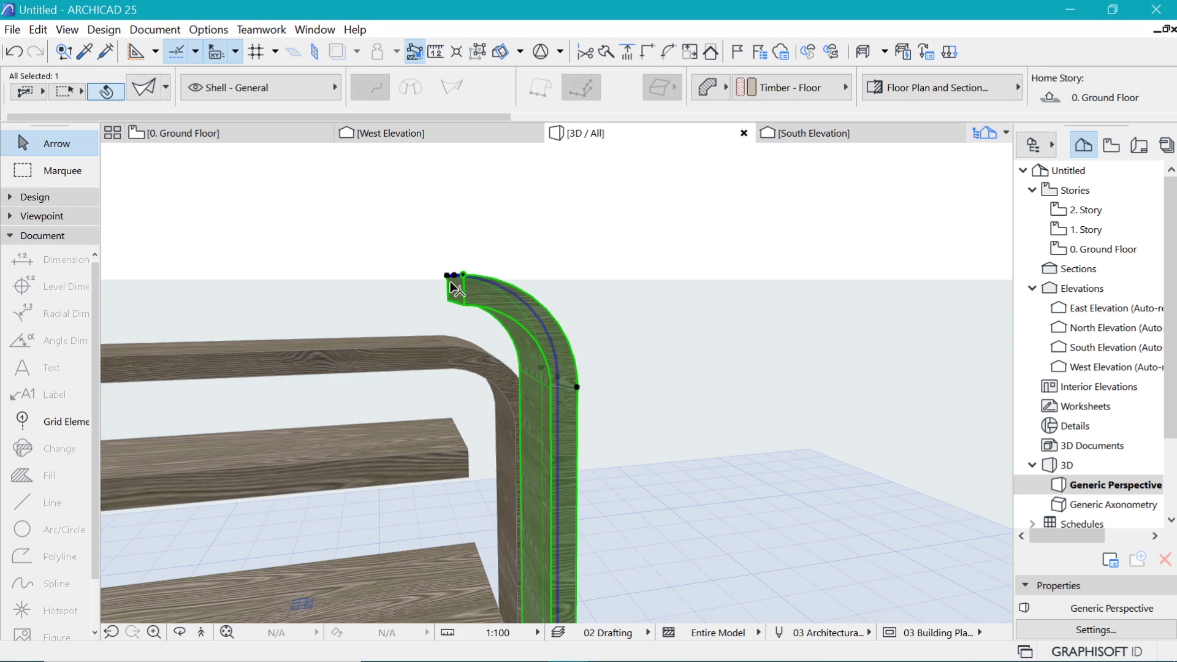
left_click(455, 277)
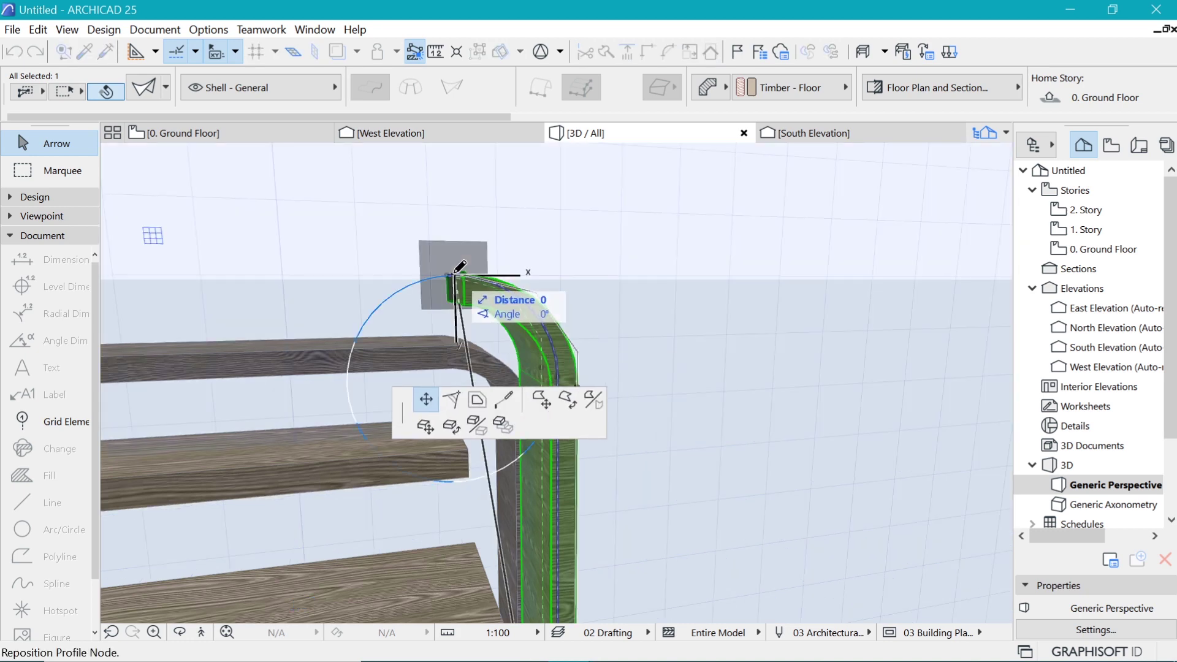
left_click(457, 328)
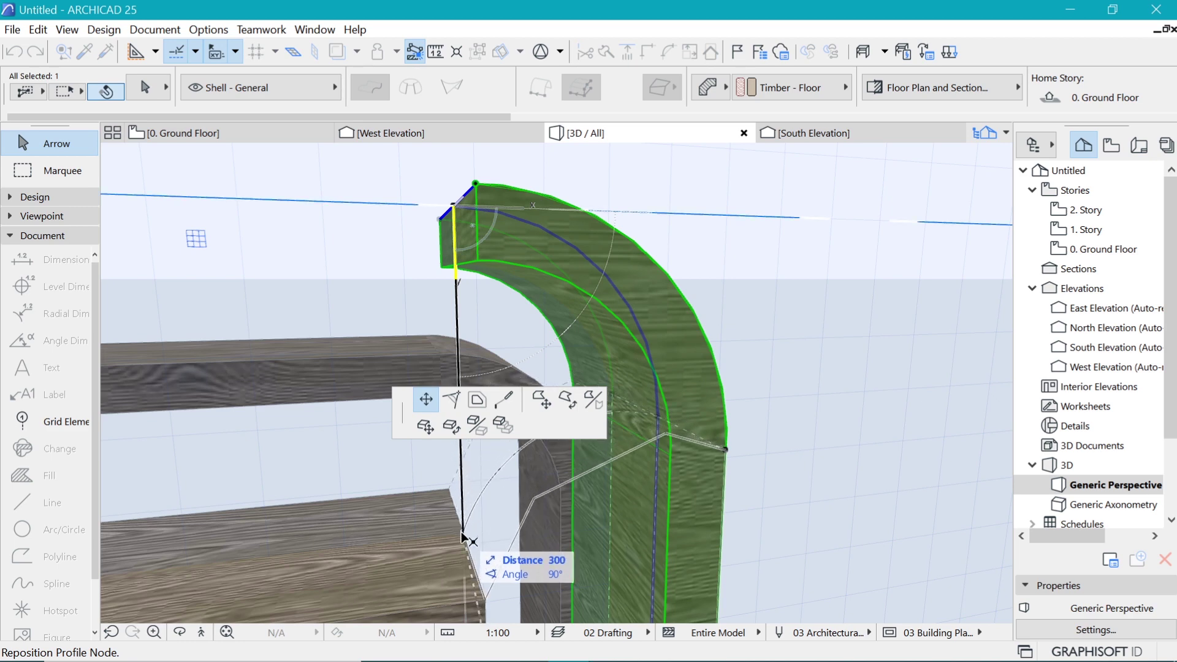
left_click(461, 532)
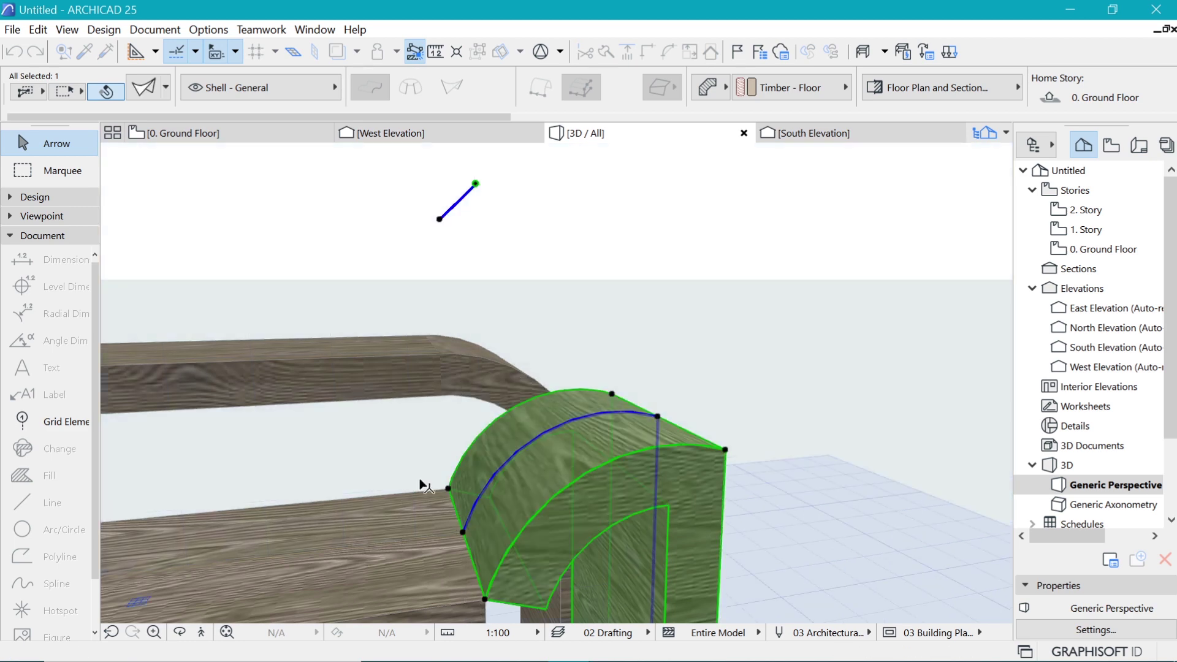
- Move the profile node where the second shell's top curve begins straight down by 300
scroll(420, 482, "down", 3)
scroll(376, 425, "up", 3)
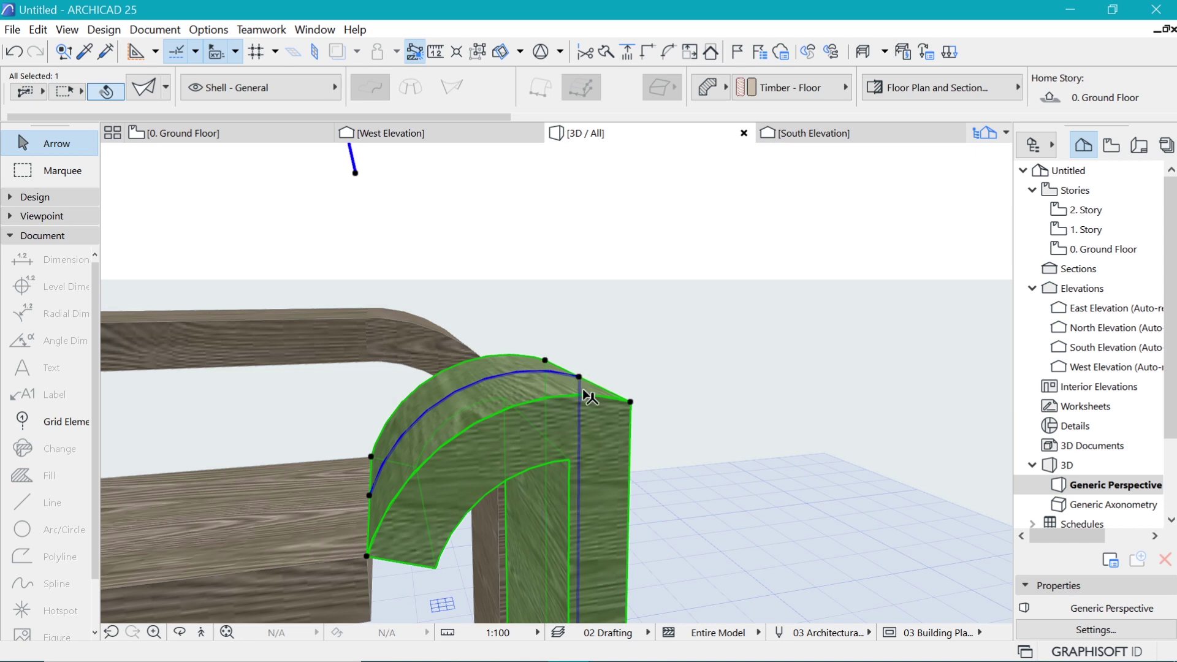
left_click(580, 378)
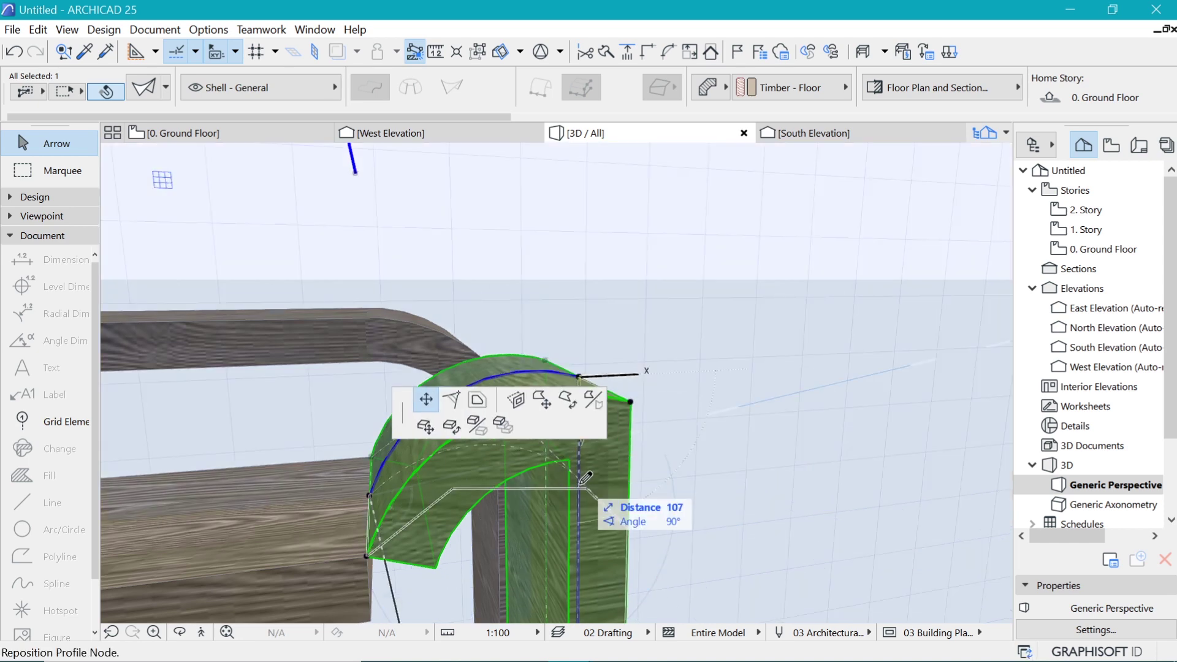
scroll(564, 457, "down", 3)
middle_click_drag(564, 457, 402, 270)
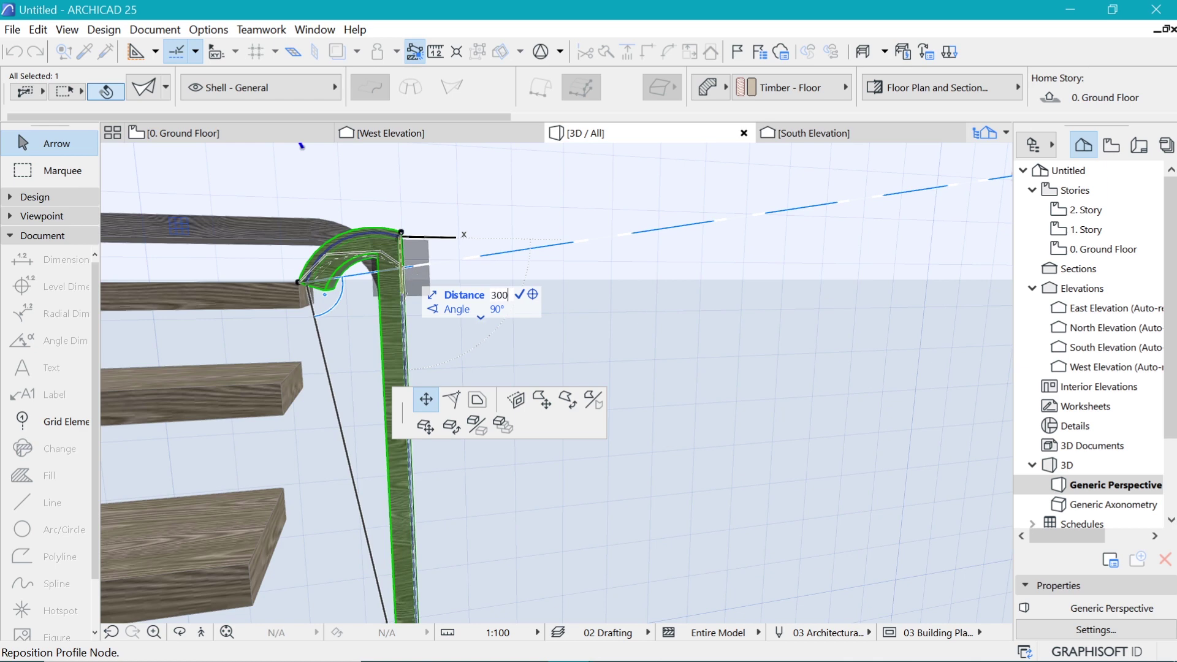
type("300")
key("Return")
left_click(485, 317)
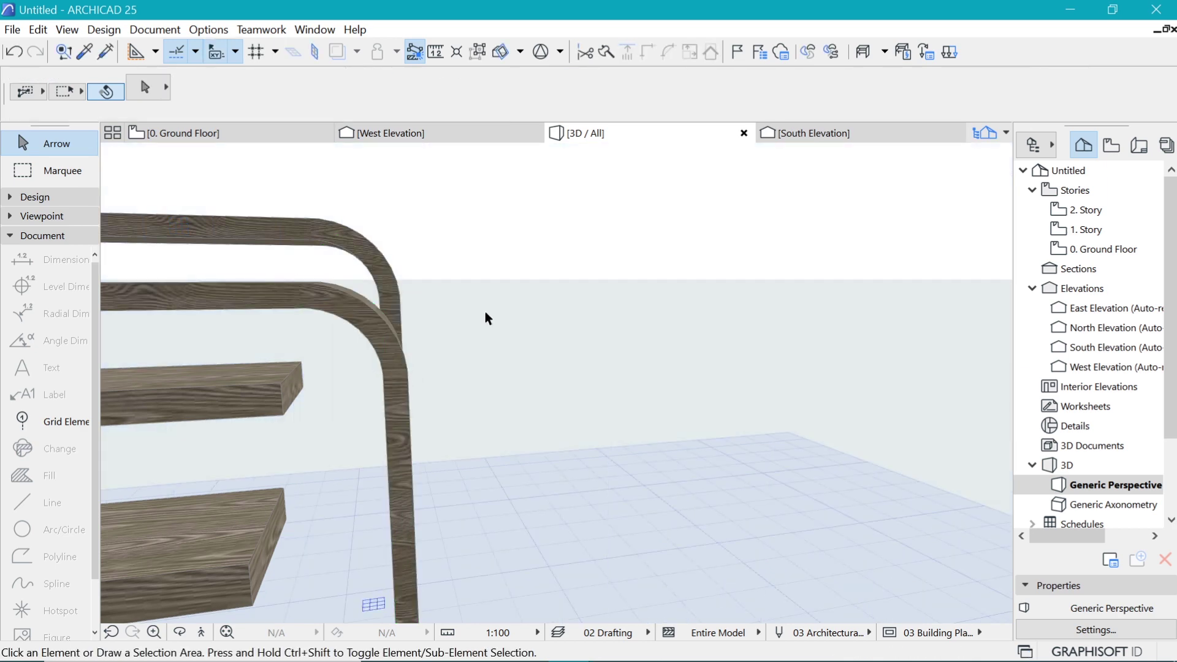
- Drag a copy of the second shell from its lower corner to the matching corner of the third tread
middle_click_drag(583, 295, 285, 440, "shift")
scroll(436, 386, "up", 5)
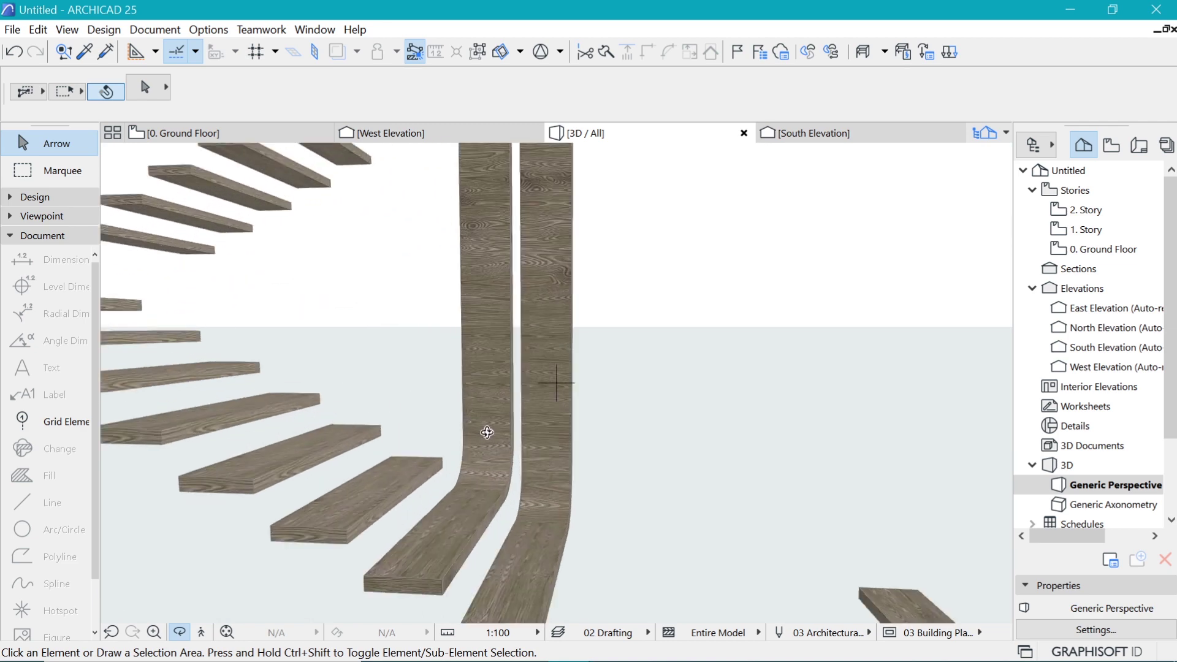
left_click(514, 478)
scroll(447, 444, "up", 3)
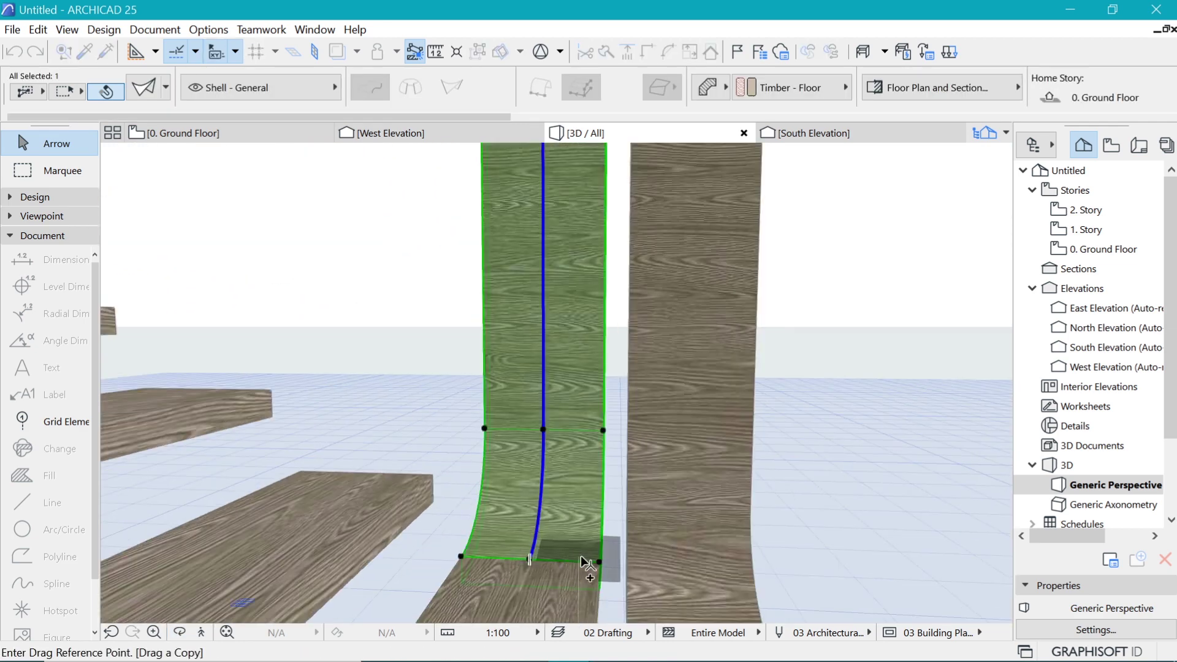
left_click(599, 563)
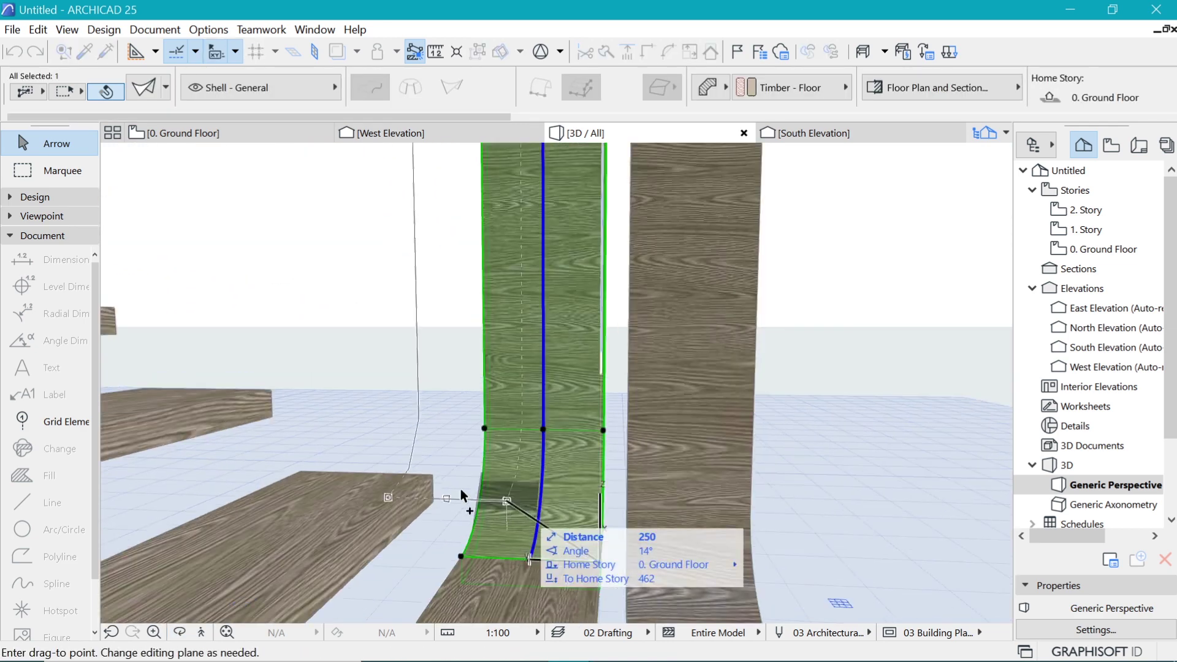
left_click(432, 475)
- Lower both profile nodes of the copied shell's top curve so it meets the third tread from the top
middle_click_drag(500, 510, 619, 508, "shift")
scroll(612, 515, "down", 3)
middle_click_drag(529, 410, 754, 337, "shift")
scroll(567, 322, "up", 7)
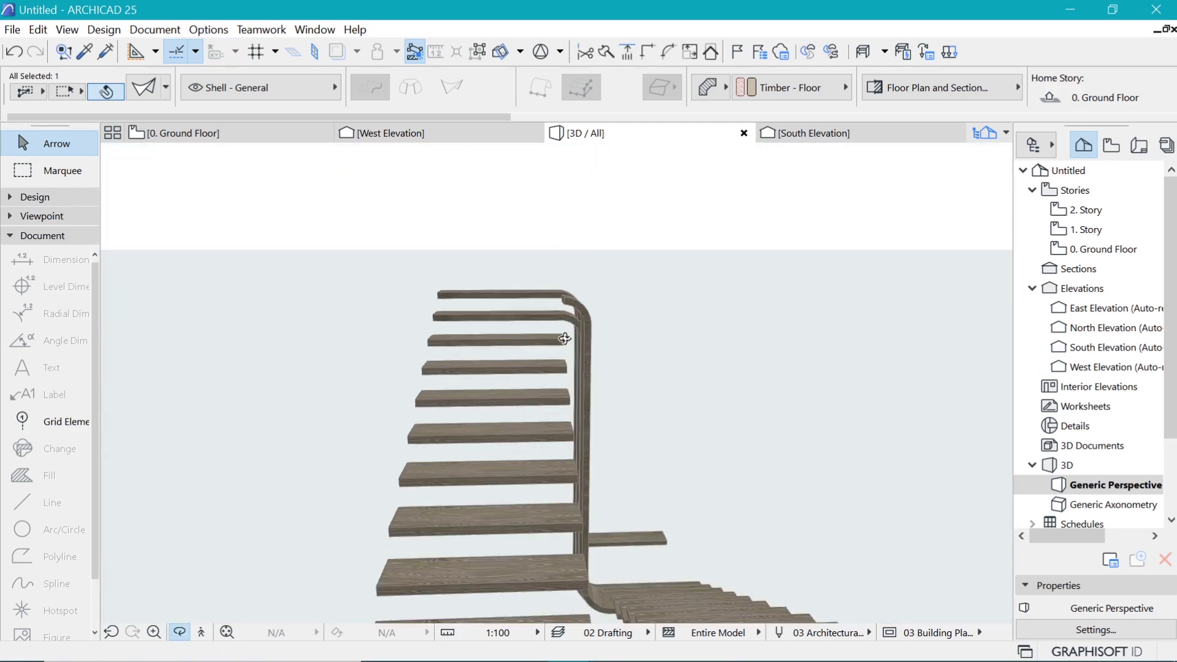
scroll(576, 270, "down", 5)
scroll(582, 286, "up", 5)
left_click(535, 188)
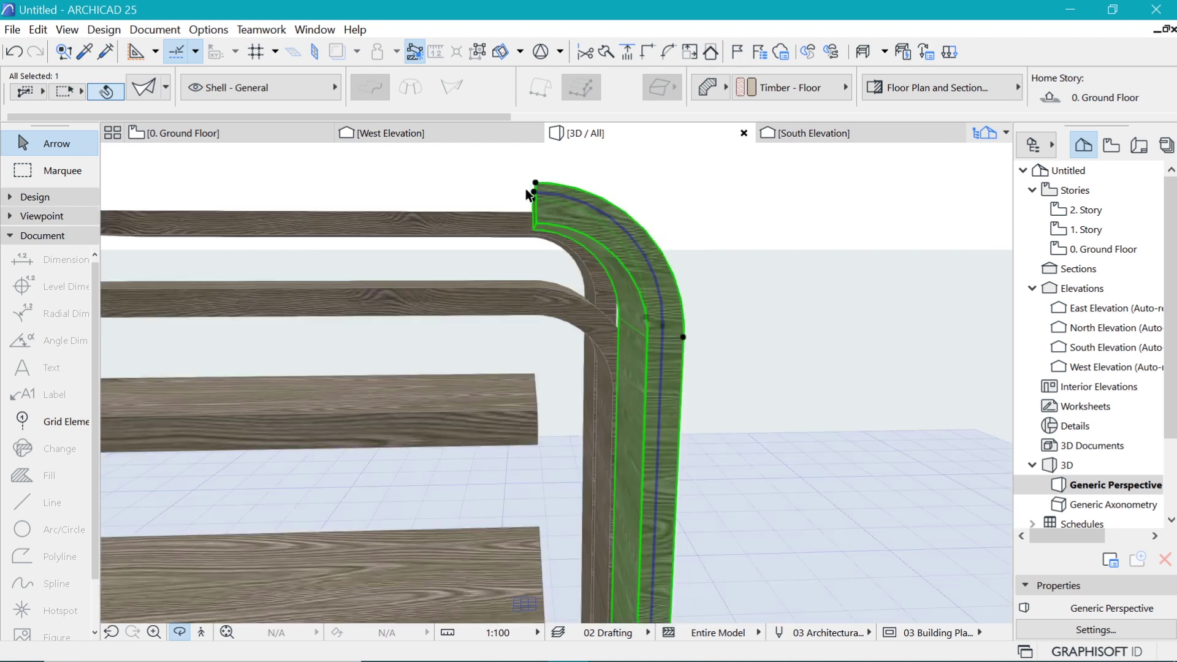
left_click(535, 190)
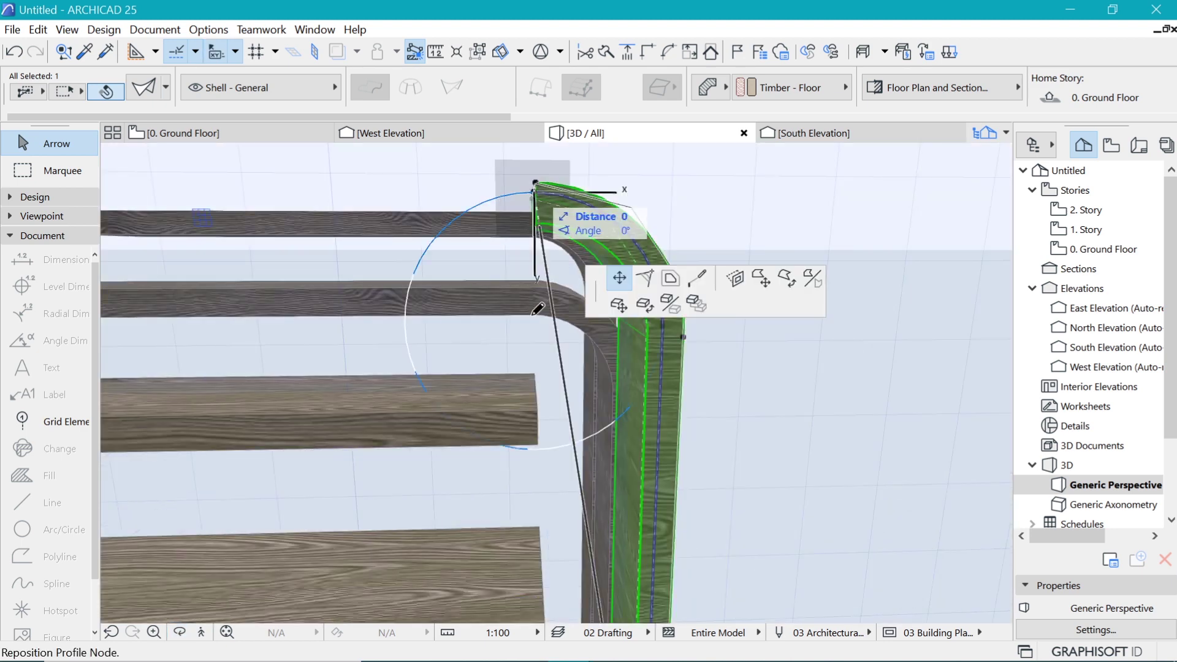
scroll(516, 287, "down", 1)
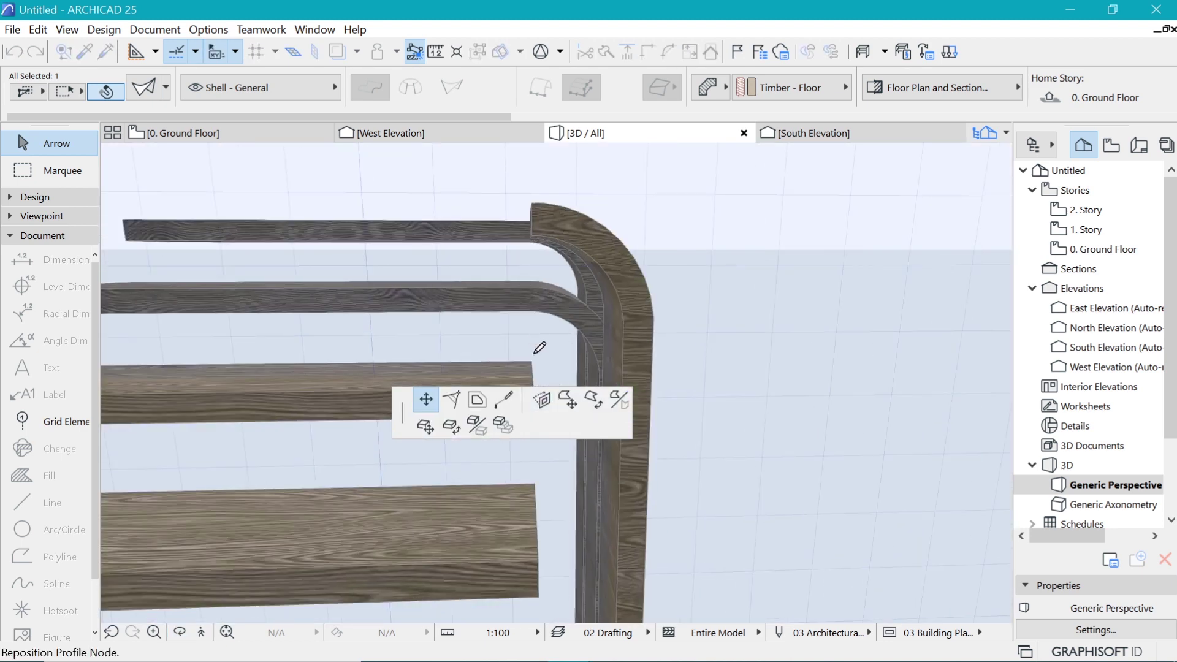
left_click(532, 377)
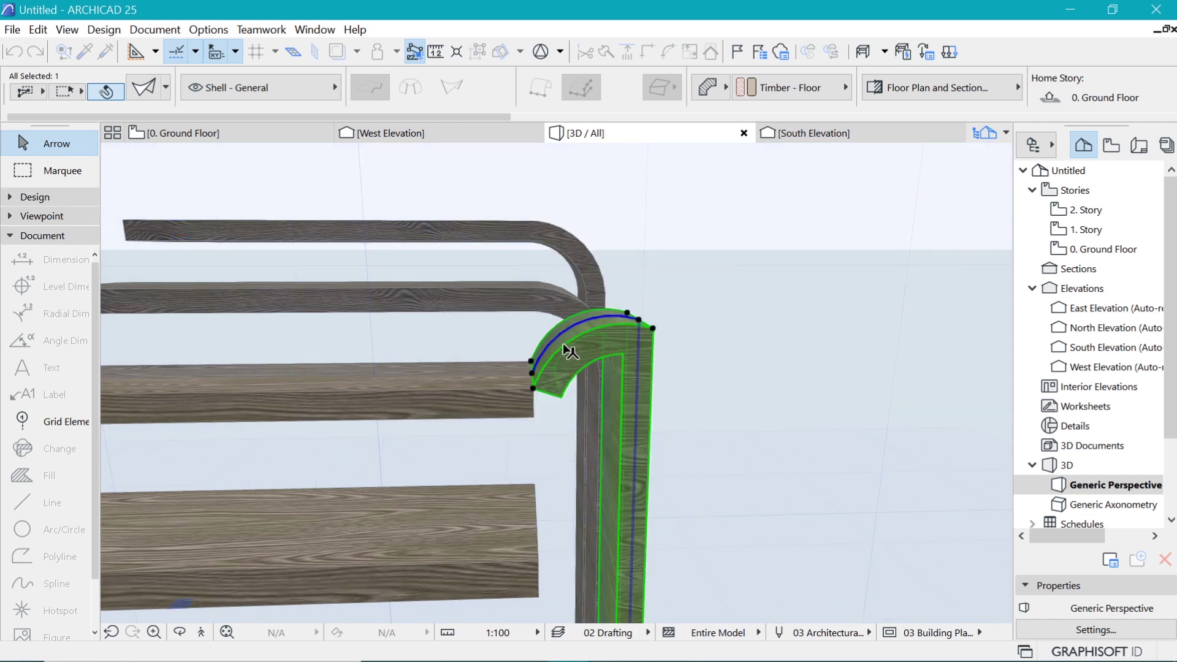
left_click(639, 325)
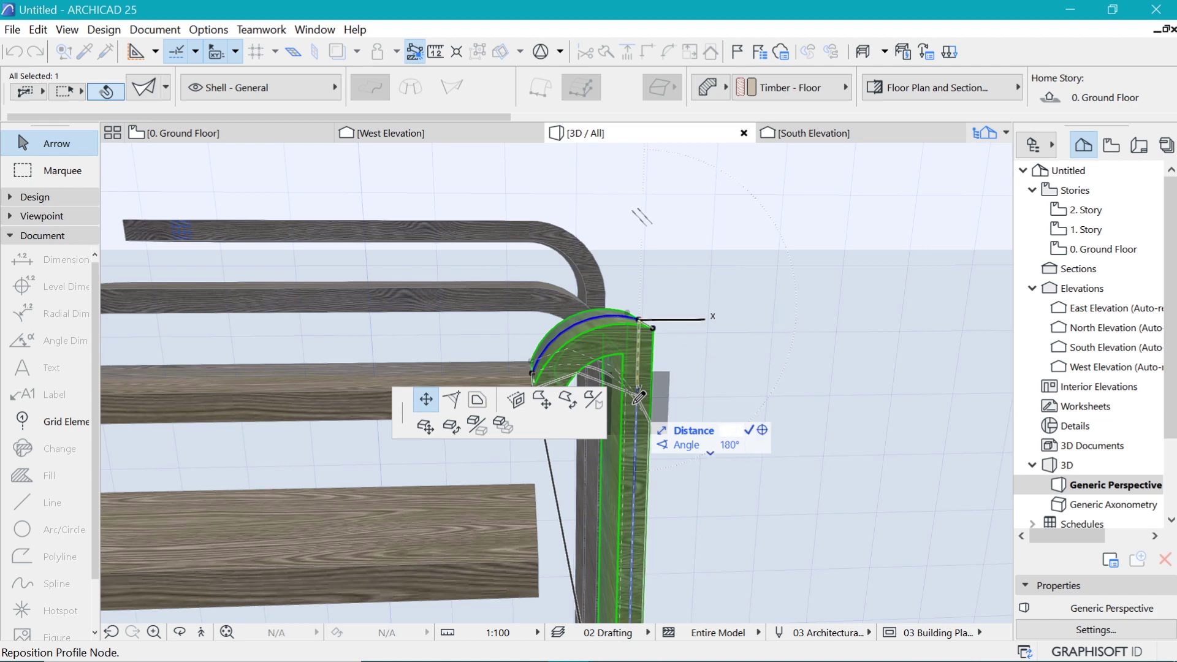
left_click(640, 465)
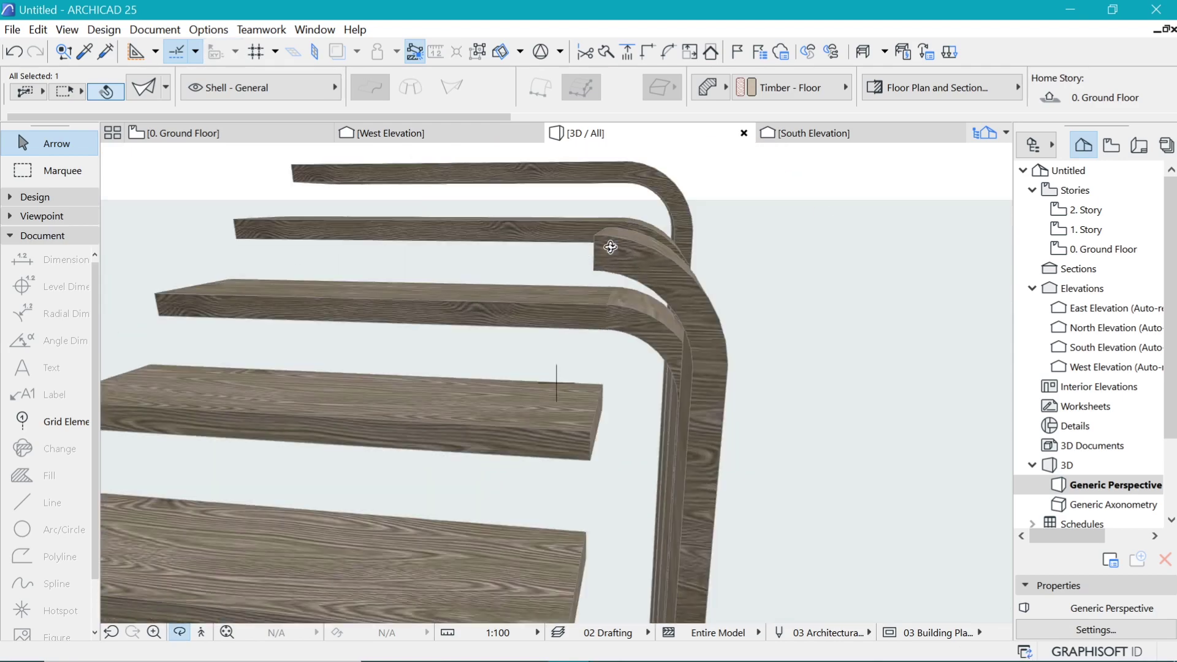
- Continue copying the shell up to the sixth lower-flight tread, lowering each copy's top-curve nodes to its matching upper tread
left_click(622, 347)
left_click(597, 314)
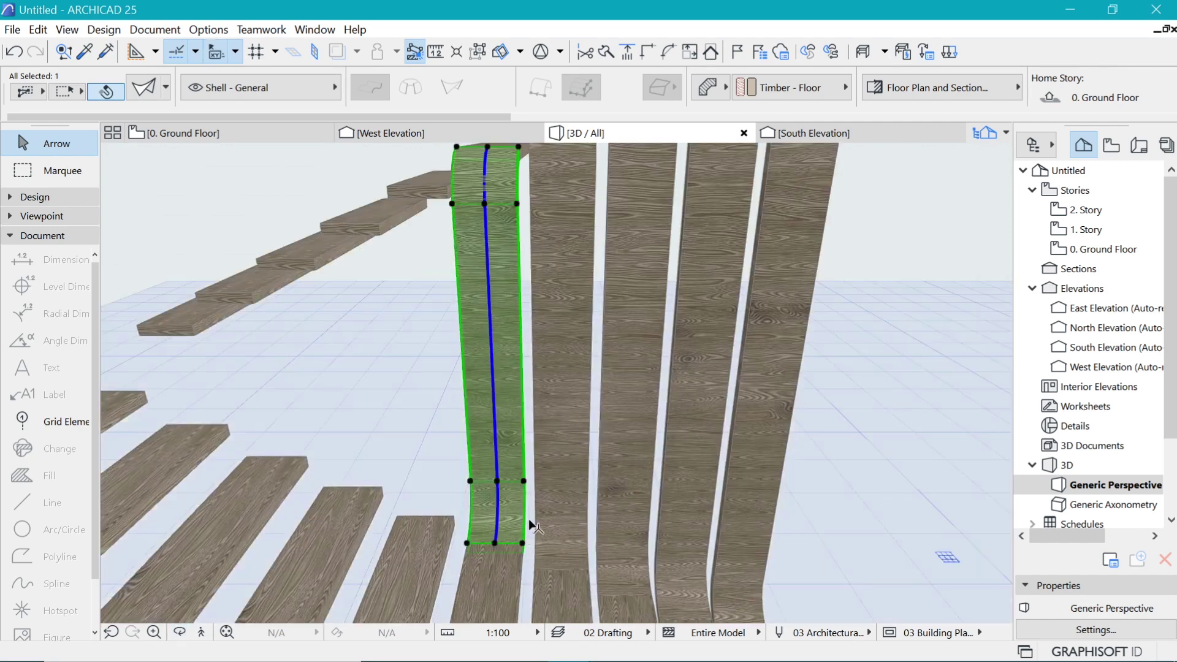
left_click(467, 544)
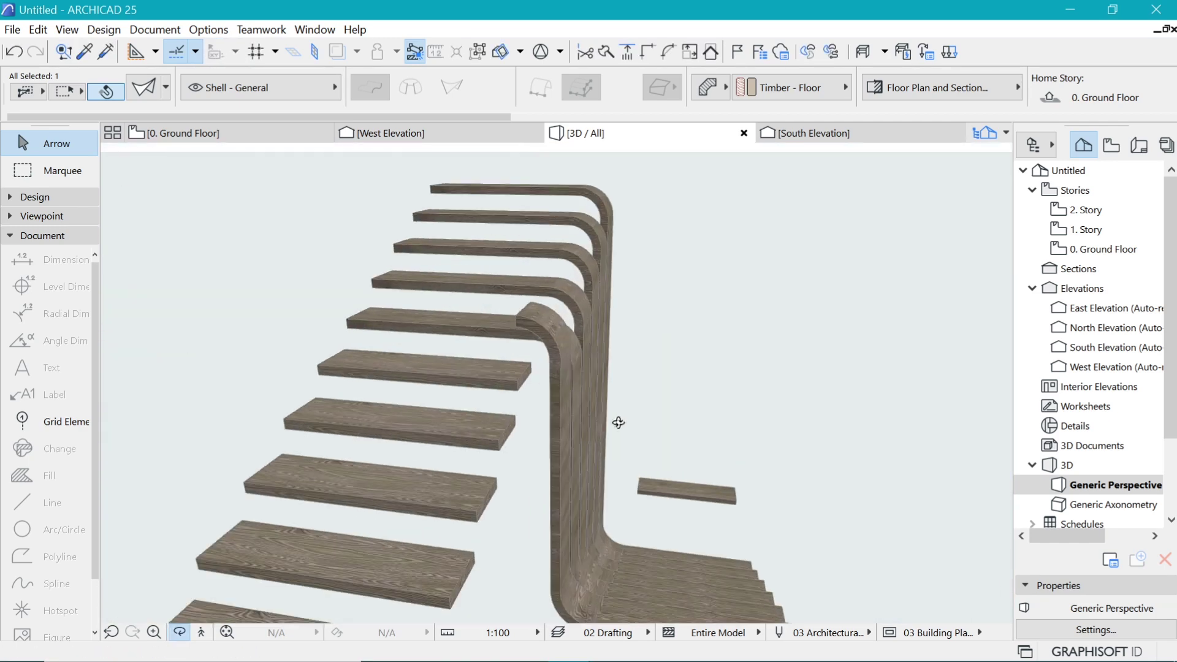
left_click(613, 429)
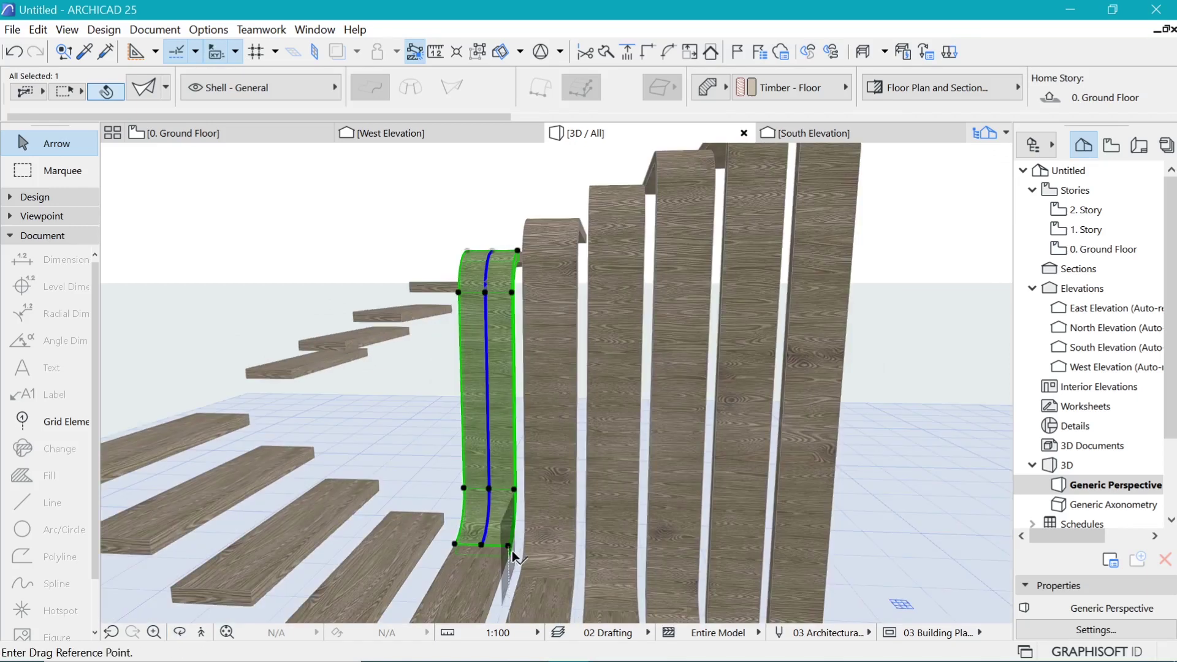
- Copy the sixth shell to the next lower-flight tread and lower both top-curve nodes to the seventh tread from the top
left_click(509, 527)
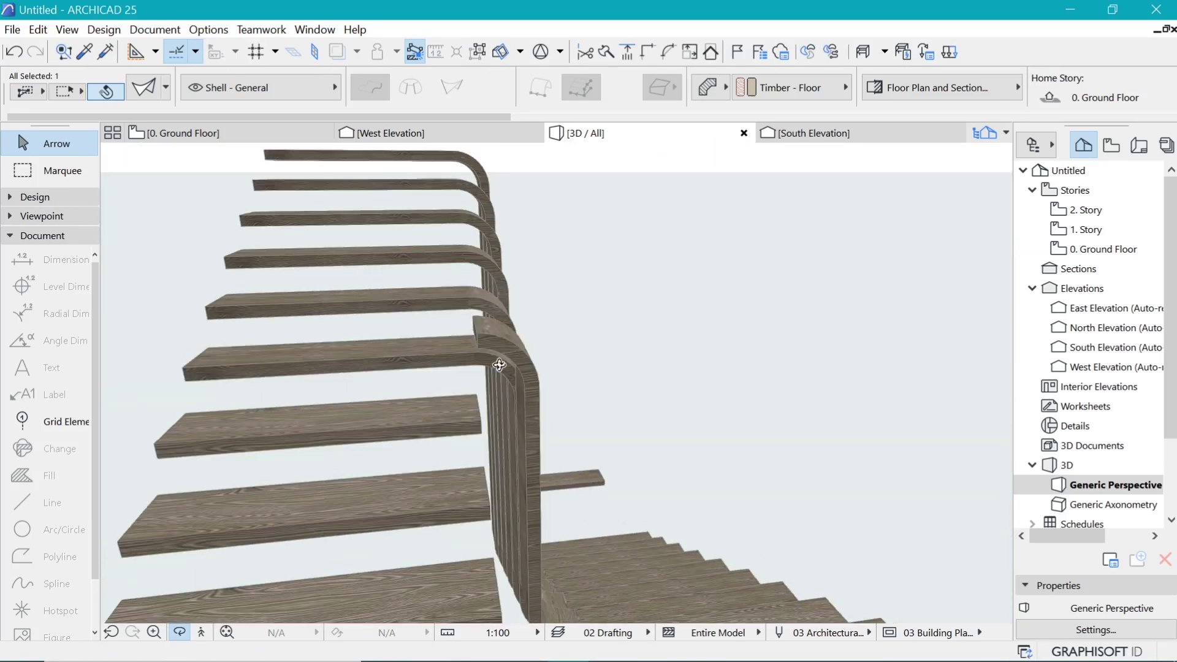
left_click(475, 316)
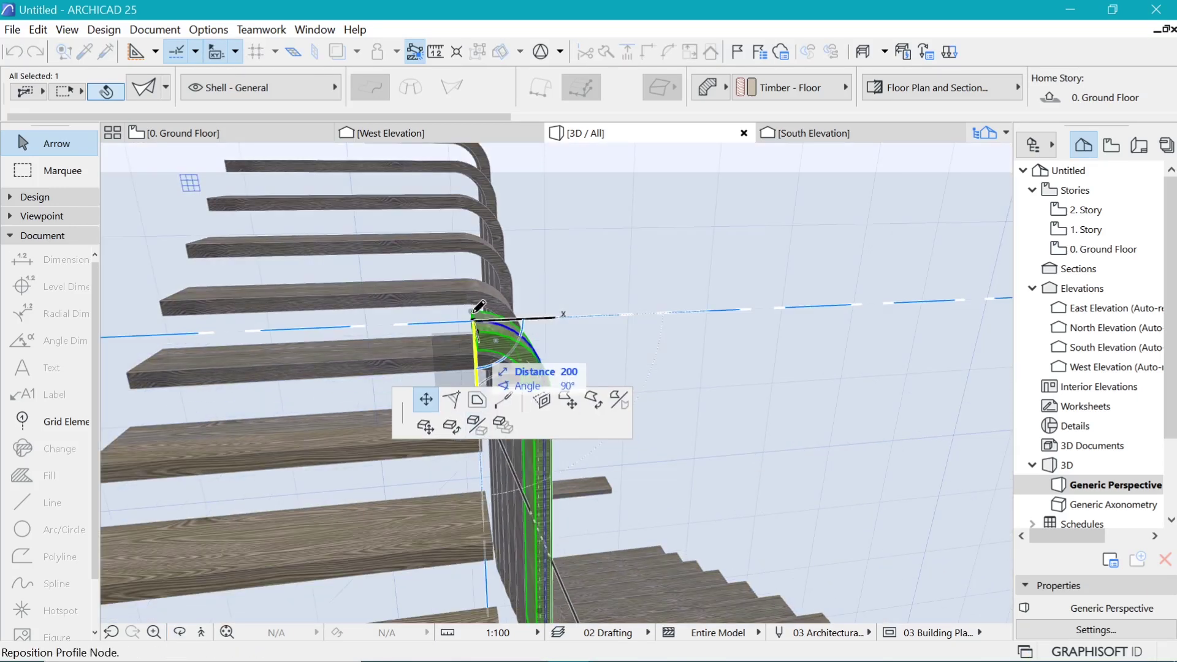
scroll(470, 265, "down", 3)
left_click(476, 348)
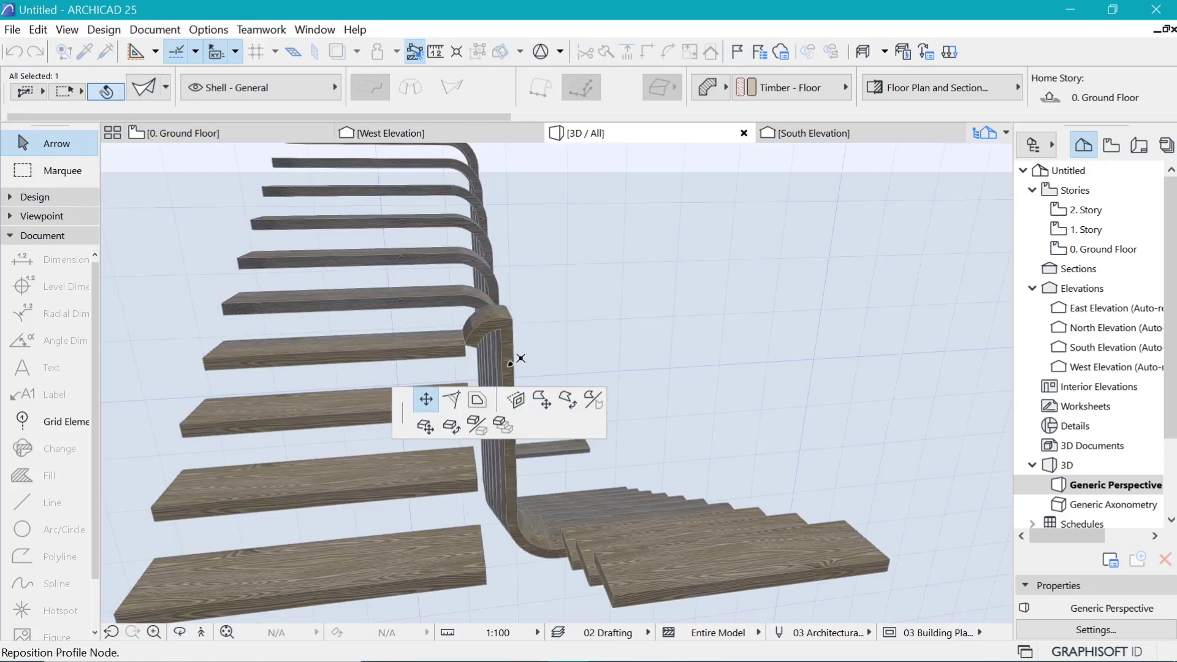
left_click(513, 361)
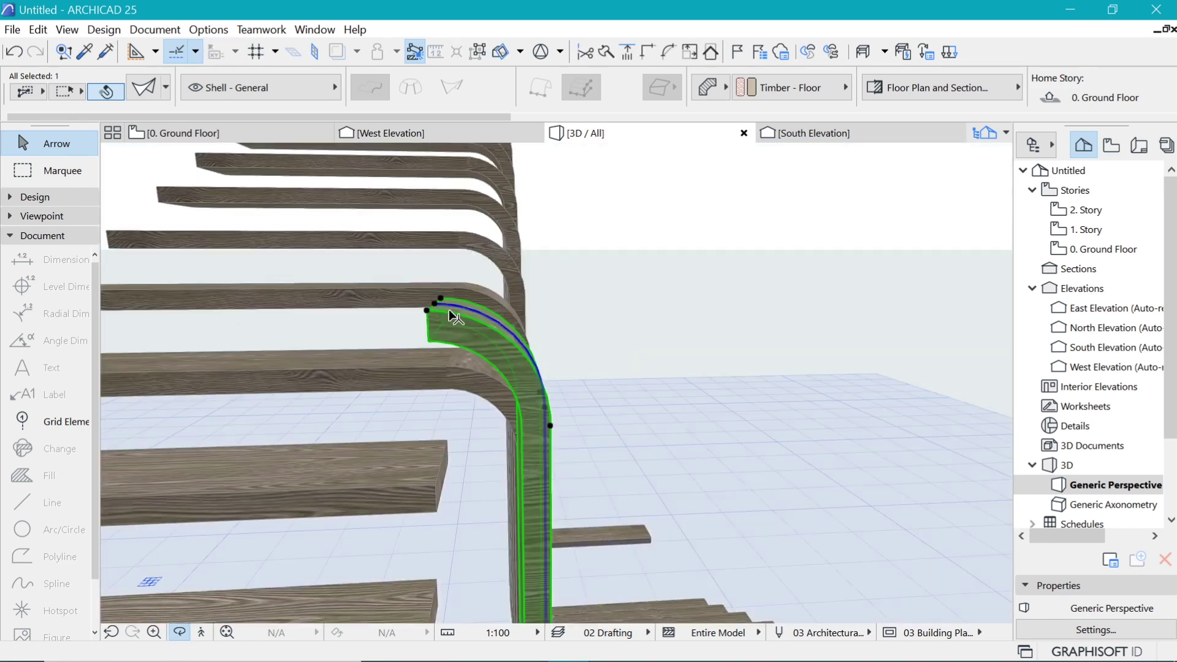
- Copy the shell to the next two lower-flight treads, lowering their top-curve nodes to the eighth and ninth treads from the top
left_click(452, 456)
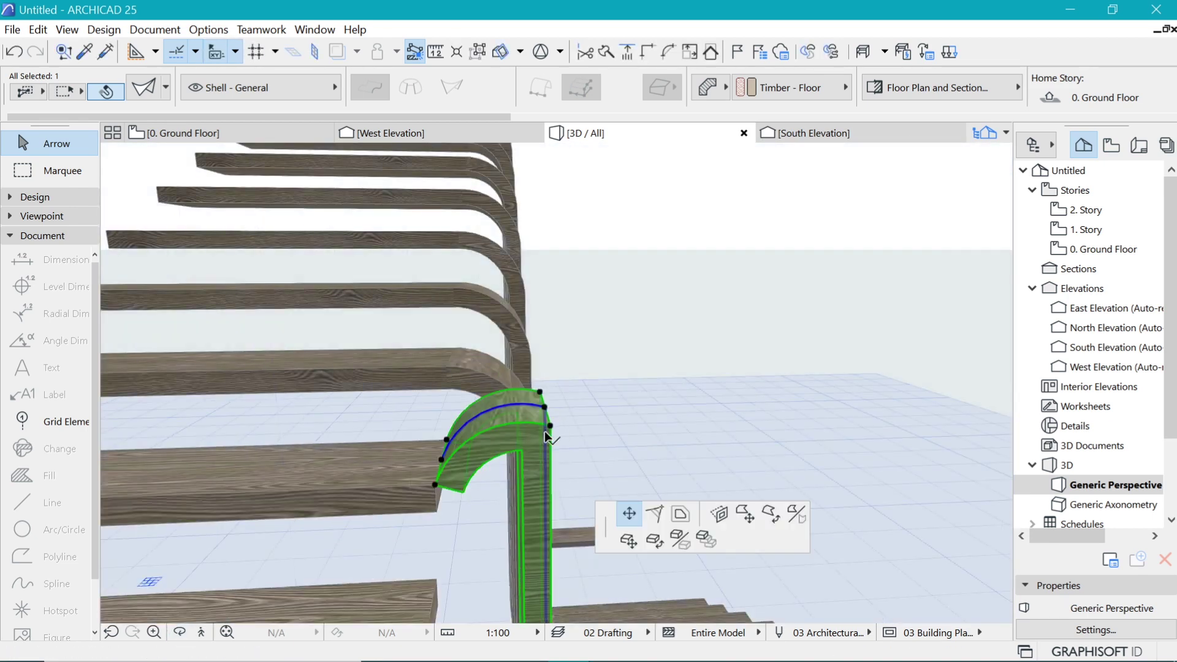
left_click(554, 494)
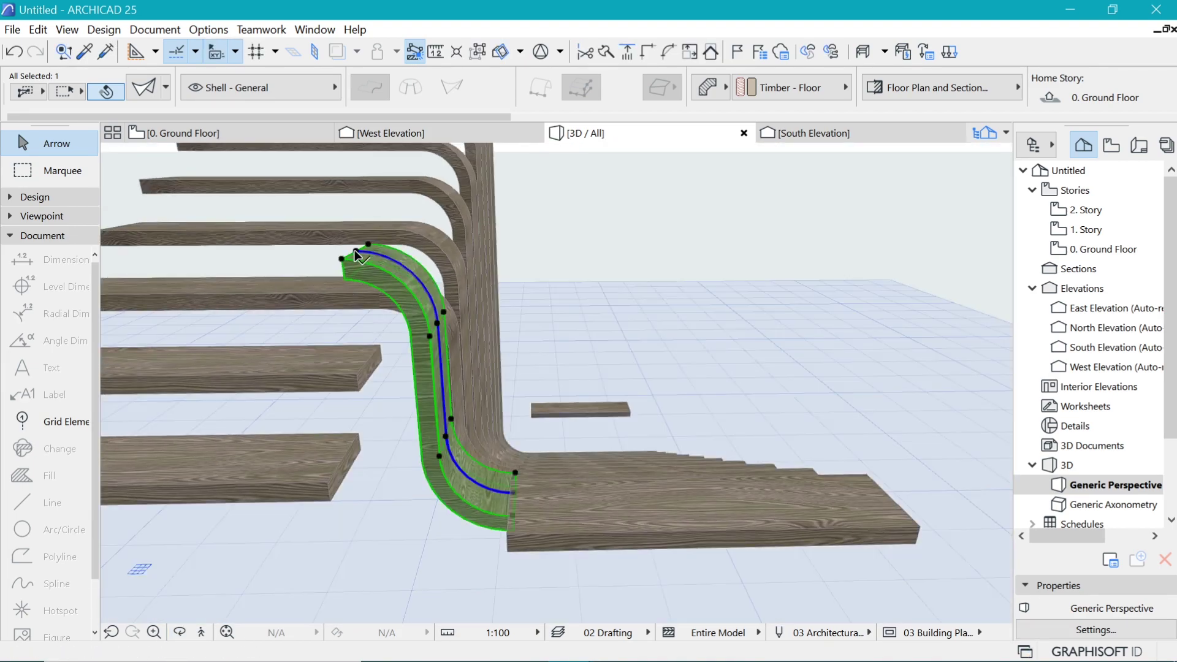
left_click(357, 251)
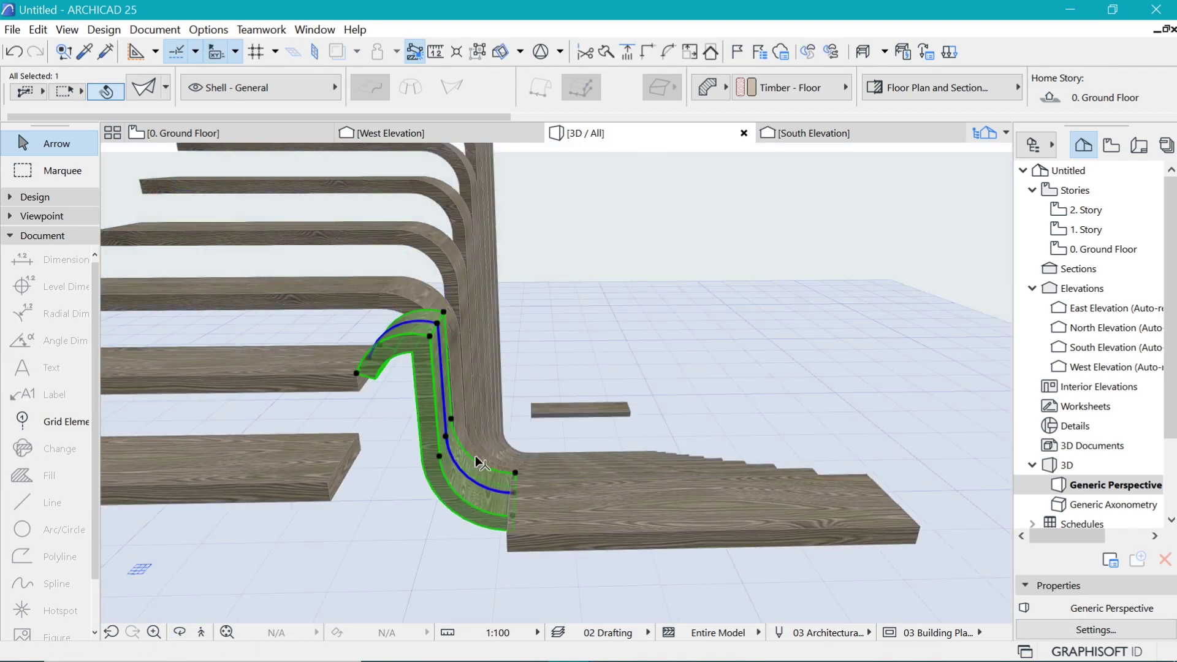
left_click(414, 473)
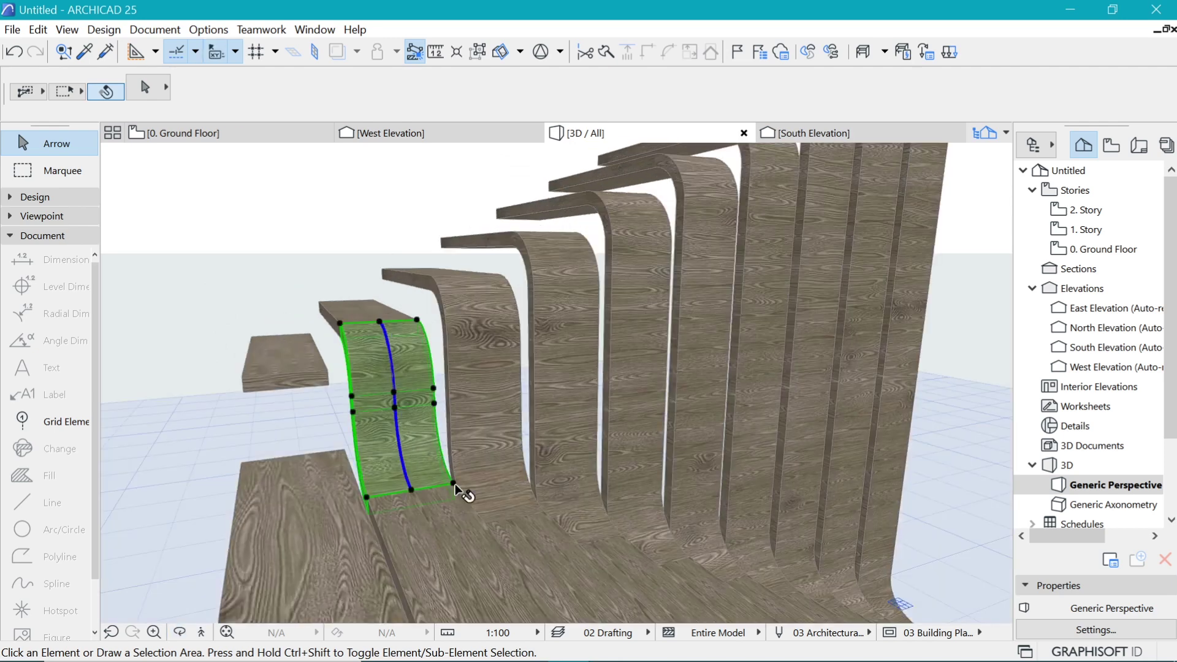
left_click(465, 491)
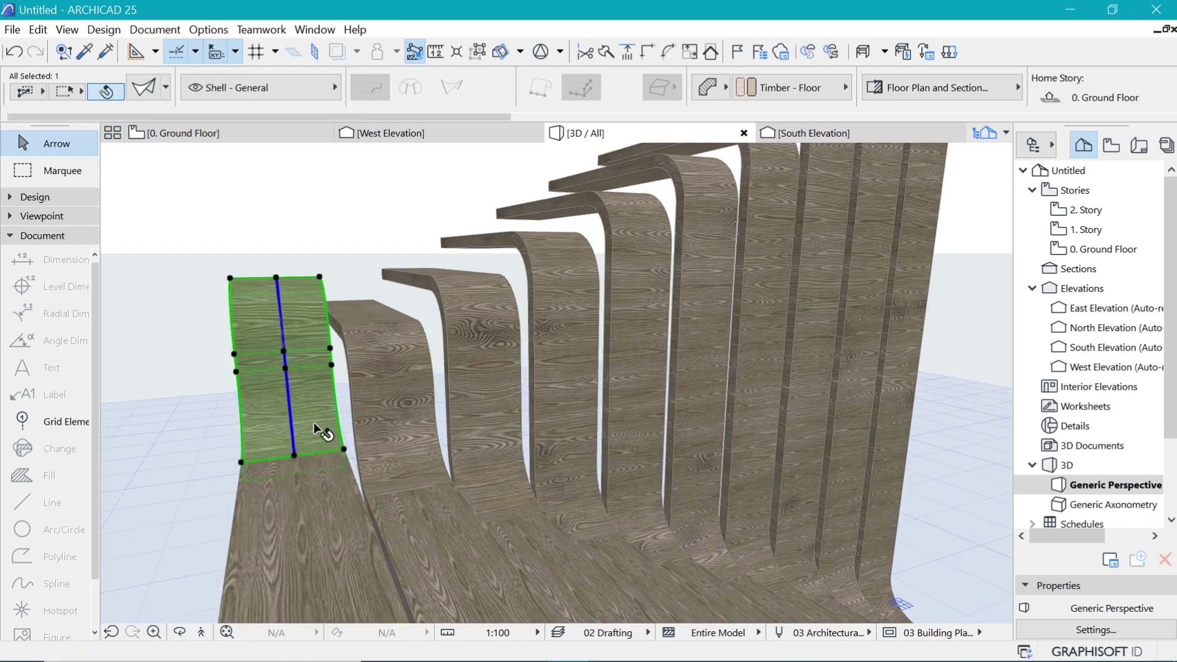
- Drag a copy of the ninth shell from its lower corner to the matching corner of the next lower-flight tread
middle_click_drag(323, 436, 687, 407, "shift")
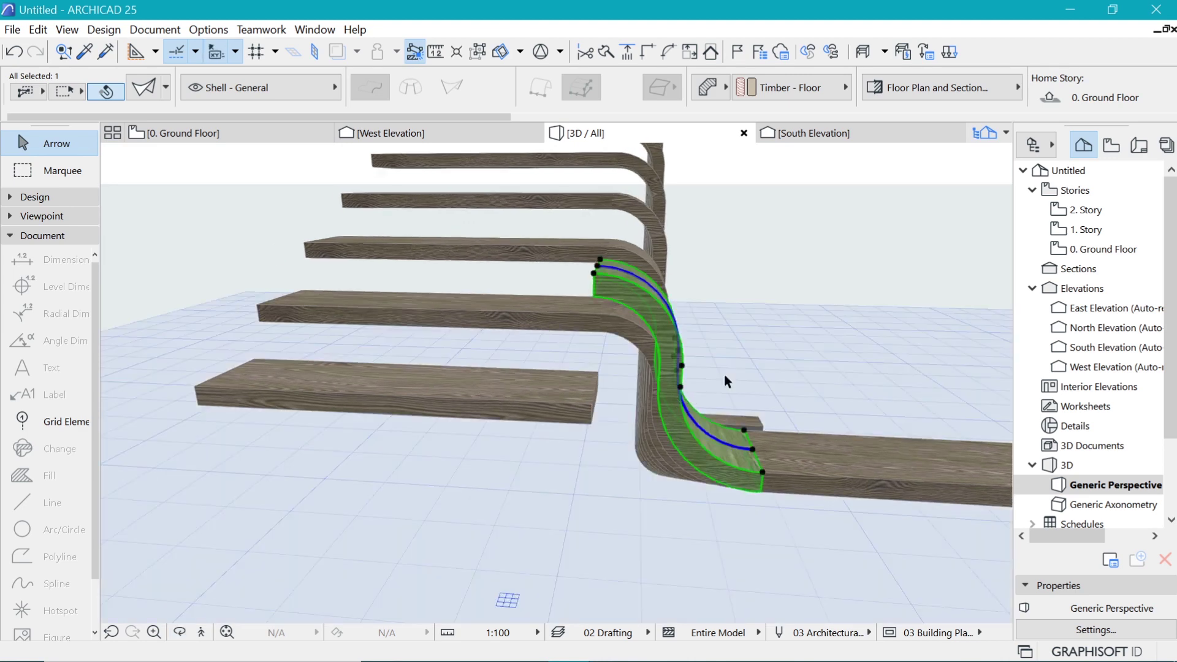
scroll(742, 388, "up", 3)
left_click(507, 250)
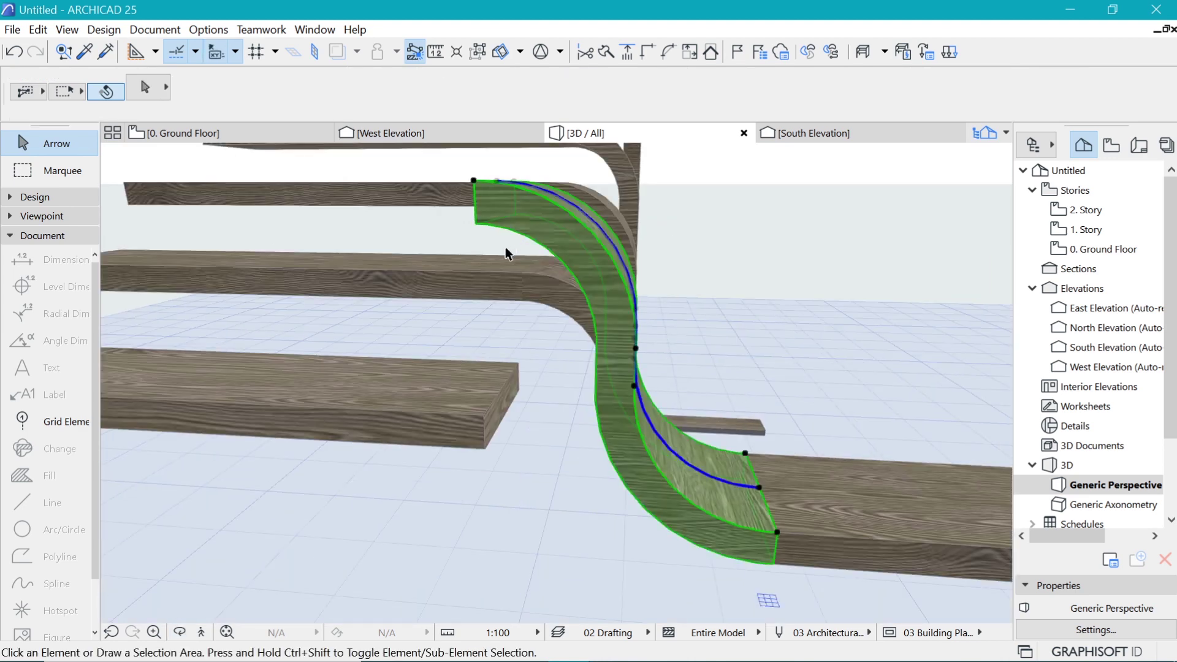
- Open the South Elevation and examine how the tenth shell's ends line up with the treads it has to join
left_click(841, 134)
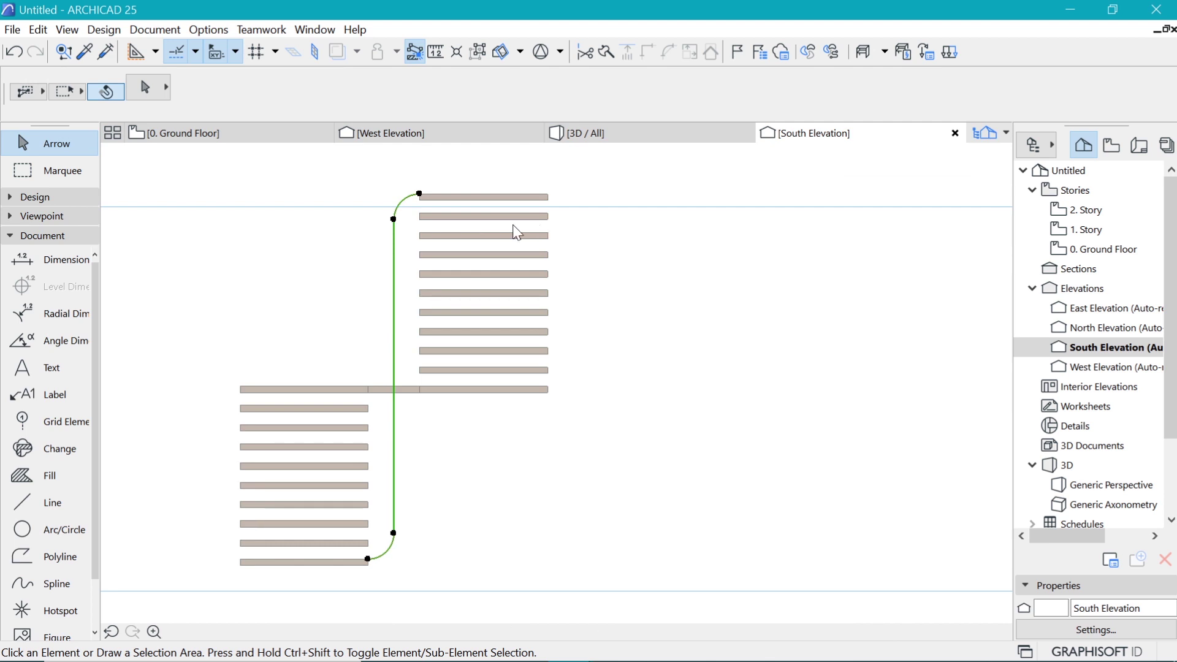
scroll(716, 367, "down", 2)
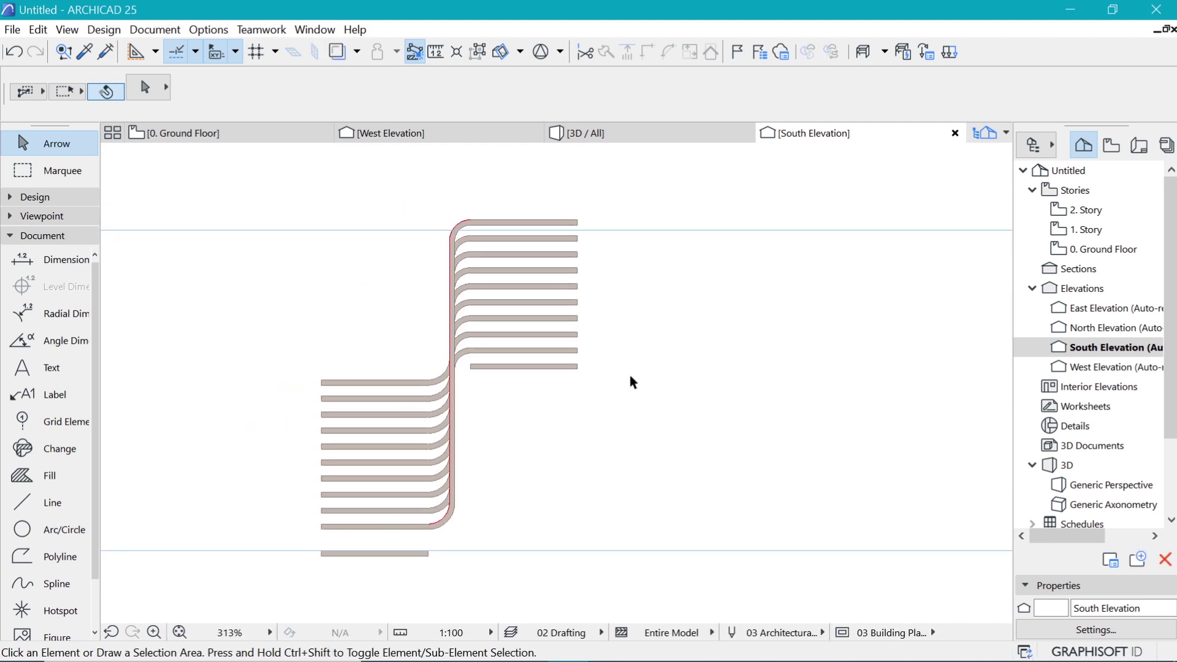
scroll(446, 451, "up", 2)
scroll(580, 331, "up", 9)
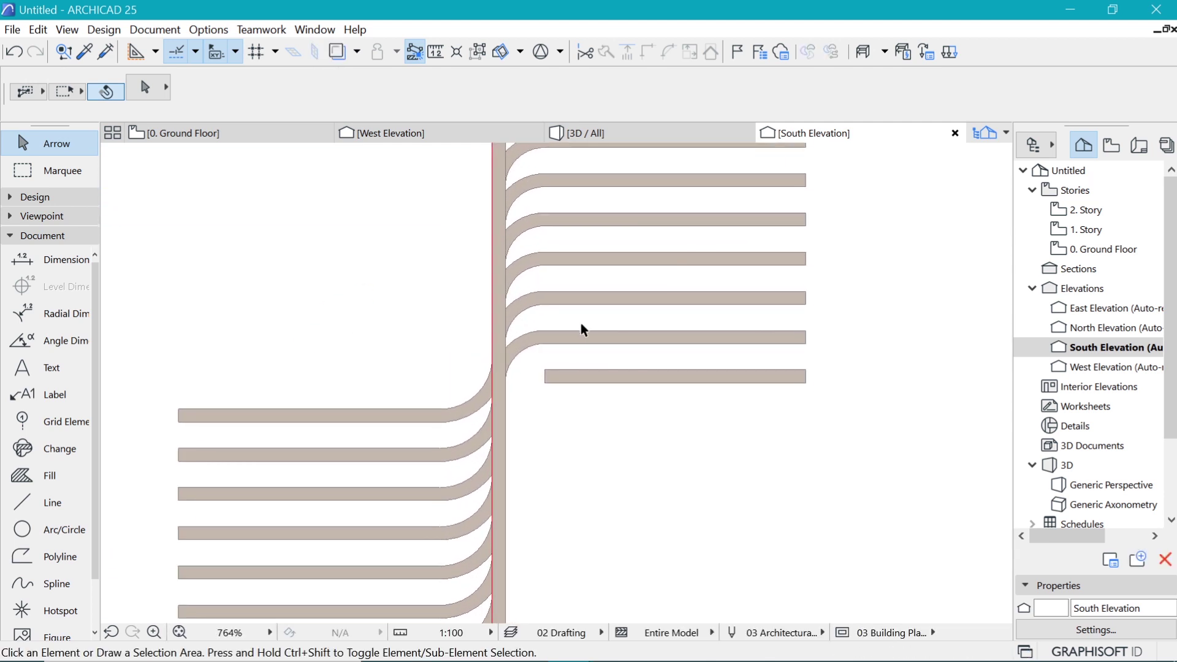
scroll(433, 428, "up", 6)
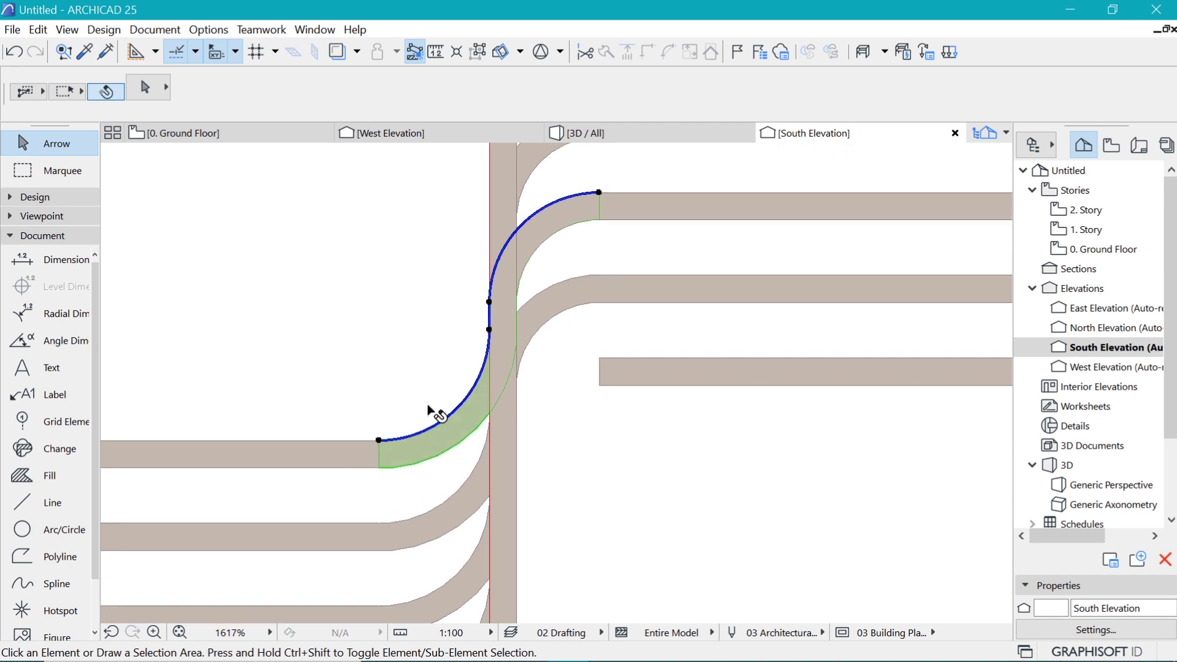
left_click(432, 412)
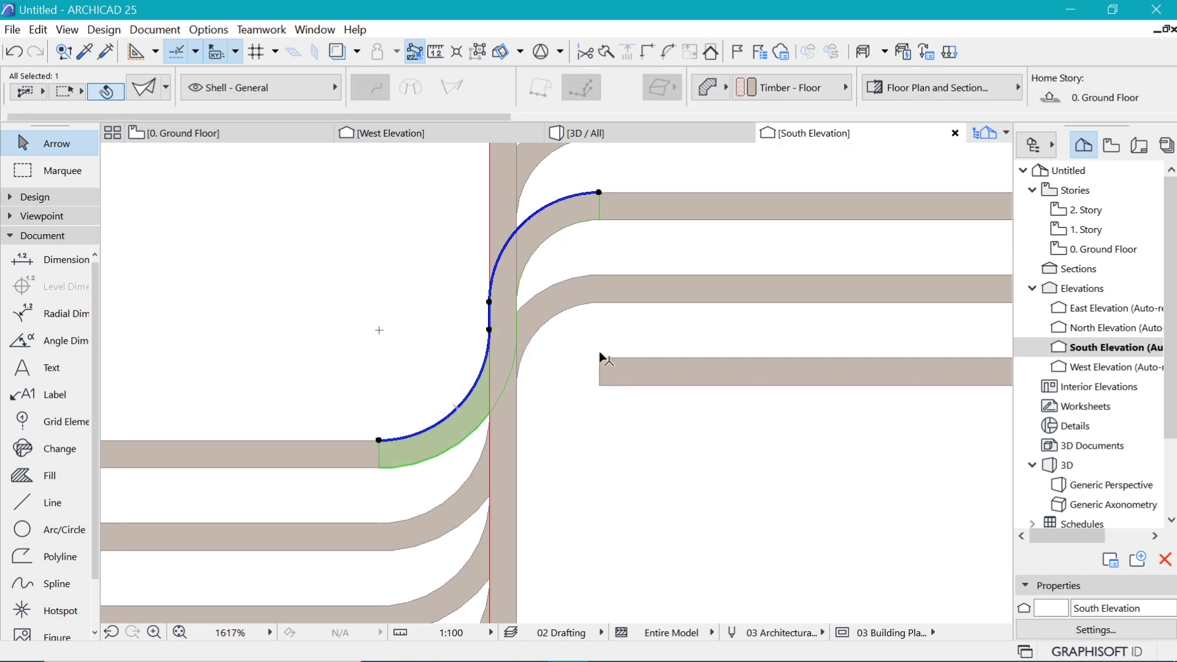
key("Escape")
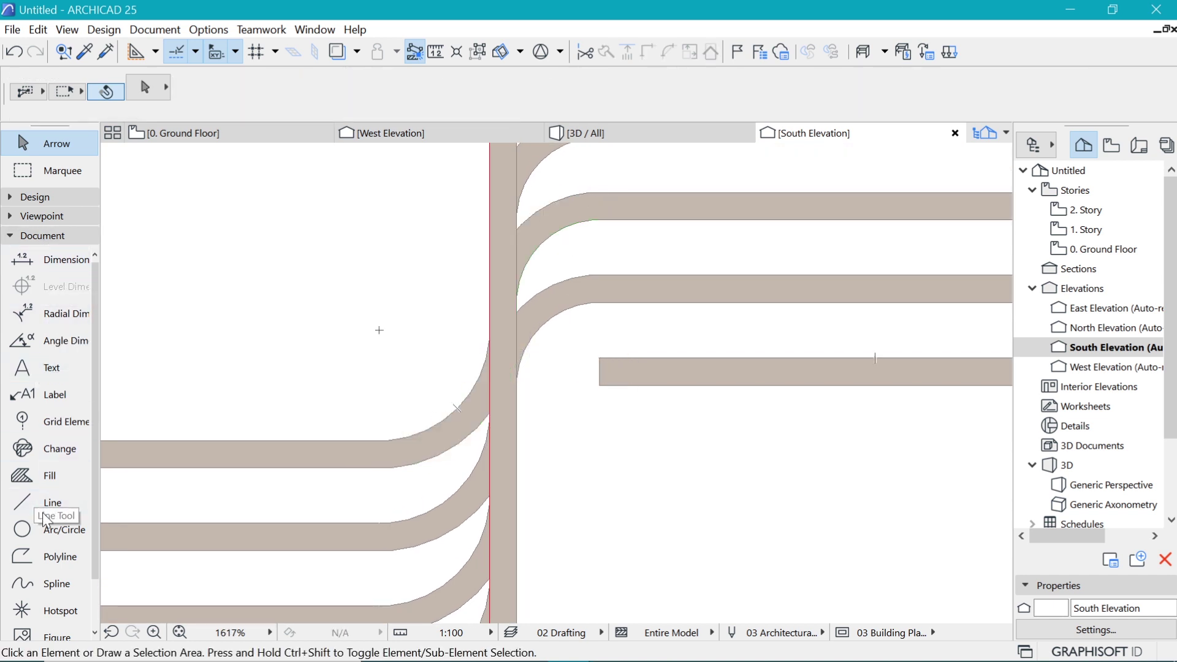
- Draw a rectangular polyline between the upper corners of the tenth lower tread and the lowest upper-flight tread
left_click(59, 556)
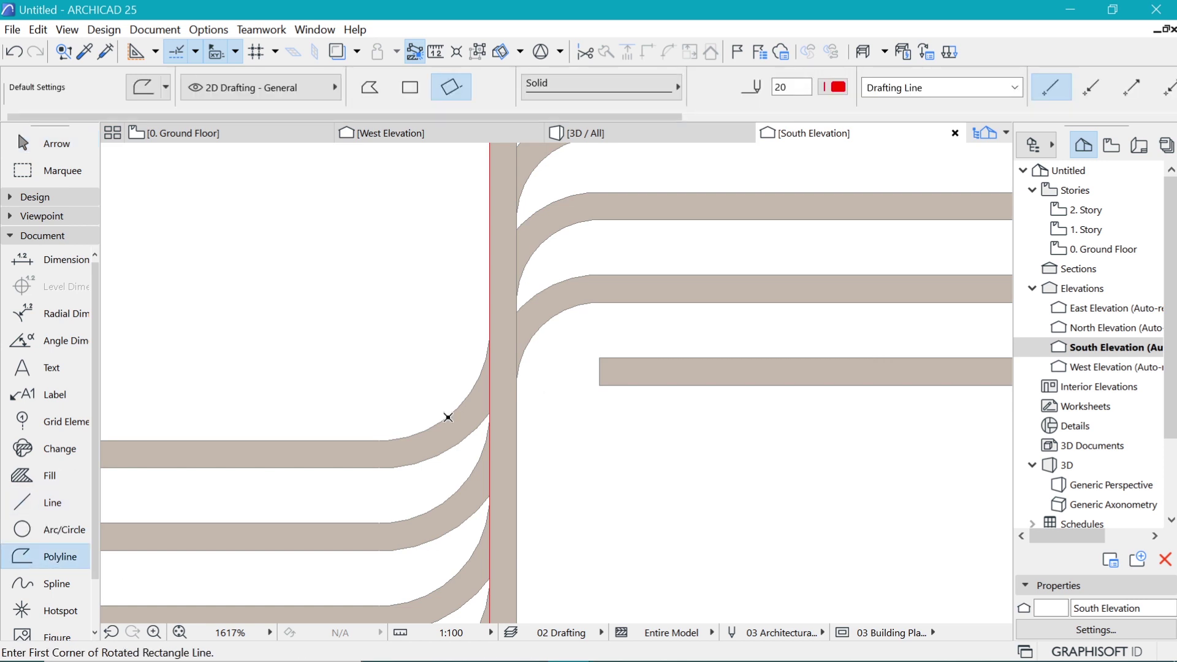
left_click(385, 441)
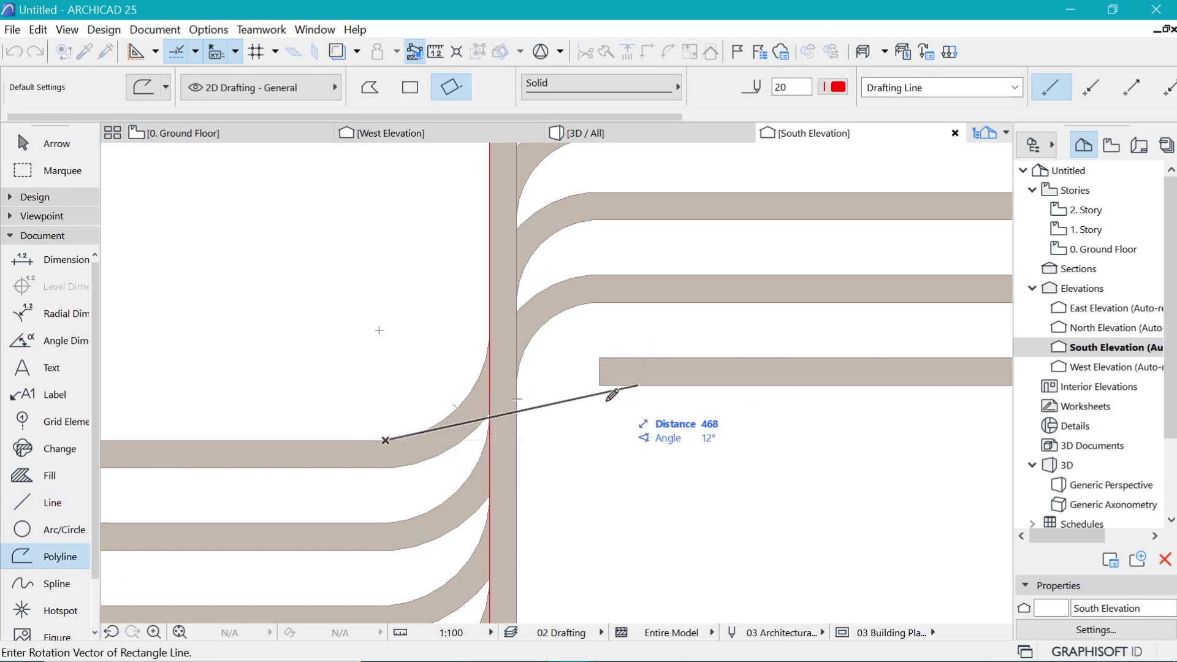
left_click(604, 350)
left_click(601, 357)
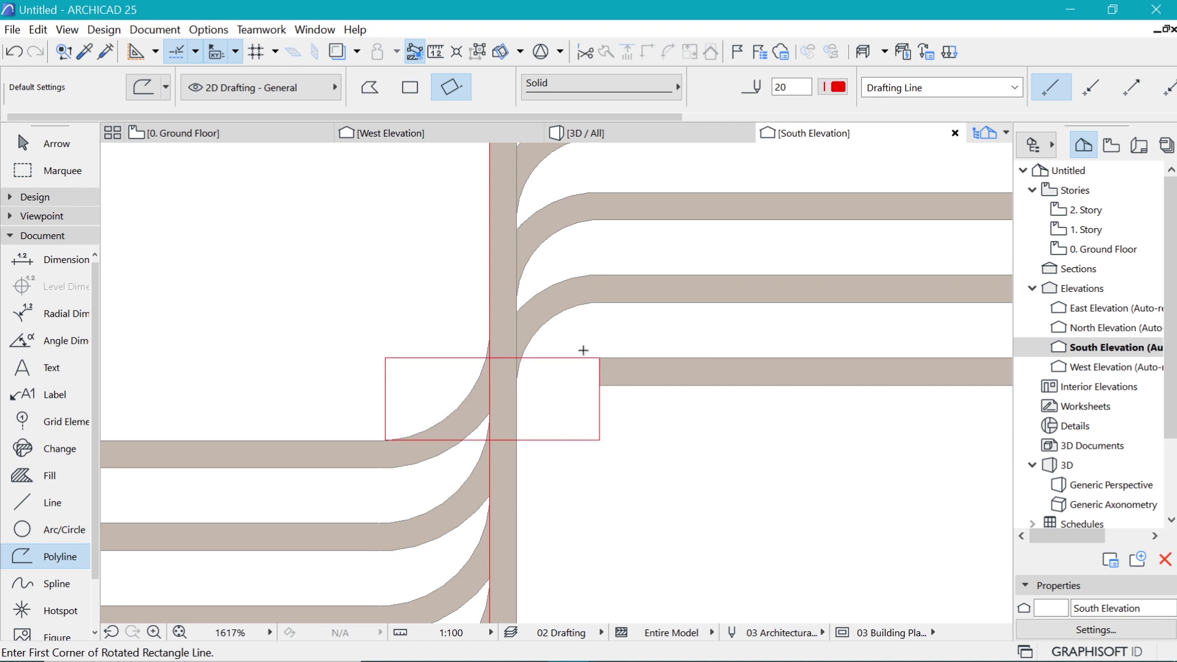
- Draw a horizontal line about 415 long through the middle of the guide rectangle, starting from its vertical side at the lower flight
scroll(432, 371, "up", 2)
left_click(50, 504)
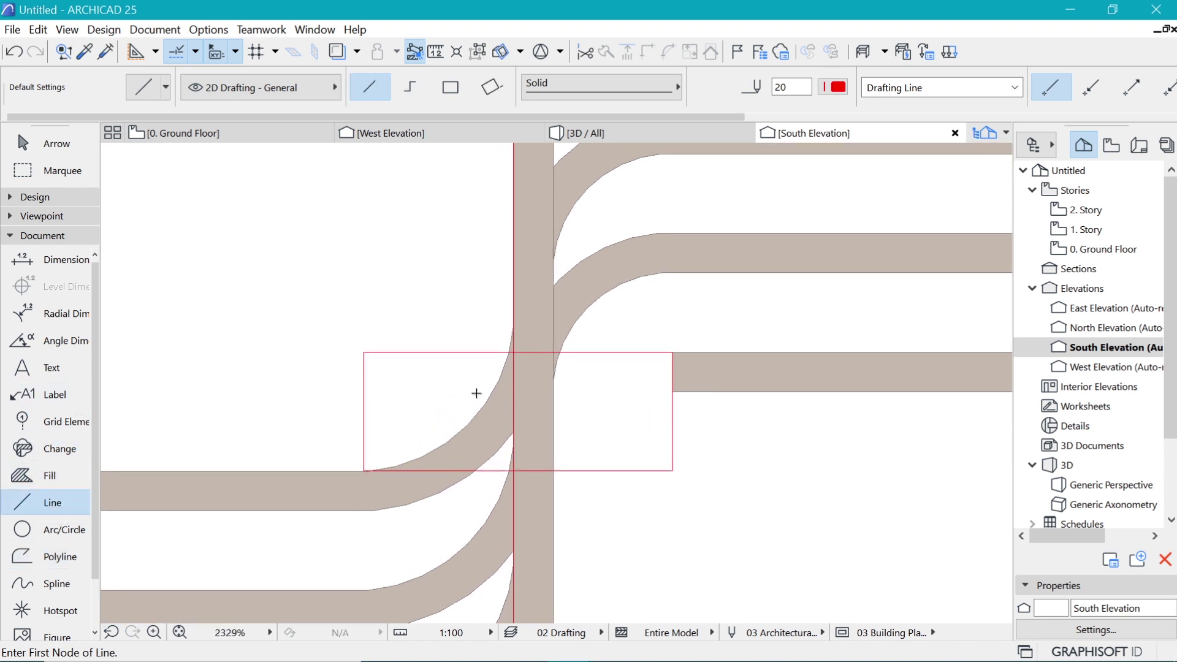
left_click(694, 419)
- Move the end node of the tenth shell's top curve straight down to the upper corner of the lowest upper-flight tread
scroll(479, 356, "down", 2)
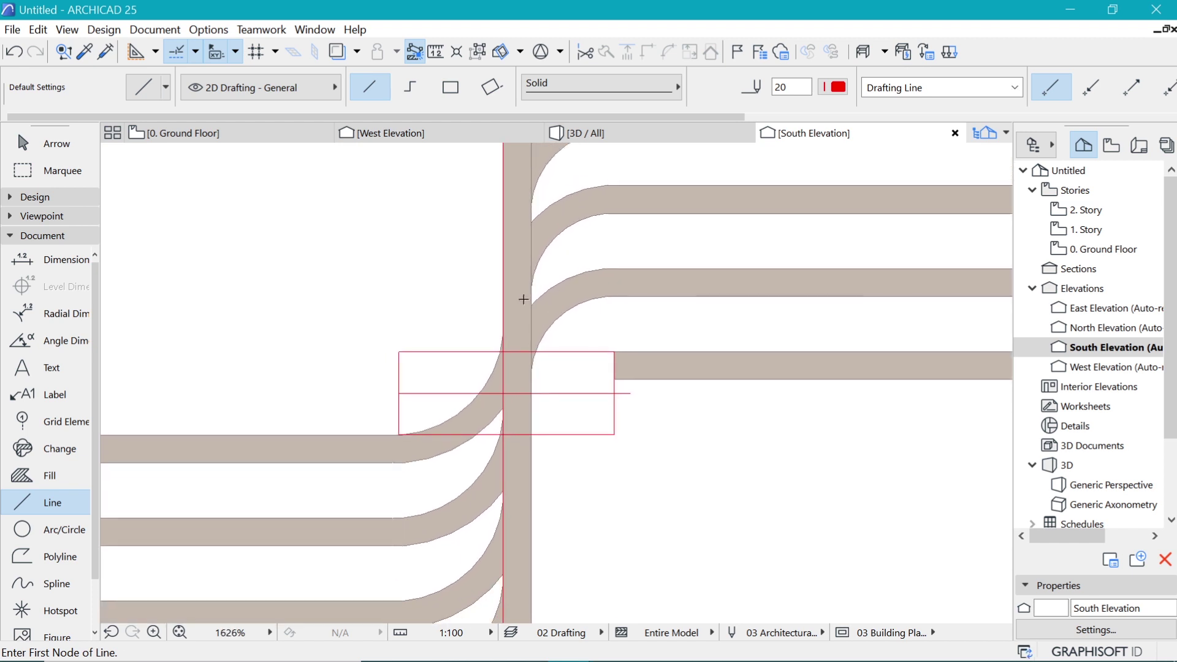
left_click(461, 420, "shift")
scroll(631, 162, "up", 2)
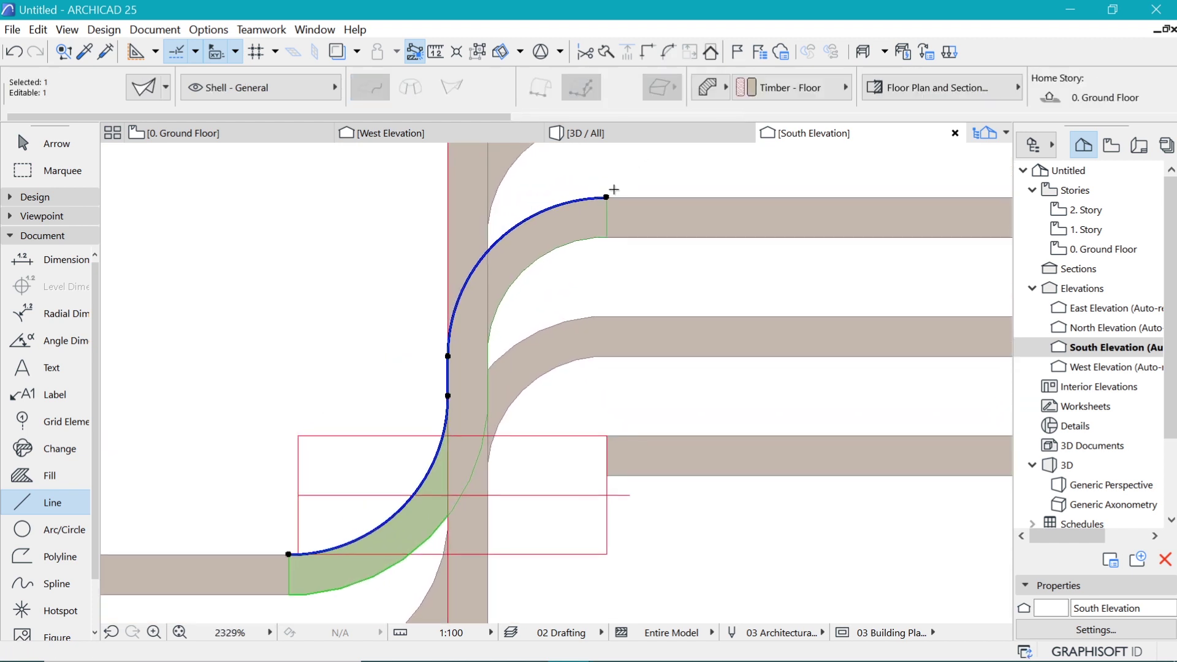
left_click(606, 197)
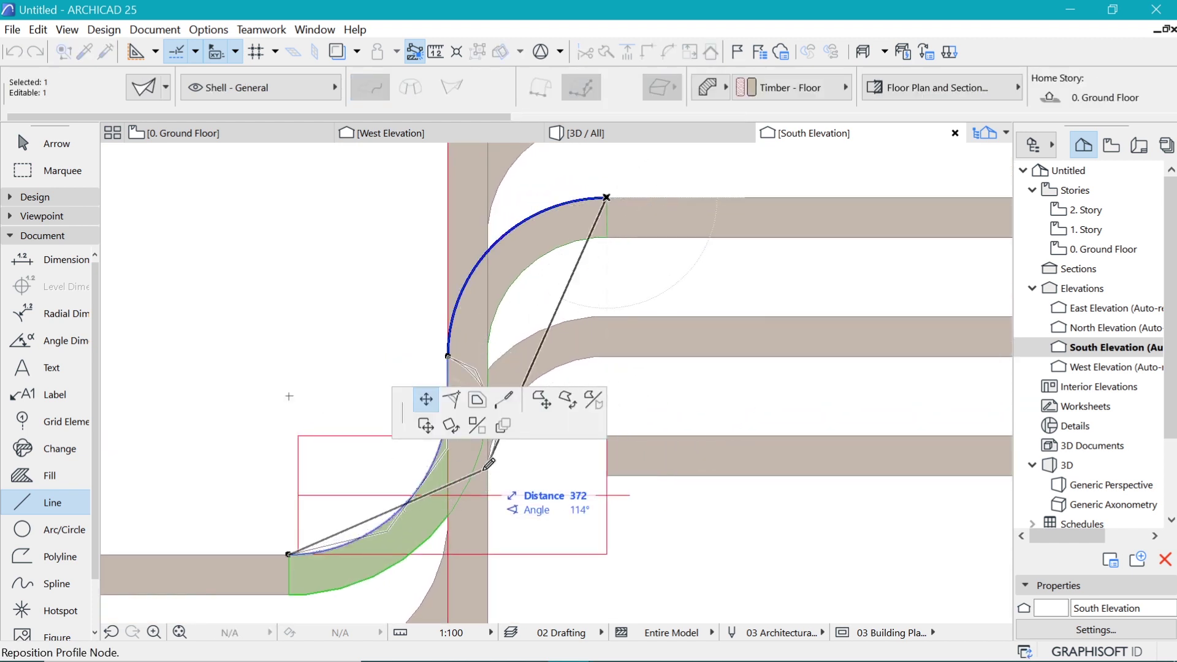
scroll(484, 468, "down", 2)
scroll(485, 481, "down", 2)
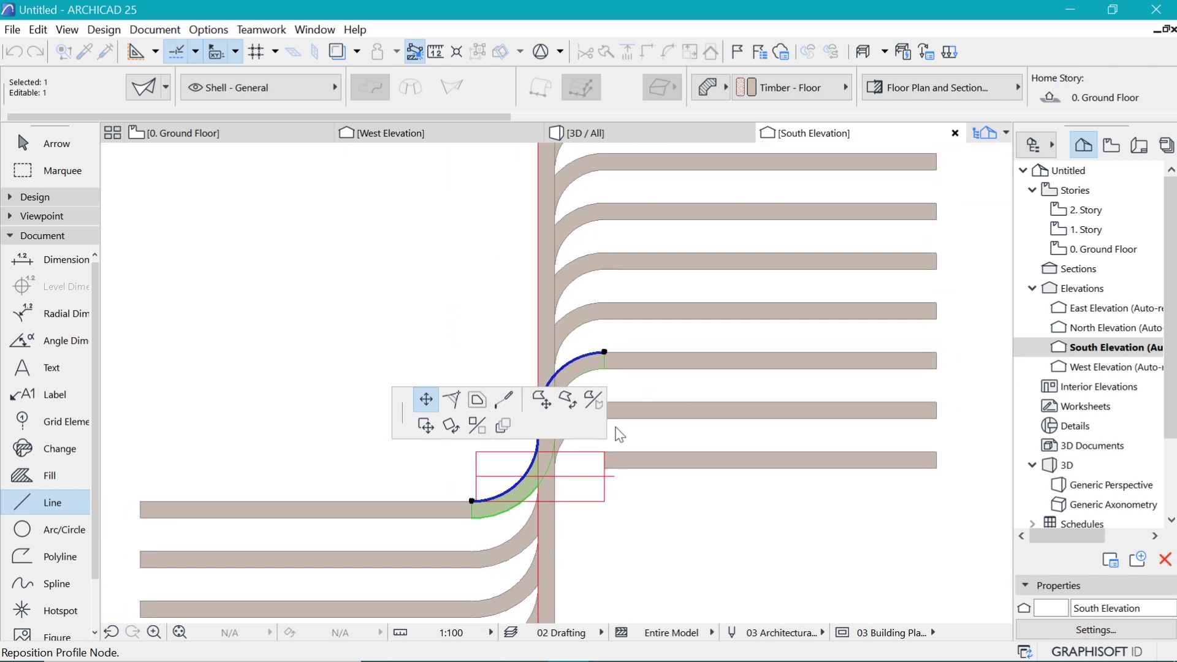
scroll(604, 451, "up", 3)
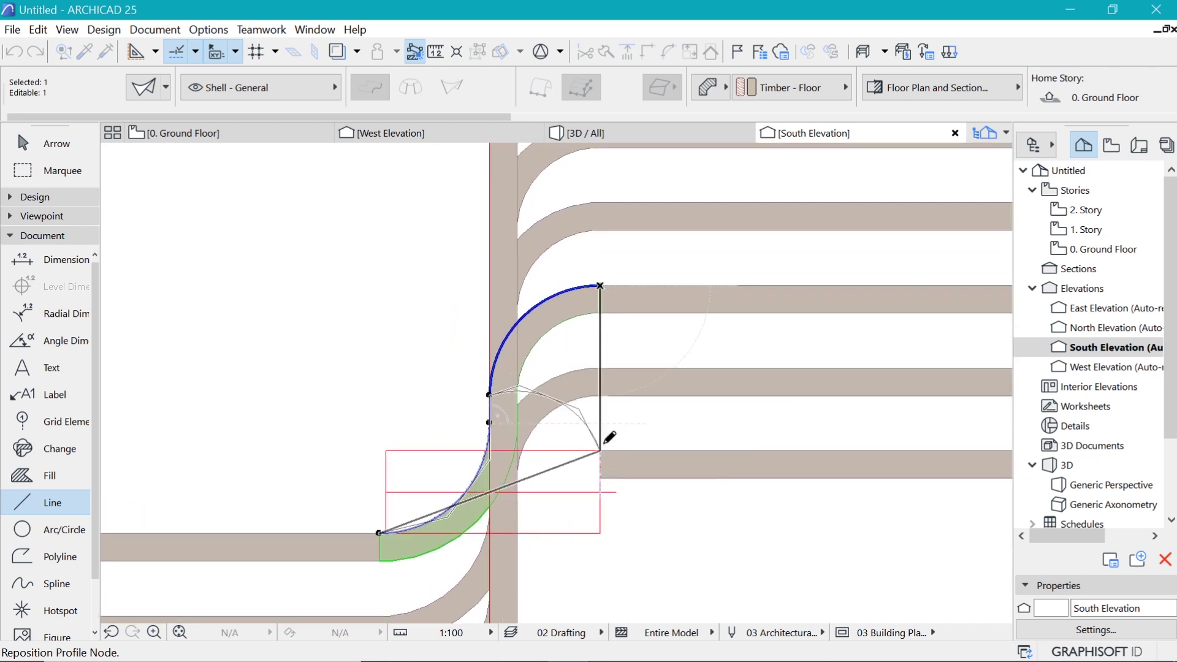
left_click(489, 397)
scroll(491, 386, "up", 1)
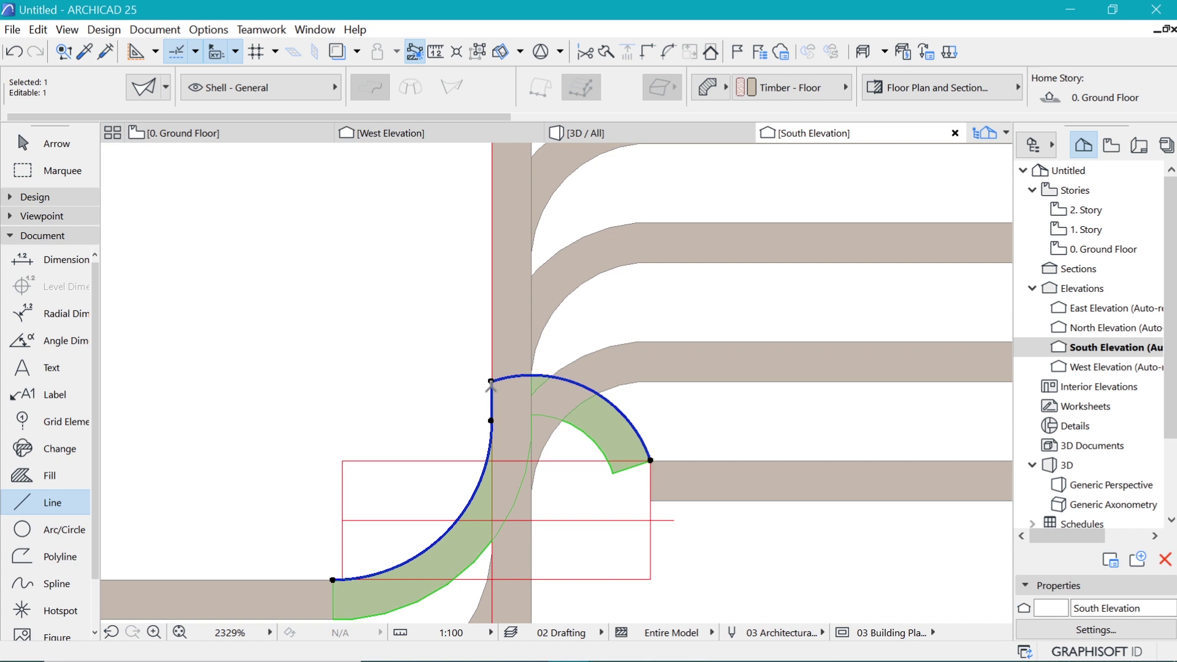
left_click(491, 382)
key("Escape")
left_click(489, 406)
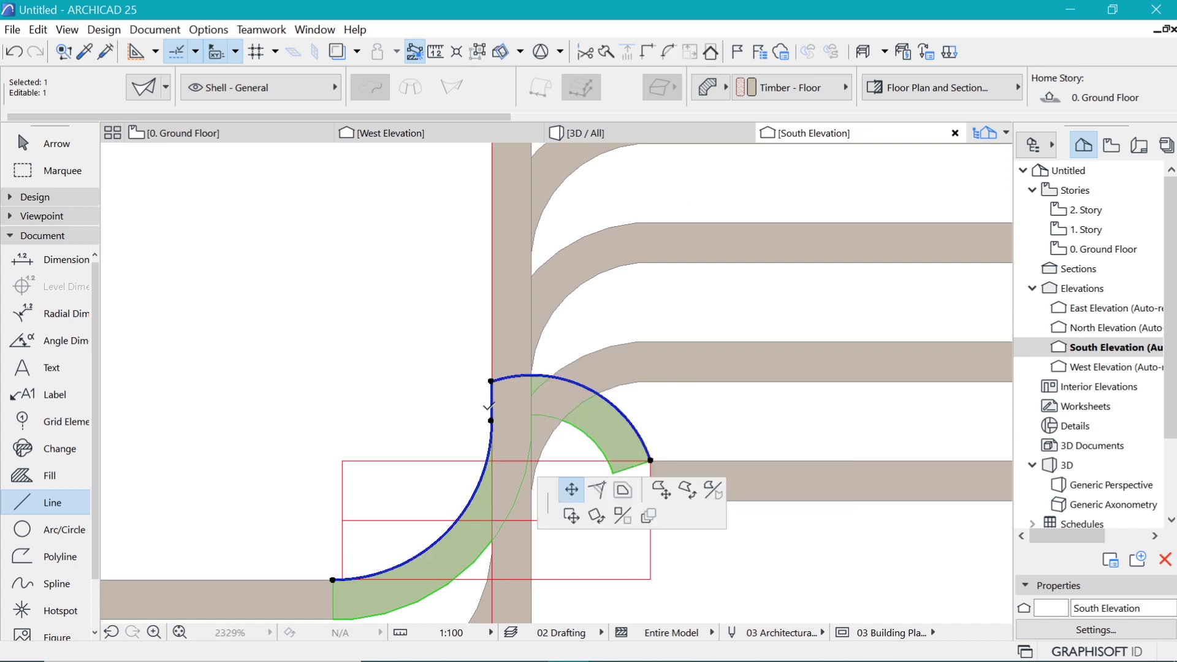
- Try mirroring the tenth shell about the vertical segment of its profile, and undo the mirror
left_click(491, 418)
left_click(477, 425)
scroll(499, 231, "down", 5)
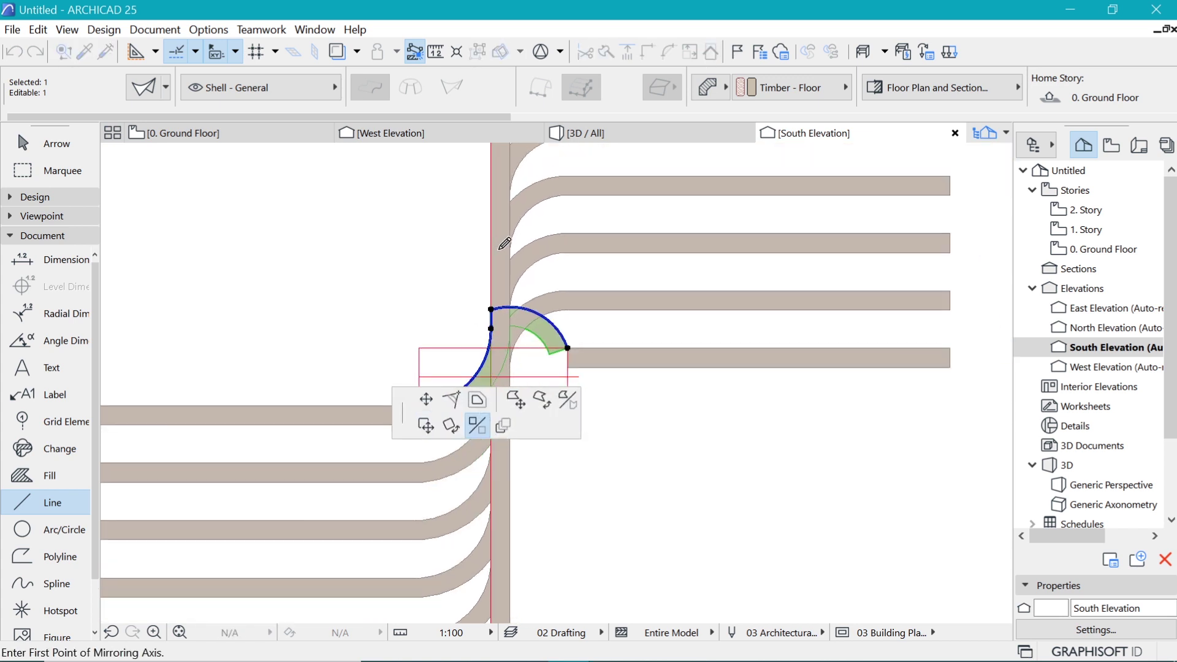
scroll(502, 261, "up", 3)
scroll(502, 261, "up", 1)
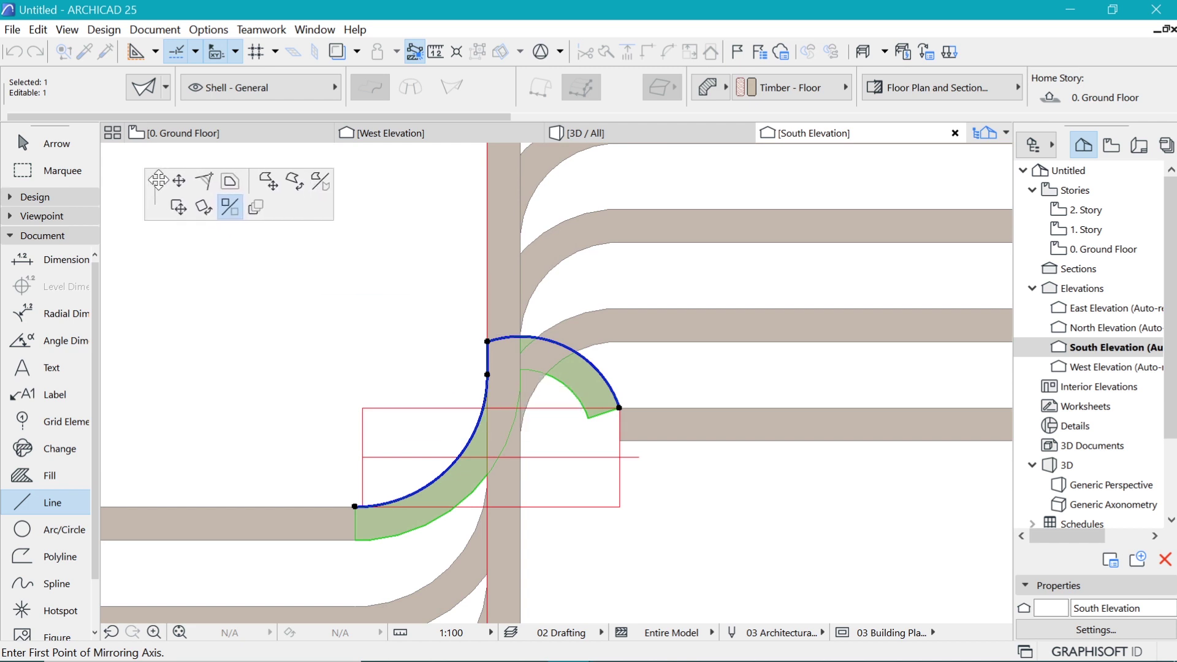
scroll(484, 386, "up", 2)
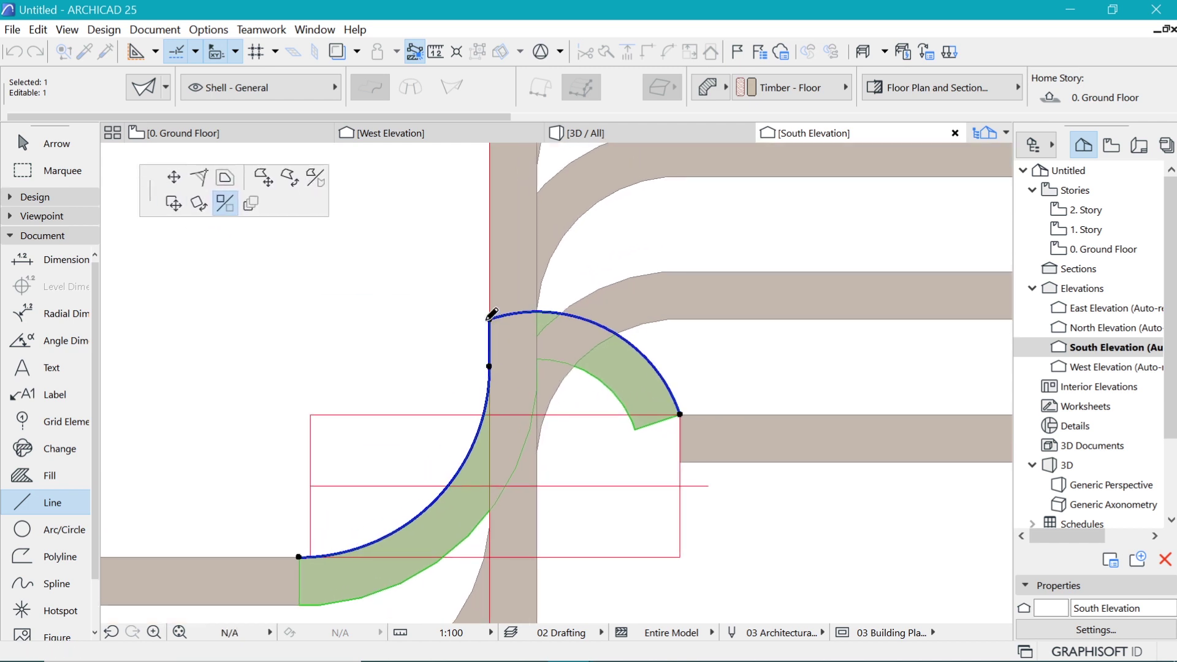
left_click(489, 317)
left_click(490, 366)
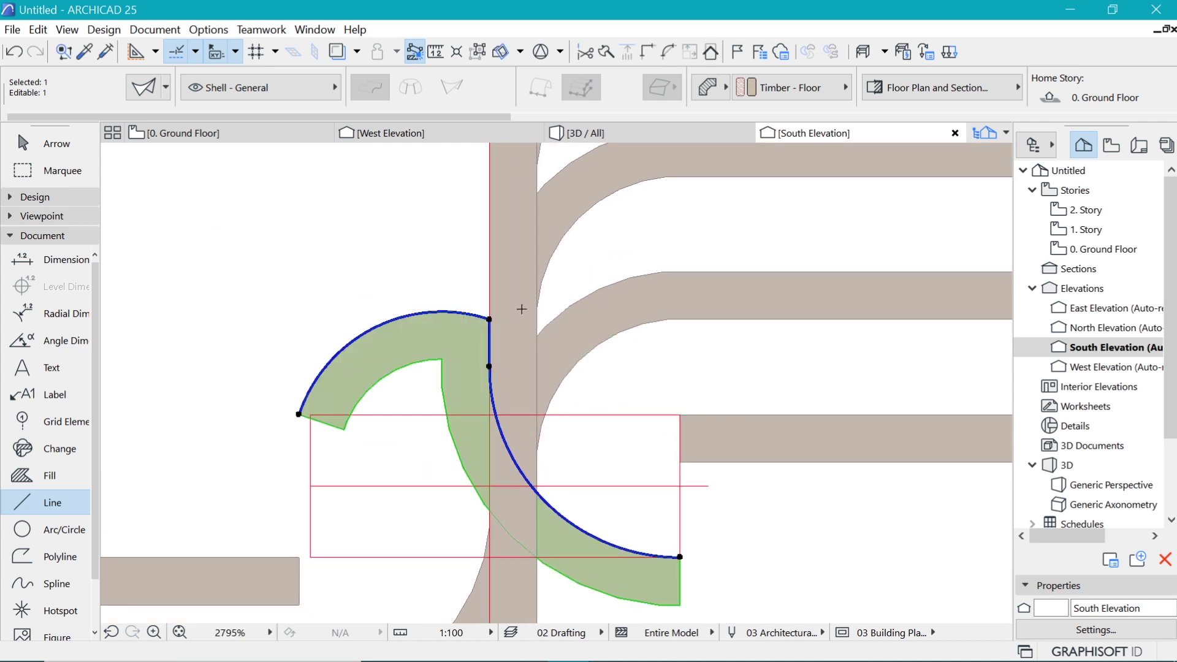
key("ctrl+z")
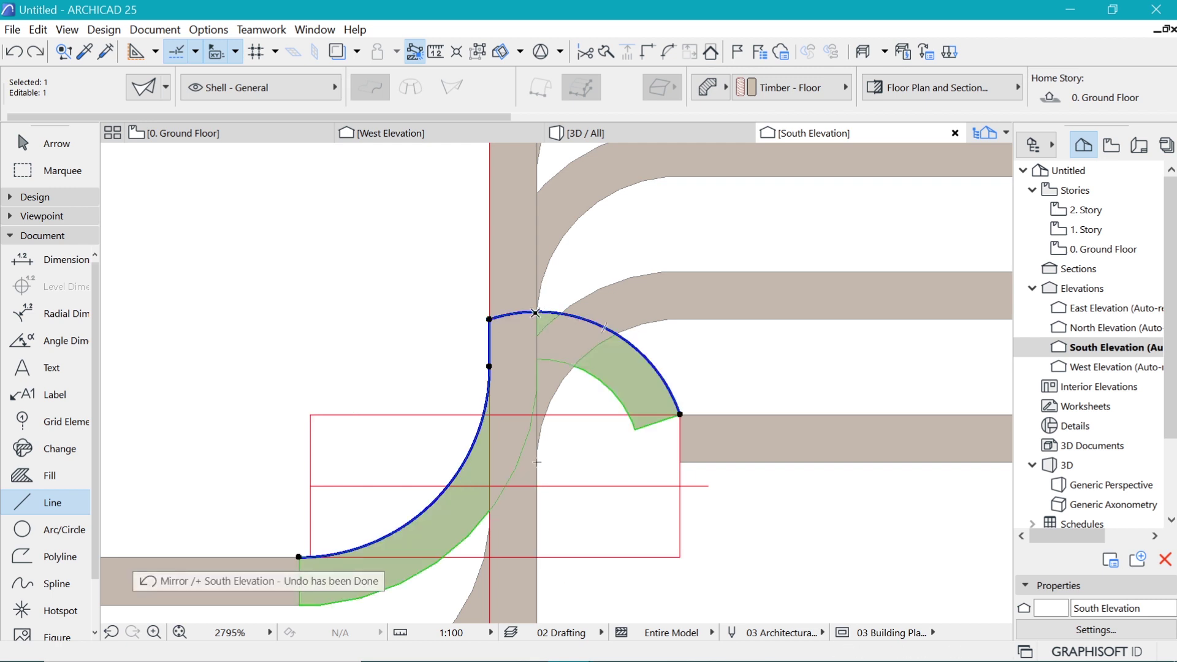
- Collapse the tenth shell's vertical segment into its lower node, and move that node straight down 125 onto the middle guide line
scroll(491, 318, "up", 1)
left_click(491, 317)
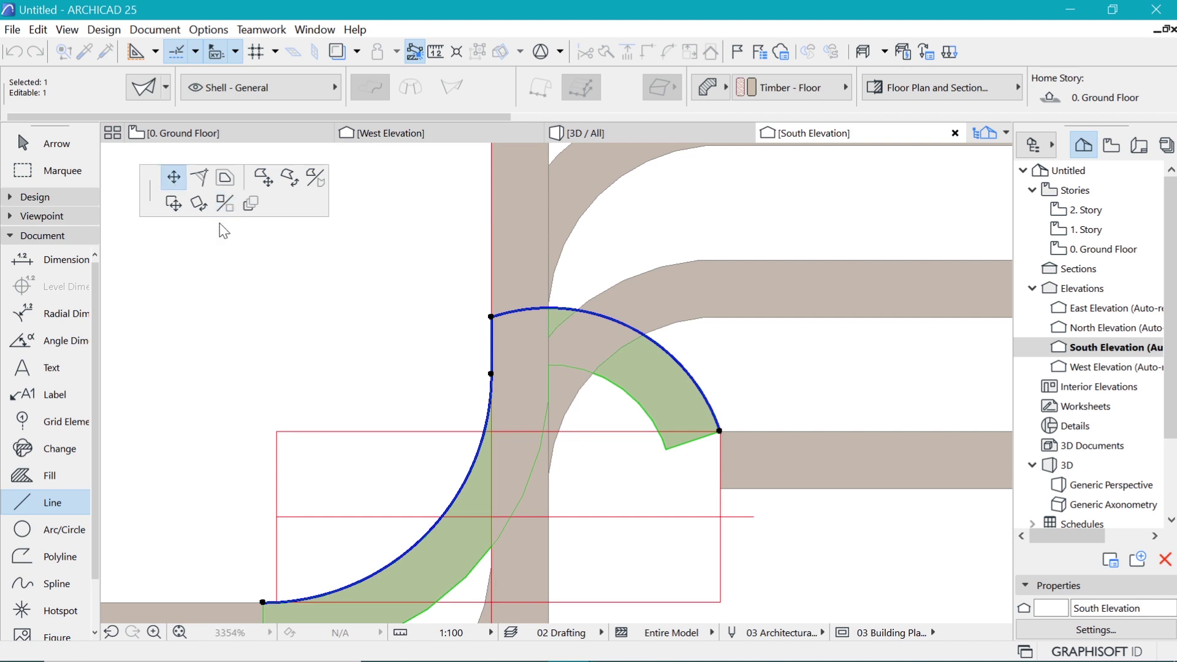
left_click(493, 371)
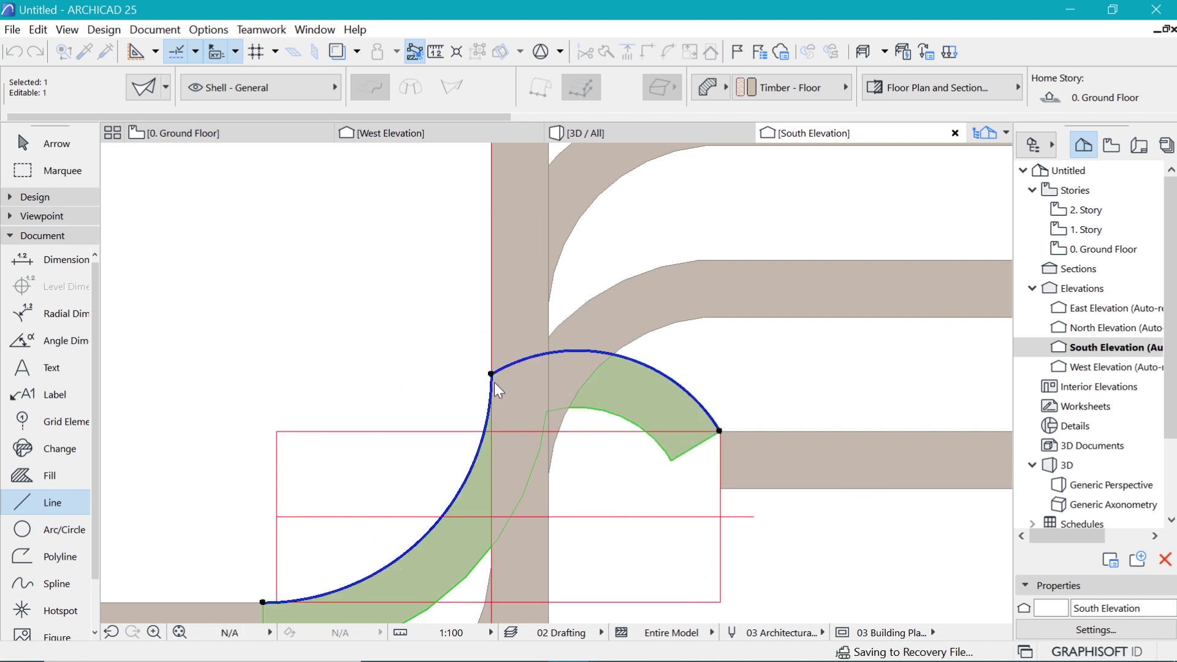
left_click(491, 373)
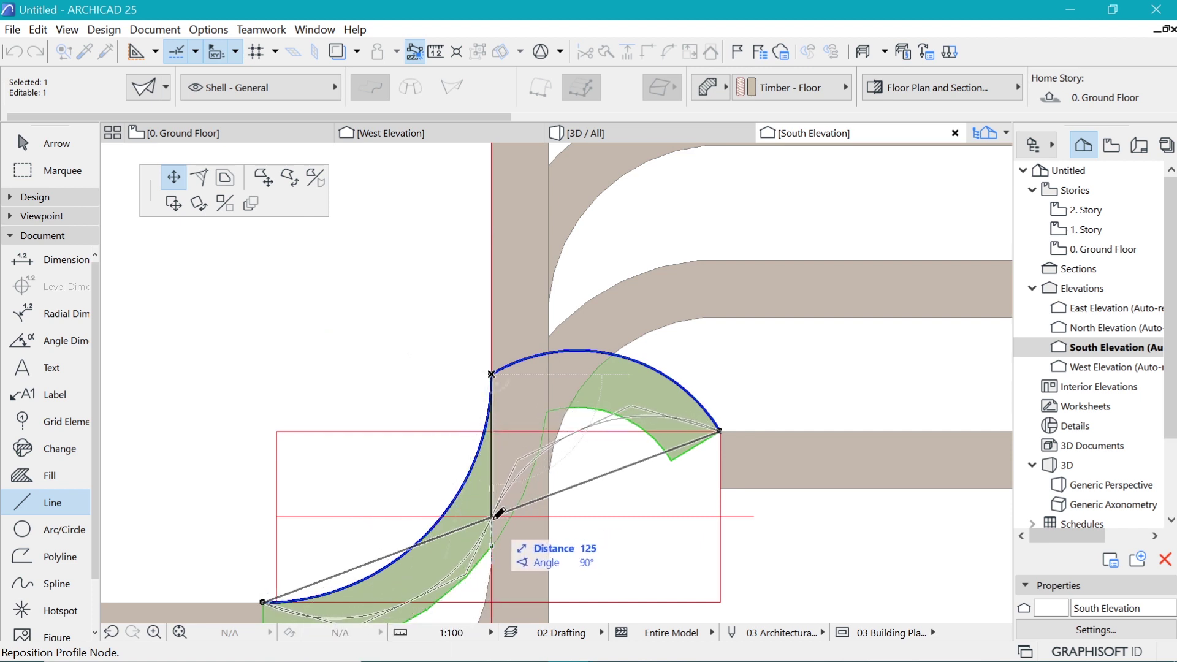
left_click(491, 517)
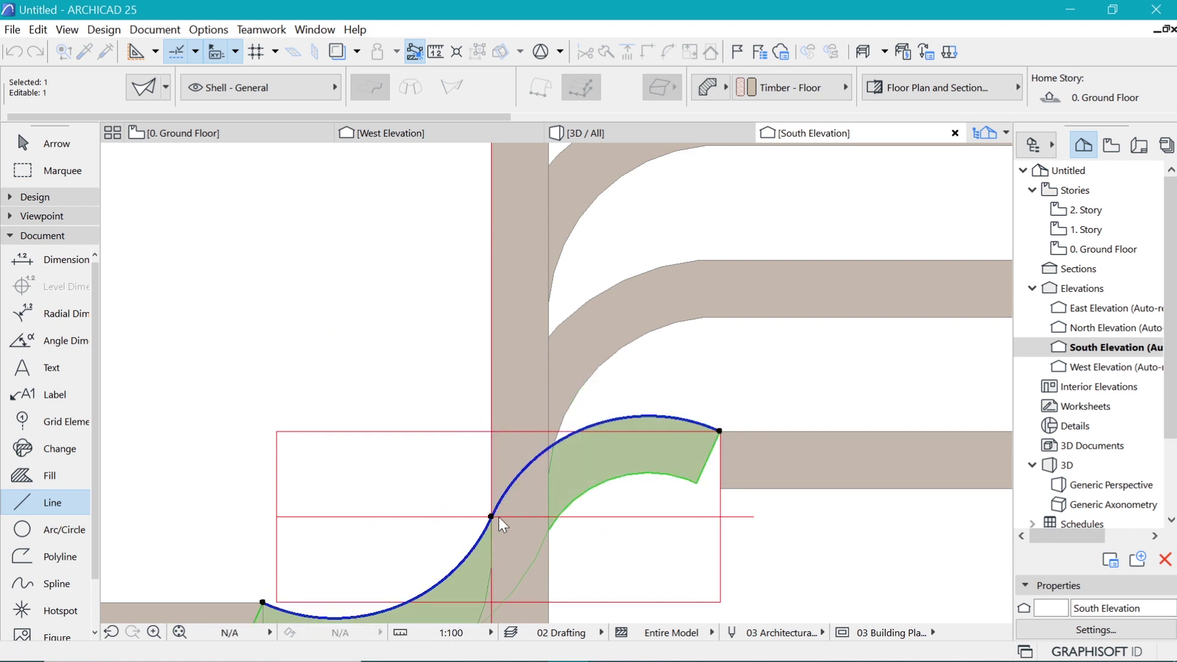
- Set the tangent of the tenth shell's upper arc horizontal along the guide rectangle's upper edge, where it meets the upper-flight tread
scroll(626, 376, "down", 1)
scroll(626, 376, "up", 5)
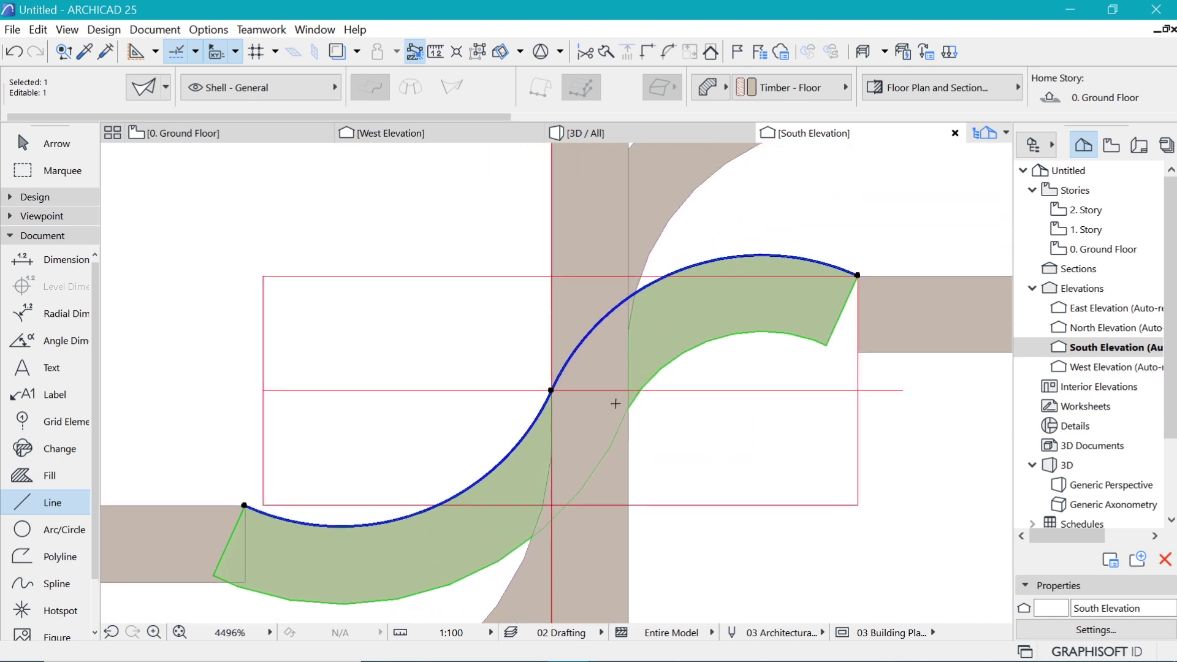
scroll(359, 527, "down", 5)
scroll(407, 521, "up", 5)
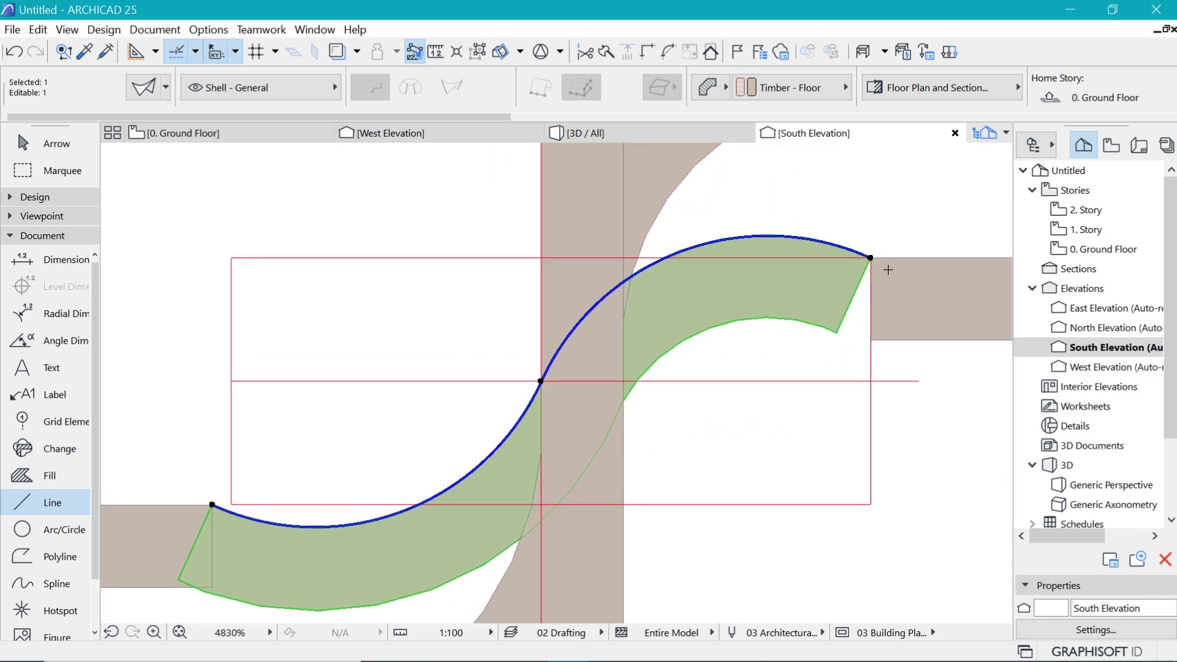
left_click(822, 238)
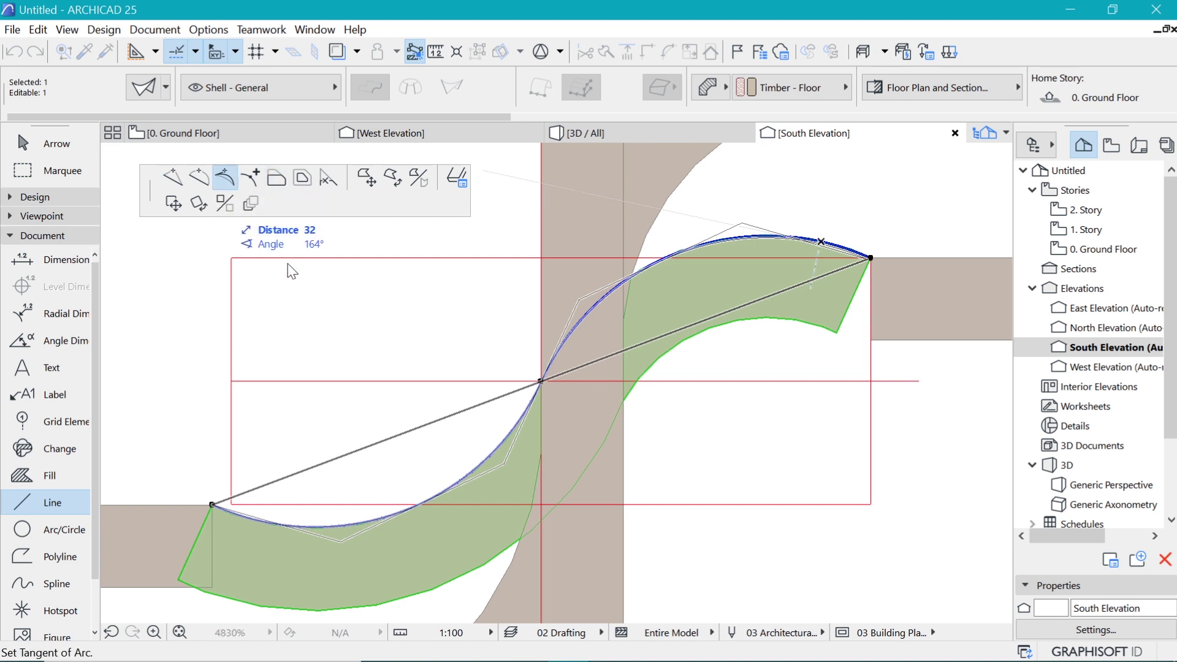
left_click(239, 253)
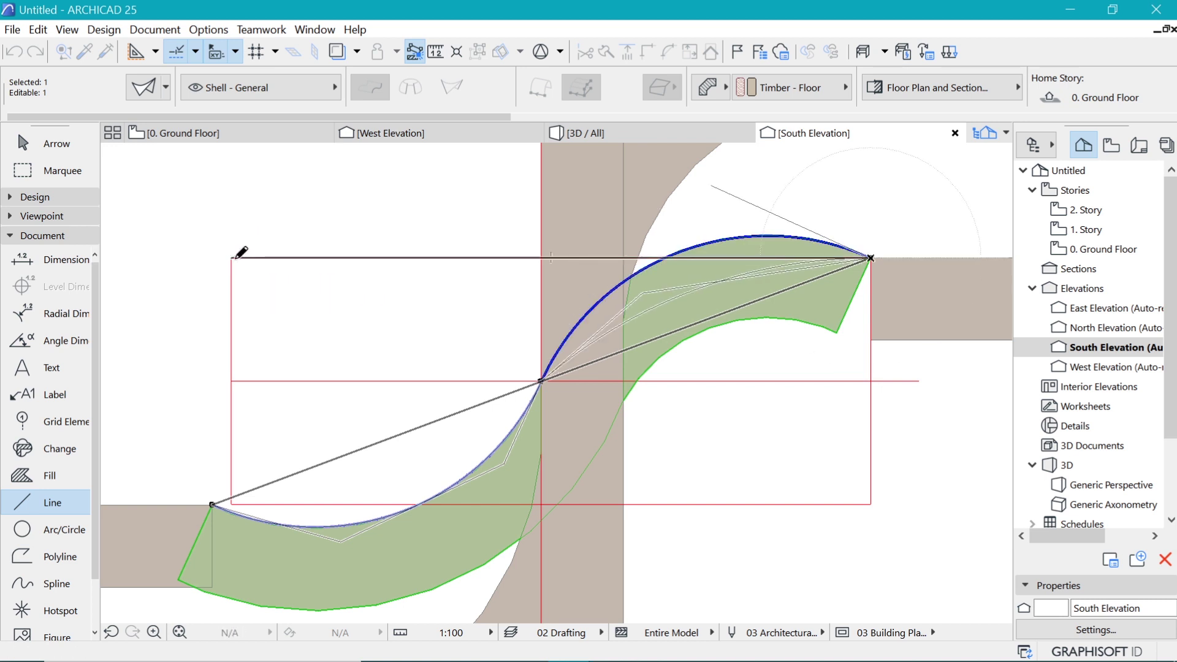
left_click(245, 262)
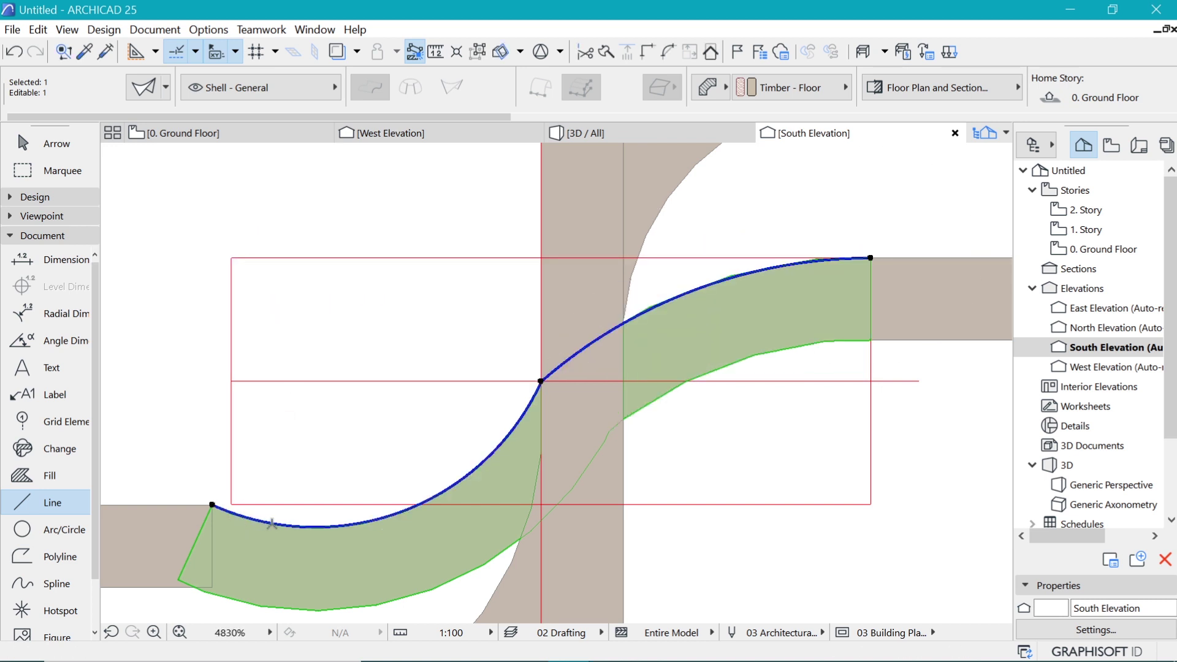
- Set the tangent of the tenth shell's lower arc horizontal along the guide rectangle's lower edge, and deselect the shell
left_click(272, 524)
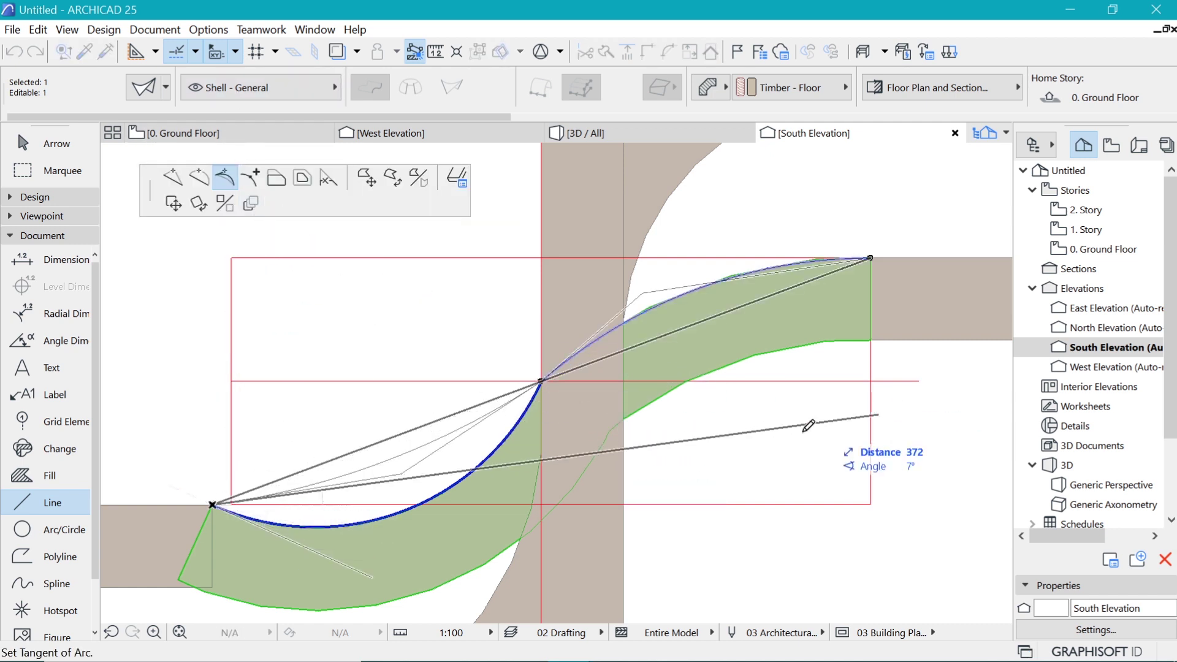
left_click(832, 500)
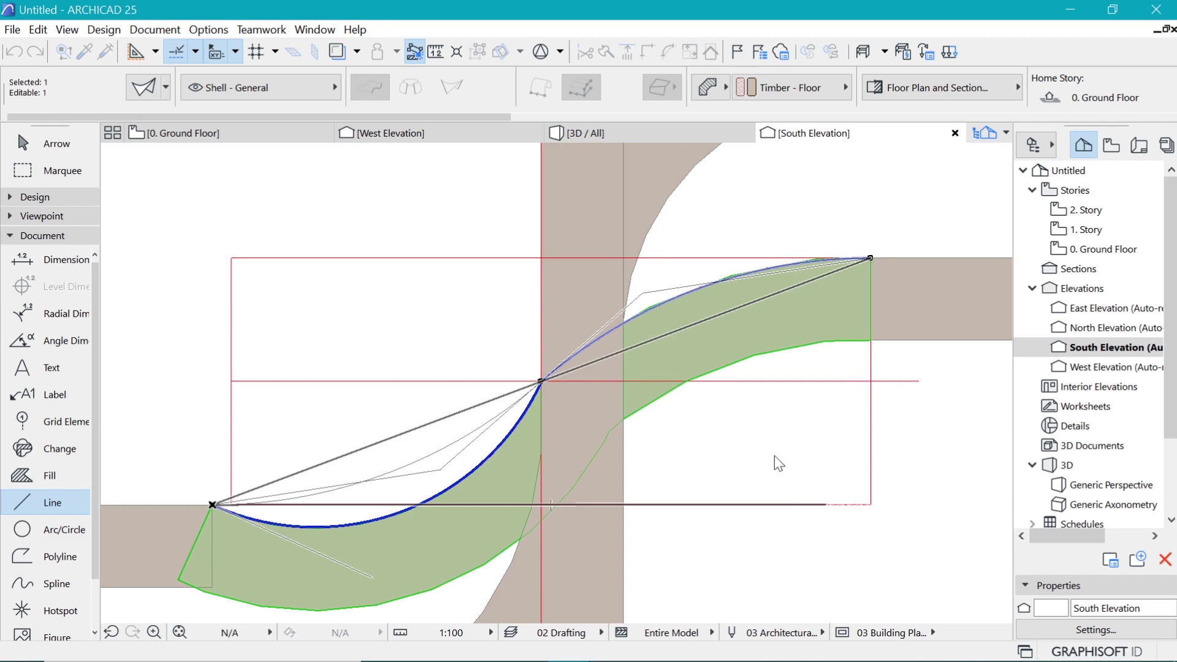
scroll(470, 413, "down", 3)
key("Escape")
scroll(480, 381, "down", 2)
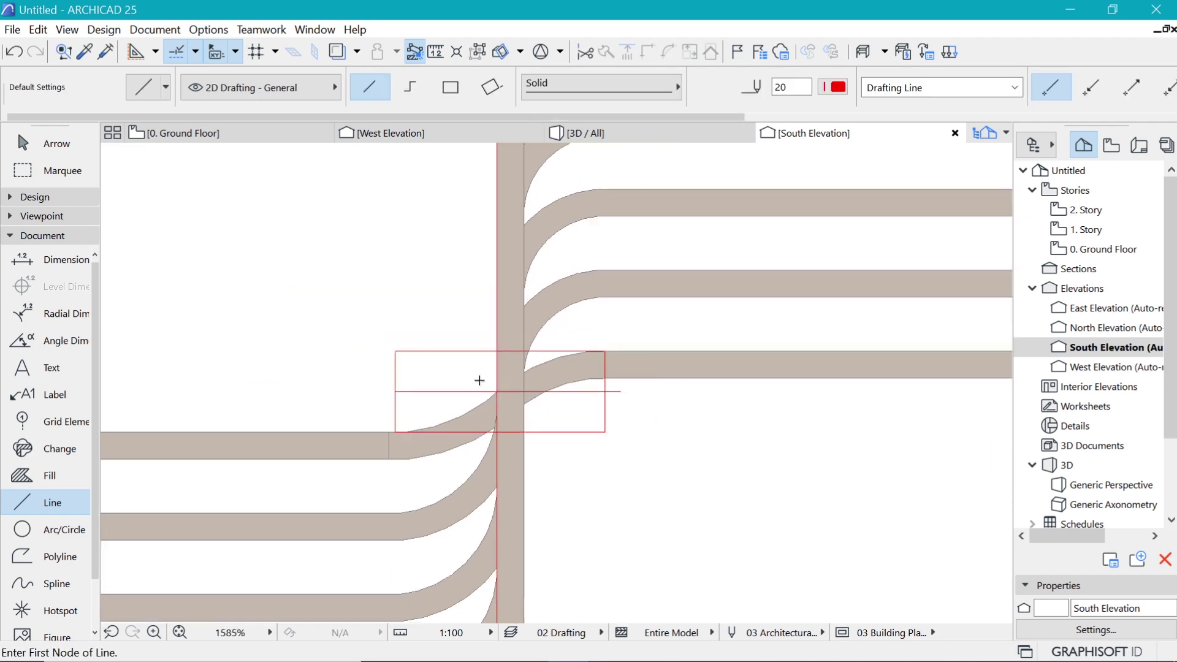
scroll(480, 381, "down", 2)
- In the 3D view, copy the separate tread slab by its upper corner to the outer corner of the tenth lower tread
left_click(582, 133)
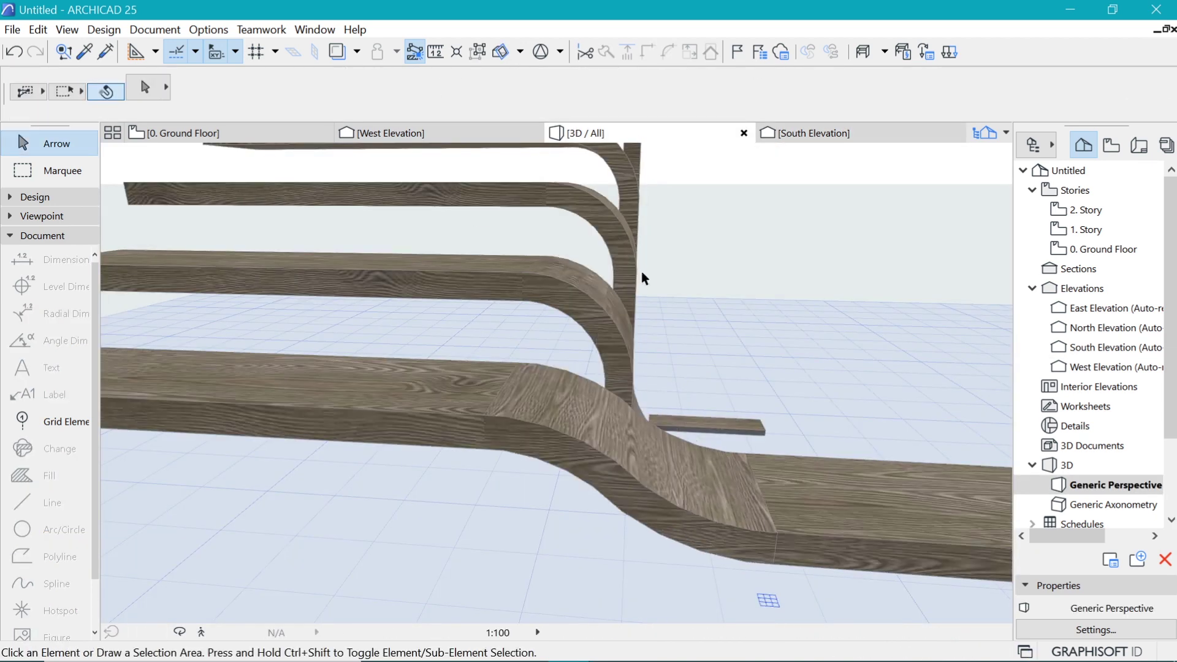
scroll(509, 361, "down", 5)
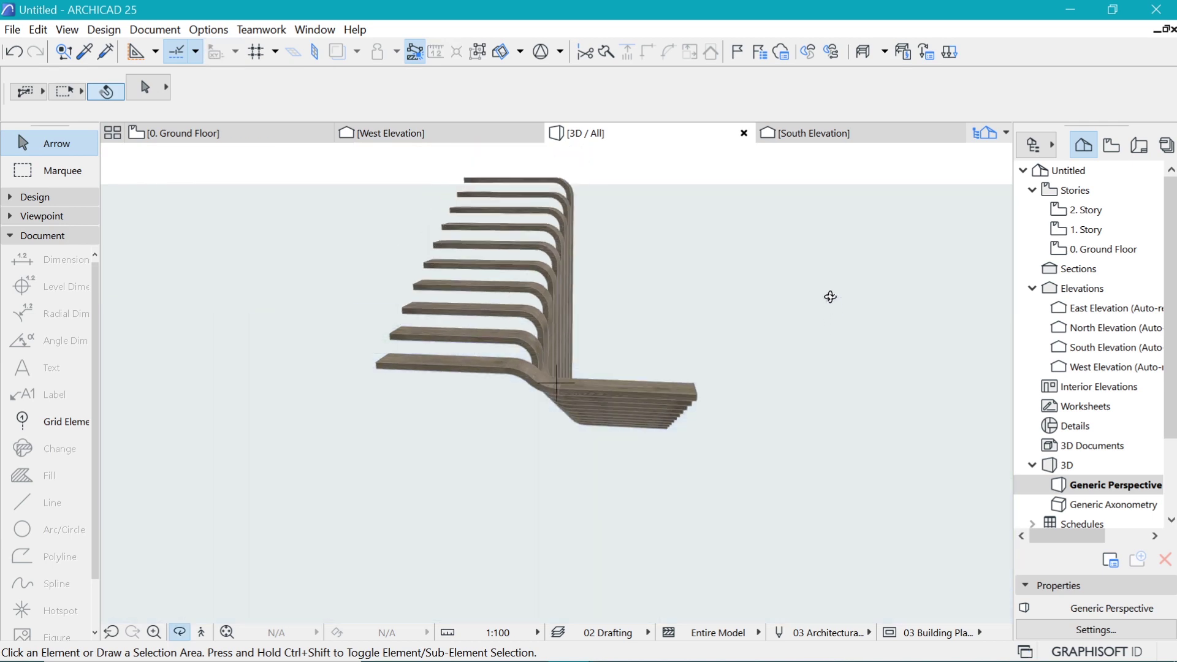
middle_click_drag(830, 297, 488, 289, "shift")
left_click_drag(488, 289, 842, 377)
key("Escape")
left_click(907, 573)
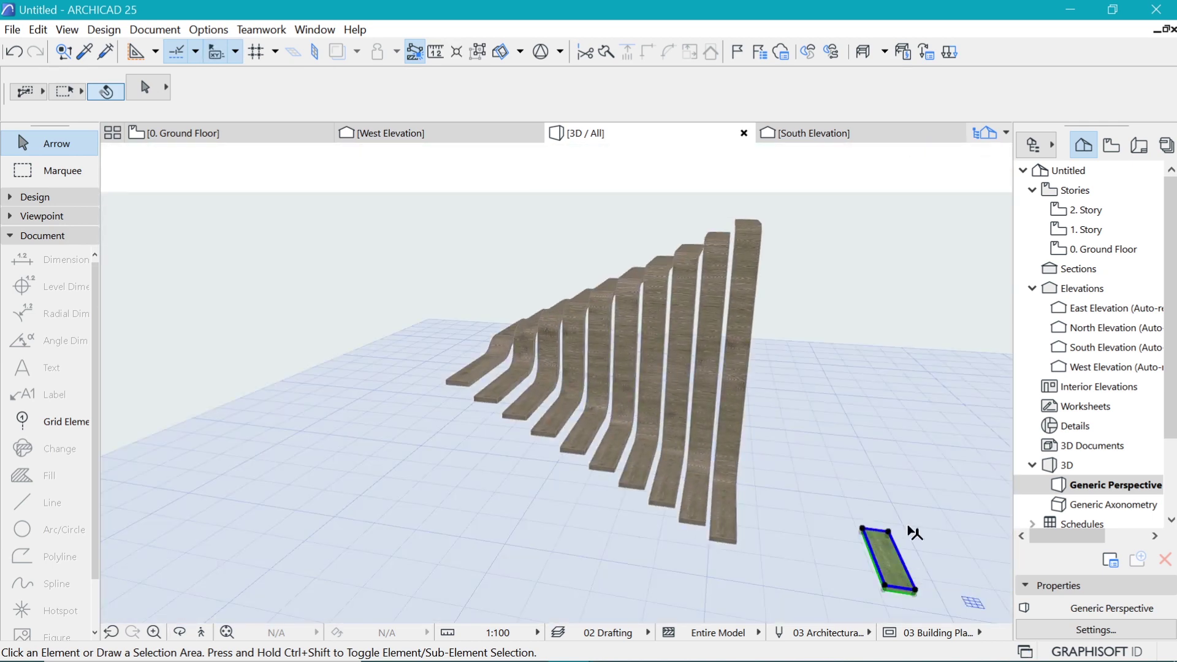
key("ctrl")
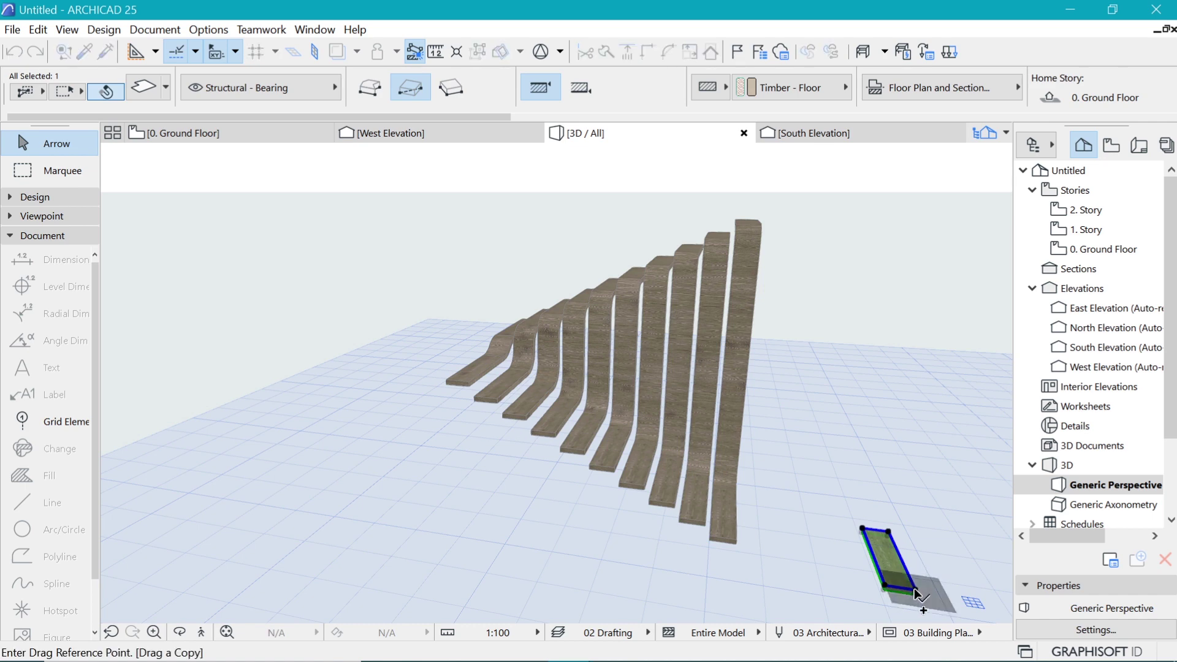
left_click(914, 591)
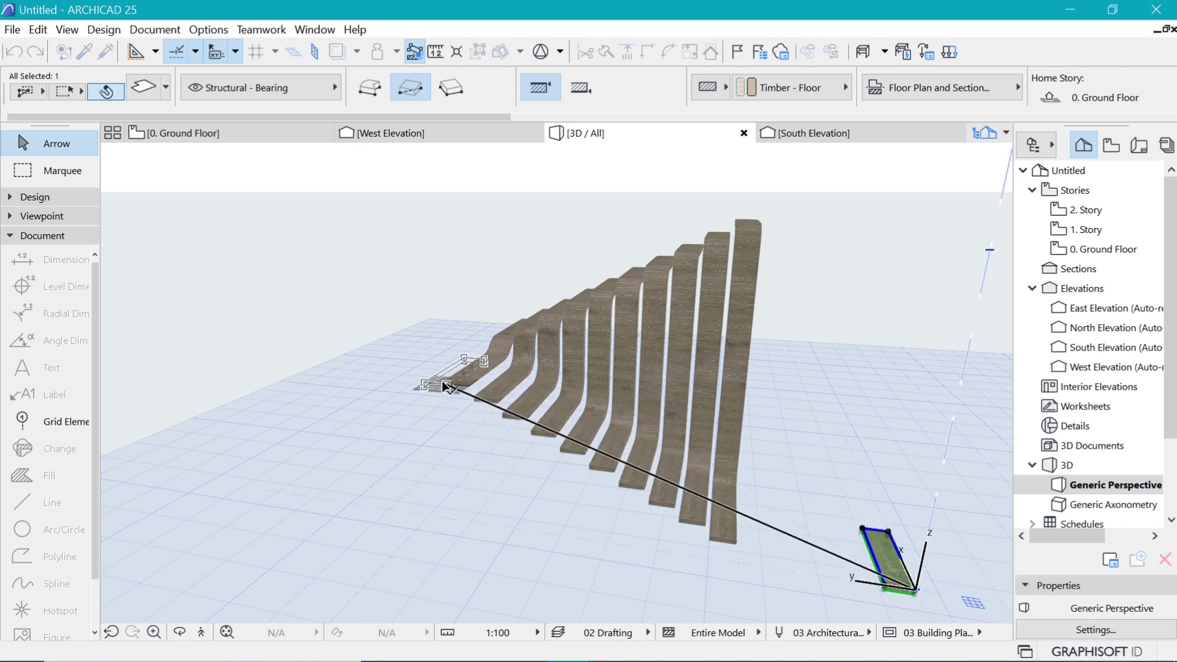
left_click(445, 386)
- Align the copied tread's upper corner with the tenth lower tread's corner, and move it horizontally away to leave a gap
scroll(460, 393, "up", 6)
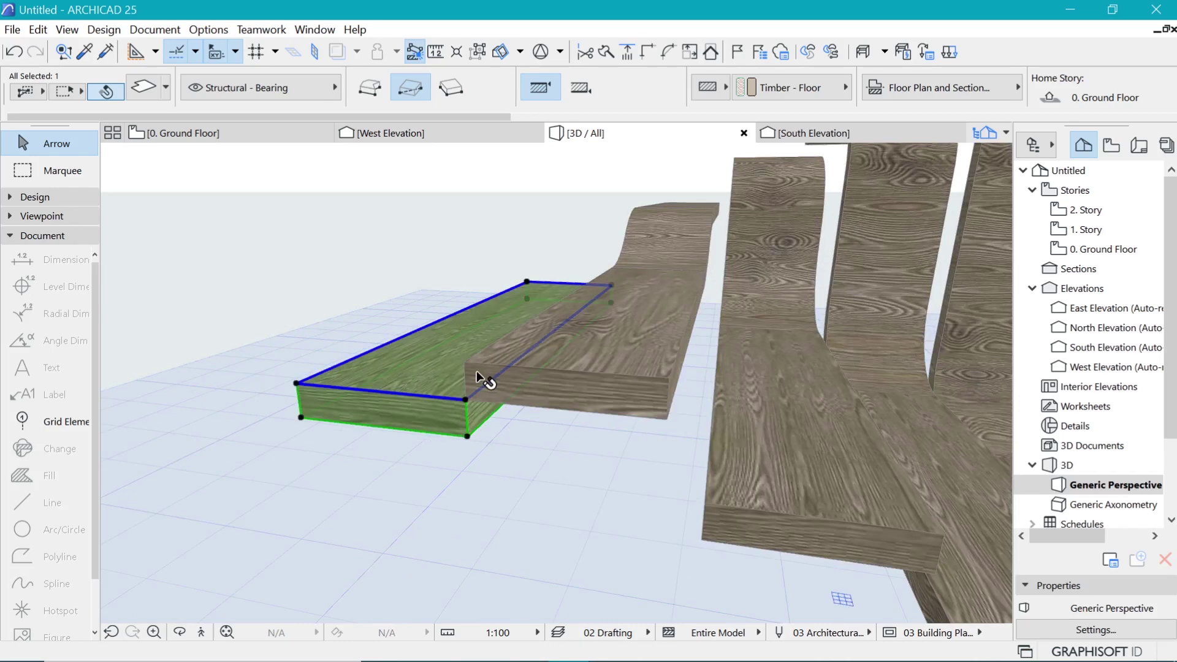
left_click(466, 399)
left_click(465, 363)
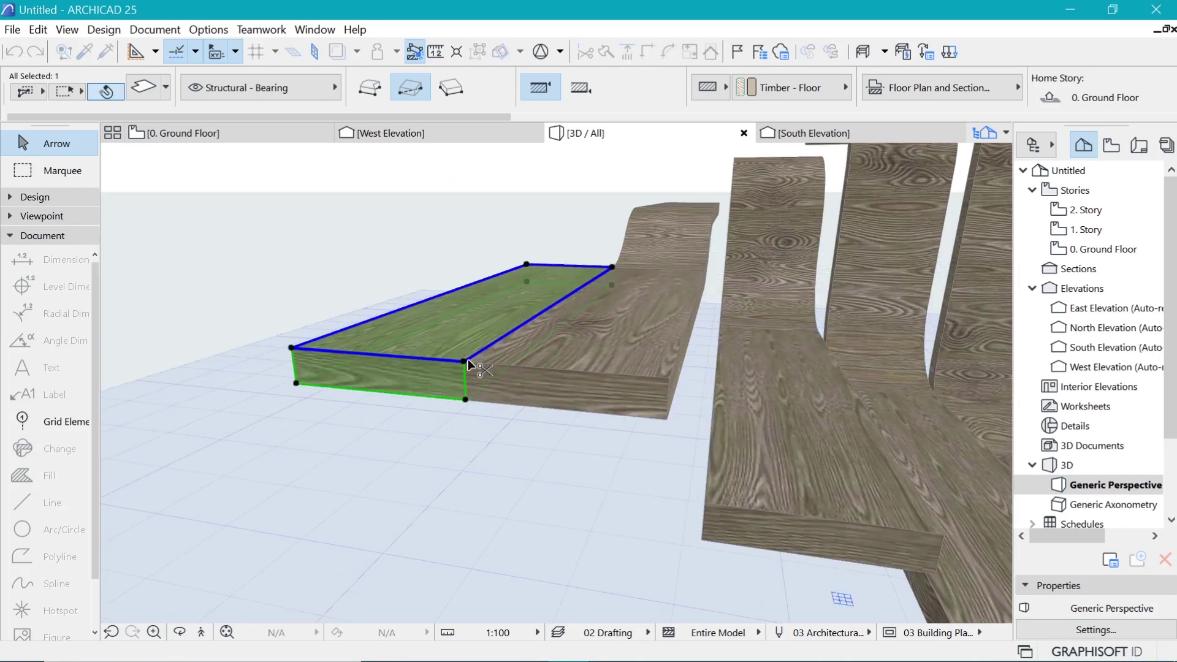
left_click(465, 361)
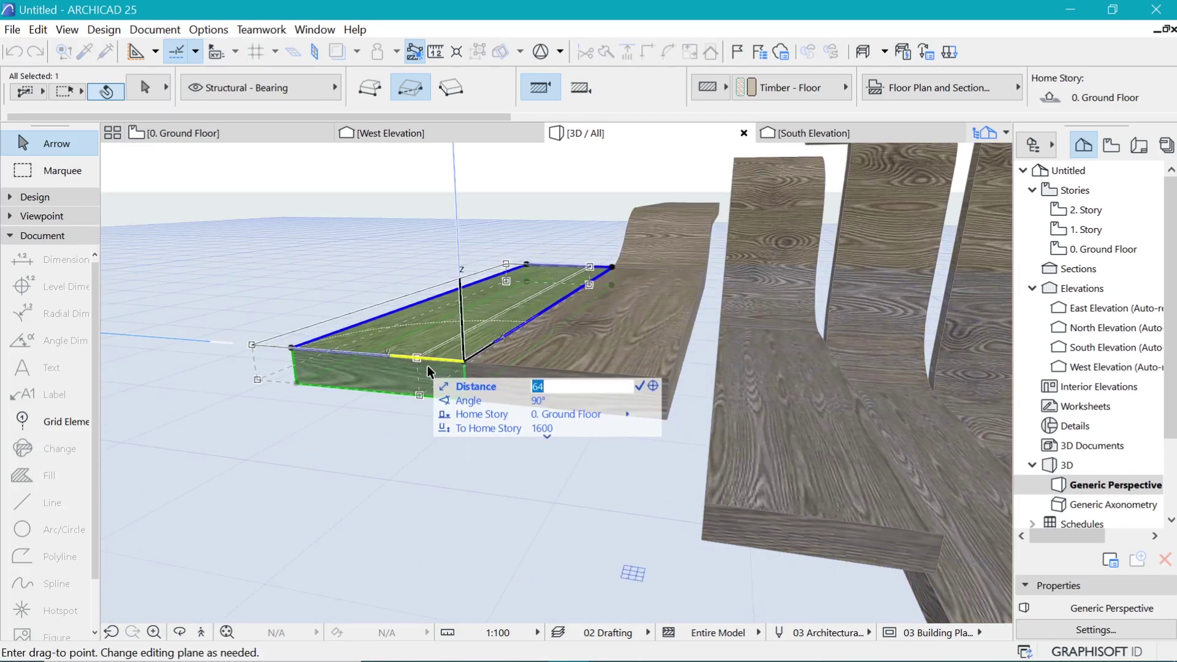
left_click(428, 363)
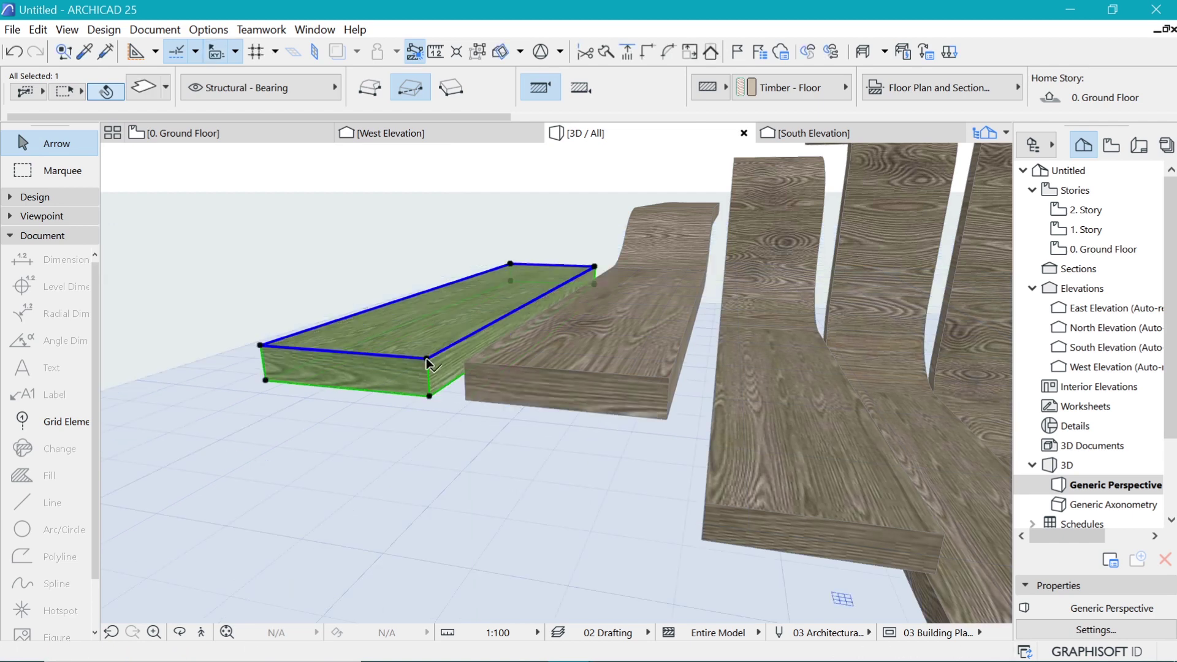
middle_click_drag(689, 461, 702, 416, "shift")
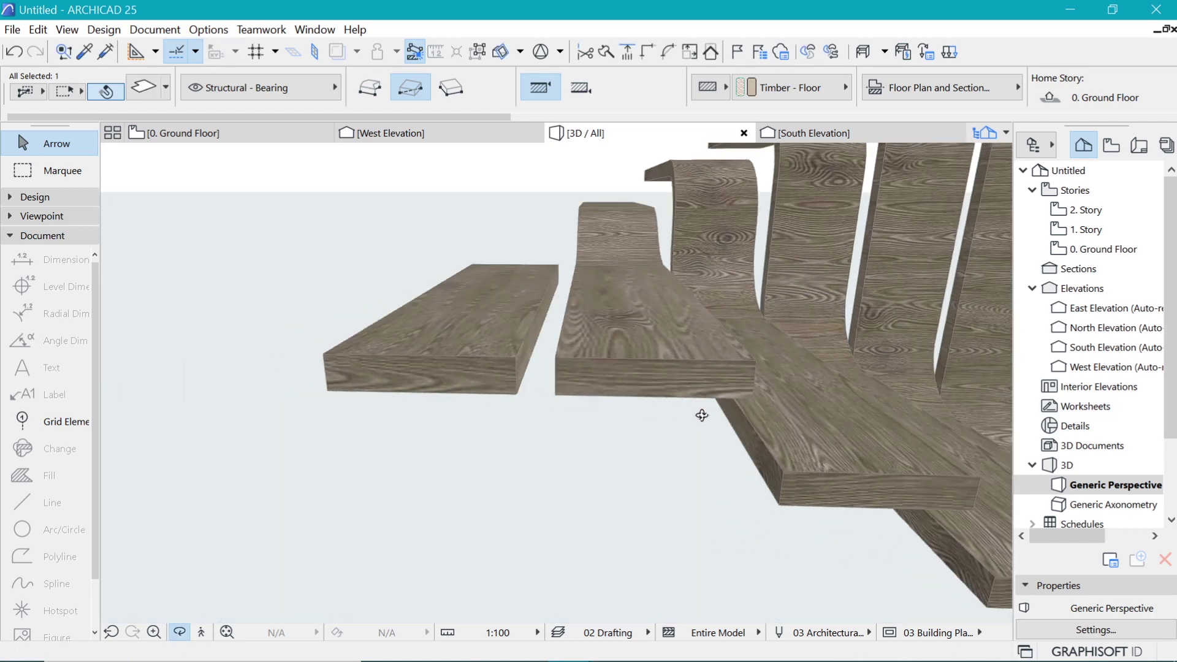
- In the ground floor plan, stretch the copied tread's inner end across to the outer edge of the upper flight
left_click(184, 133)
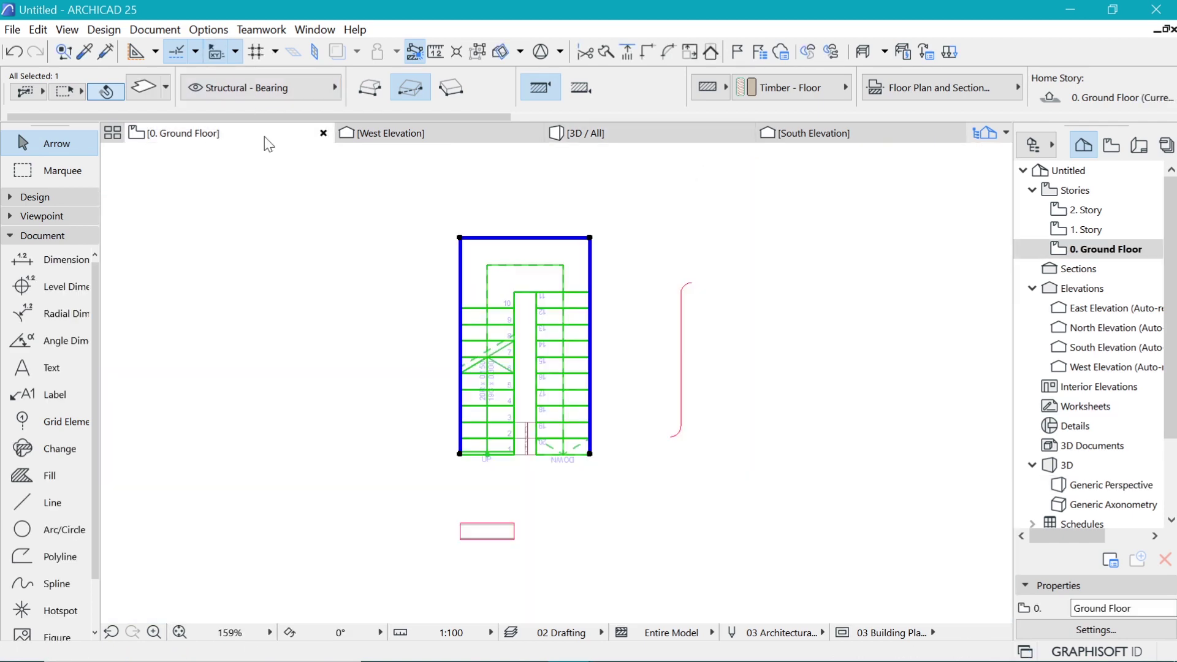
key("ctrl+z")
key("ctrl+z")
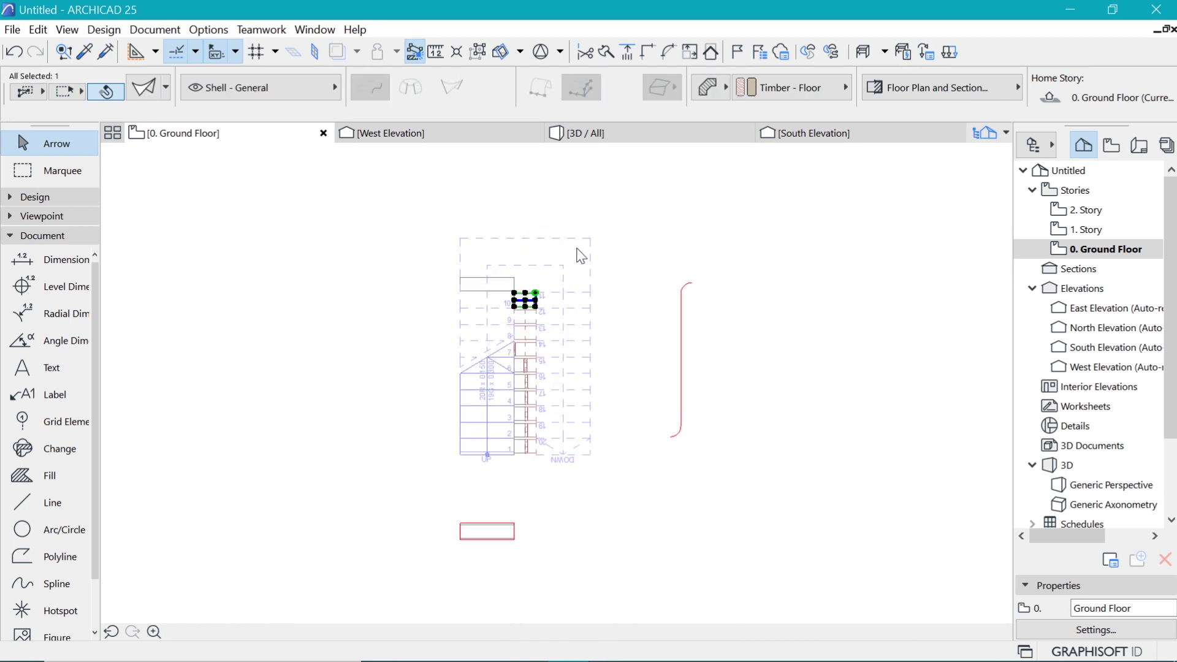
scroll(573, 270, "up", 5)
left_click(451, 303)
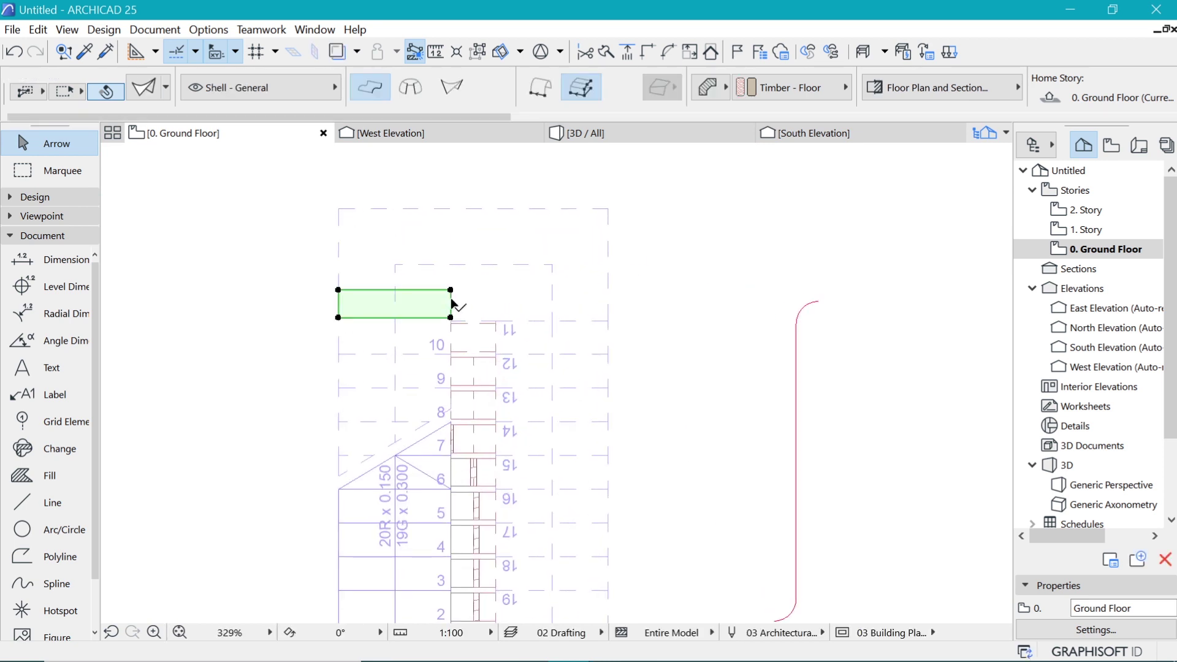
left_click(450, 300)
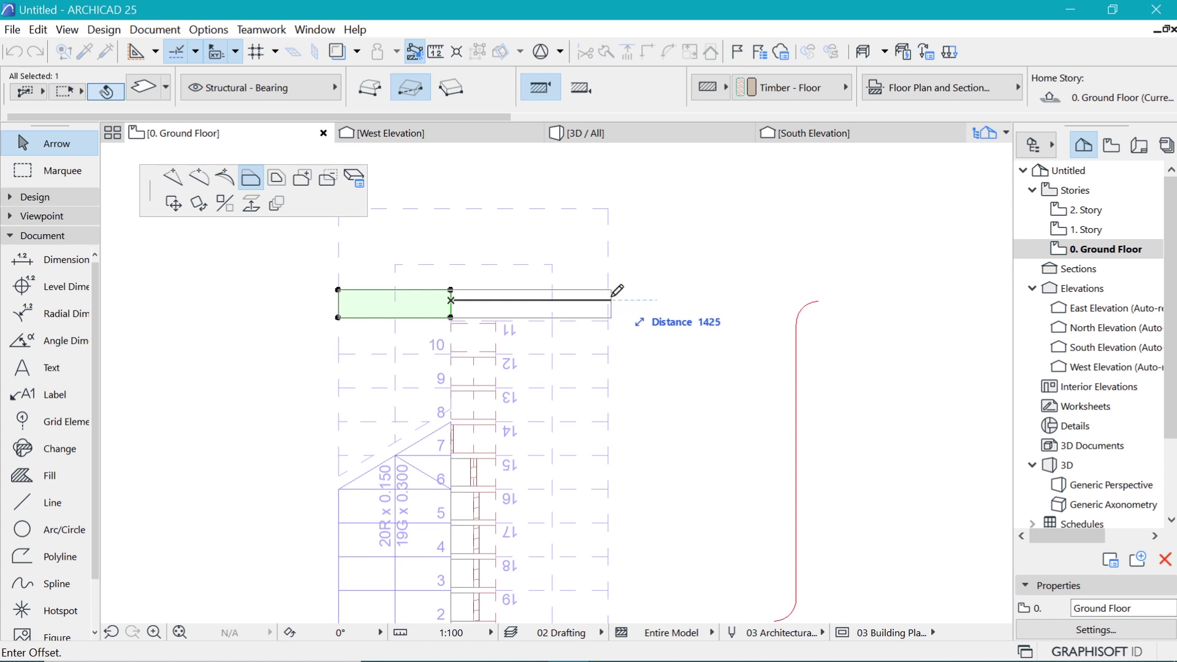
left_click(605, 196)
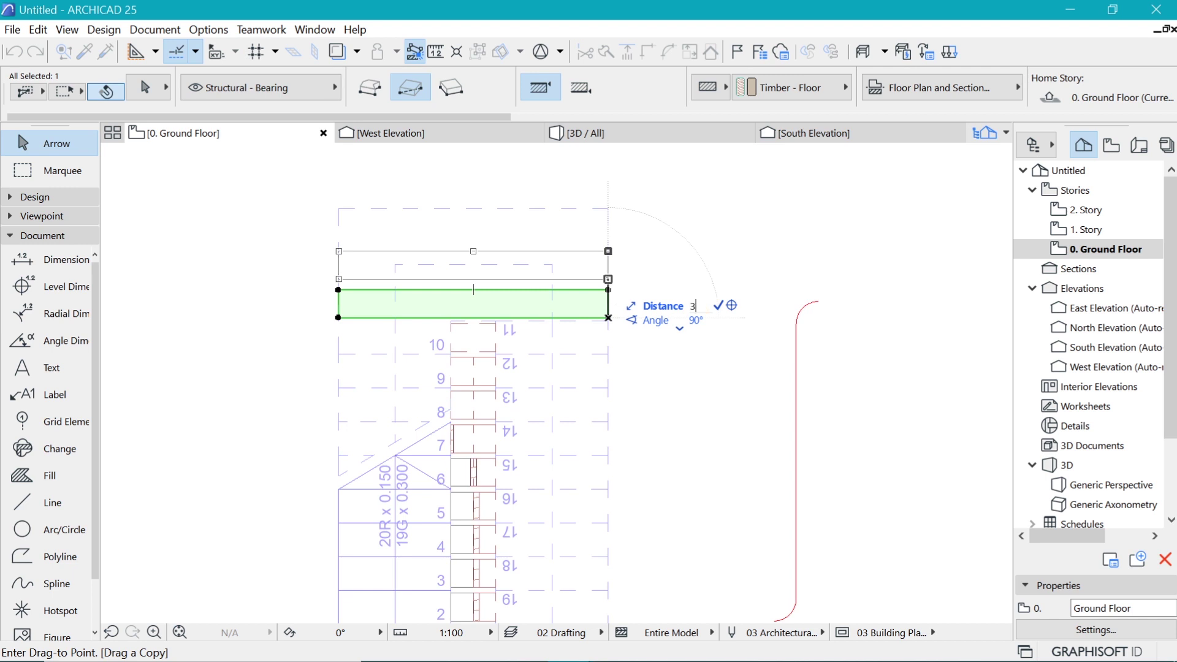
- Copy the full-width landing tread twice at 90° towards the back of the landing, and deselect it
key("Return")
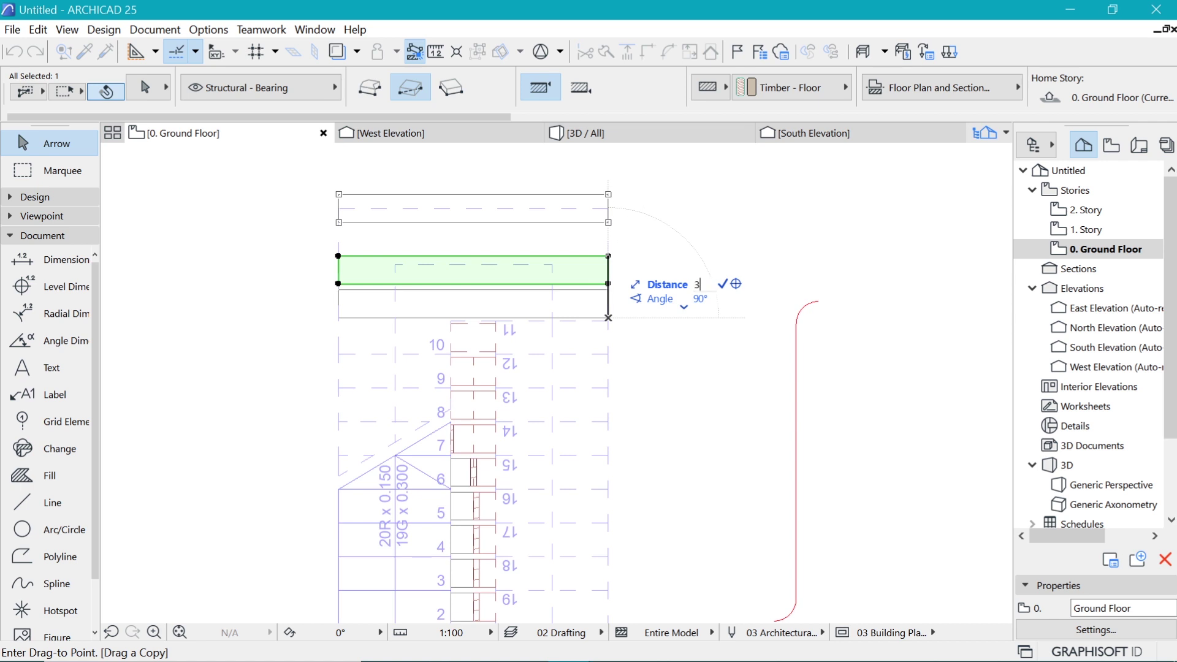
key("Return")
key("Escape")
scroll(470, 283, "down", 4)
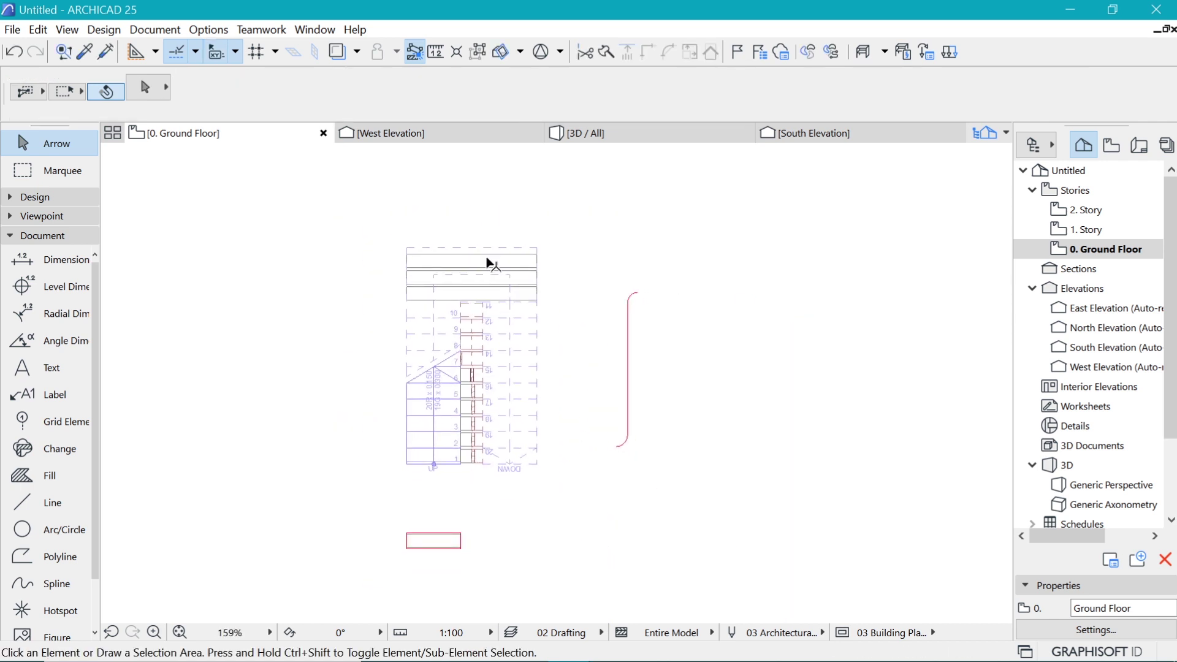
- Examine the landing treads and curved shells from several sides in 3D, and the stair in the Modern stair model
left_click(596, 141)
left_click_drag(423, 385, 634, 348)
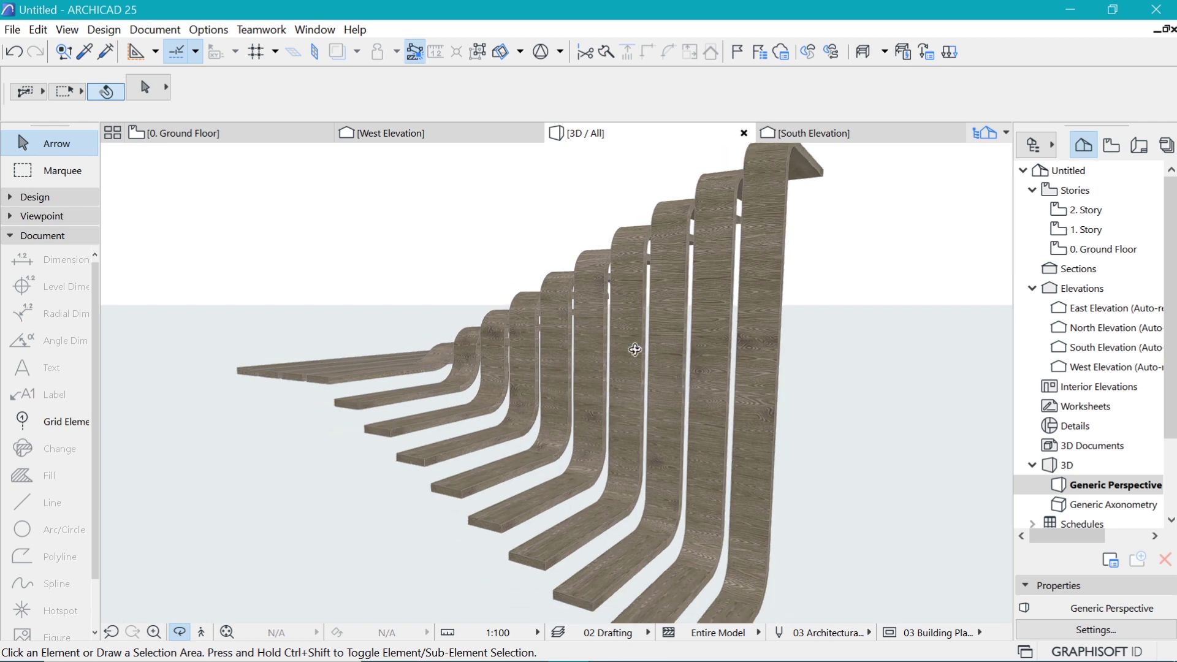
left_click_drag(349, 361, 437, 393)
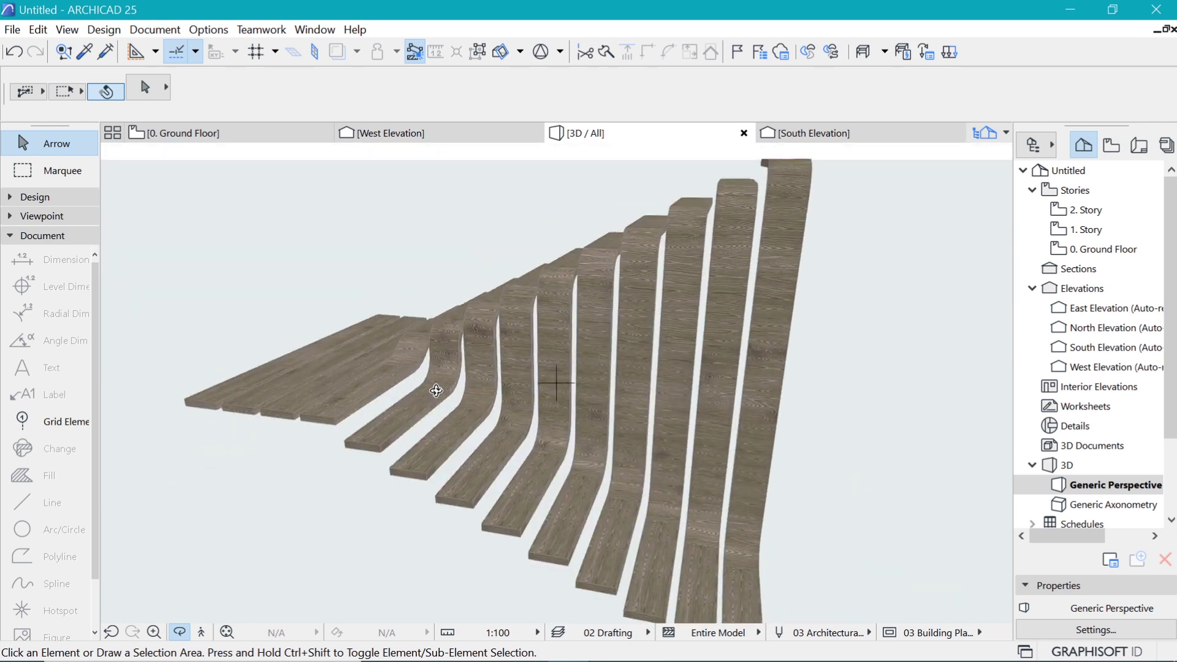
left_click_drag(436, 390, 662, 288)
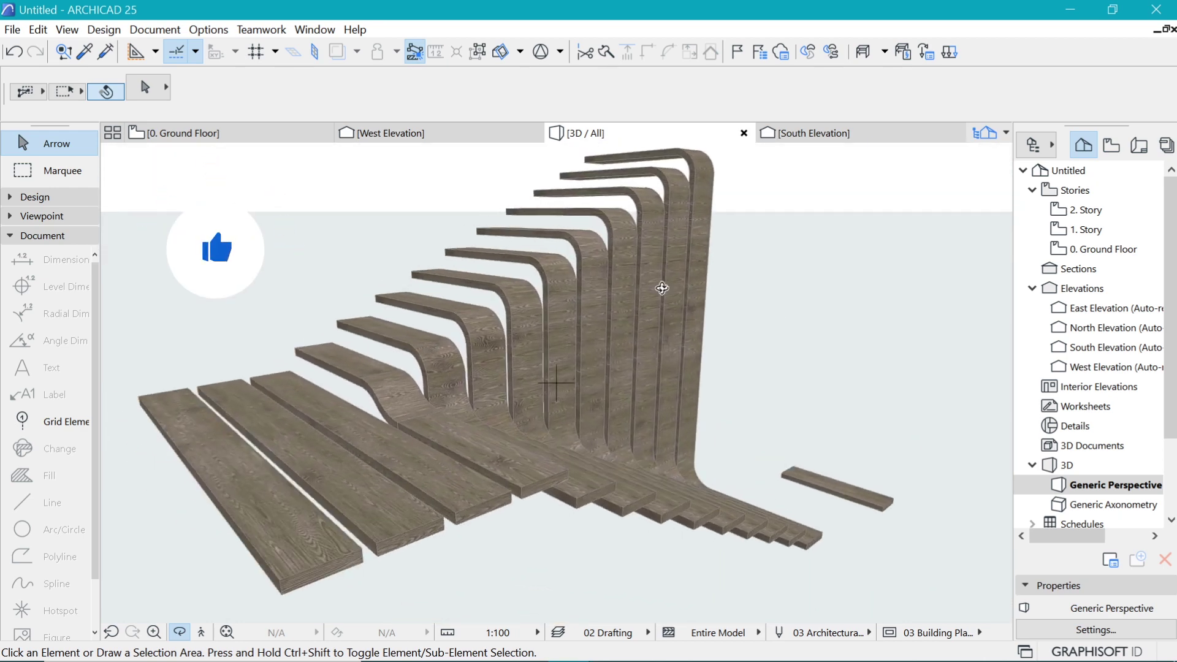
left_click_drag(821, 346, 589, 321)
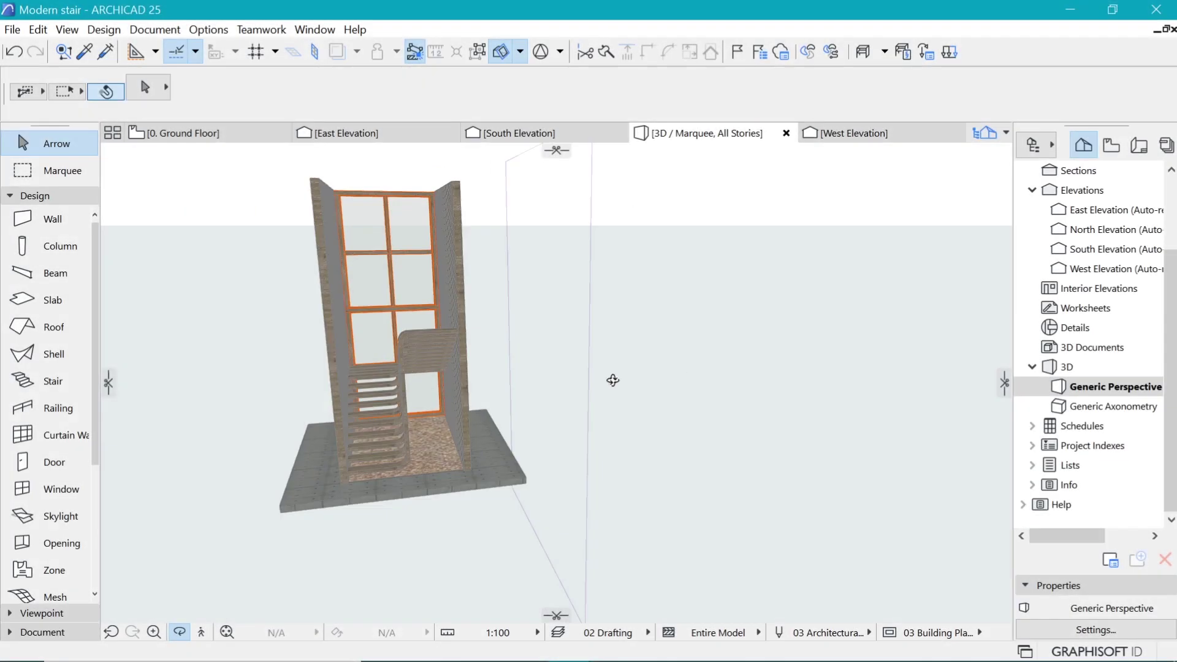
left_click_drag(612, 381, 511, 329)
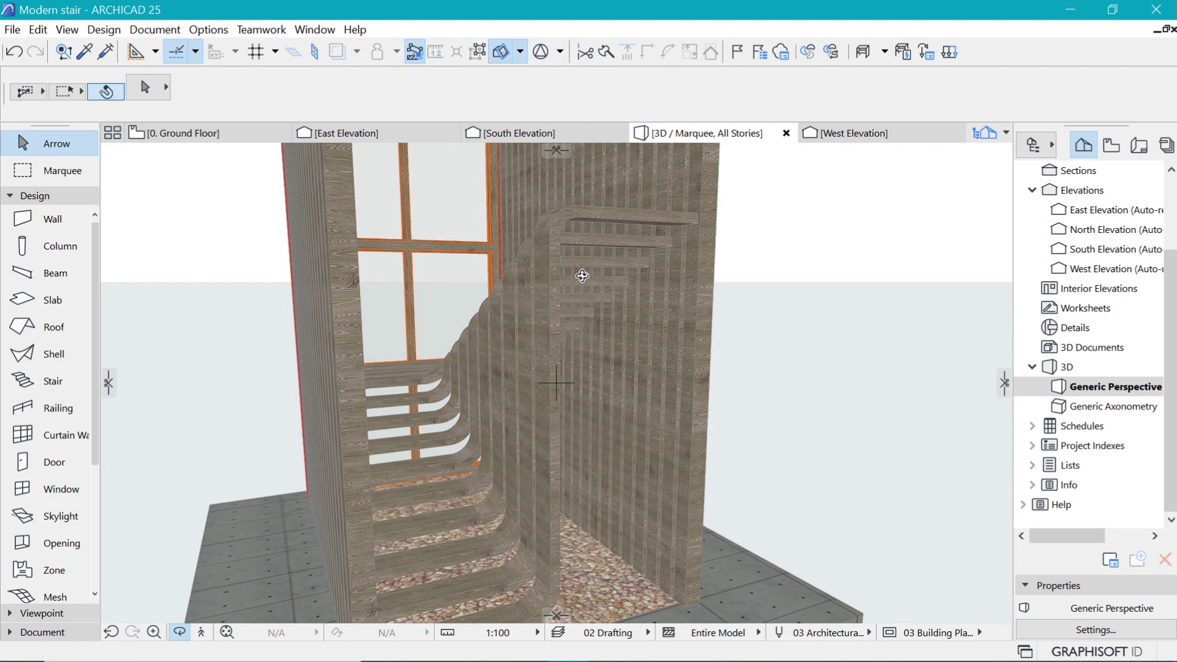
left_click_drag(592, 280, 485, 233)
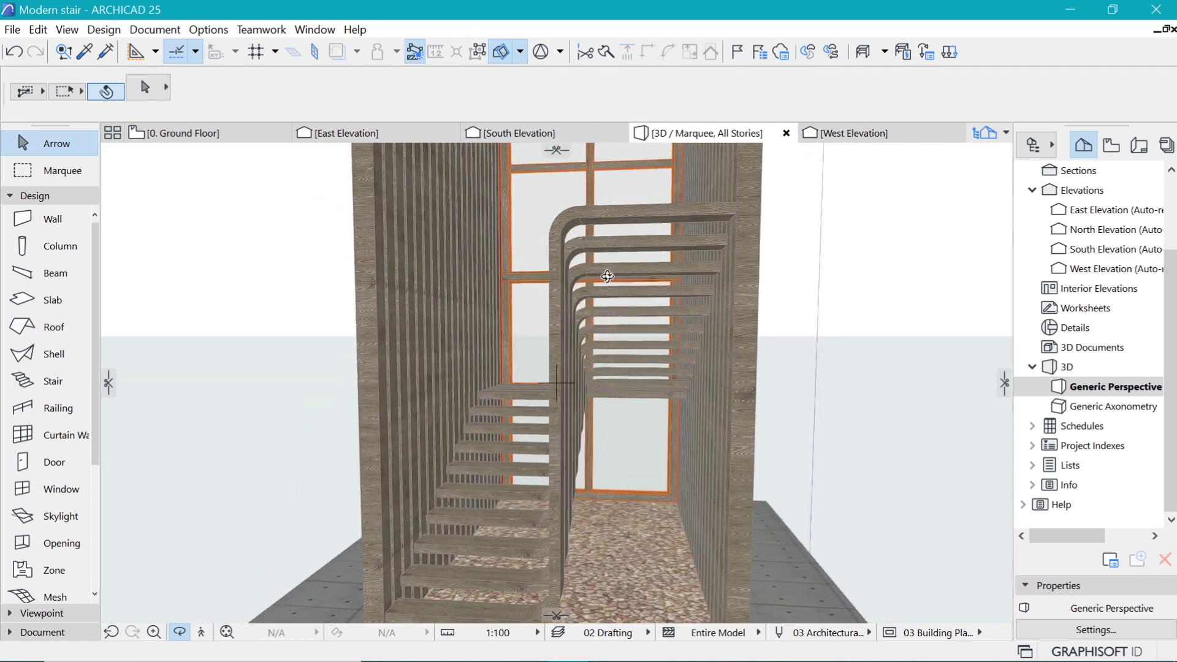
- Examine the finished floating-tread stair from several sides and up close, and turn off the 3D cutaway to view both stair models together
left_click_drag(625, 282, 678, 230)
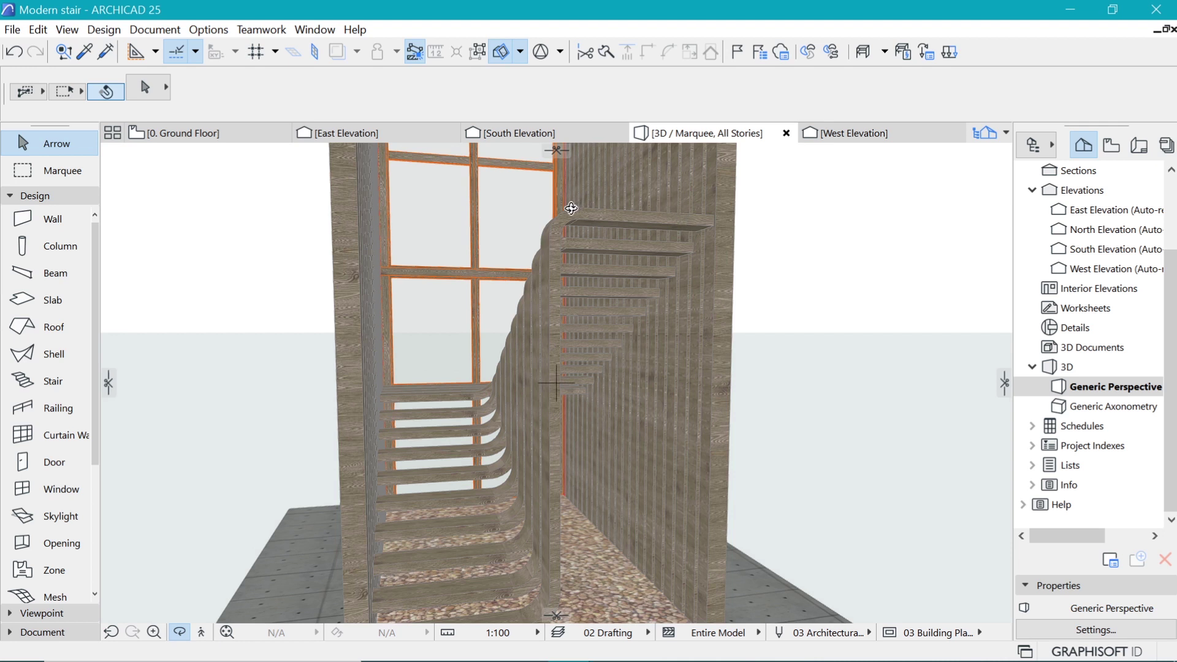
left_click_drag(542, 256, 570, 298)
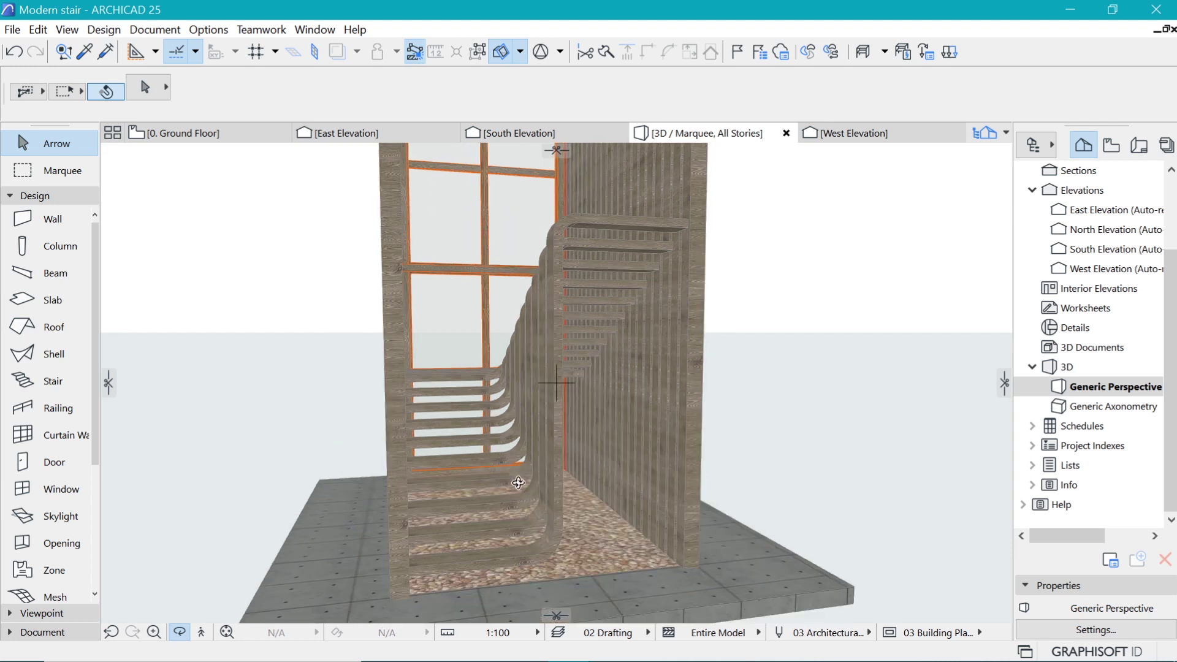
scroll(528, 368, "up", 10)
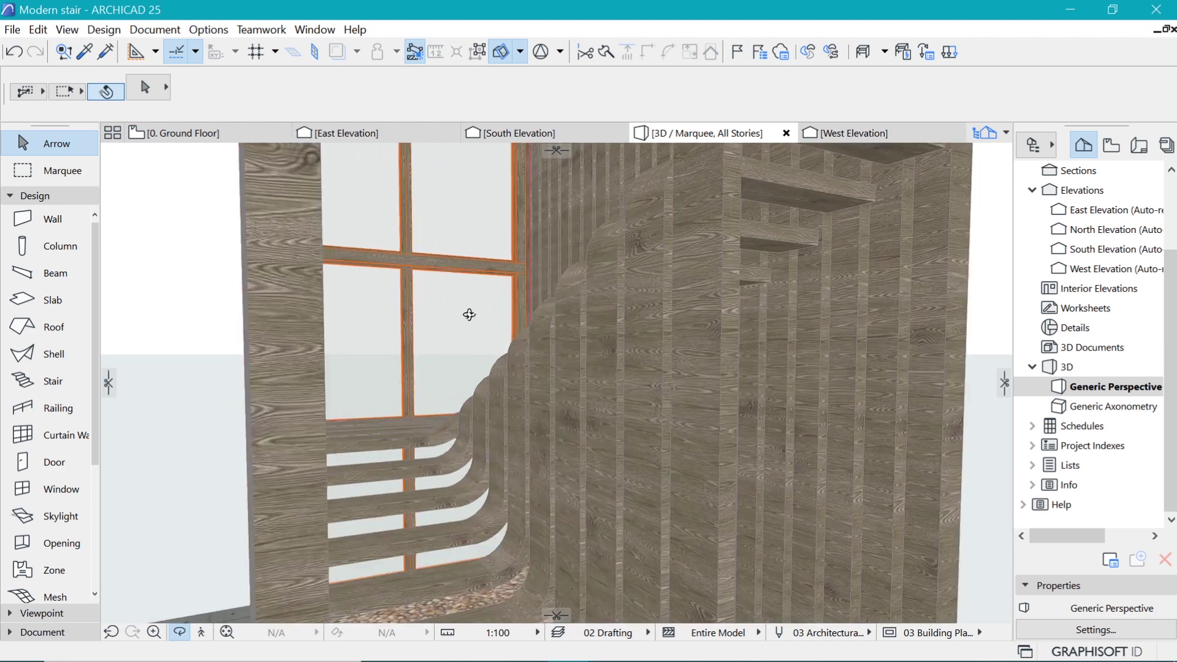
scroll(475, 300, "down", 10)
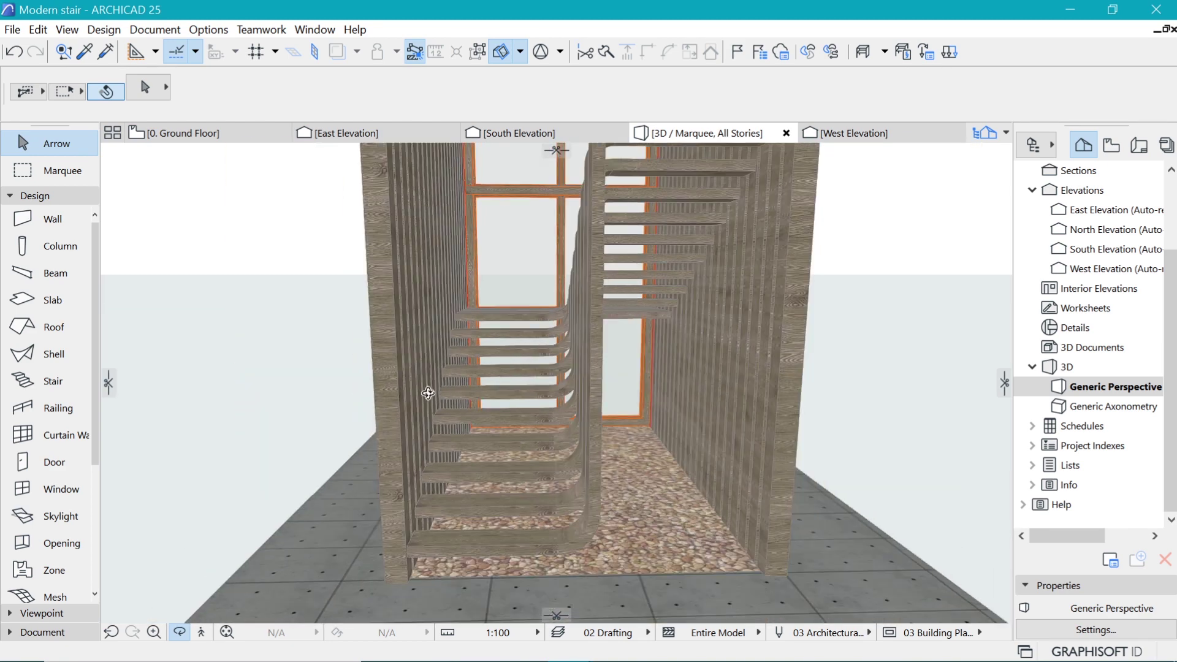
scroll(370, 449, "down", 1)
scroll(378, 386, "down", 2)
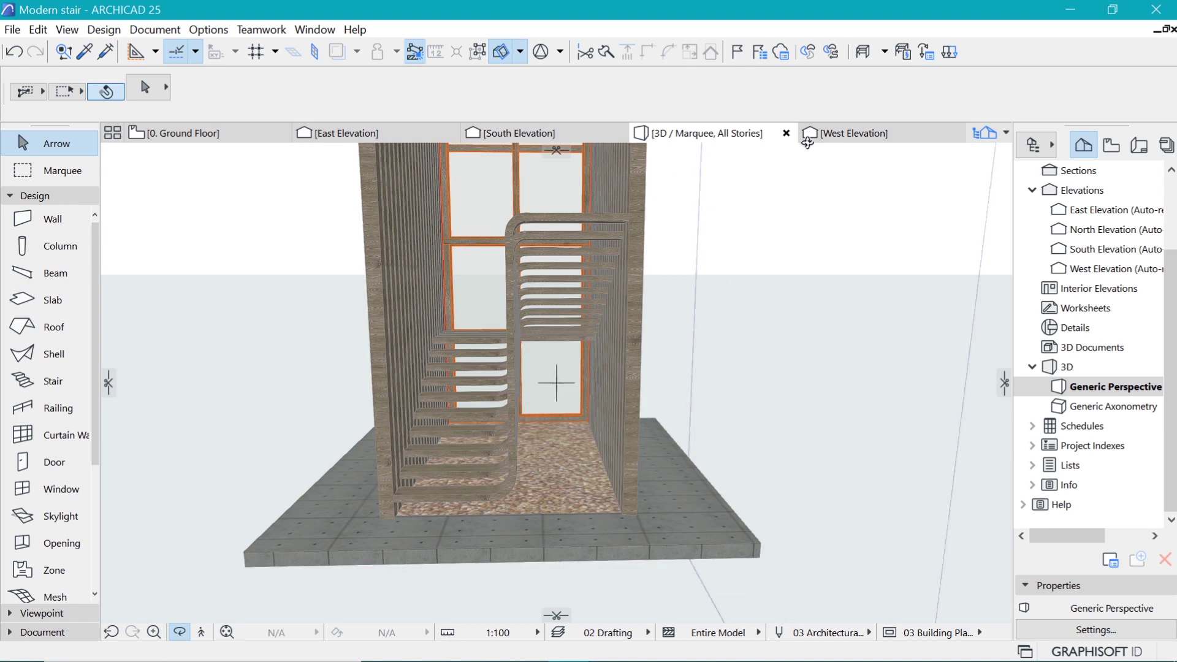
left_click(501, 52)
scroll(380, 294, "down", 4)
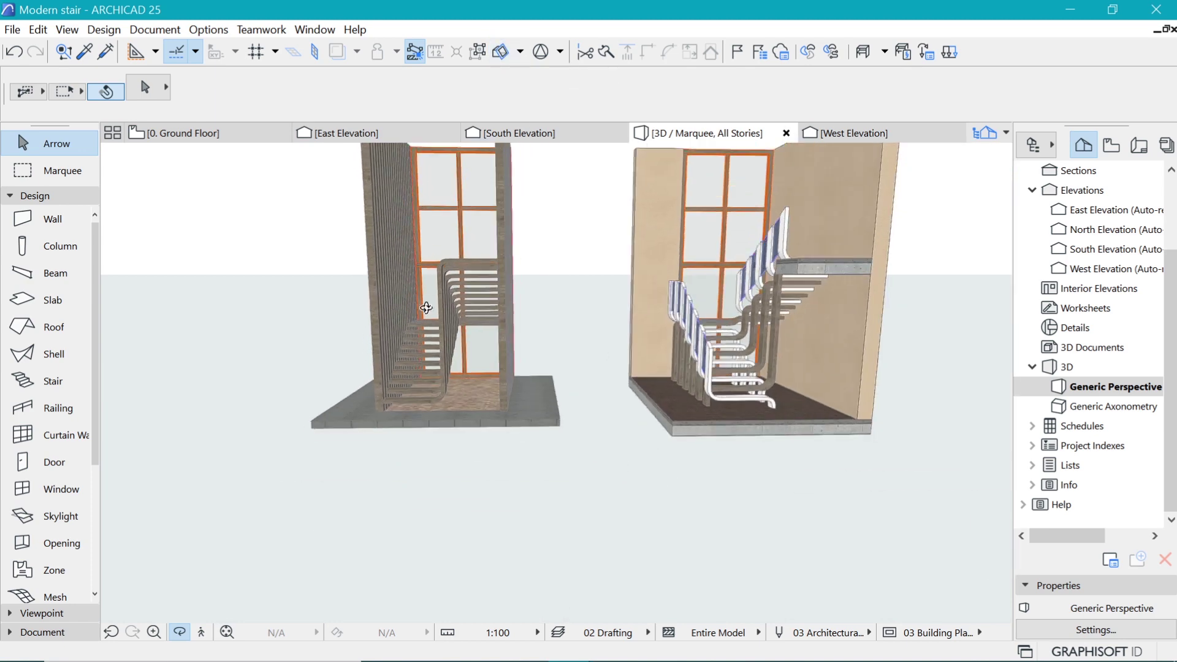